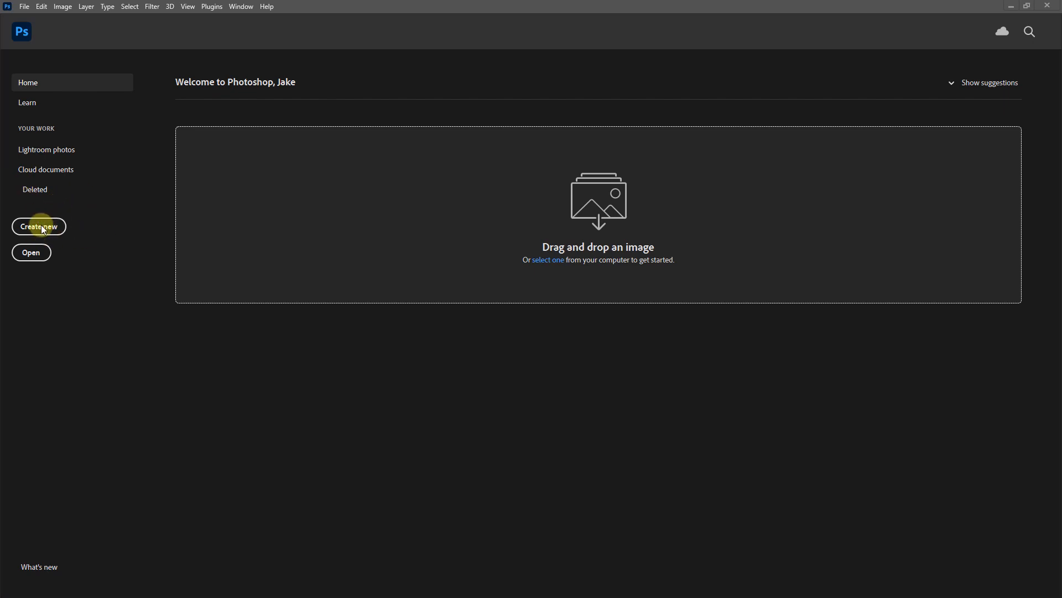
Step: Open the image Bedroom.jpg from the 010_Photoshop folder
left_click(31, 8)
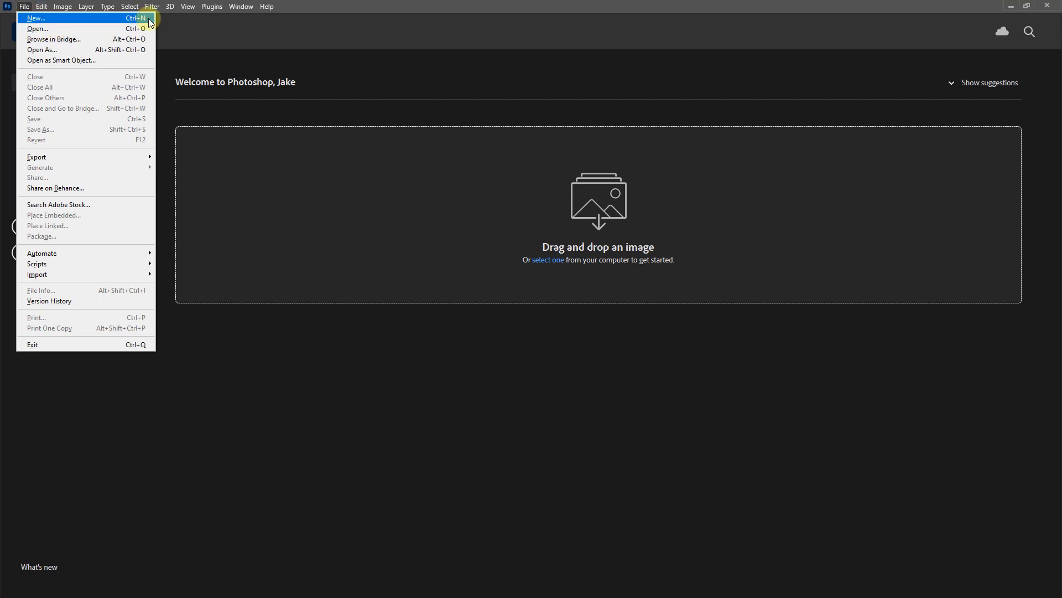
left_click(115, 30)
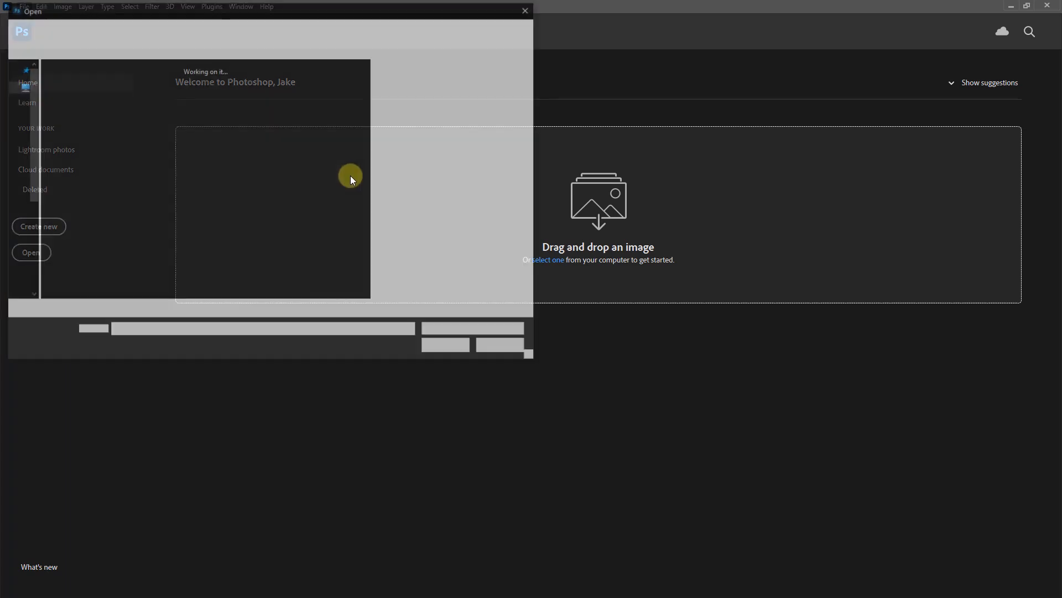
left_click(209, 110)
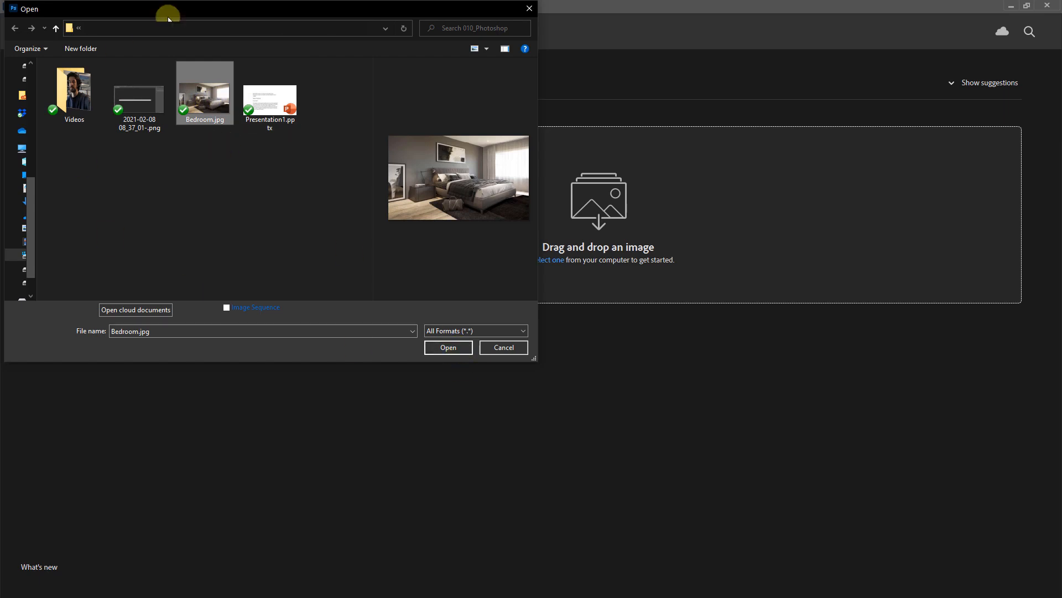
left_click(460, 350)
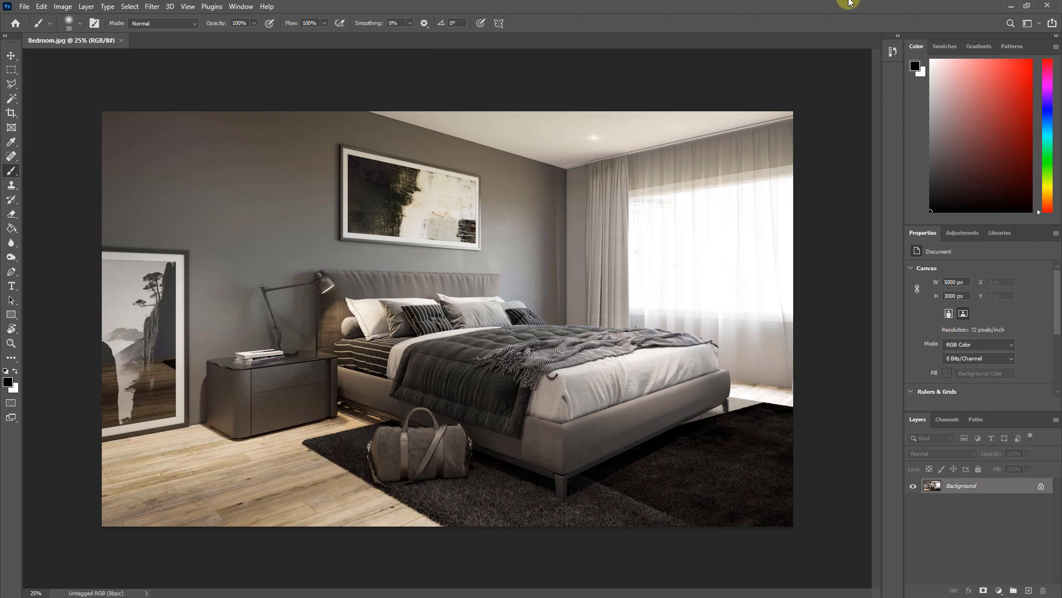
Step: Create a new blank document from the A4 print preset, 210 x 297 mm at 300 ppi in portrait orientation
left_click(27, 6)
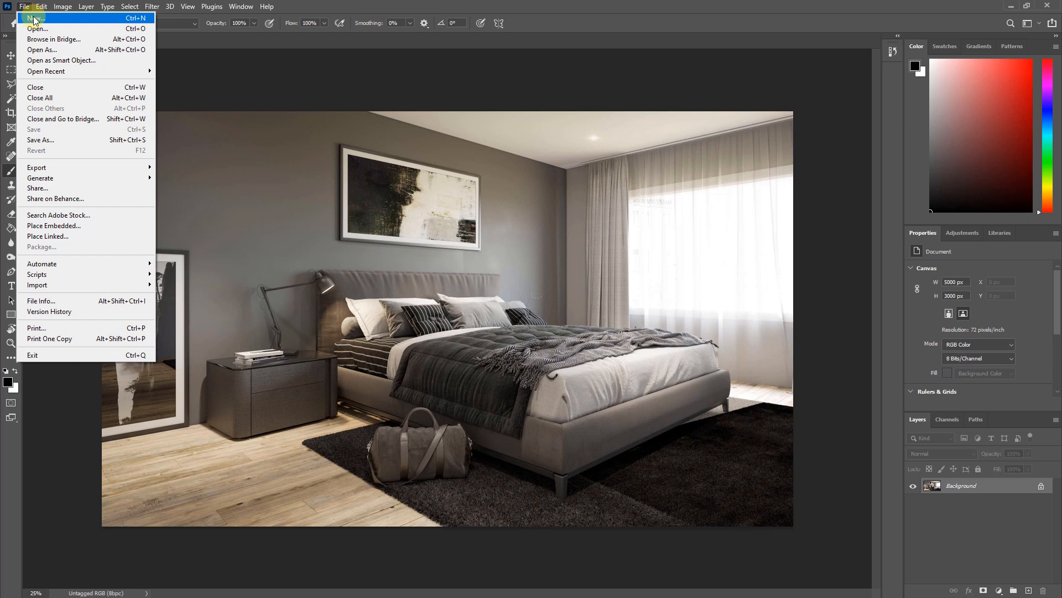
left_click(34, 20)
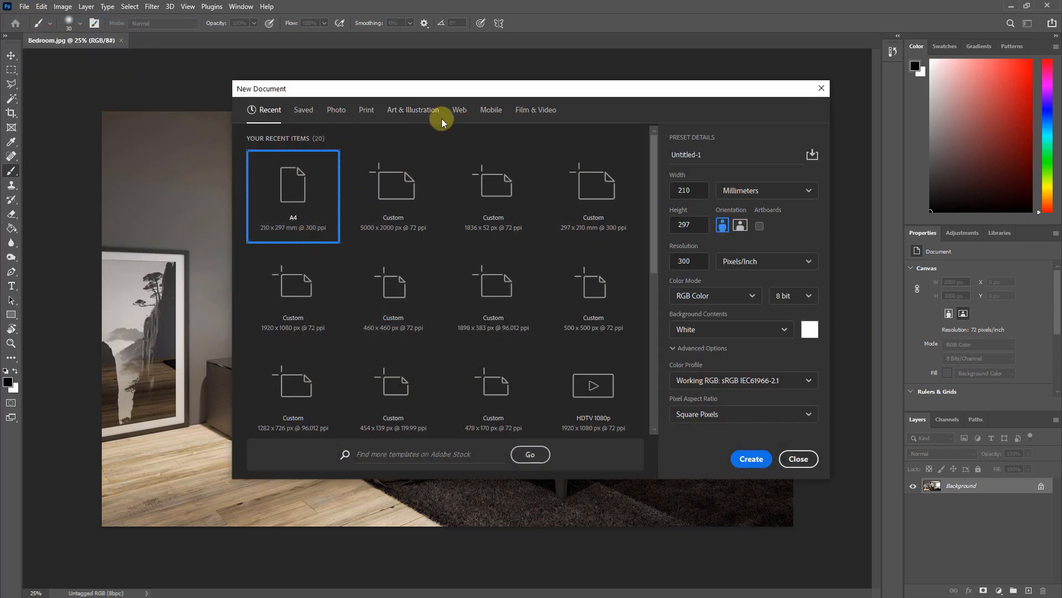
left_click(367, 110)
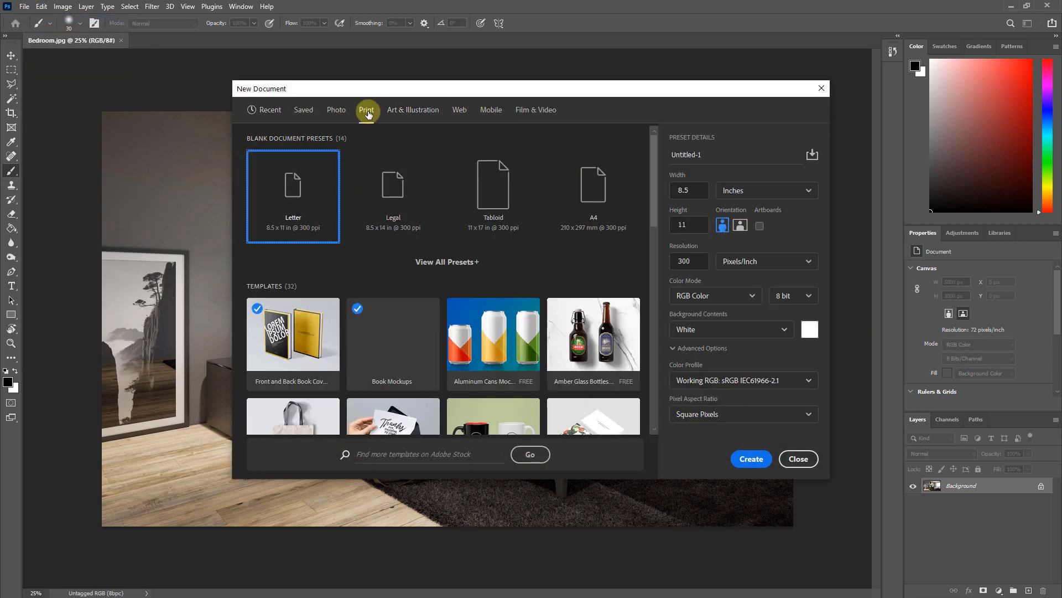
left_click(602, 188)
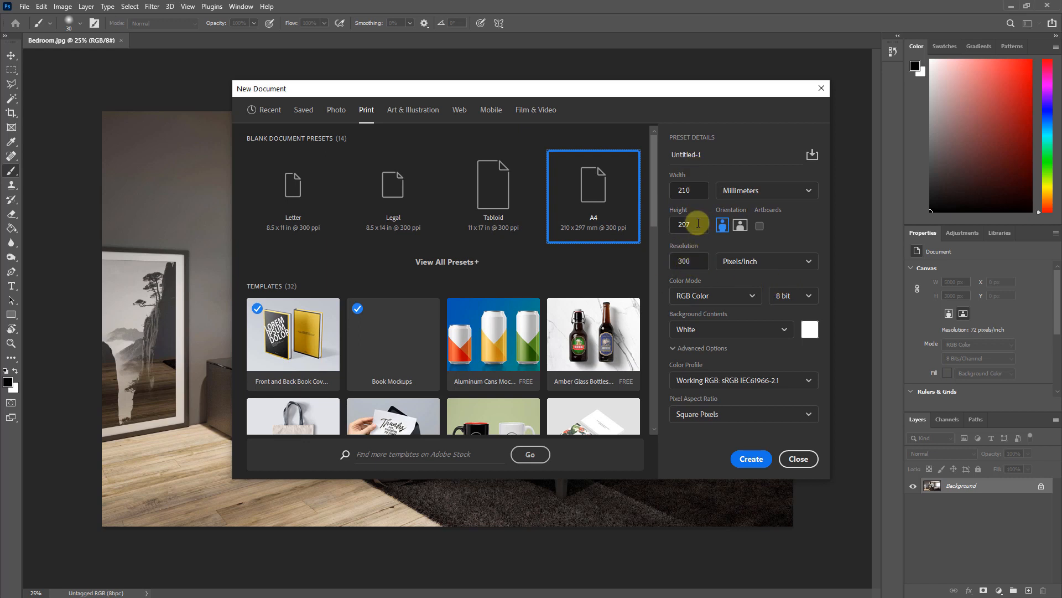
left_click(703, 189)
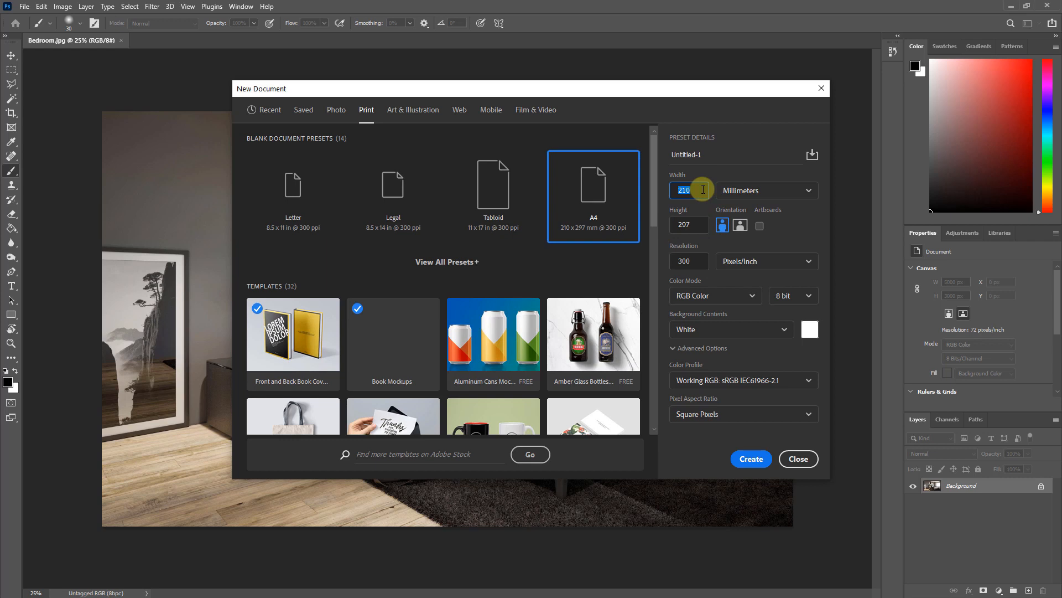
left_click(682, 224)
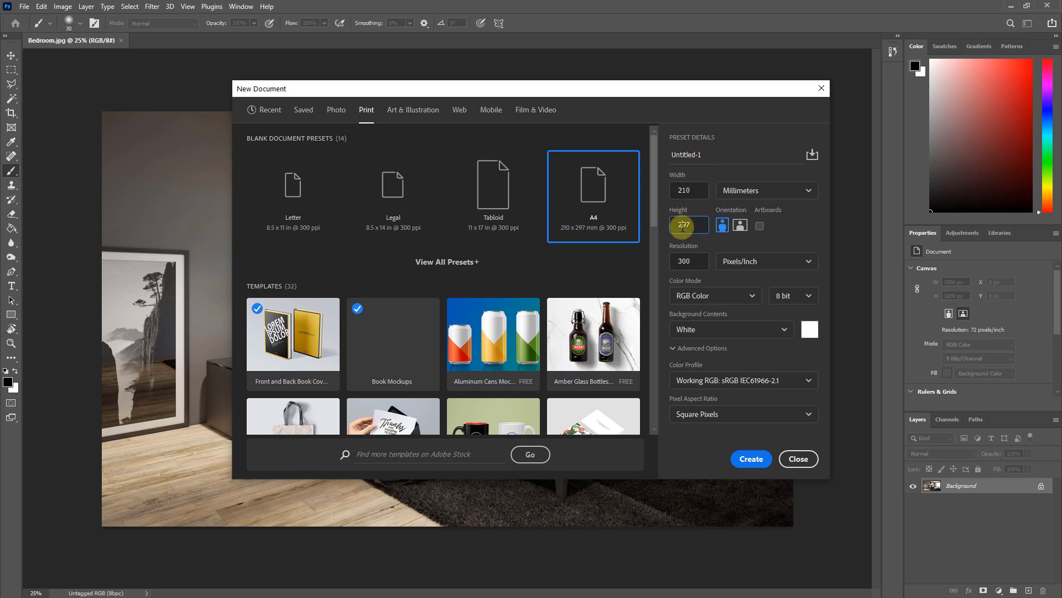
left_click(738, 226)
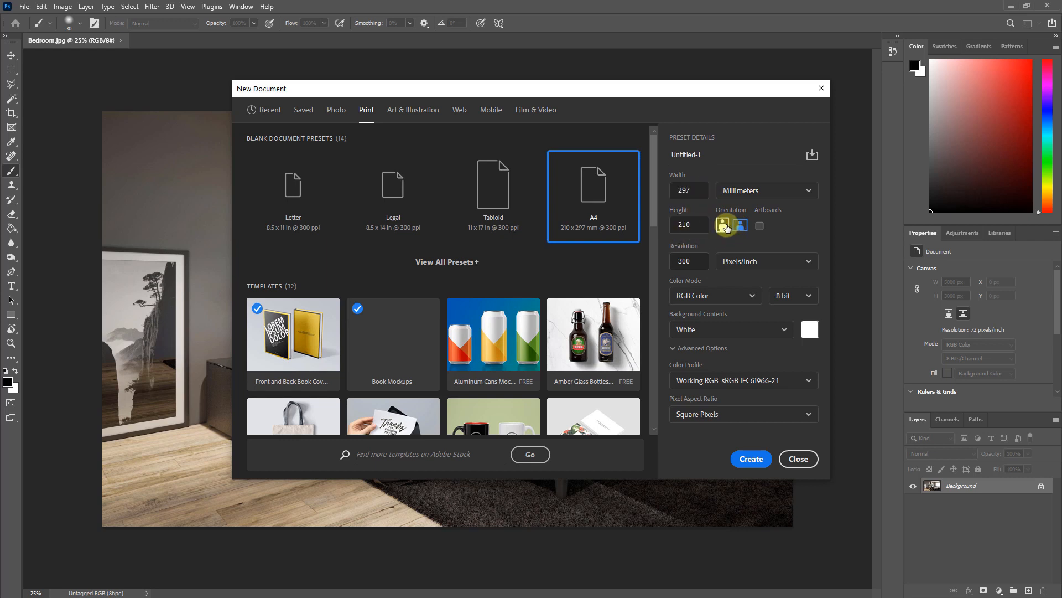
left_click(722, 226)
left_click(750, 458)
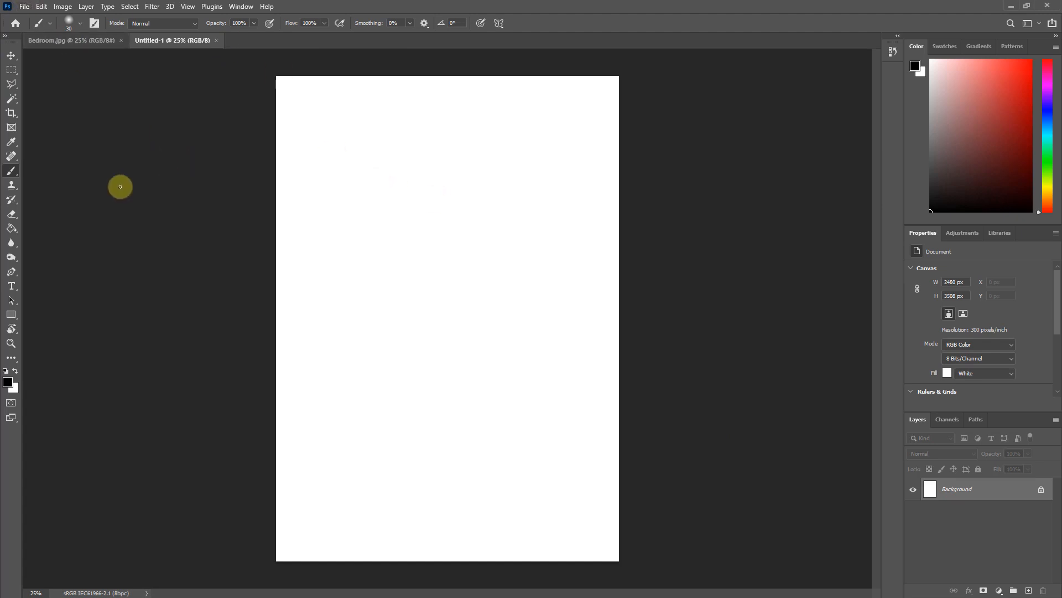
Step: Rotate the new document's canvas 90° clockwise
left_click(63, 7)
mouse_move(137, 113)
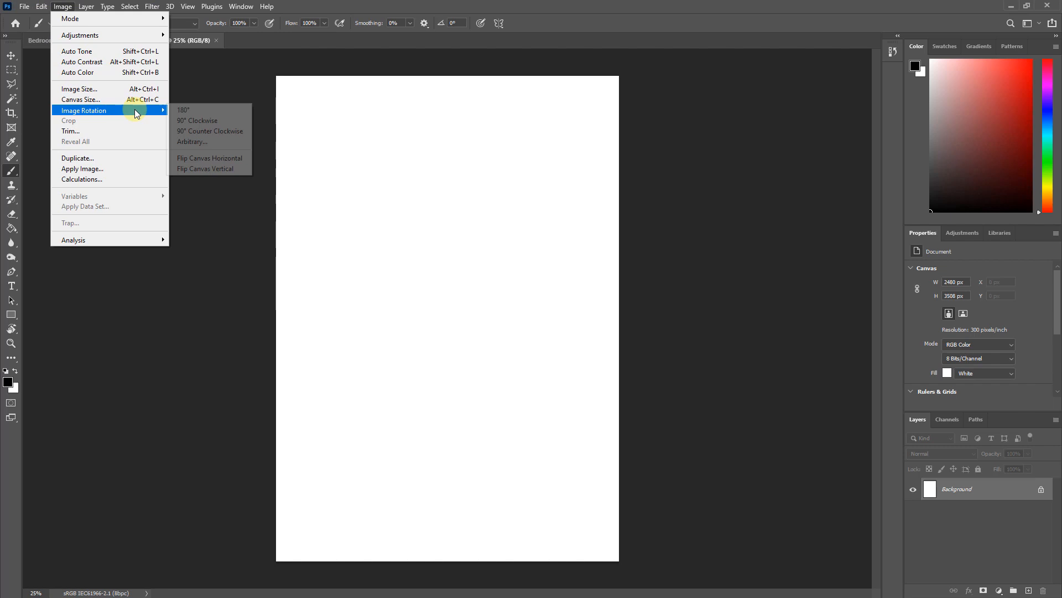
left_click(221, 120)
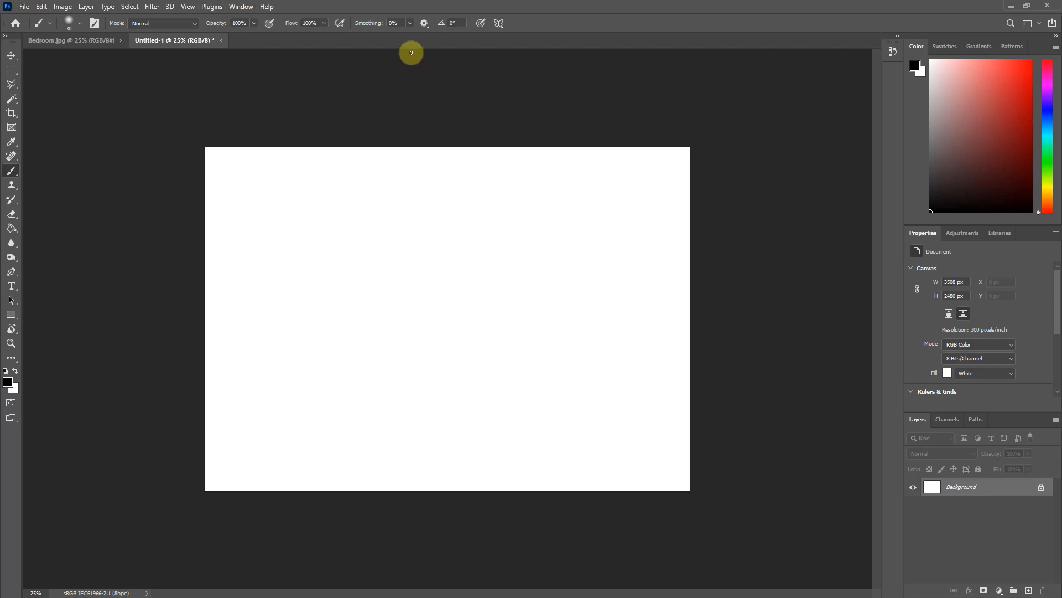
left_click(22, 6)
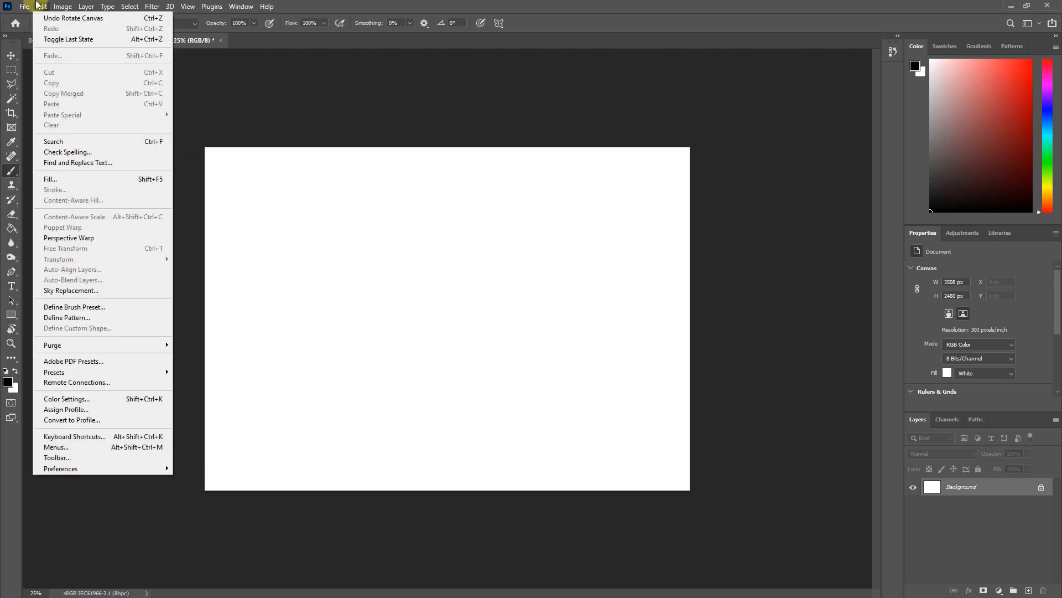
mouse_move(44, 9)
mouse_move(130, 5)
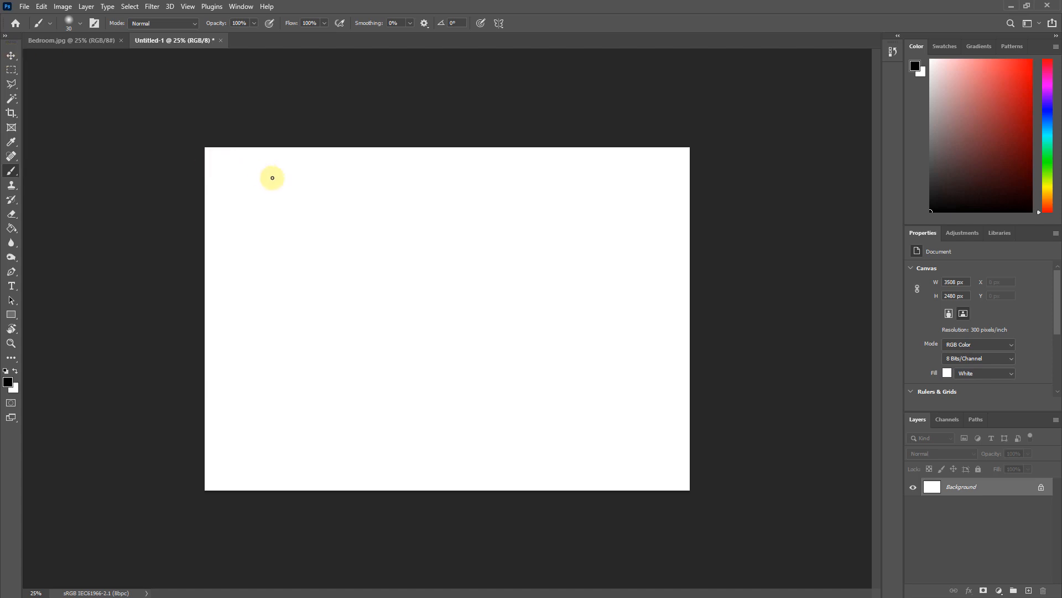
Step: Switch to the Move tool and back to the Brush tool, showing the Brush tool's grouped variants
key("v")
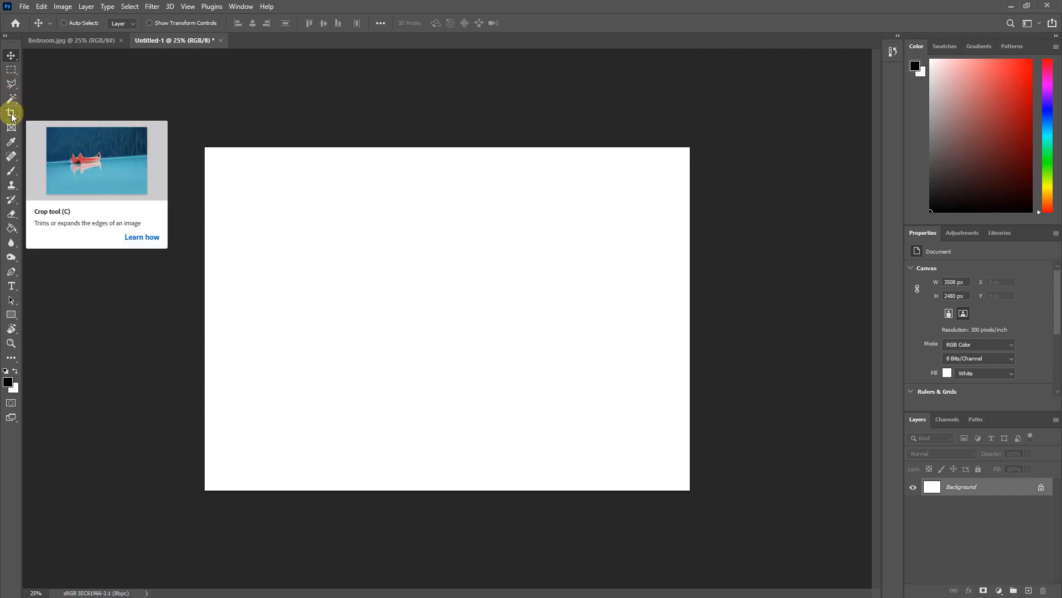
left_click(10, 175)
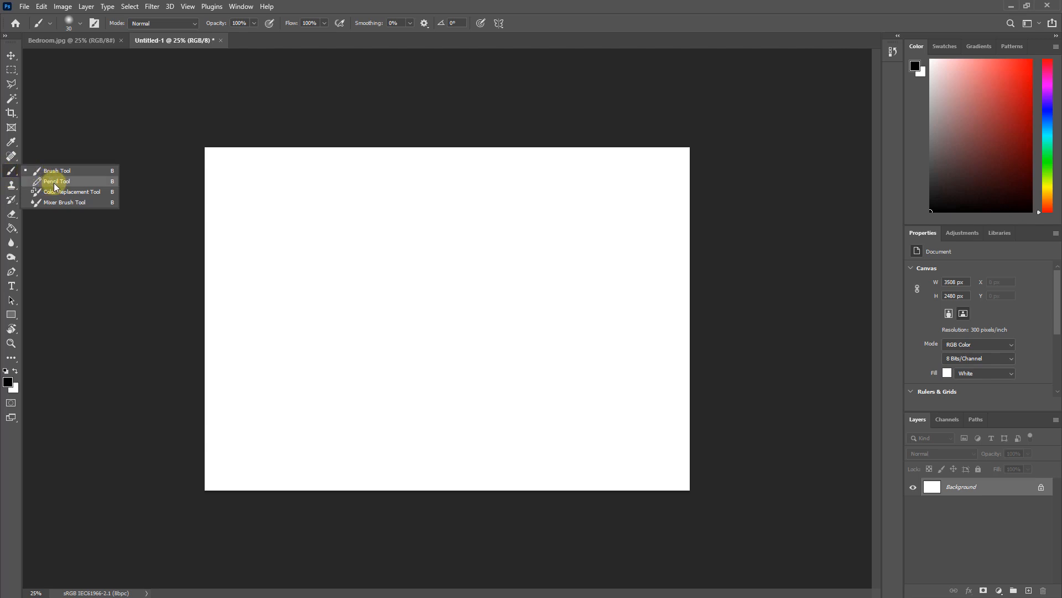
left_click(247, 95)
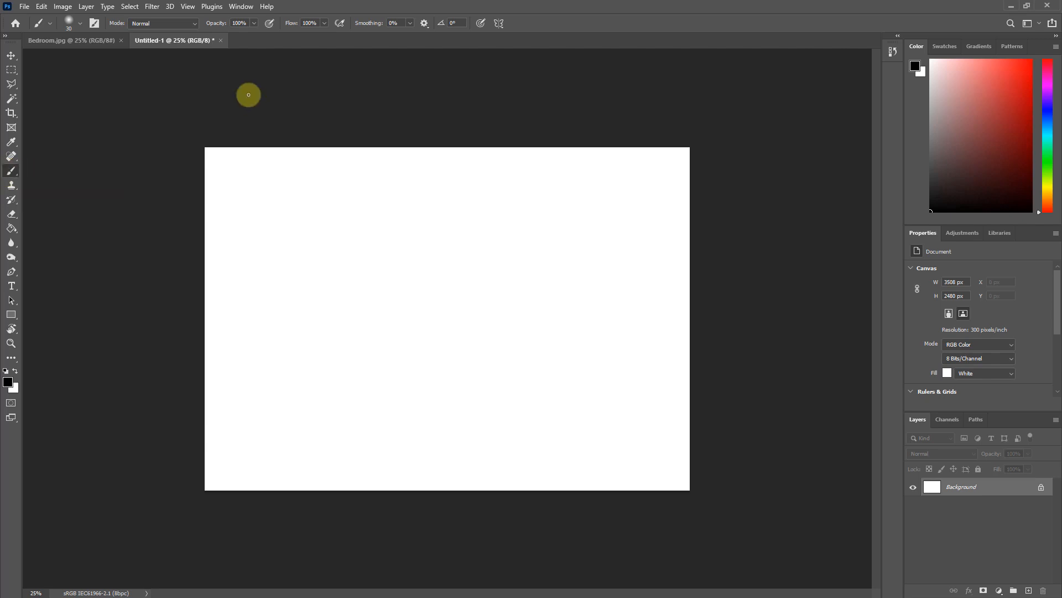
Step: Hide the Properties panel and show it again
left_click(238, 6)
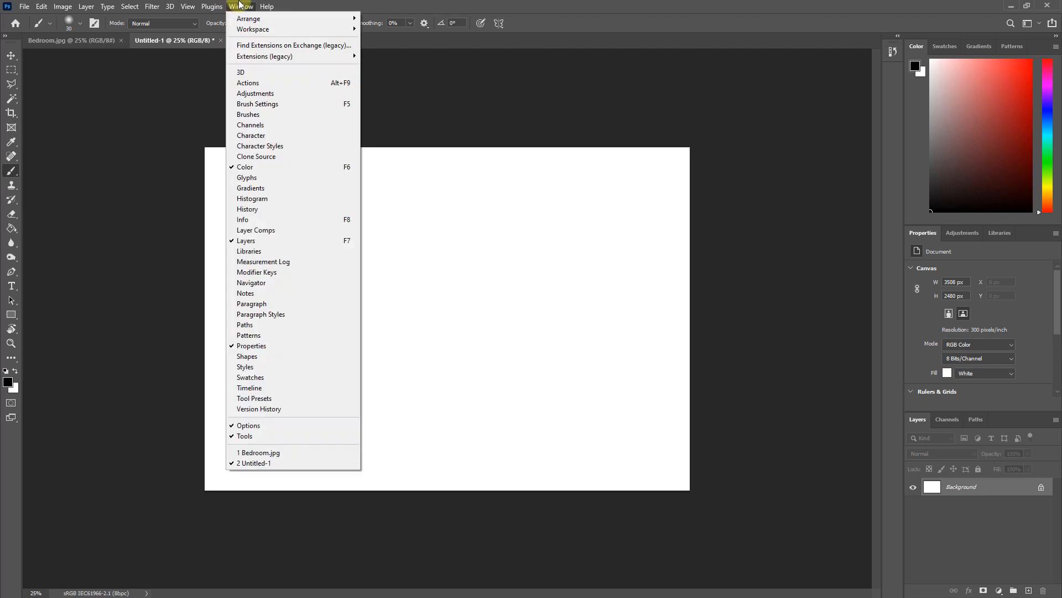
left_click(251, 346)
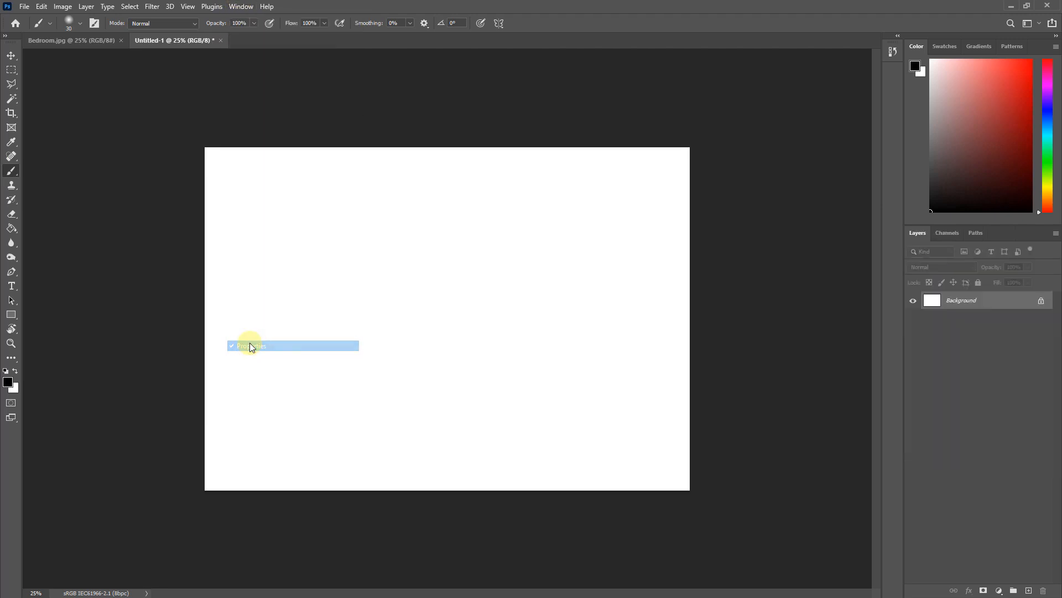
left_click(212, 6)
mouse_move(241, 6)
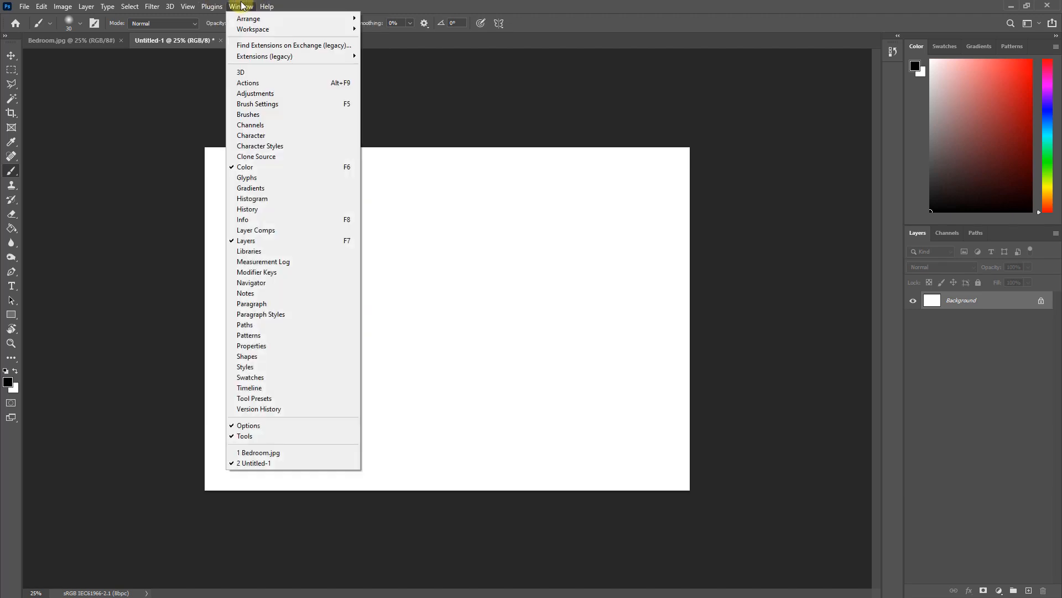
left_click(276, 347)
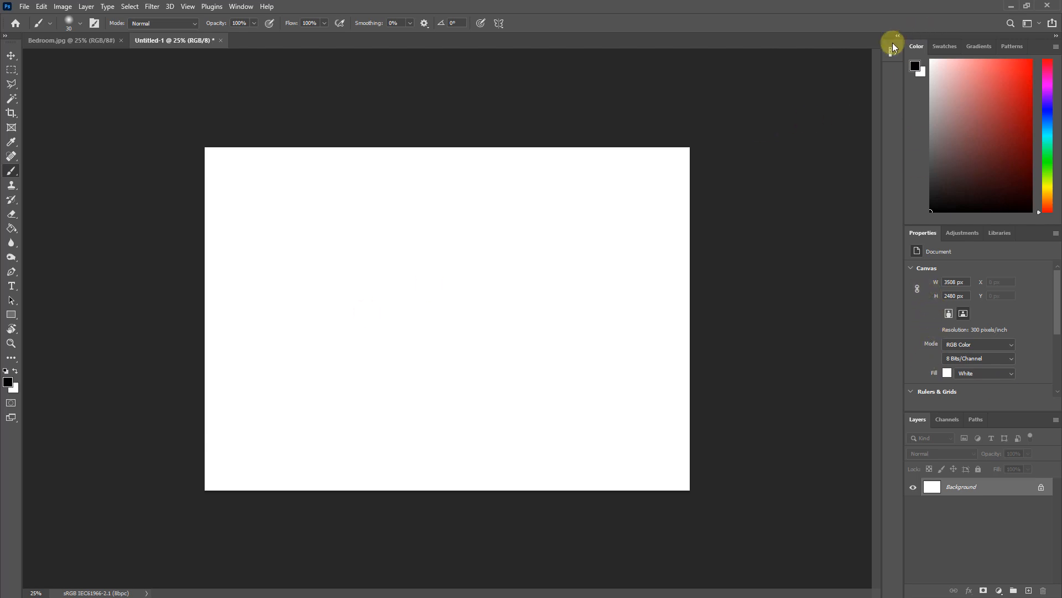
Step: Expand and collapse the History panel, and collapse the main panel dock to icons and expand it again
left_click(898, 38)
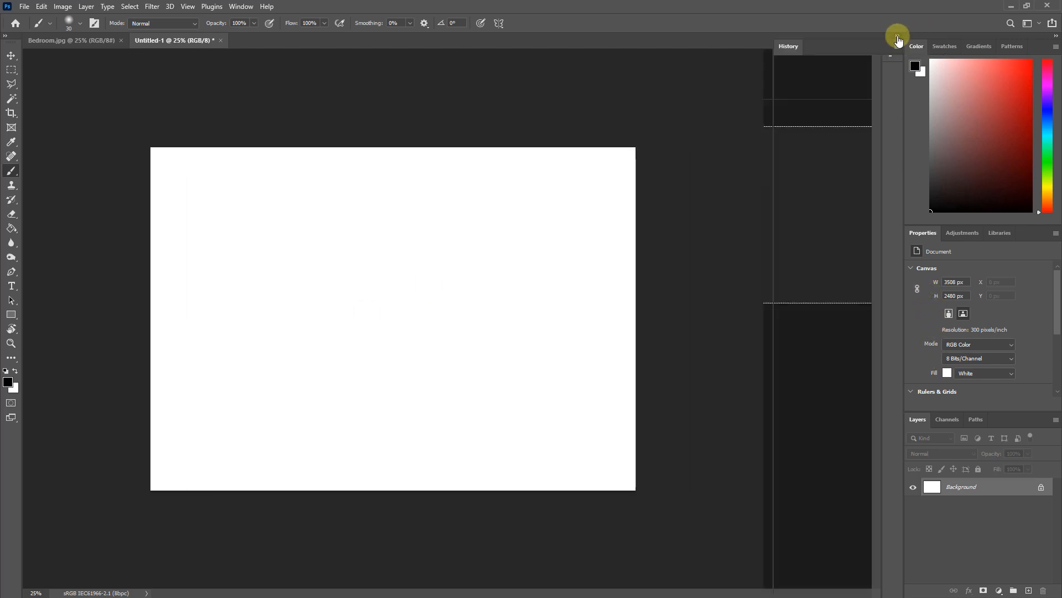
left_click(897, 38)
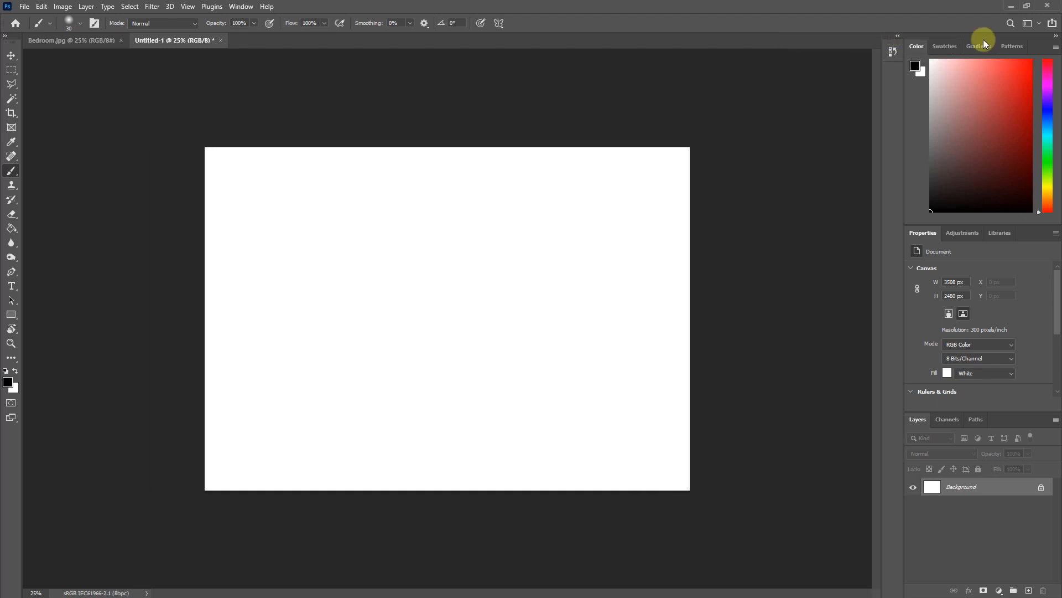
left_click(1056, 38)
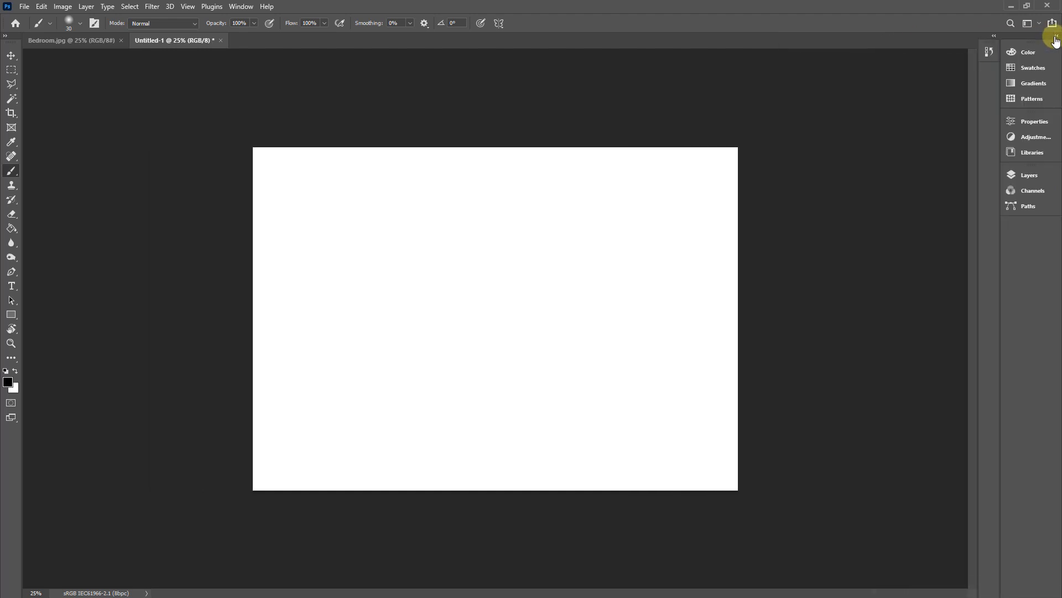
left_click(1056, 37)
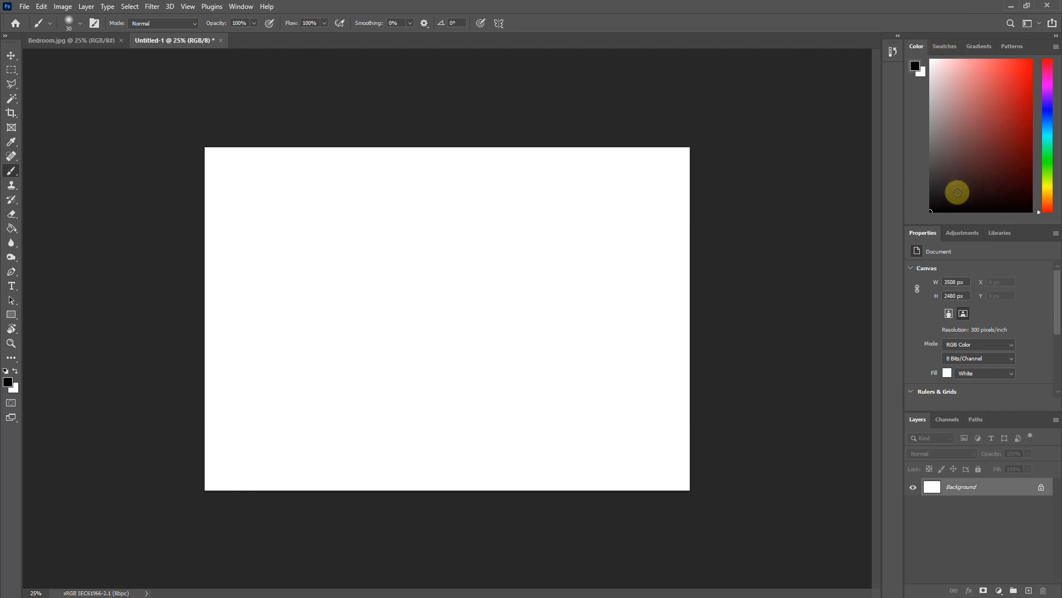
Step: Set the foreground colour to muted red #954646 and paint two roughly parallel, rising brush strokes on the canvas
left_click(991, 122)
mouse_move(991, 122)
left_mouse_down()
mouse_move(969, 88)
mouse_move(989, 95)
mouse_move(984, 122)
left_mouse_up()
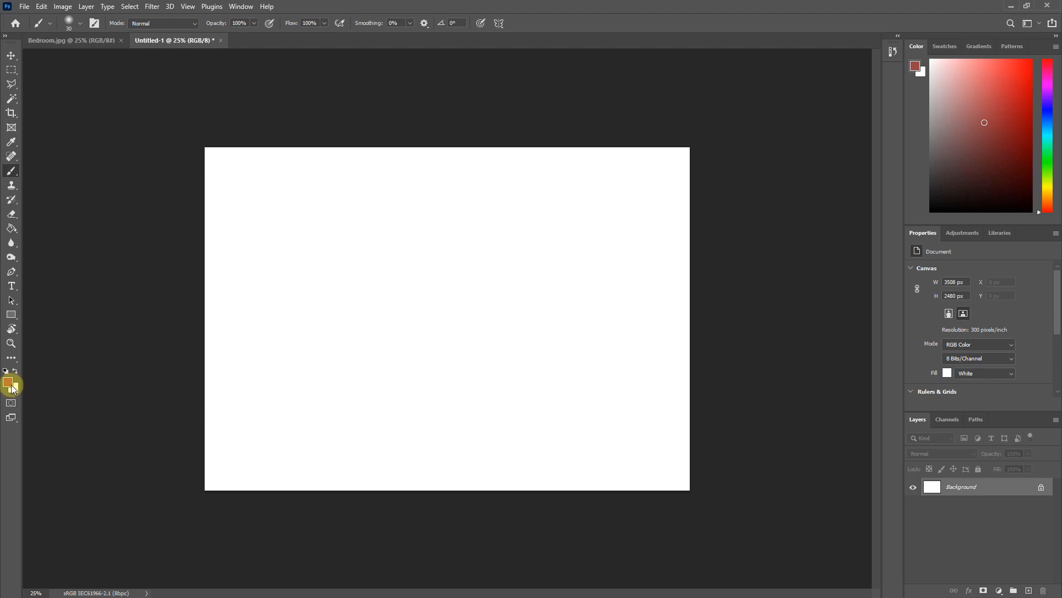
left_click_drag(290, 294, 435, 247)
left_click_drag(321, 332, 485, 274)
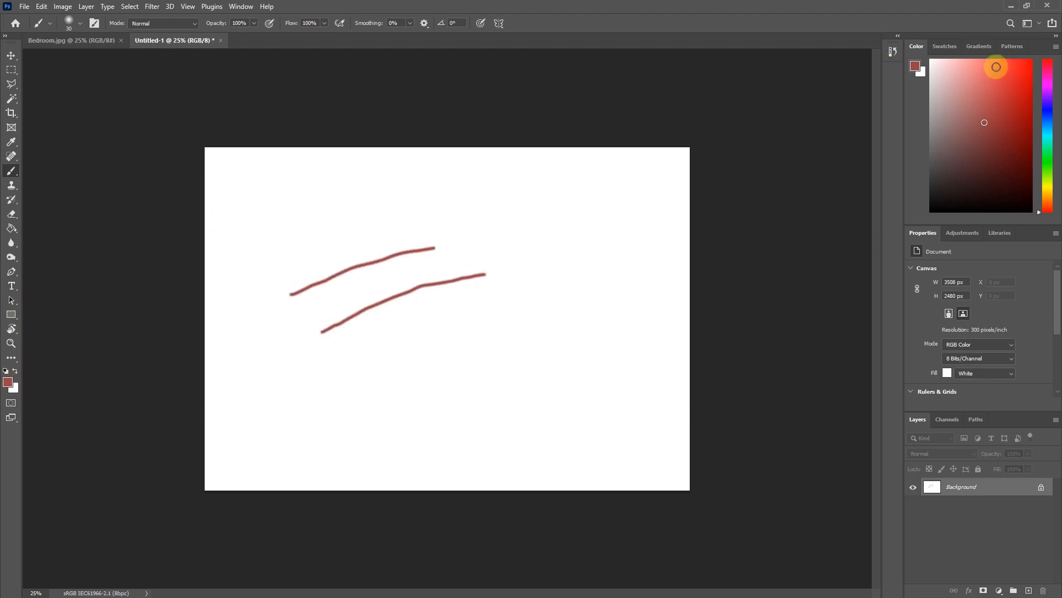
Step: Change the foreground colour to the brighter red #a63d3d
left_click(8, 382)
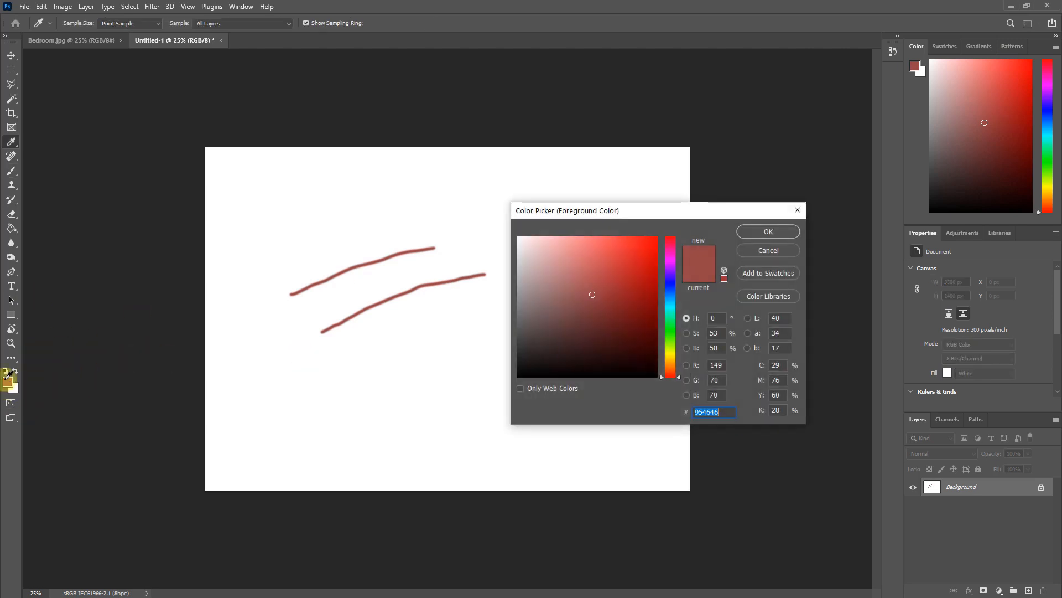
left_click_drag(595, 307, 606, 285)
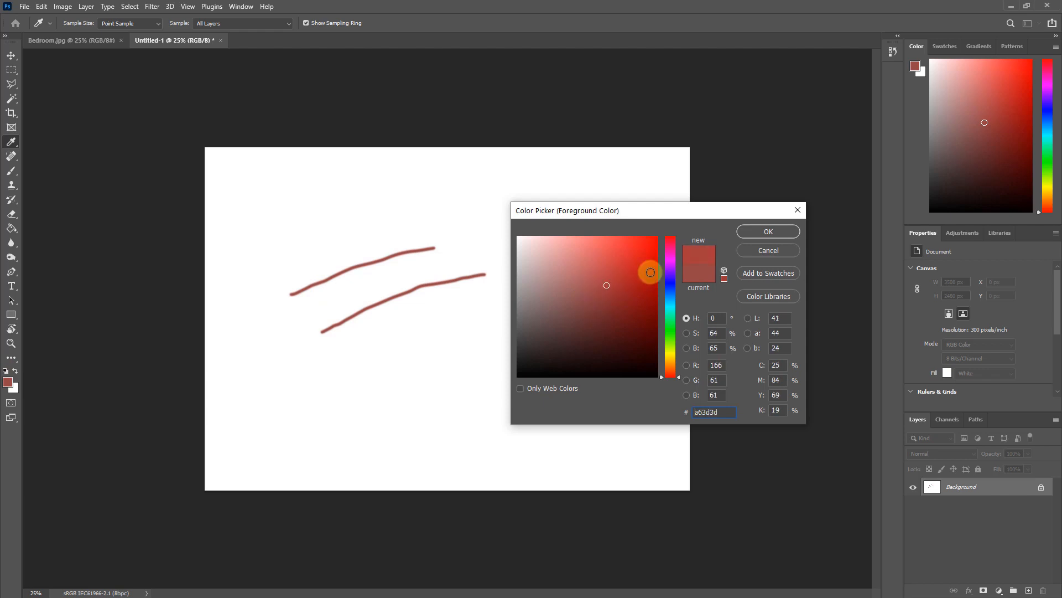
left_click(759, 233)
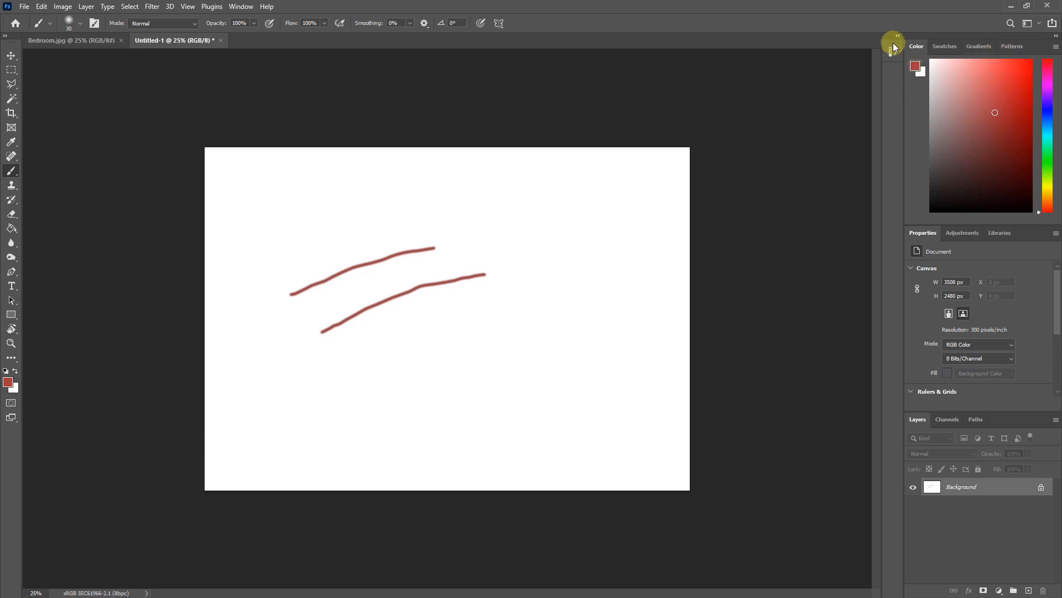
Step: Undock the History, Color and Properties panel groups and close them, keeping only the Layers group
left_click_drag(895, 44, 789, 113)
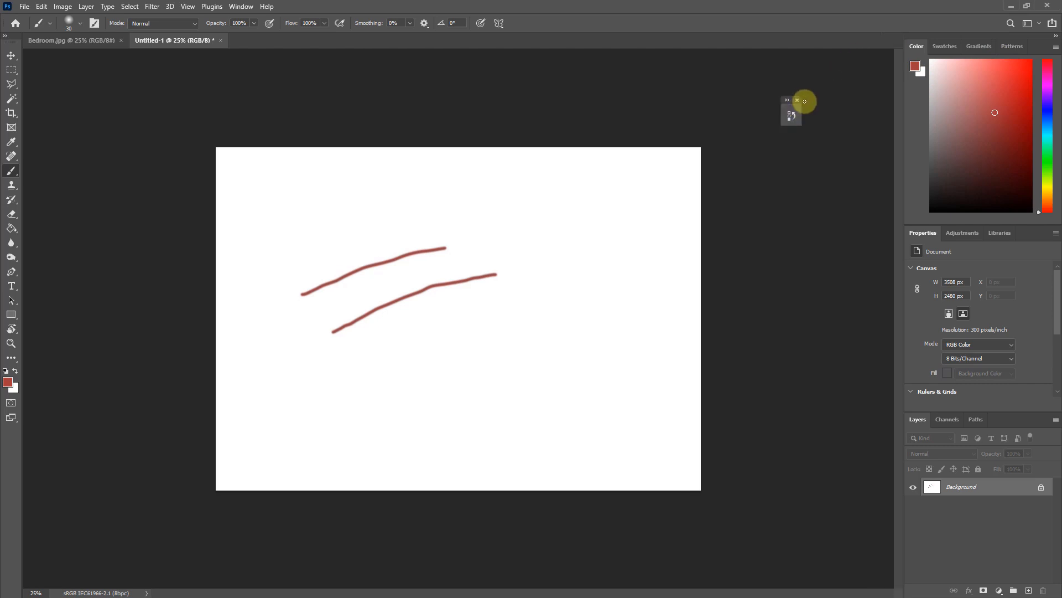
left_click(797, 100)
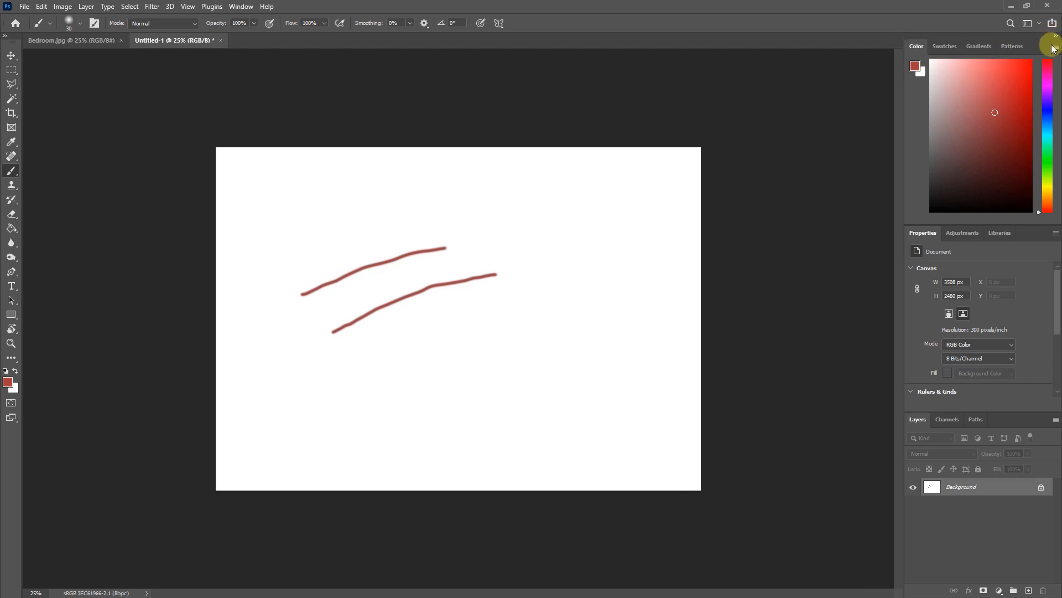
left_click_drag(1053, 49, 818, 127)
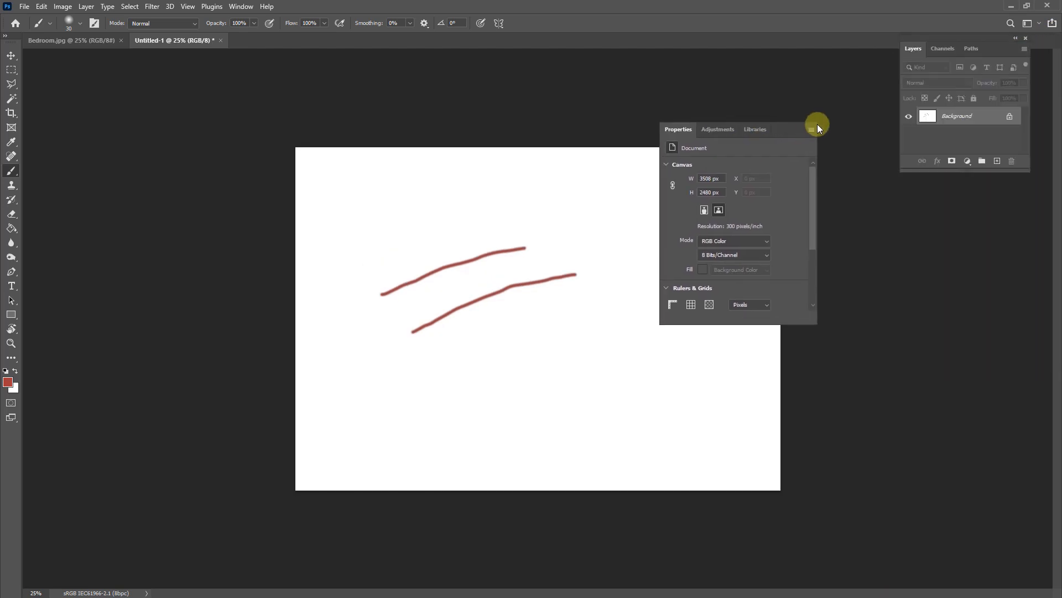
left_click(814, 118)
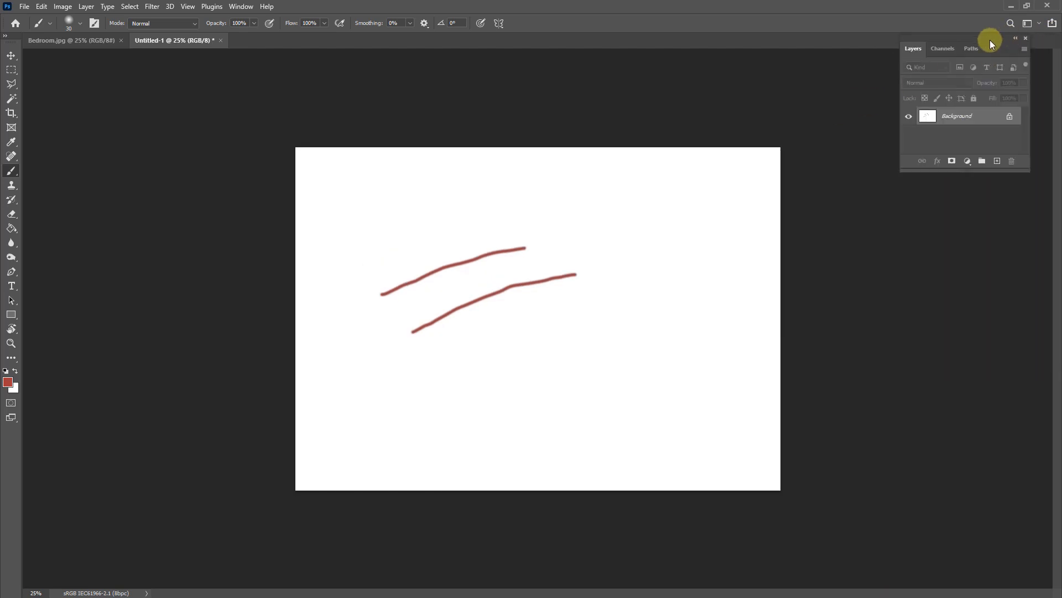
Step: Dock the floating Layers panel group along the side of the workspace and widen it
left_click_drag(991, 40, 1056, 108)
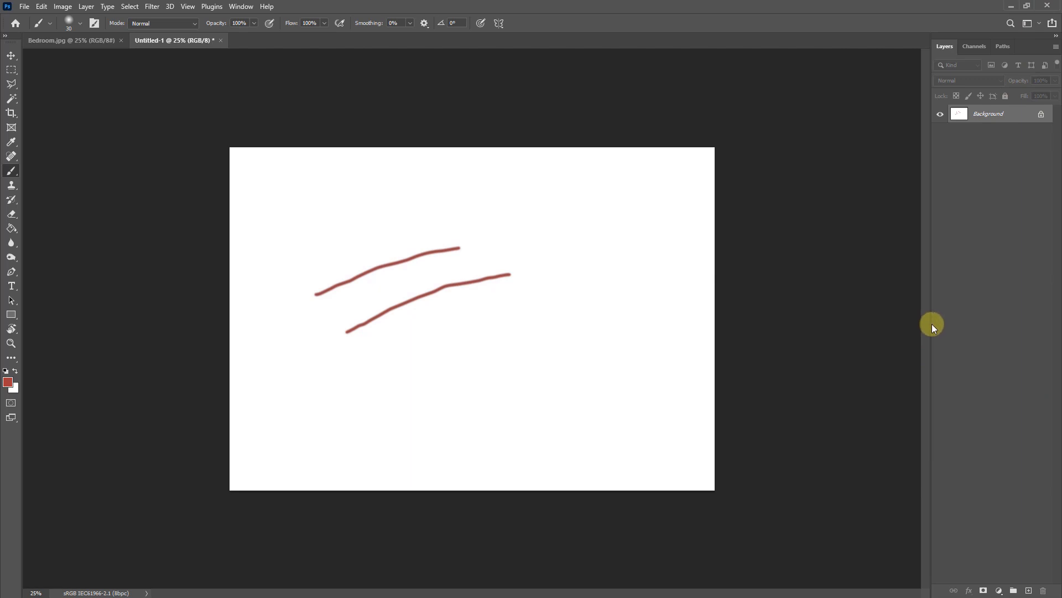
left_click_drag(932, 324, 900, 321)
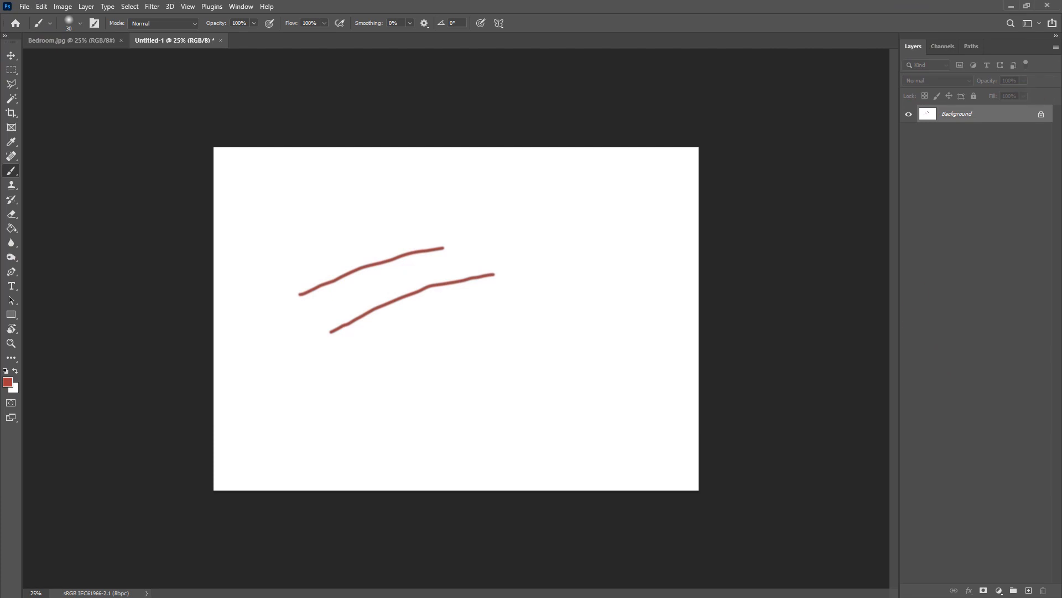
Step: With the Move tool active, undo both brush strokes, redo them, and undo them again
key("v")
key("ctrl+z")
key("ctrl+z")
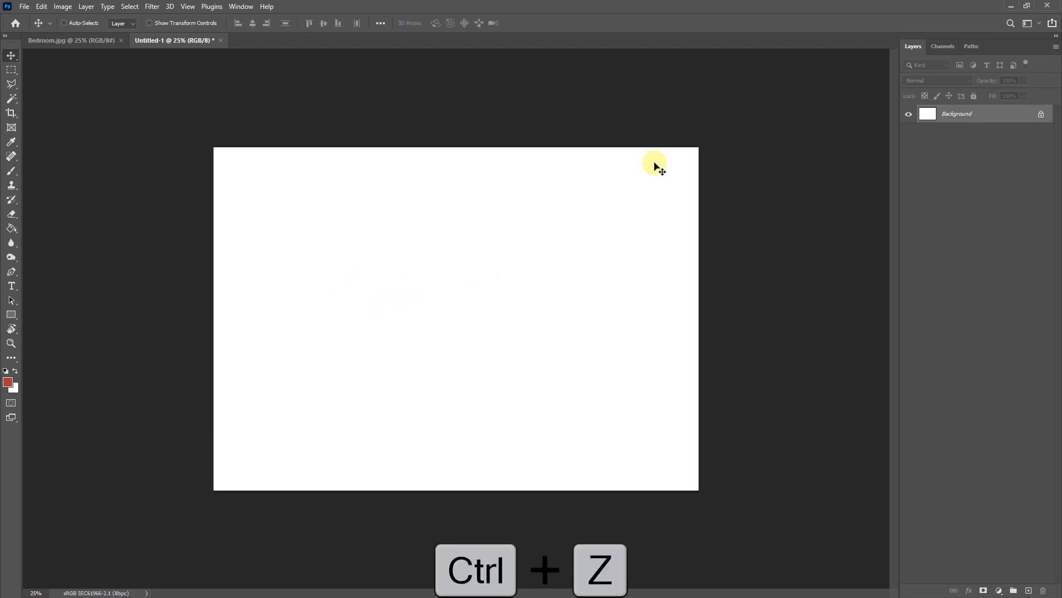
key("ctrl+shift+z")
key("ctrl+shift+z")
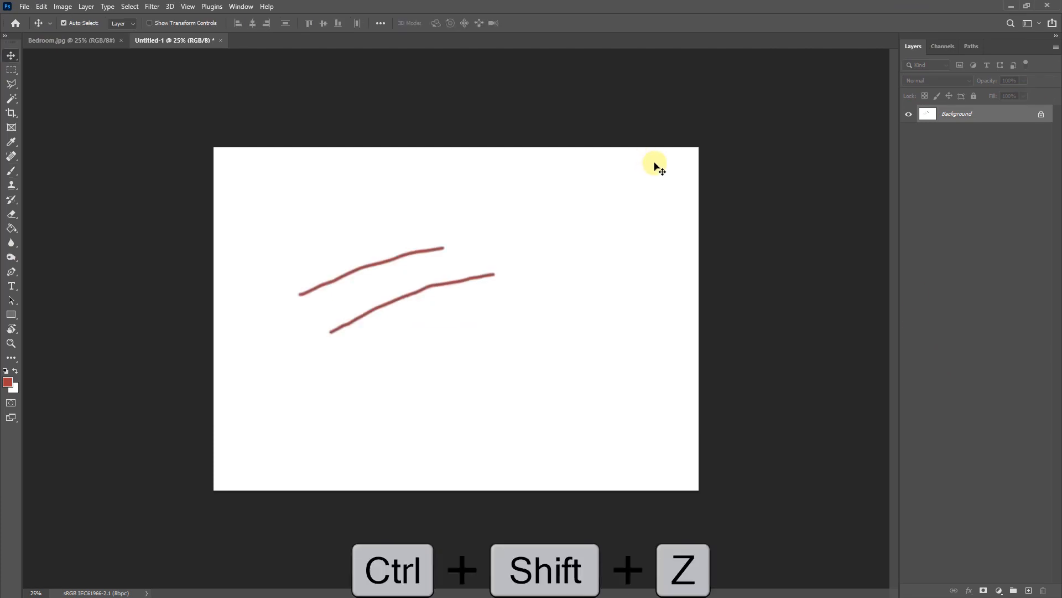
key("ctrl+z")
key("ctrl+z")
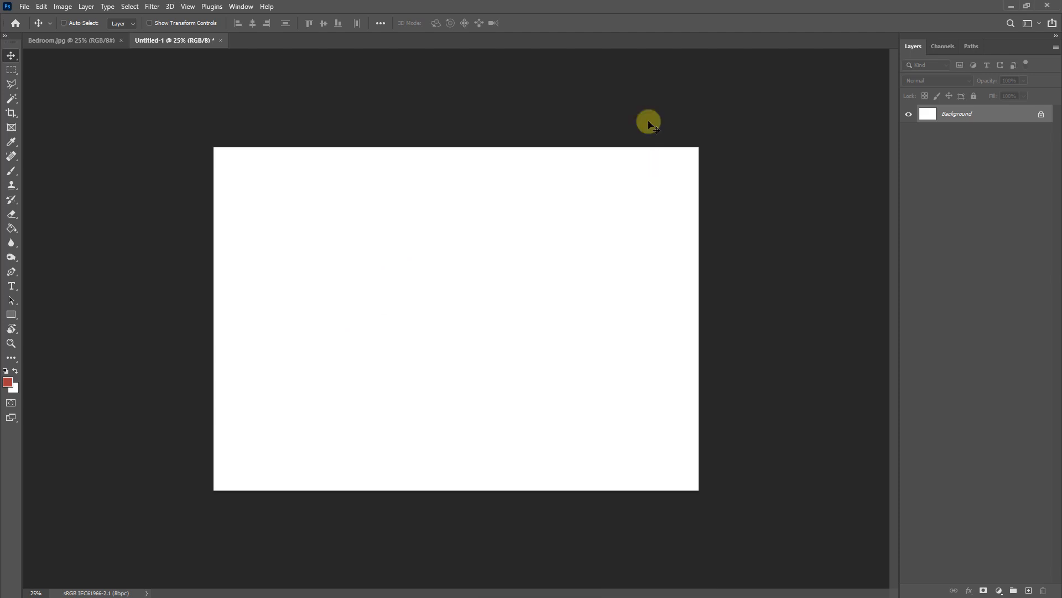
Step: Zoom the blank canvas in and out in increments, scrub-zoom into its upper-right area, and fit it on screen
key("ctrl+plus")
key("ctrl+plus")
key("ctrl+minus")
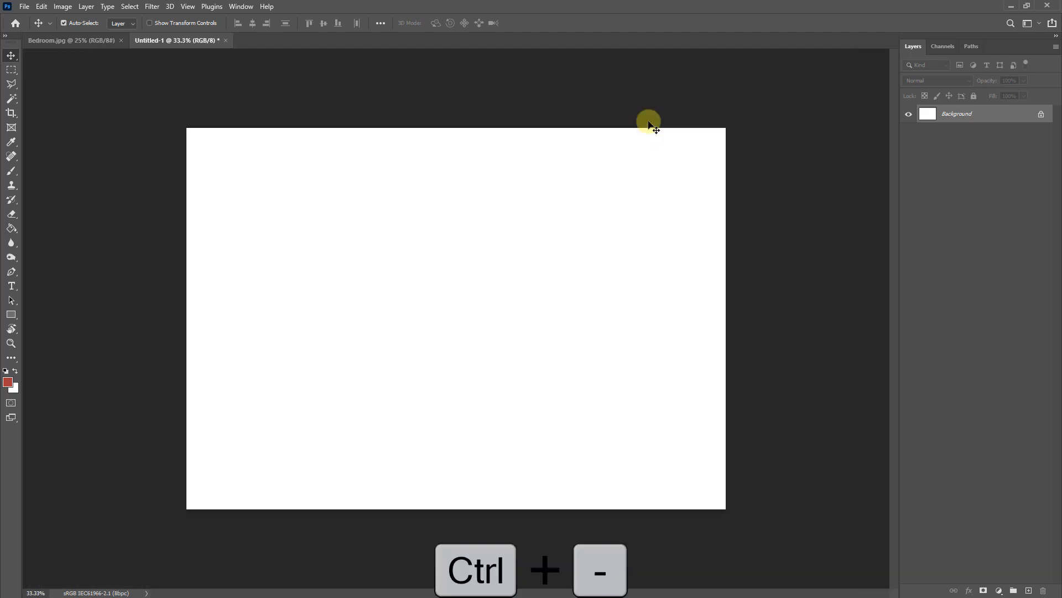
key("ctrl+minus")
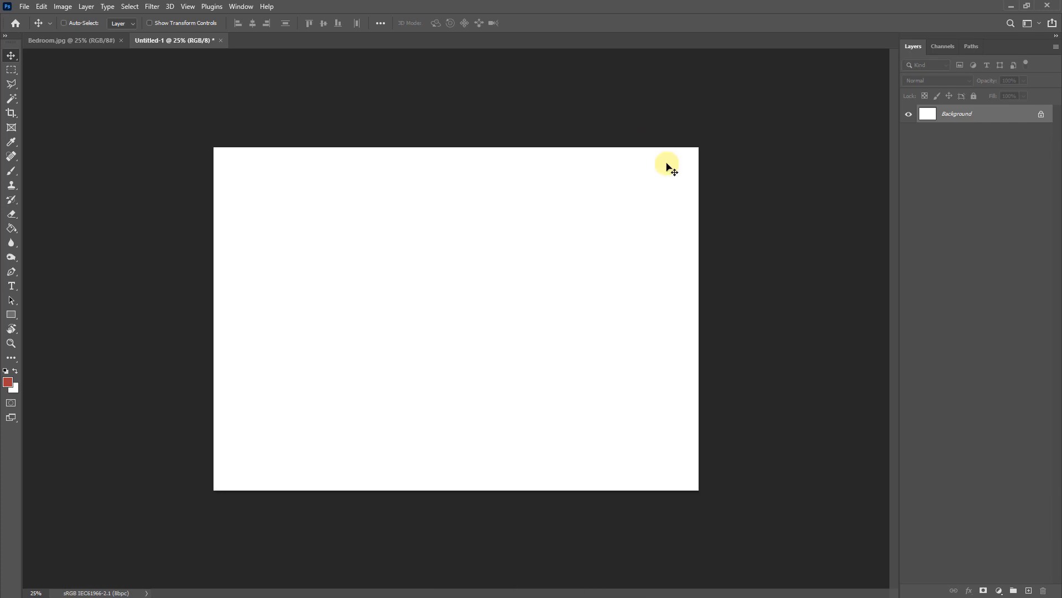
key("z")
left_click_drag(641, 191, 674, 186)
key("v")
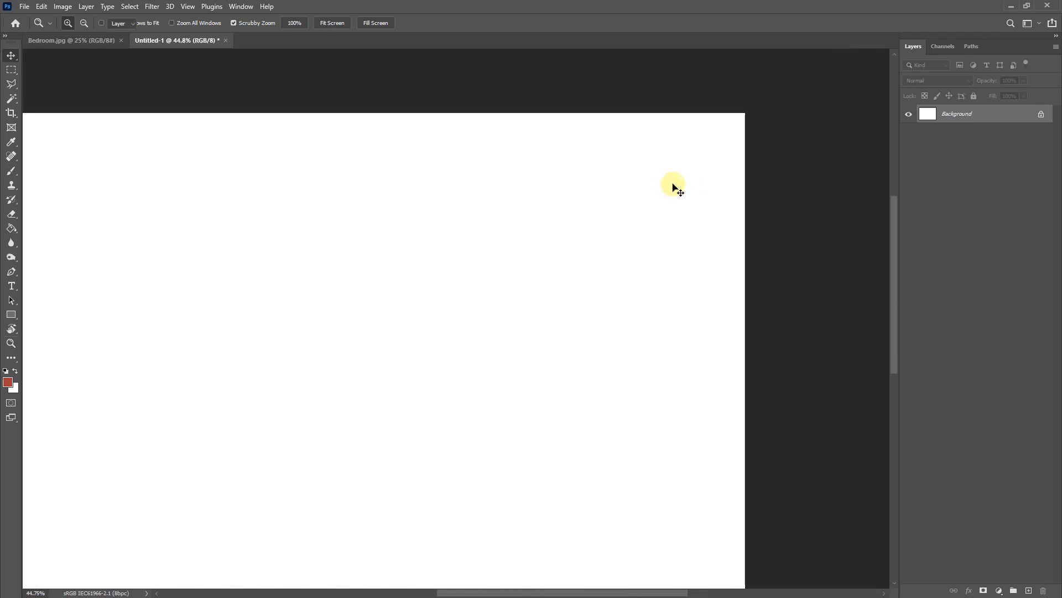
key("ctrl+0")
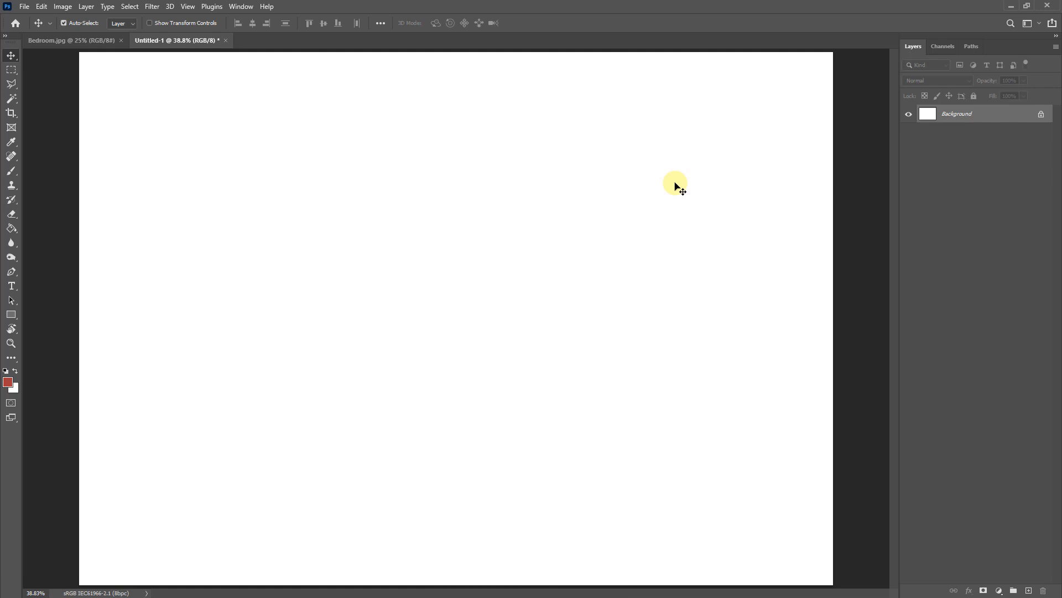
Step: Zoom out to 25%, zoom back in to 50%, and fit the whole canvas on screen again
key("ctrl+minus")
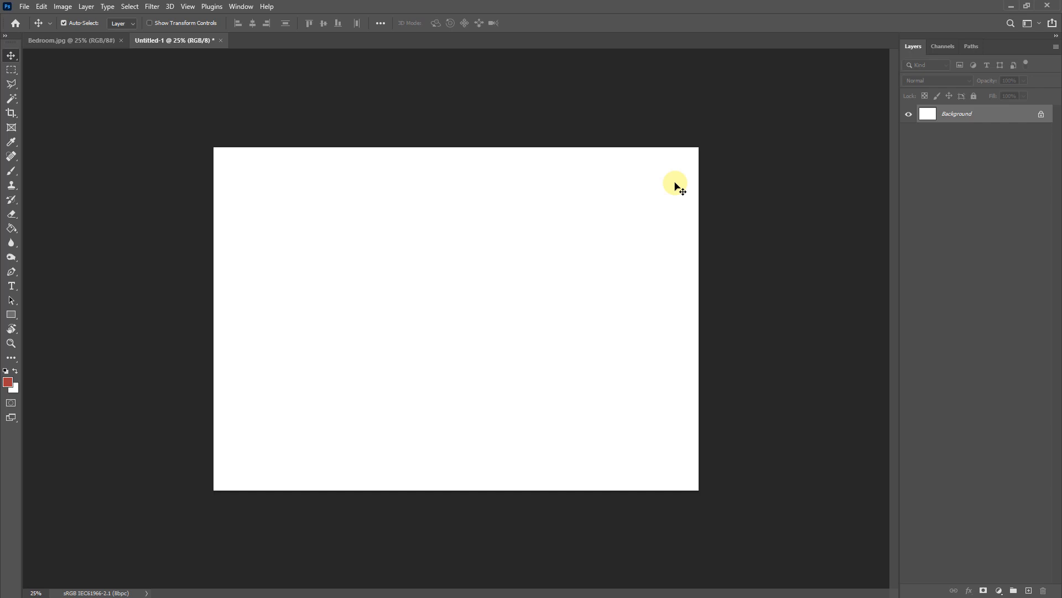
key("ctrl+plus")
key("ctrl+plus")
key("ctrl+minus")
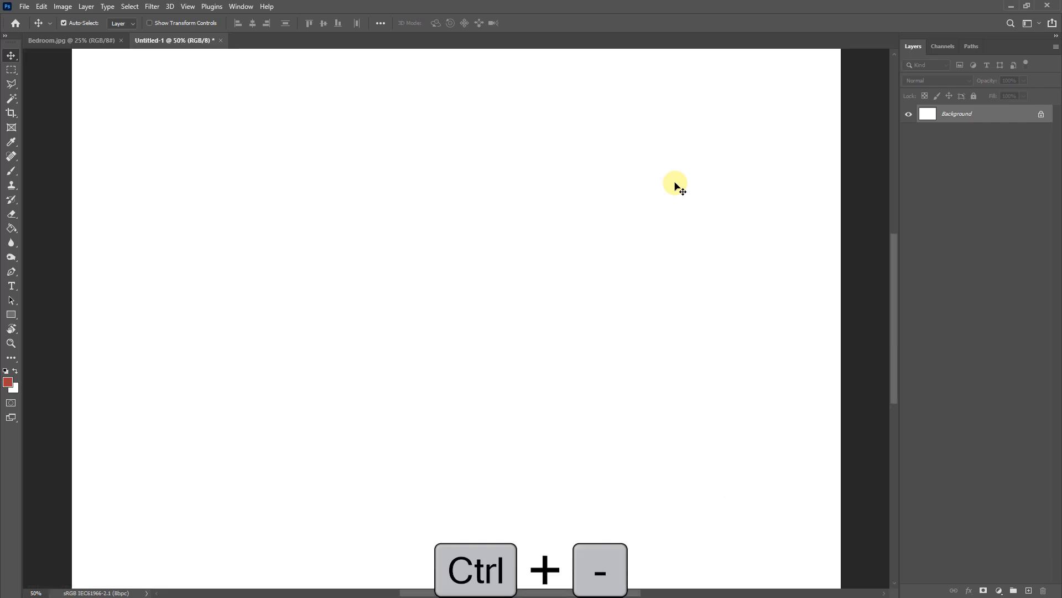
key("ctrl+0")
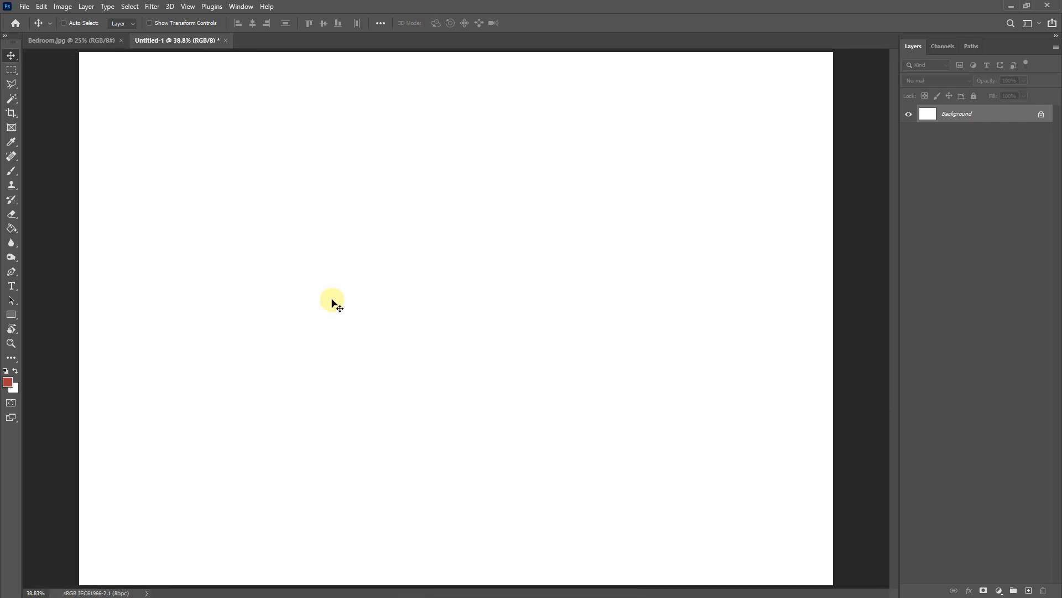
Step: Scrub-zoom out with the Zoom tool, set the magnification to exactly 100%, and return to the fit-on-screen view
left_click(11, 343)
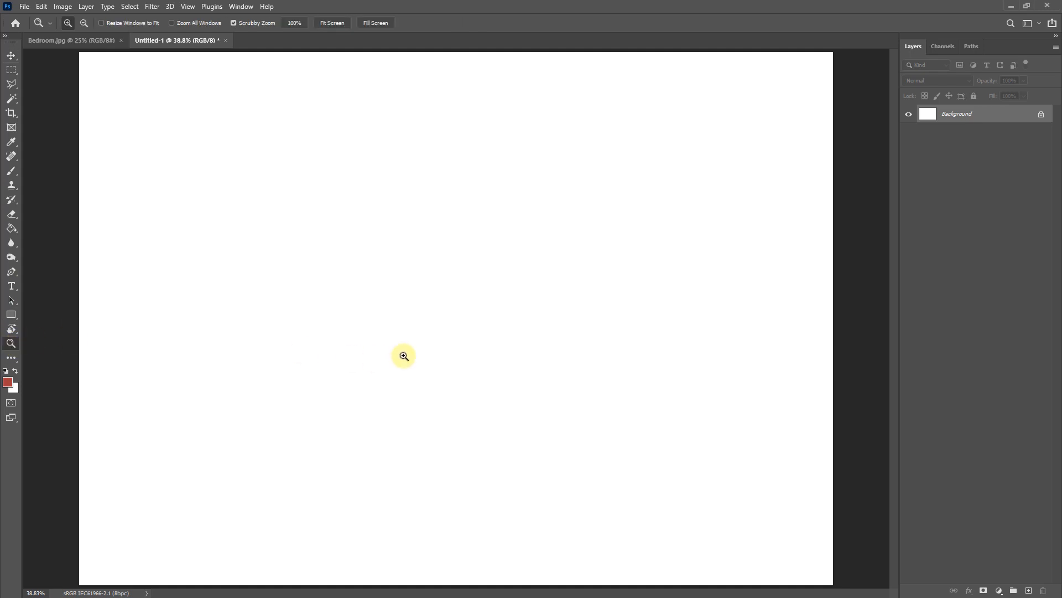
left_click_drag(424, 317, 417, 197)
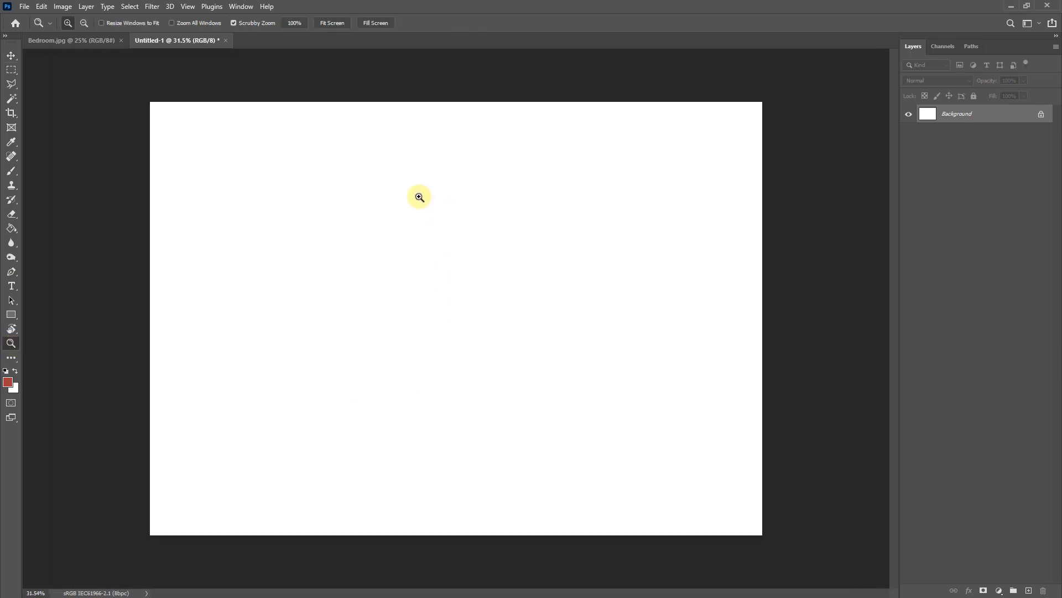
left_click(35, 592)
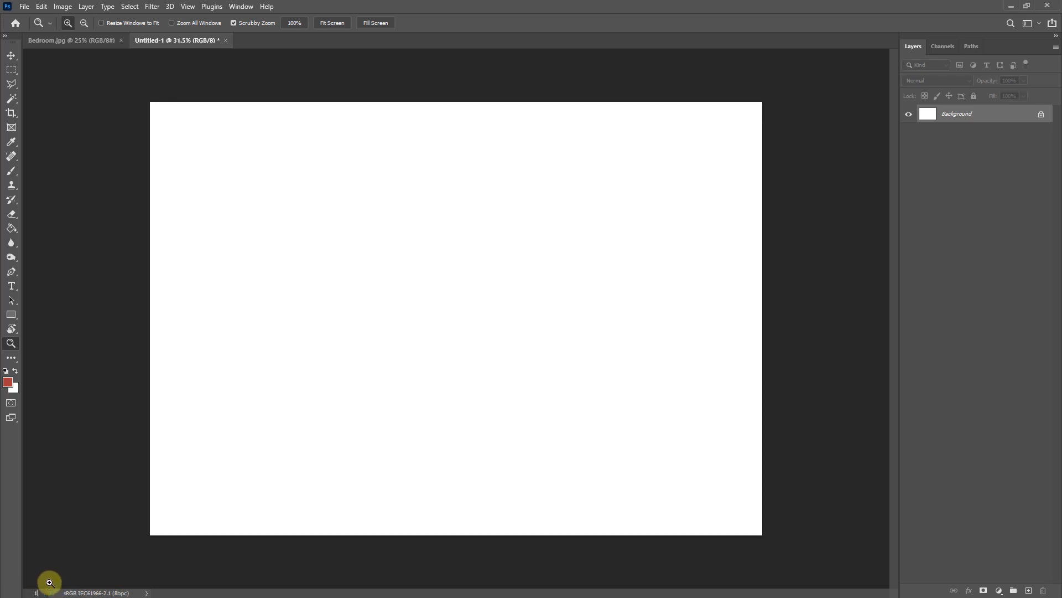
type("100")
key("Return")
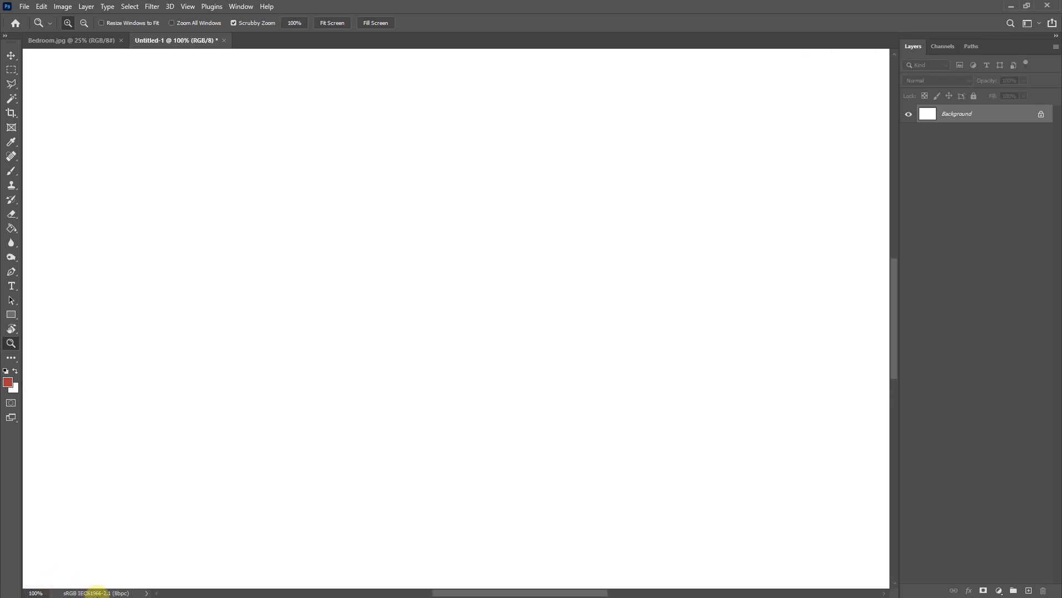
key("ctrl+0")
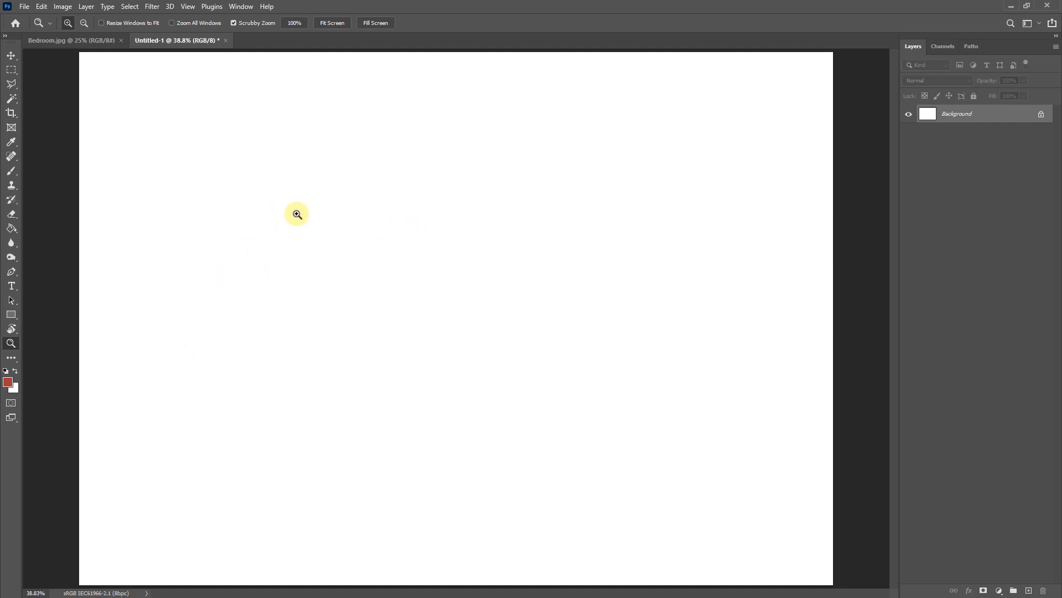
Step: With the Move tool active, zoom in to 50% and pan the canvas around in several directions
left_click(11, 55)
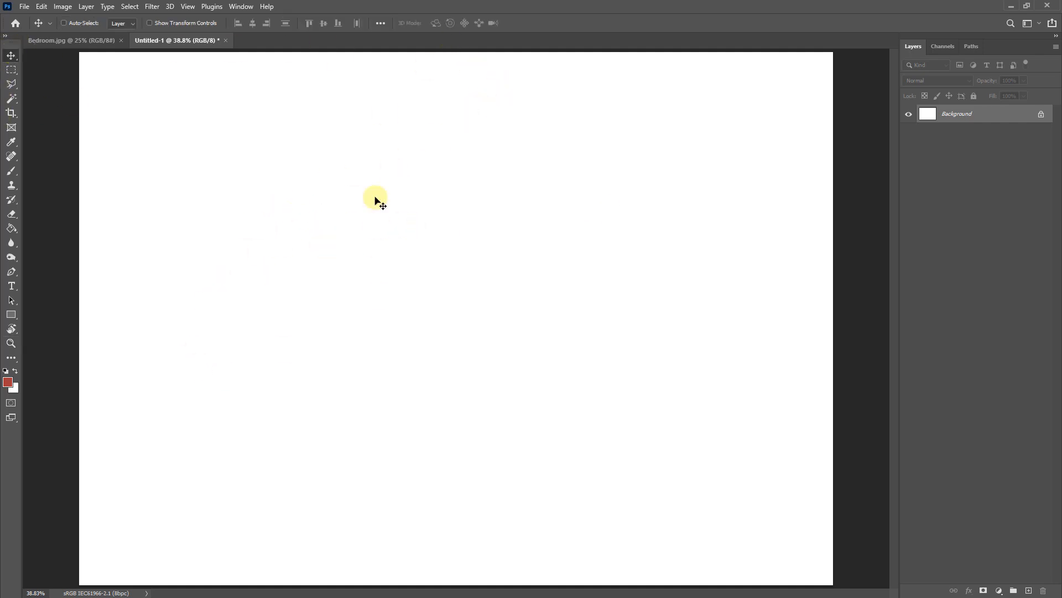
key("ctrl+plus")
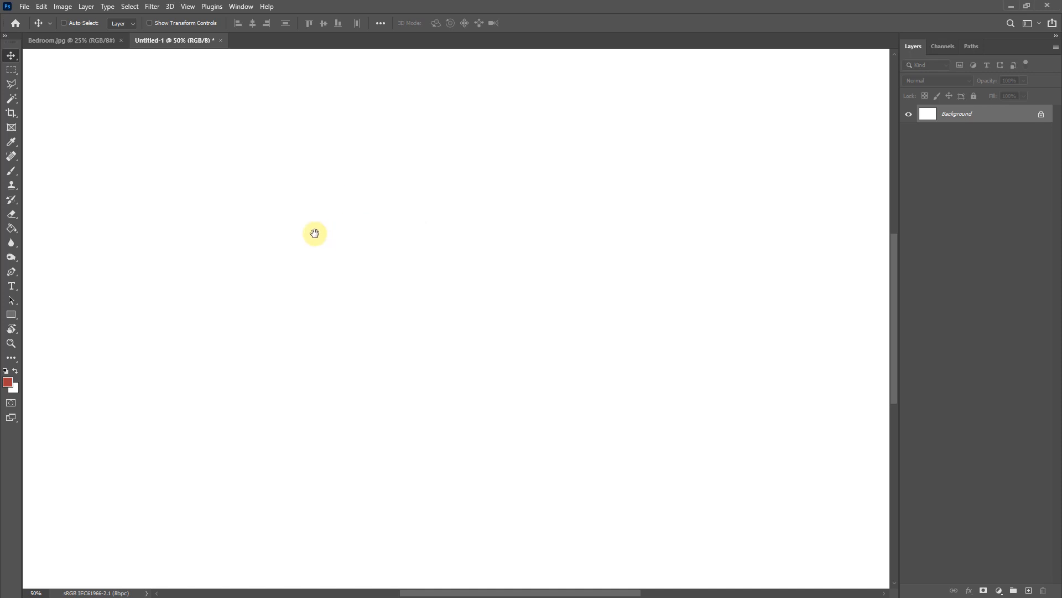
left_click_drag(313, 232, 612, 207)
left_click_drag(500, 221, 249, 354)
left_click_drag(752, 111, 555, 232)
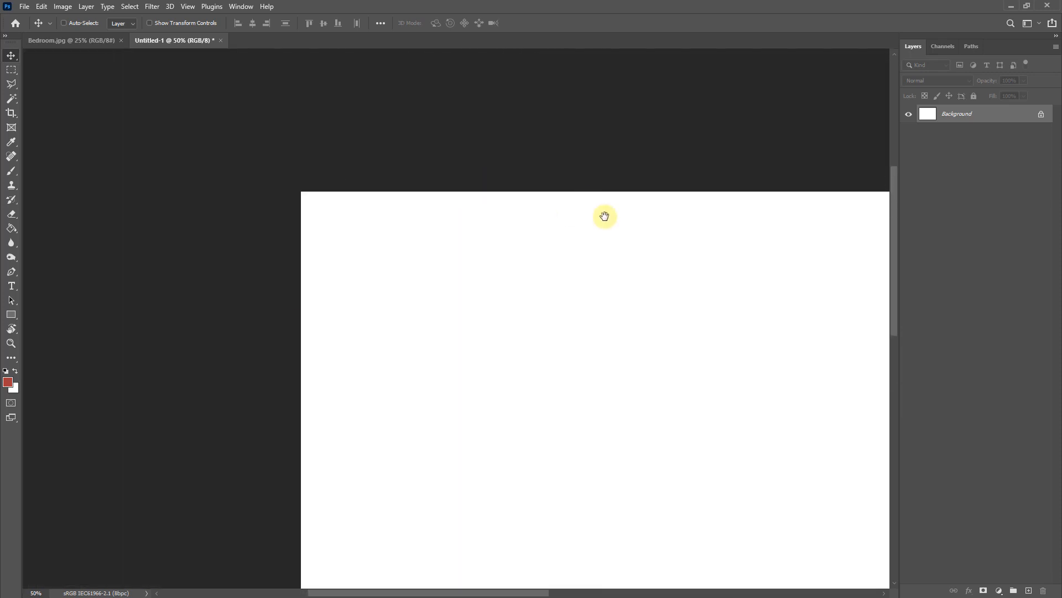
left_click_drag(601, 335, 358, 225)
left_click_drag(553, 316, 572, 282)
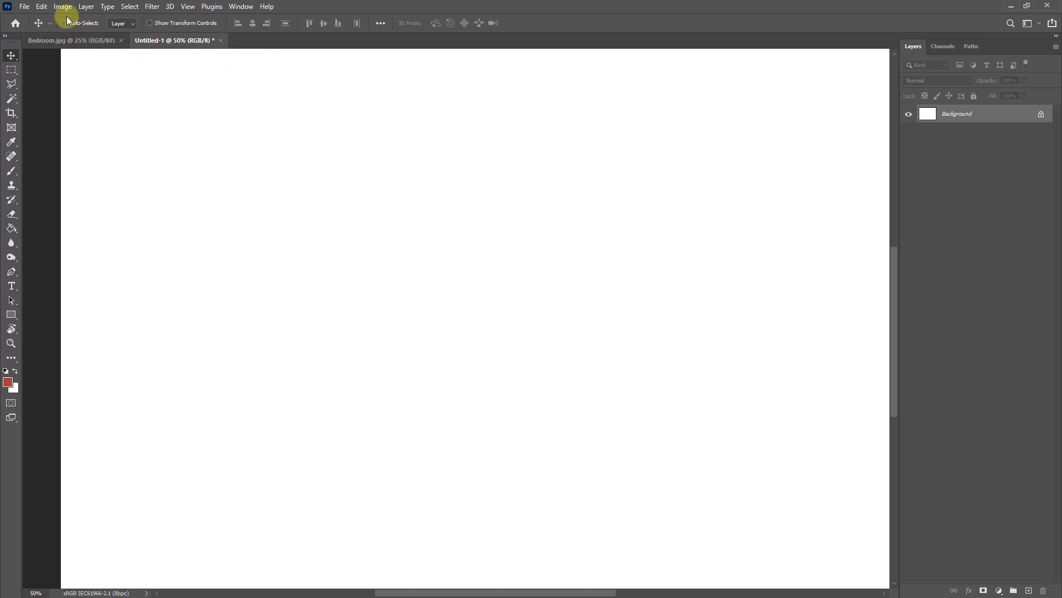
Step: Switch to the Bedroom.jpg document, show the History panel and dock it beside the Layers panel
left_click(87, 38)
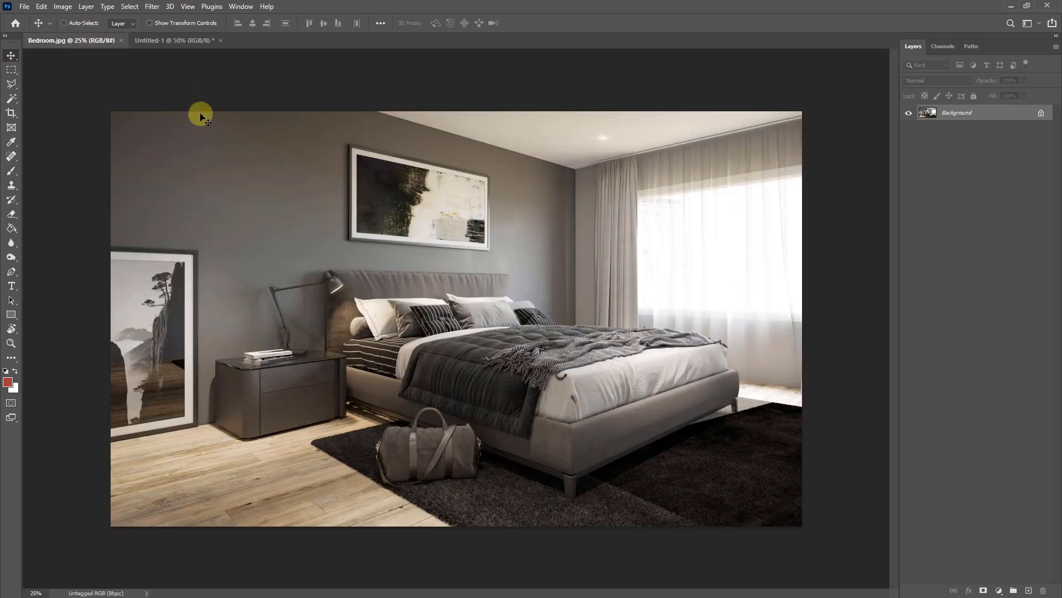
left_click(241, 7)
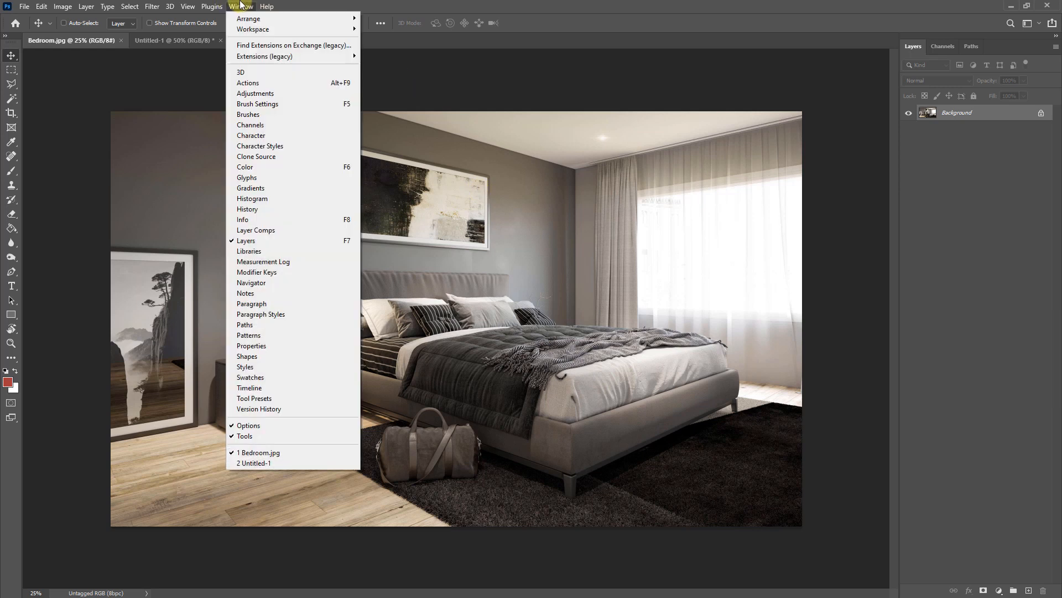
left_click(260, 209)
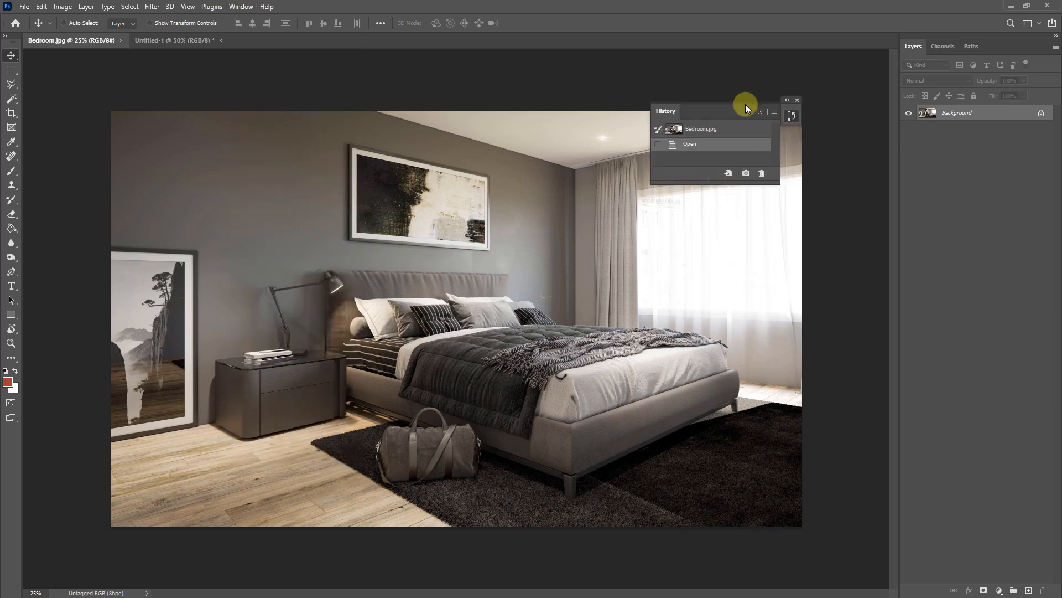
left_click_drag(759, 105, 894, 61)
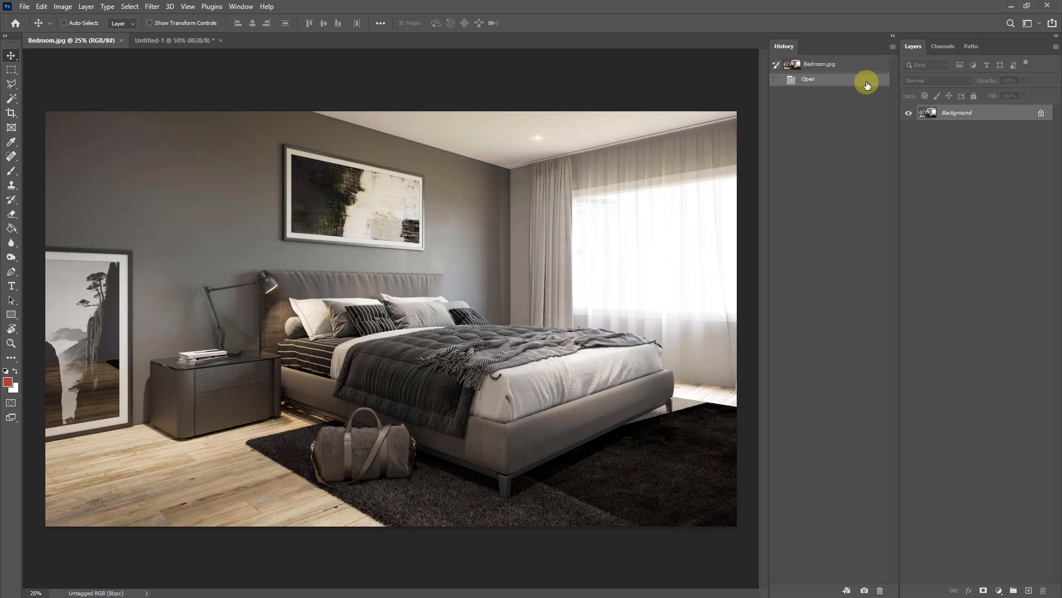
Step: Brush a red scribble over the curtain and window, a long vertical line down to the rug, and a horizontal line across the bed
left_click(12, 171)
mouse_move(611, 160)
left_mouse_down()
mouse_move(579, 174)
mouse_move(616, 257)
mouse_move(612, 247)
mouse_move(603, 264)
mouse_move(588, 226)
mouse_move(619, 195)
mouse_move(573, 216)
mouse_move(557, 188)
left_mouse_up()
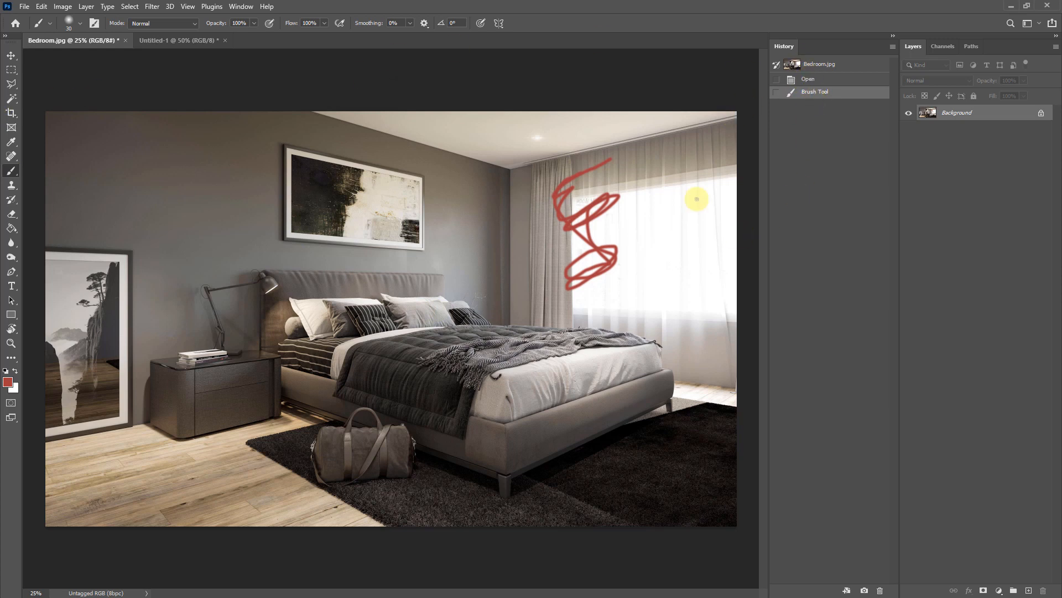
mouse_move(659, 156)
left_mouse_down()
mouse_move(668, 284)
mouse_move(657, 425)
left_mouse_up()
left_click_drag(338, 392, 577, 372)
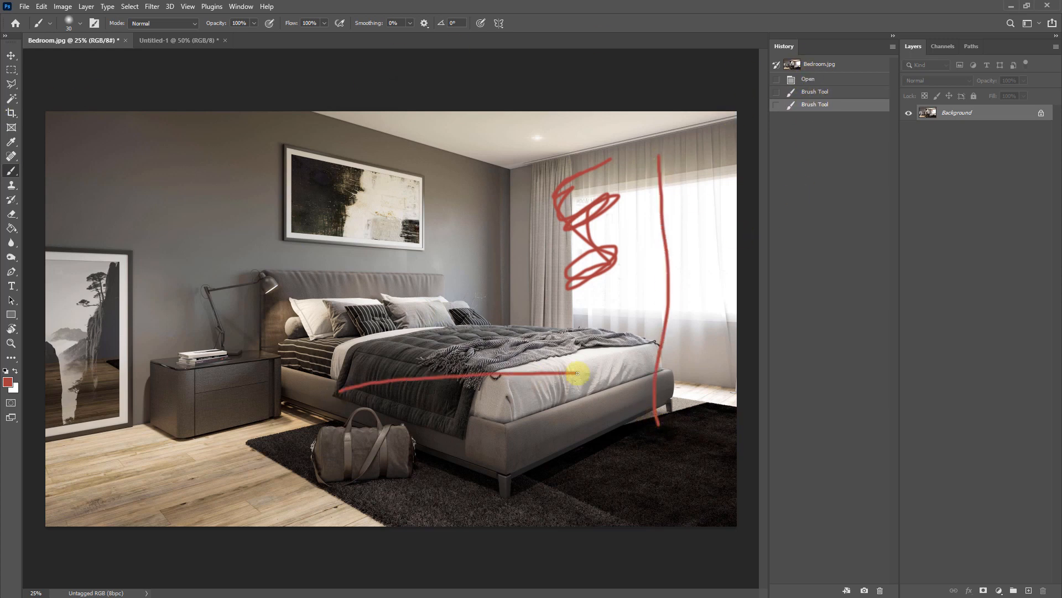
Step: Step back through the history states to Open, toggle the first brush stroke, and finally redo only that stroke
left_click(806, 106)
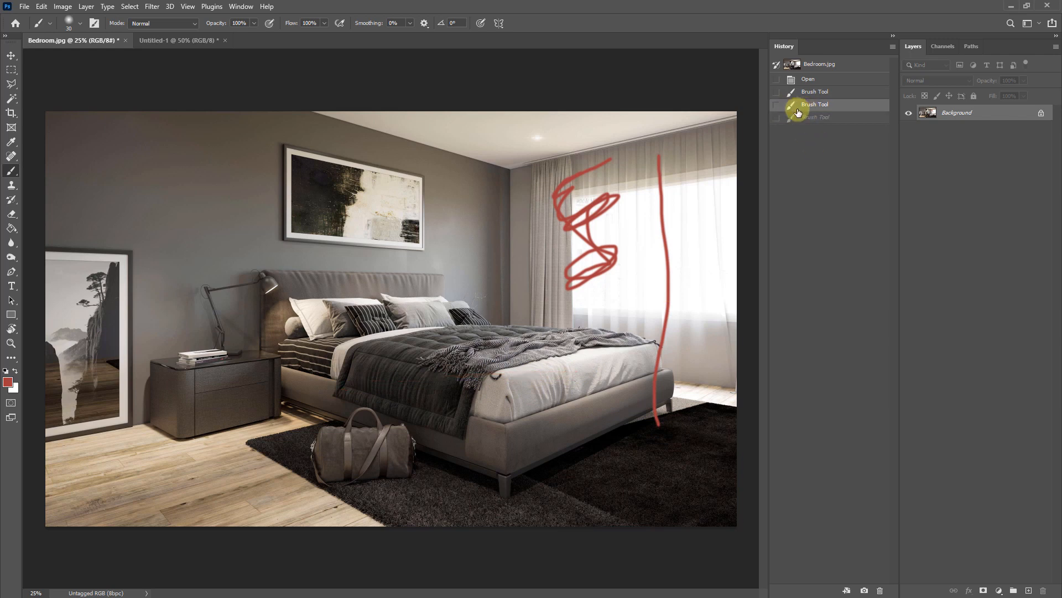
left_click(818, 92)
left_click(824, 79)
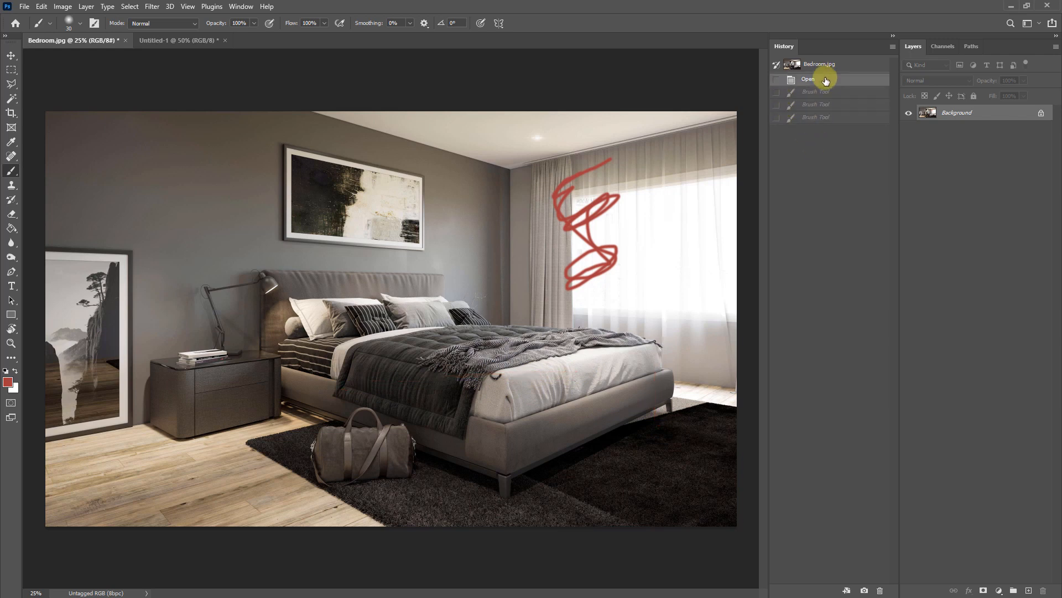
left_click(826, 92)
left_click(803, 81)
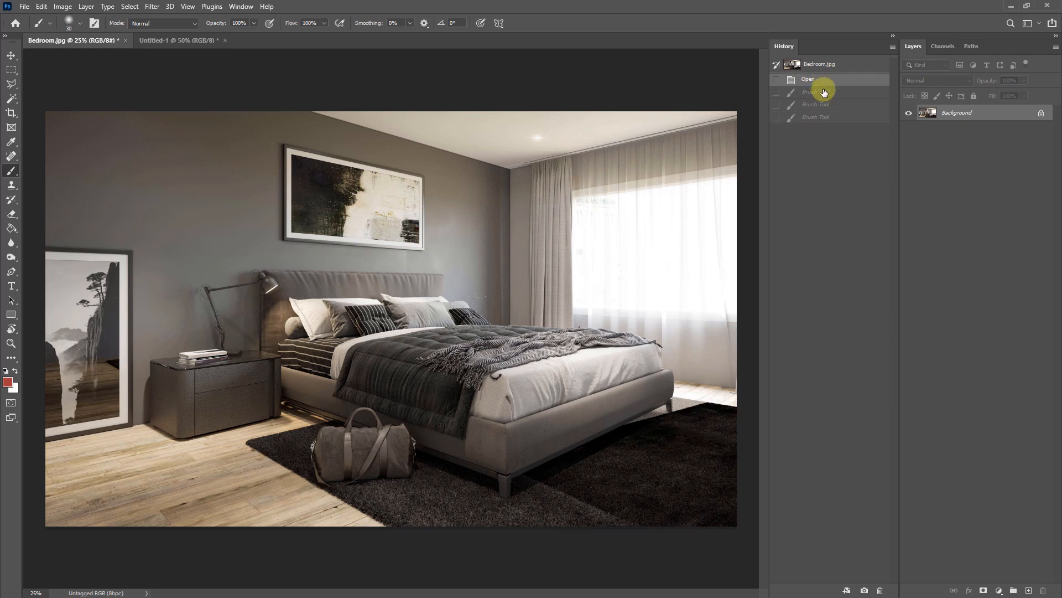
key("ctrl+shift+z")
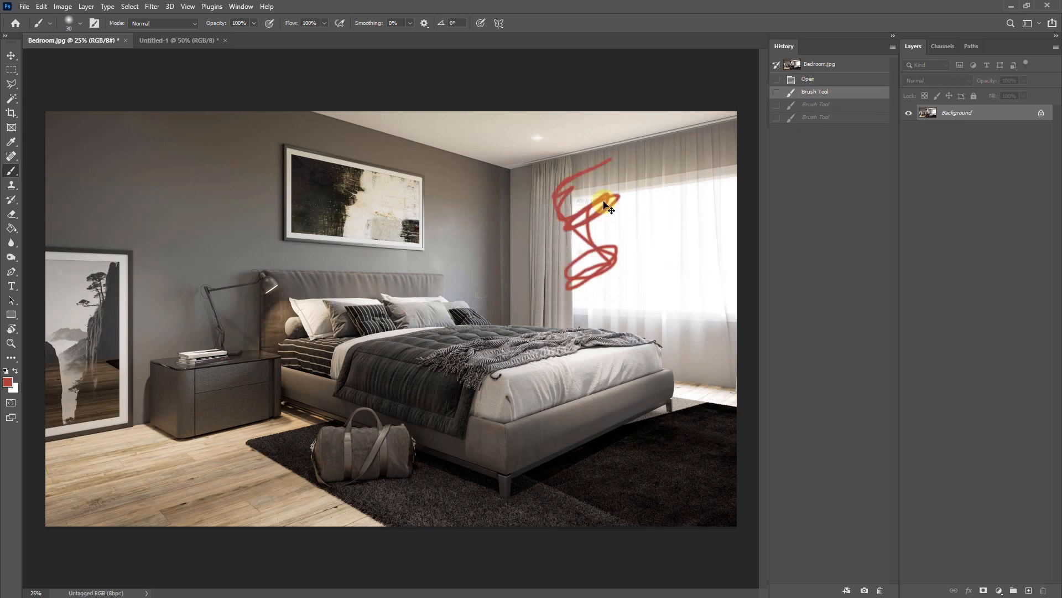
Step: Redo the remaining brush strokes, toggle the last one off and on, and return the image to its Open history state
key("ctrl+shift+z")
key("ctrl+shift+z")
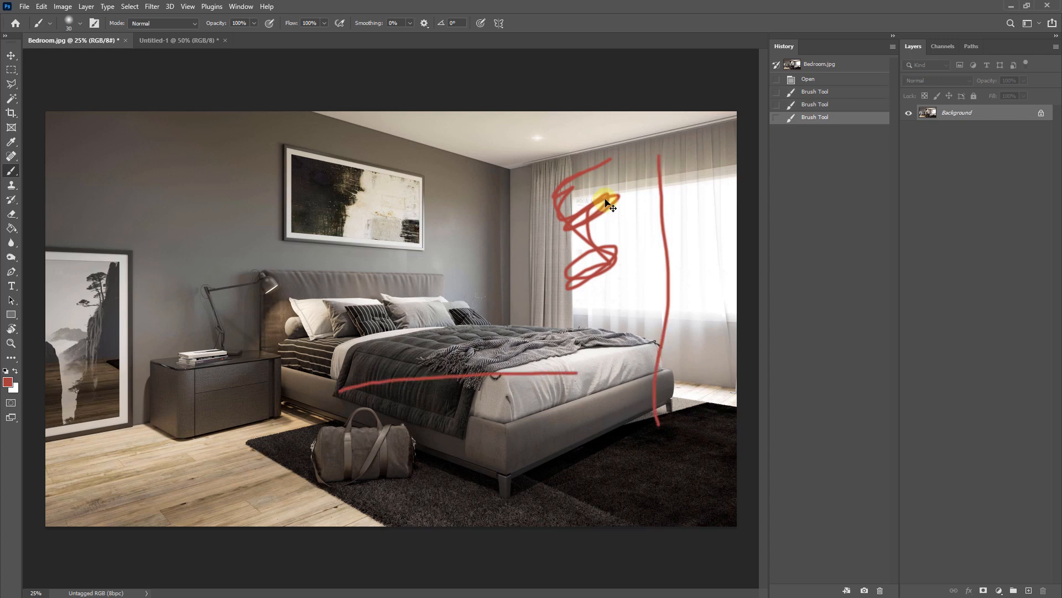
key("ctrl+z")
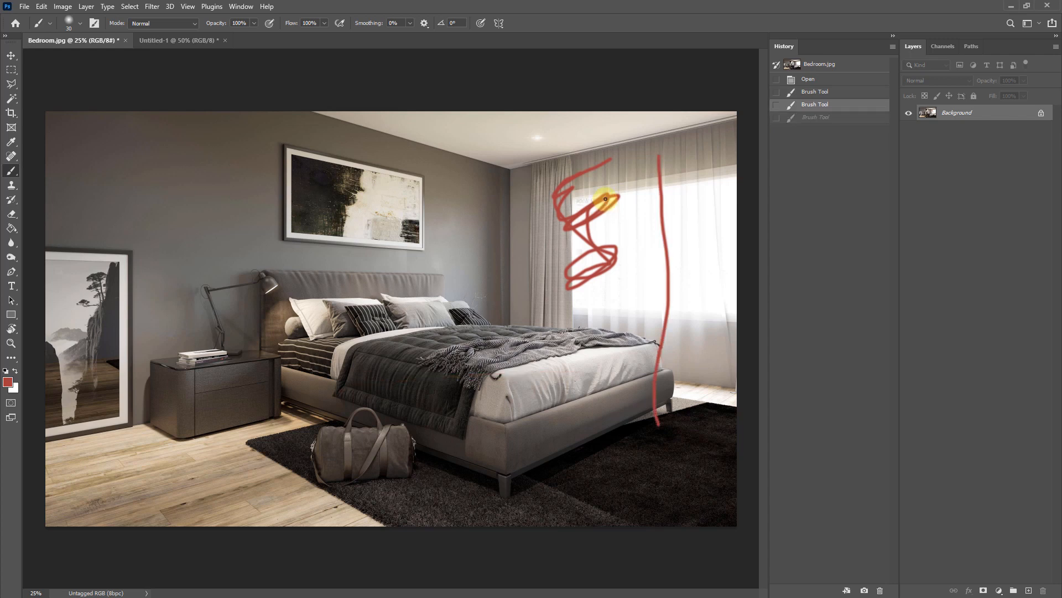
key("ctrl+shift+z")
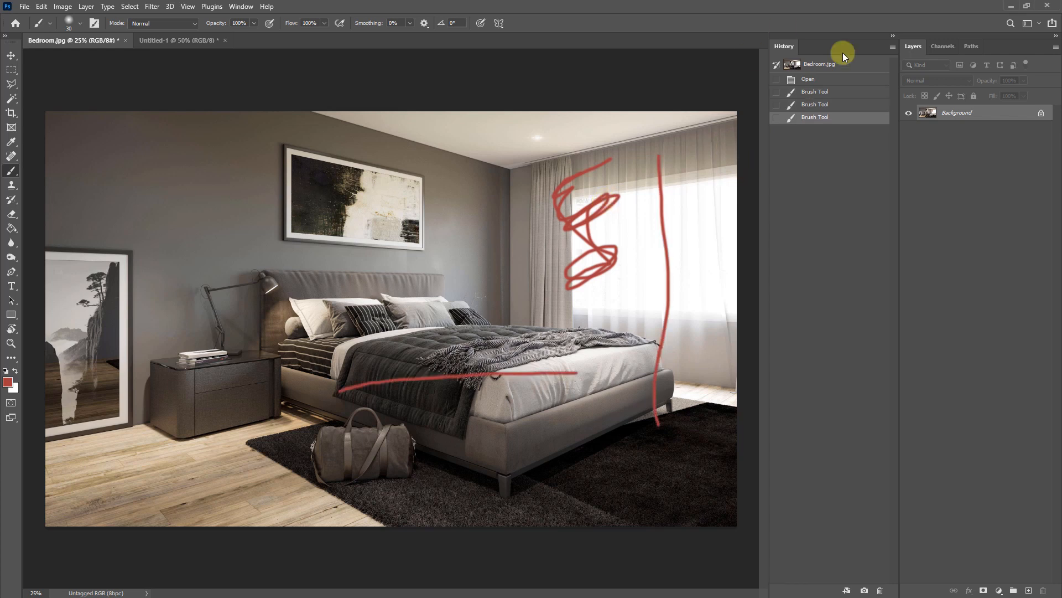
left_click(833, 87)
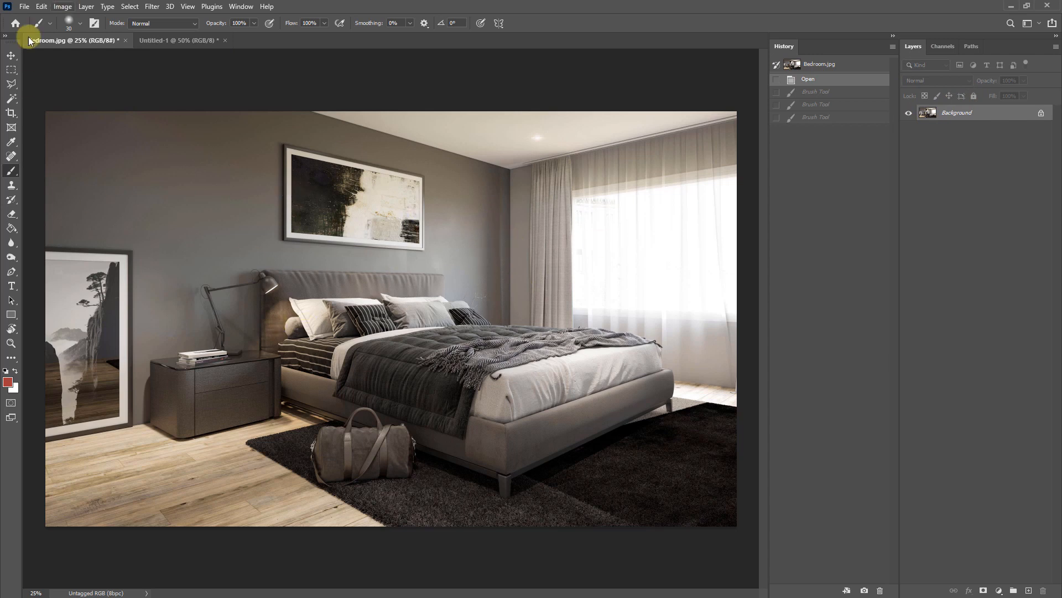
Step: Start saving a copy of the bedroom image, set the file type to JPEG, and cancel without saving
left_click(24, 6)
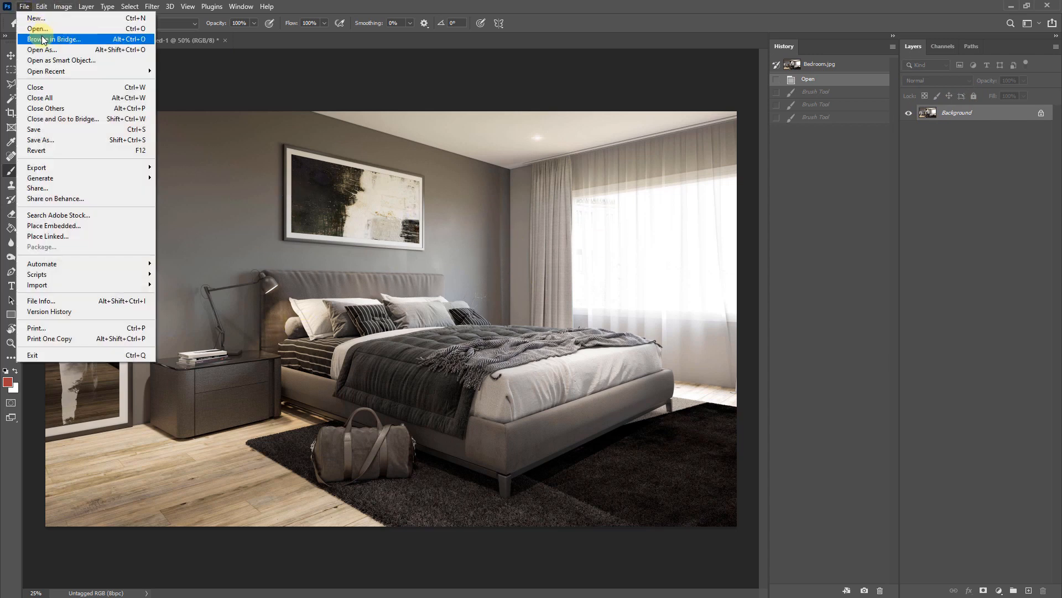
left_click(63, 140)
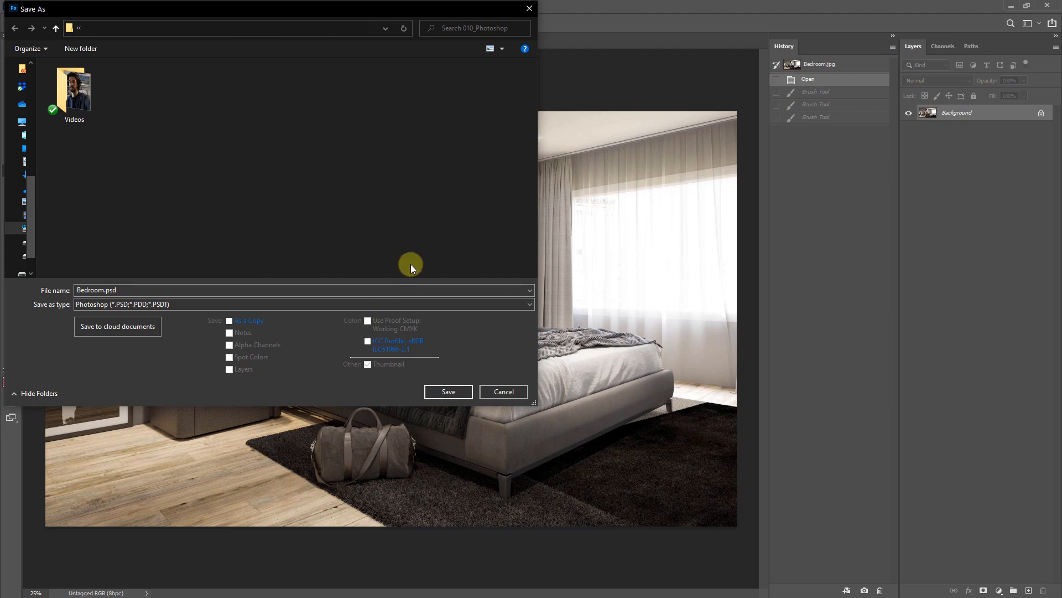
double_click(121, 289)
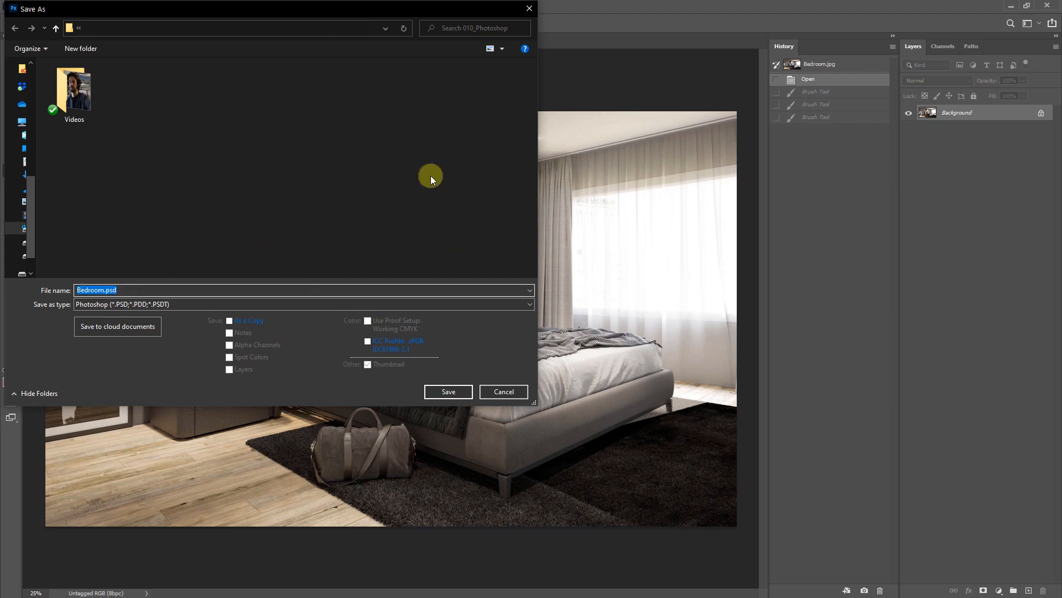
left_click(417, 307)
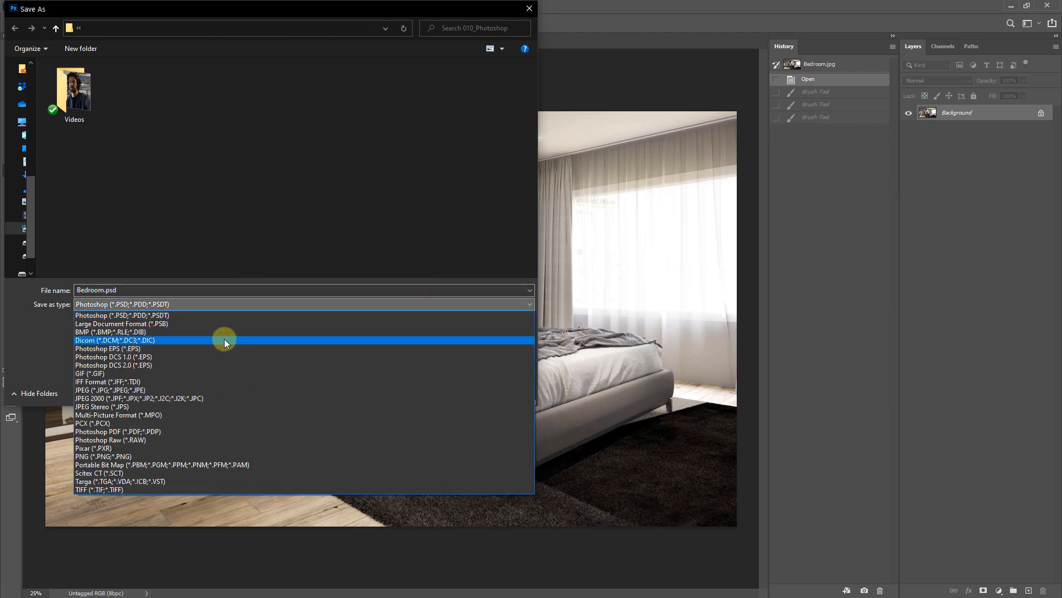
left_click(147, 389)
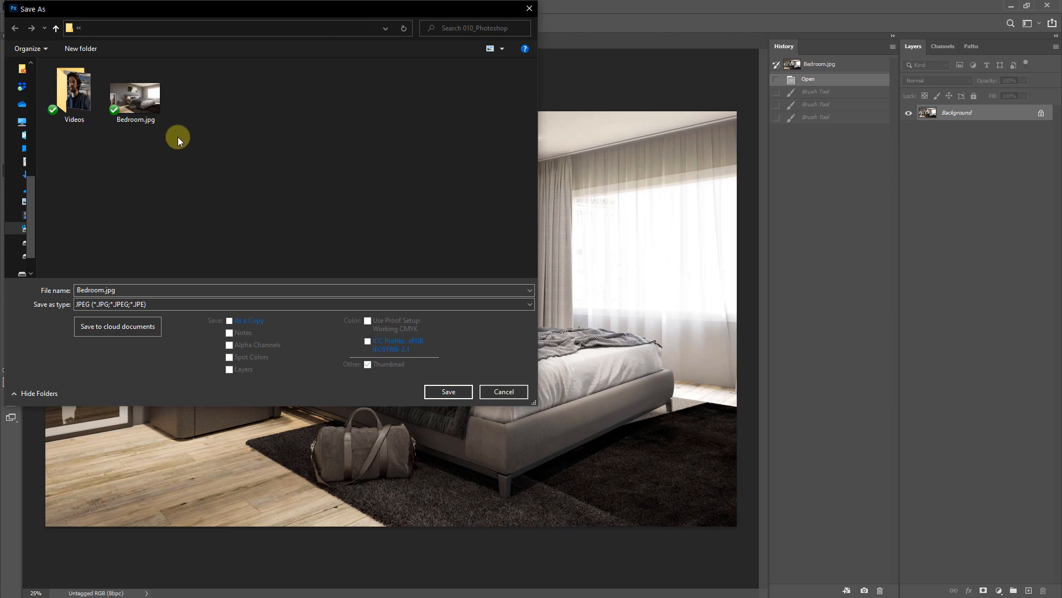
left_click(503, 391)
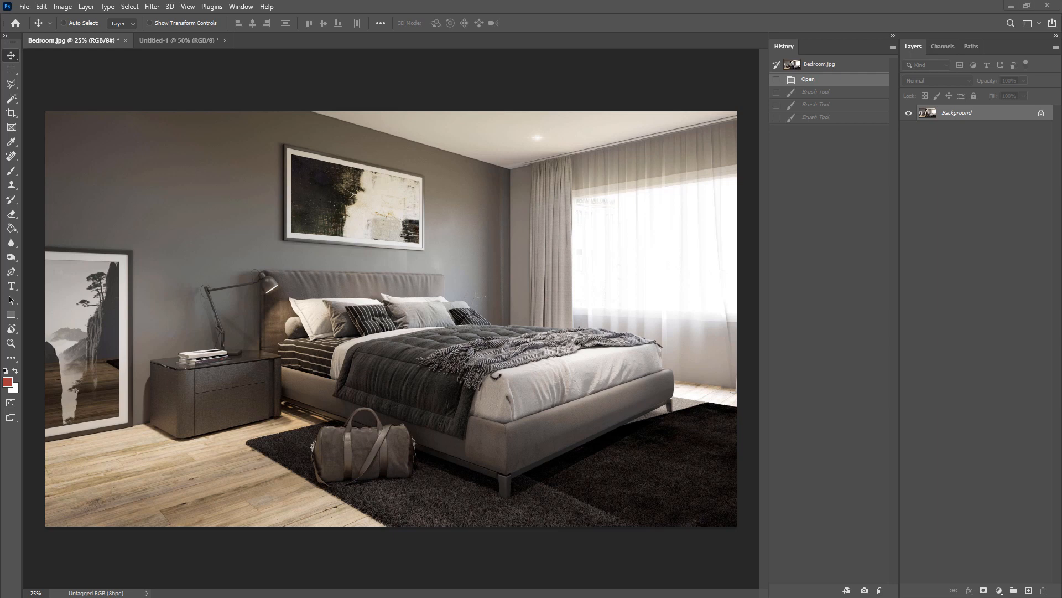
Step: Switch through the Brush and Paint Bucket tools and finish with the Move tool active
key("v")
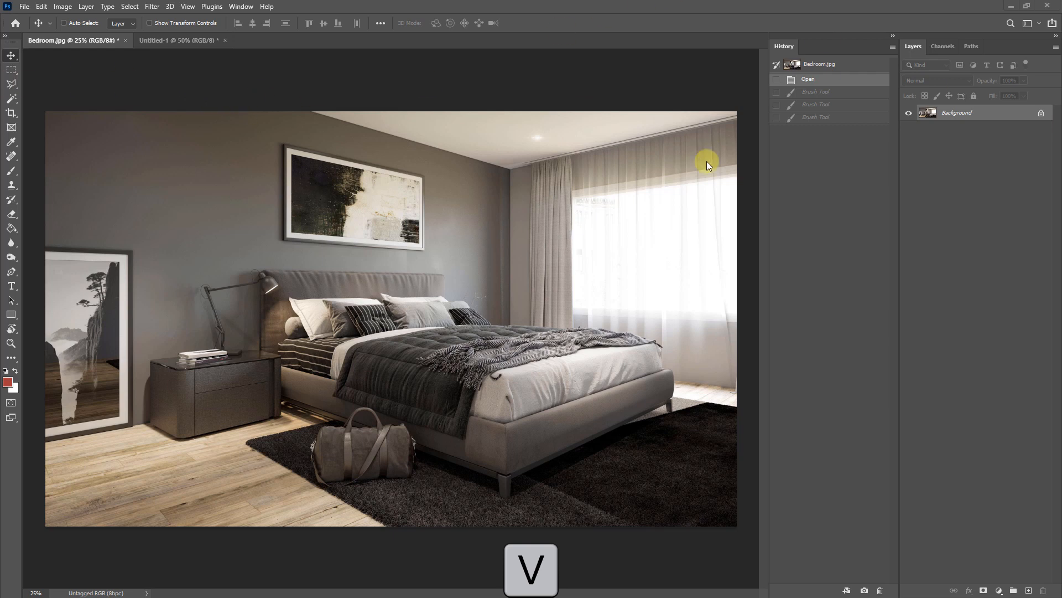
key("ctrl+t")
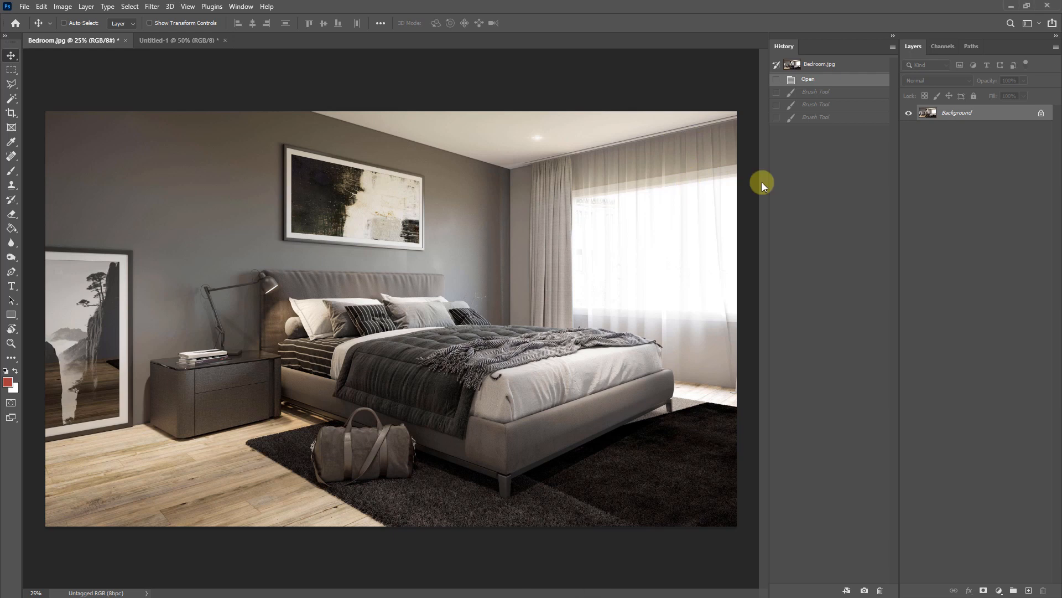
key("v")
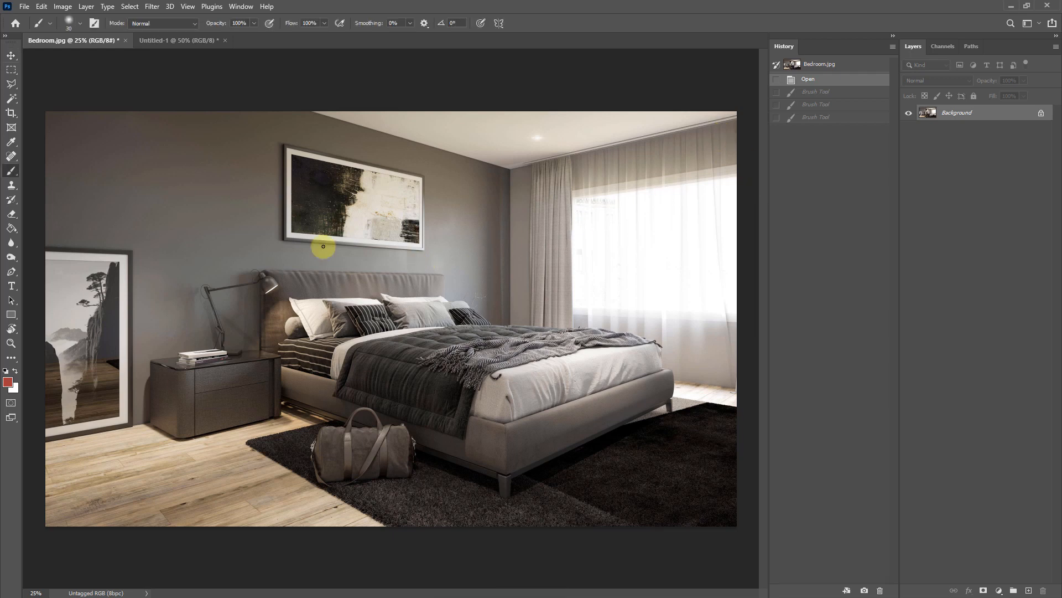
key("b")
key("g")
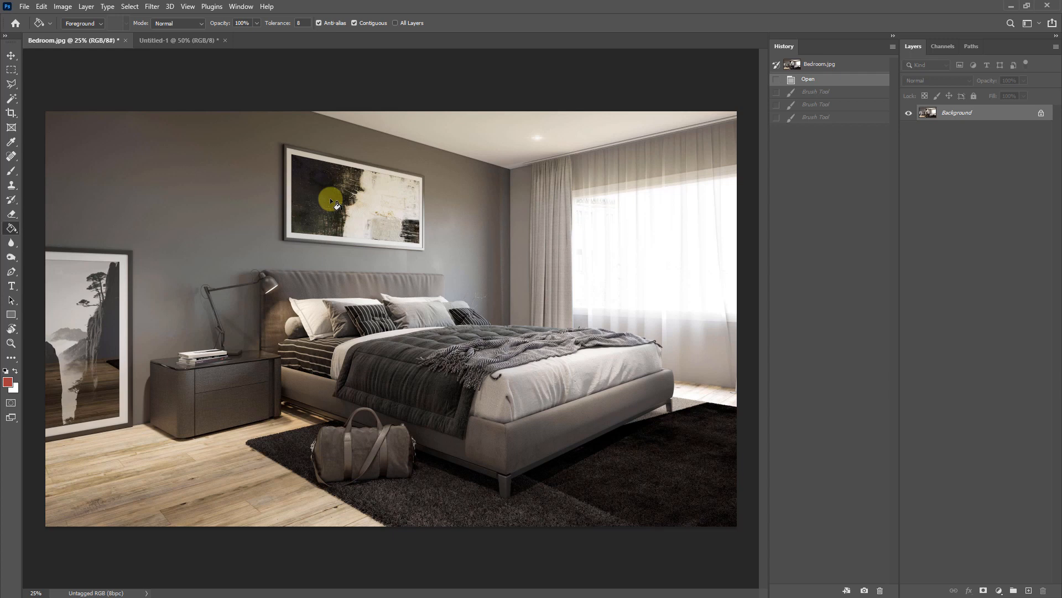
key("v")
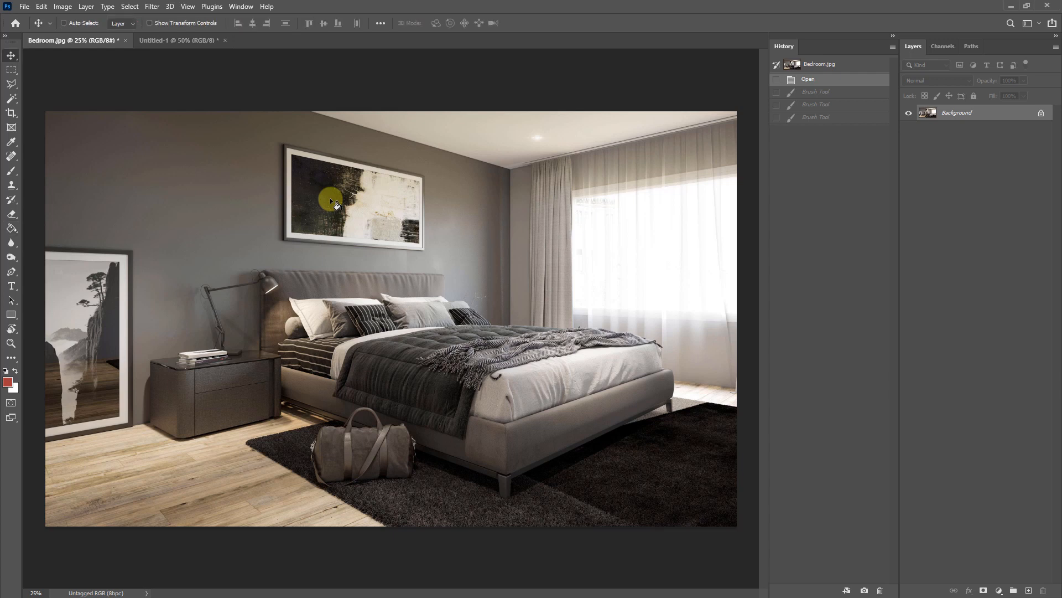
left_click(481, 171)
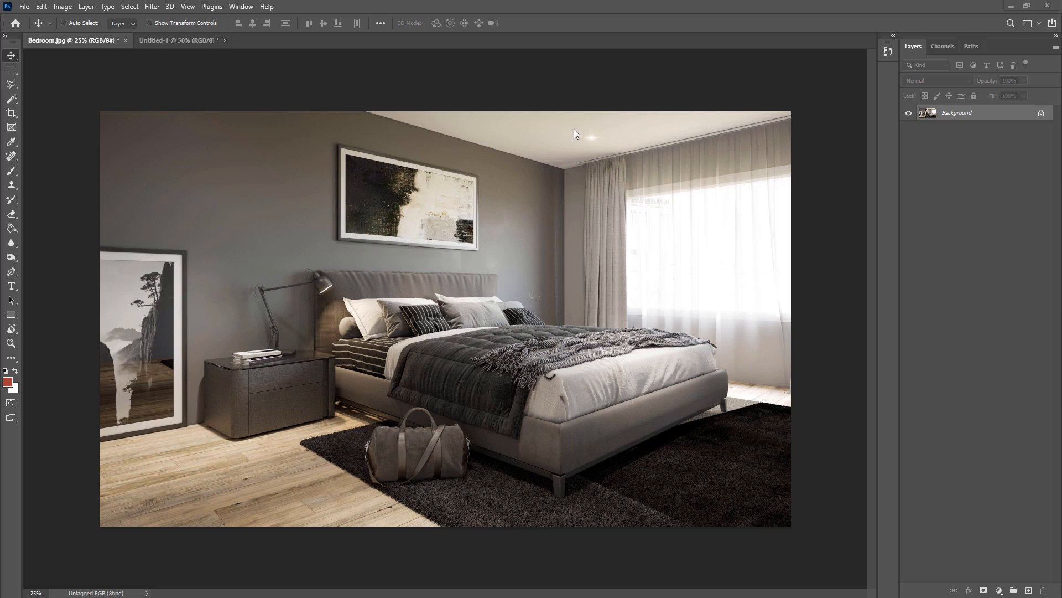
Step: Zoom in on the striped pillow on the bed up to 6400% to examine the individual pixels
key("ctrl+plus")
key("ctrl+plus")
key("ctrl+plus")
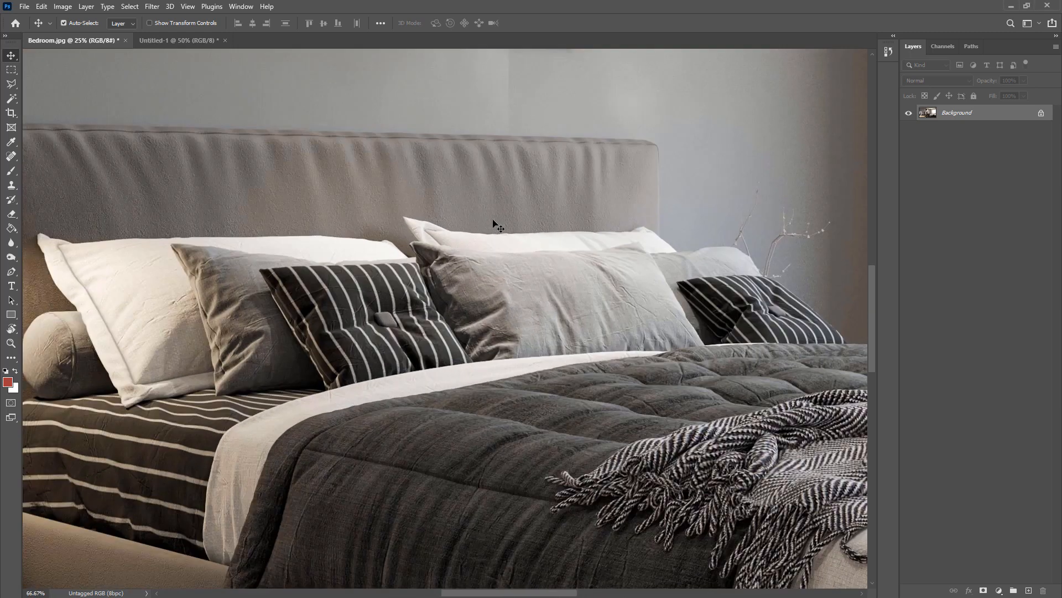
key("ctrl+plus")
key("ctrl+plus")
key("ctrl+plus")
key("ctrl+plus")
key("ctrl+plus")
key("ctrl+plus")
key("ctrl+plus")
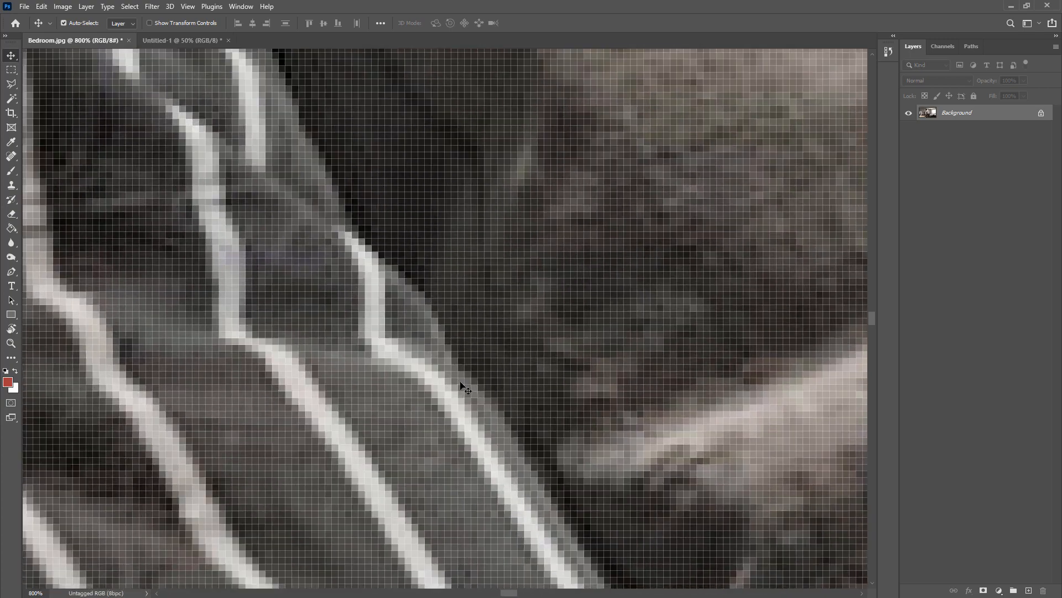
key("ctrl+plus")
key("ctrl+plus")
key("ctrl+plus")
key("ctrl+plus")
key("ctrl+plus")
key("ctrl+plus")
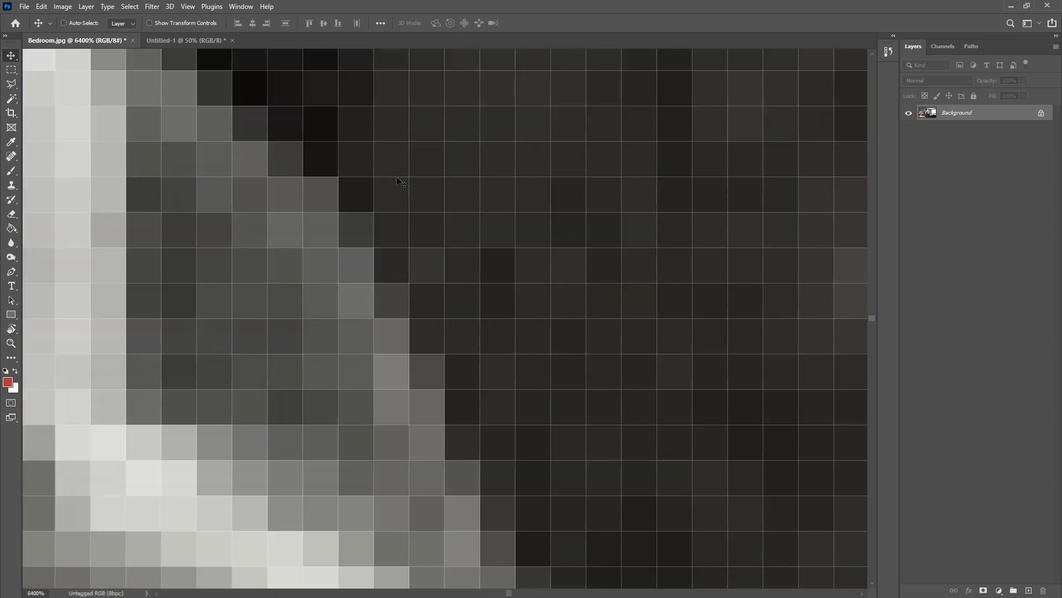
Step: Show the rulers at the image's upper edge at 3200% zoom and check the available ruler units, keeping pixels
scroll(525, 165, "up", 5)
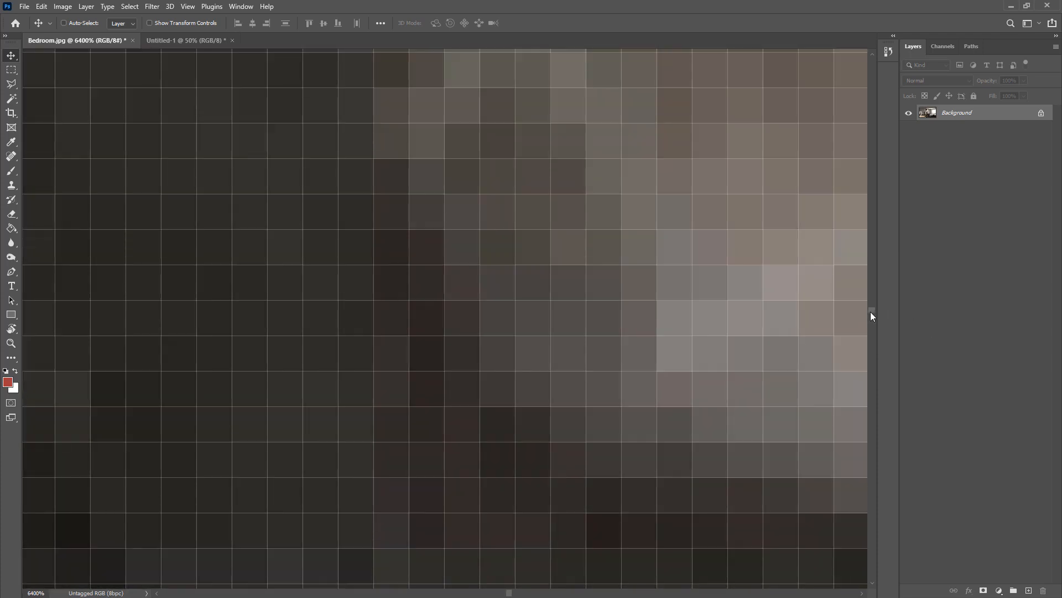
left_click_drag(871, 311, 871, 64)
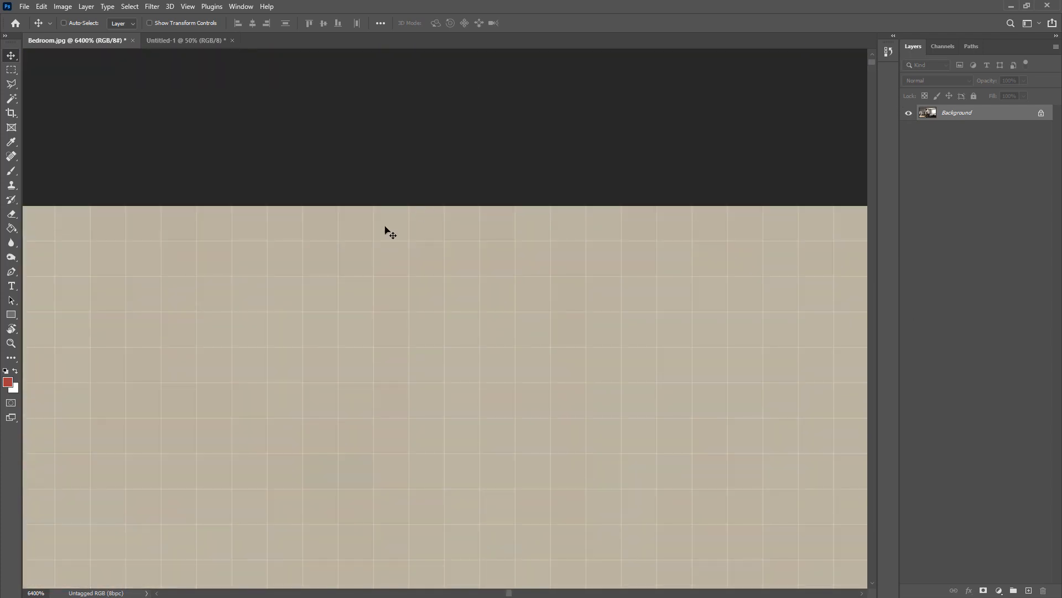
key("ctrl+minus")
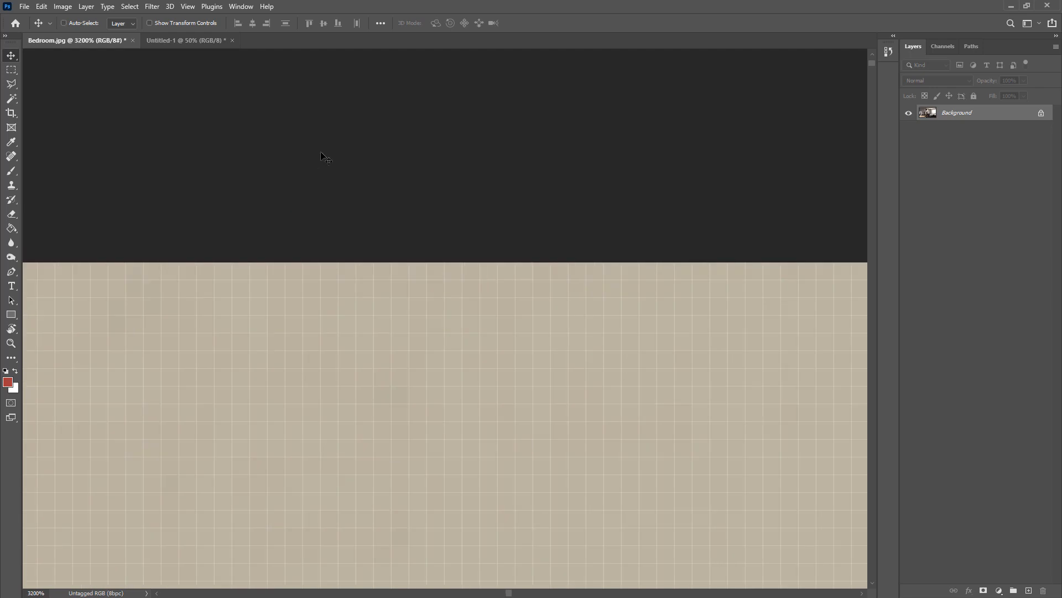
key("ctrl+r")
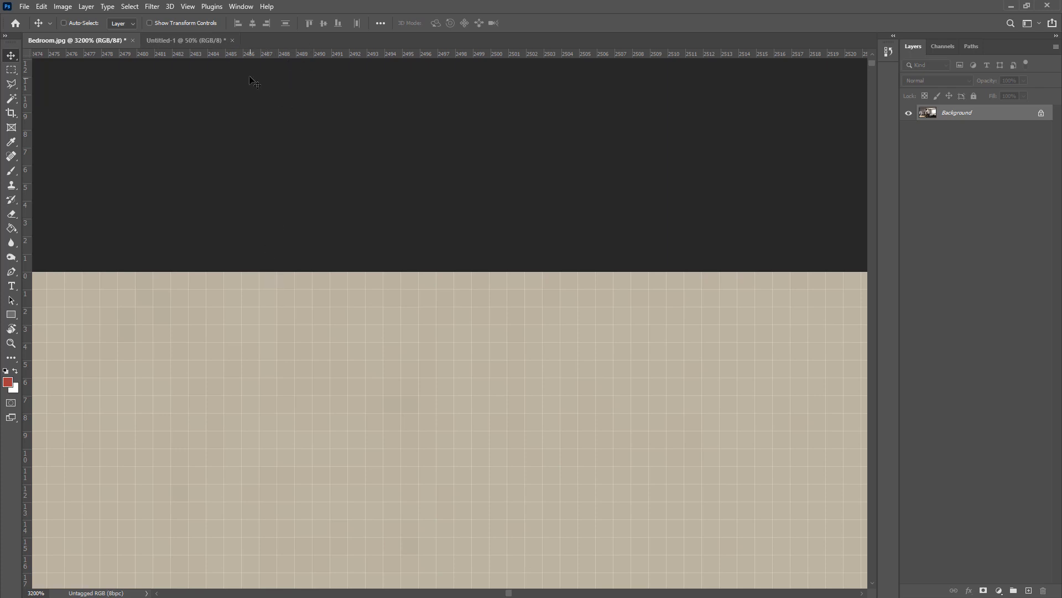
right_click(267, 55)
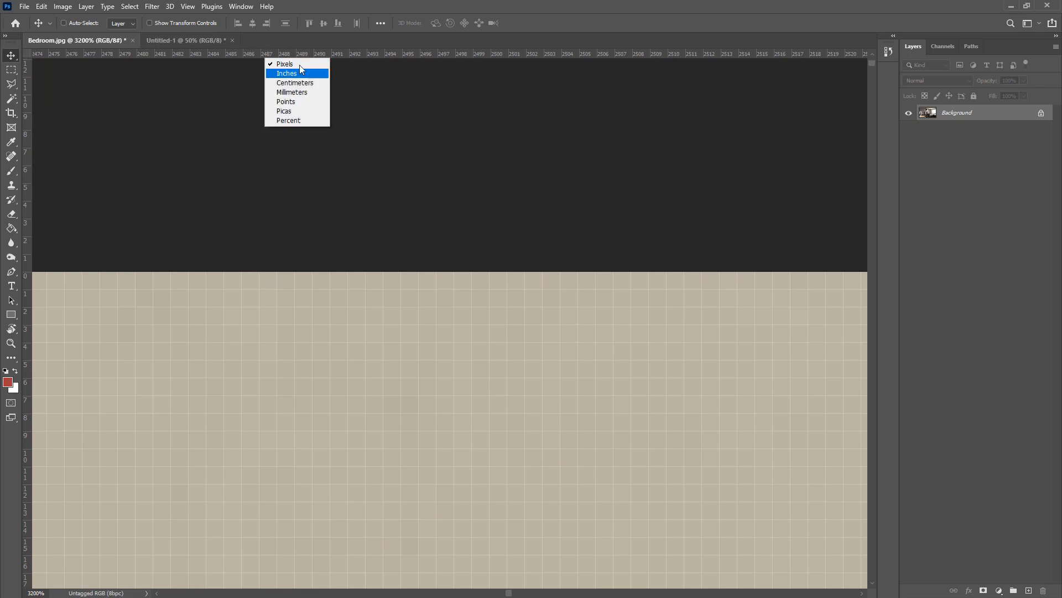
left_click(372, 56)
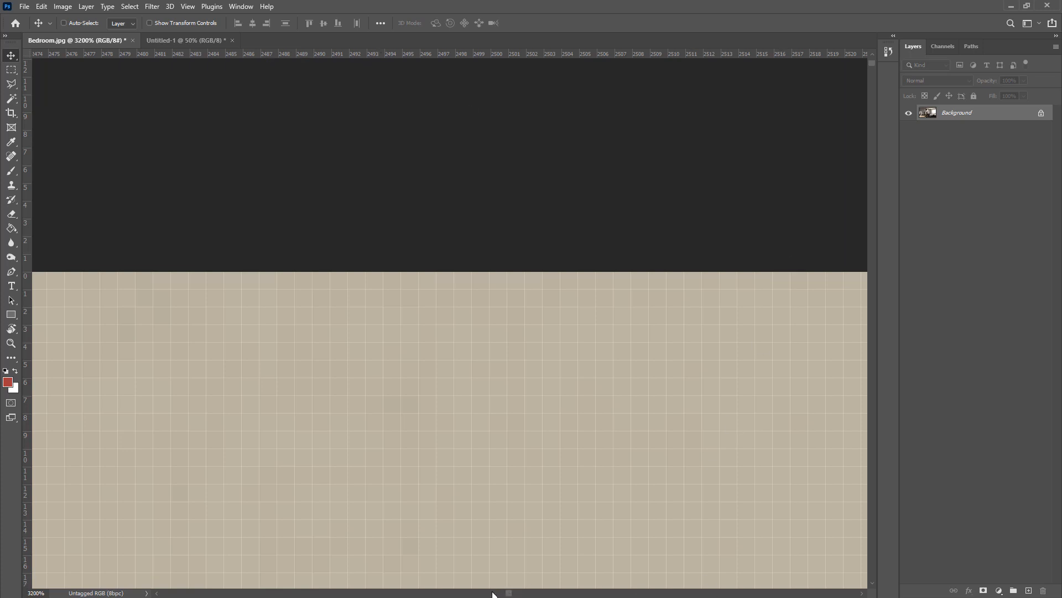
Step: Examine the pixel grid at the image's upper-left corner against the rulers, and fit the whole image on screen
left_click_drag(494, 593, 171, 594)
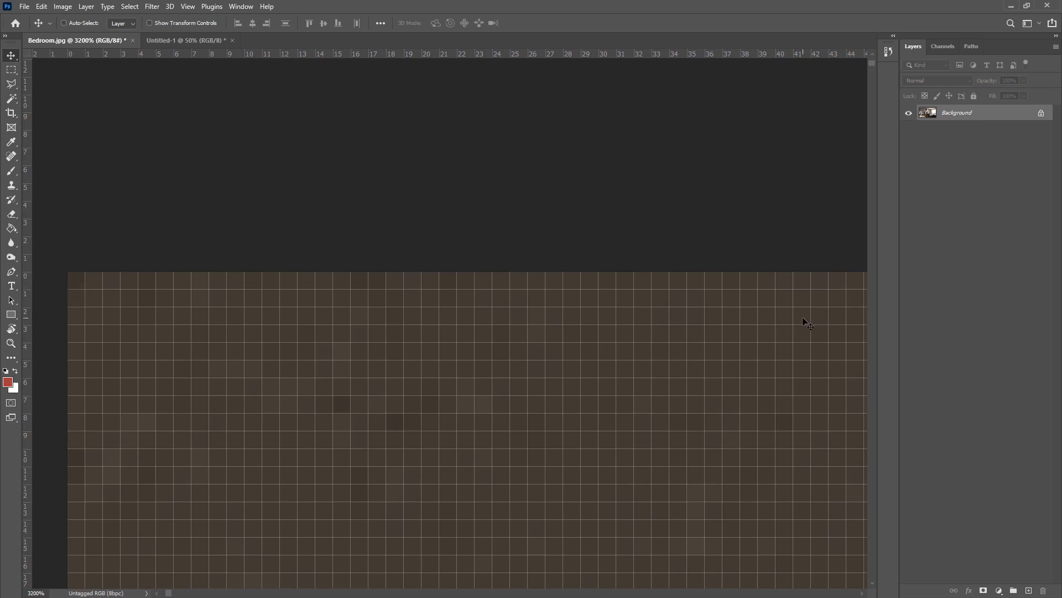
key("ctrl")
key("ctrl+0")
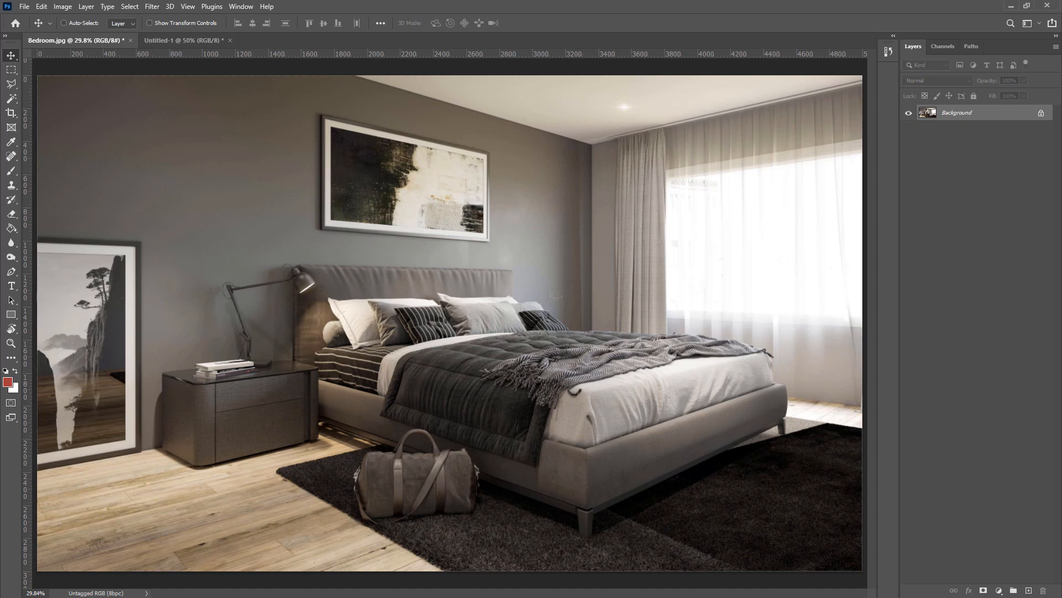
Step: Open the Image Size settings for the bedroom image and review the width units, keeping pixels
left_click(118, 592)
left_click(62, 7)
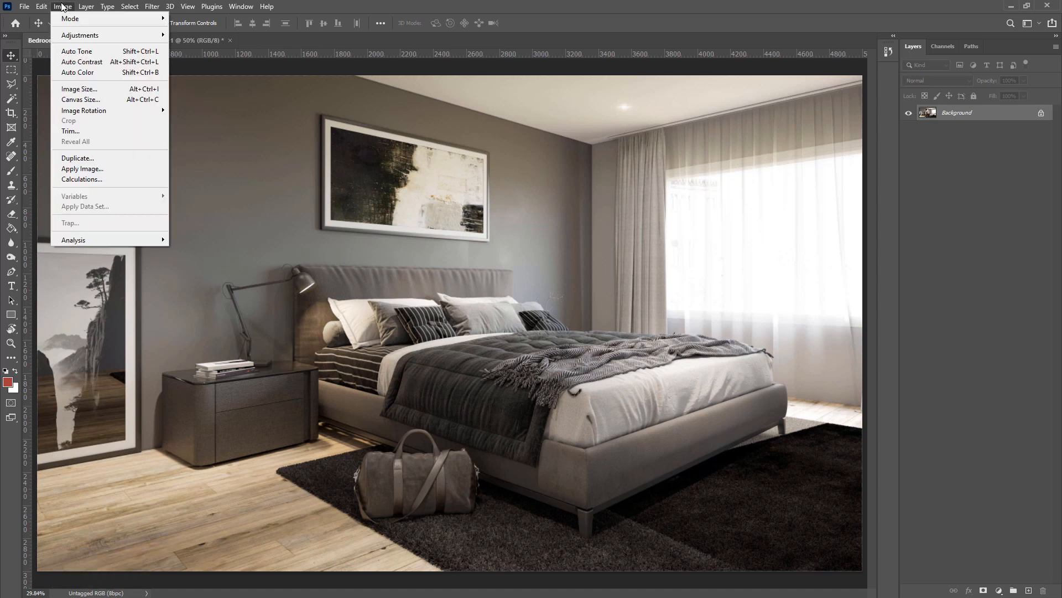
left_click(79, 88)
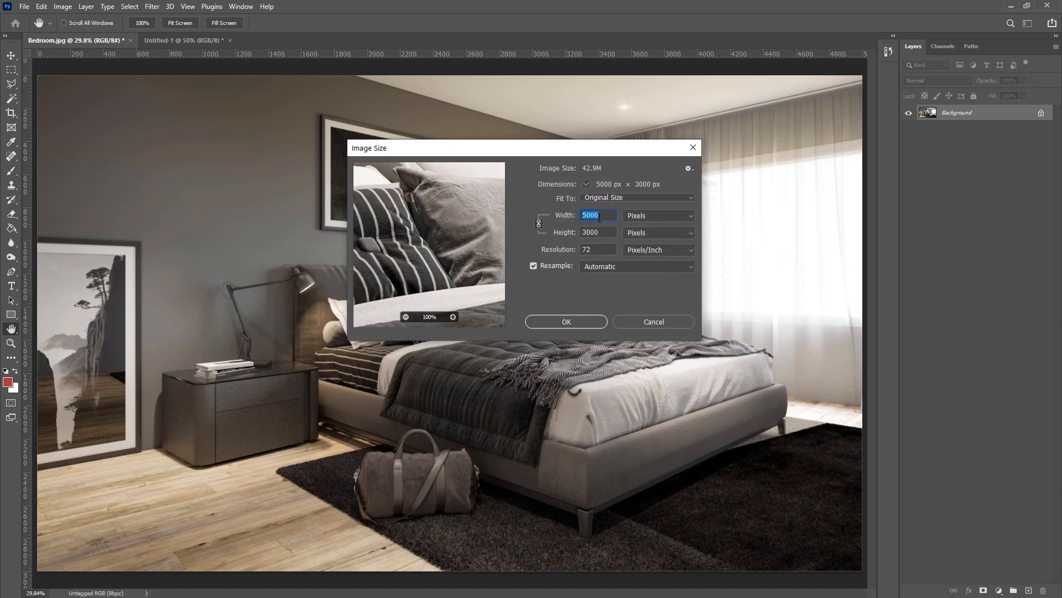
left_click(639, 217)
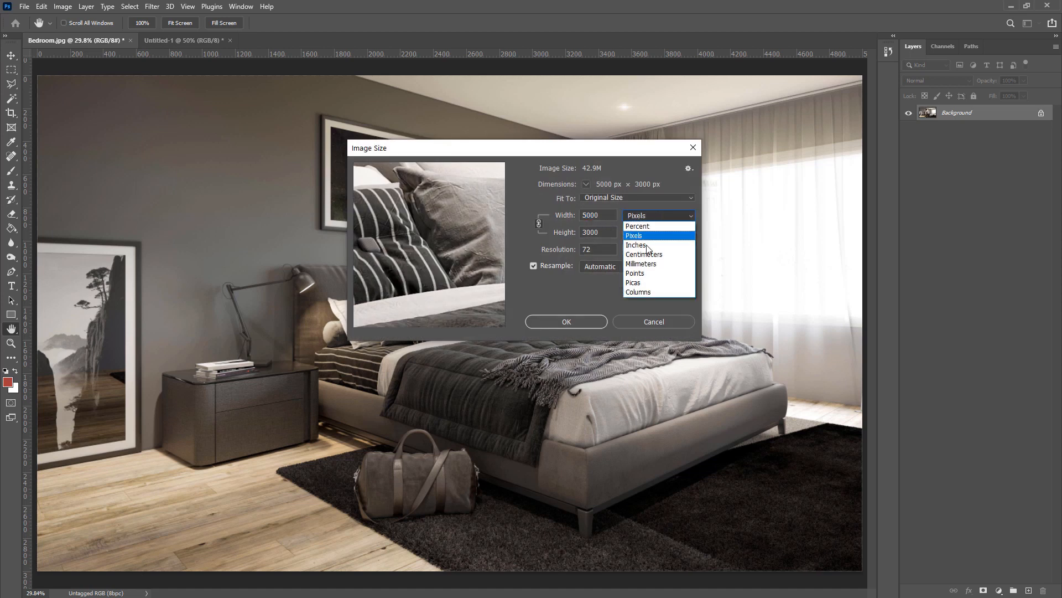
left_click(673, 215)
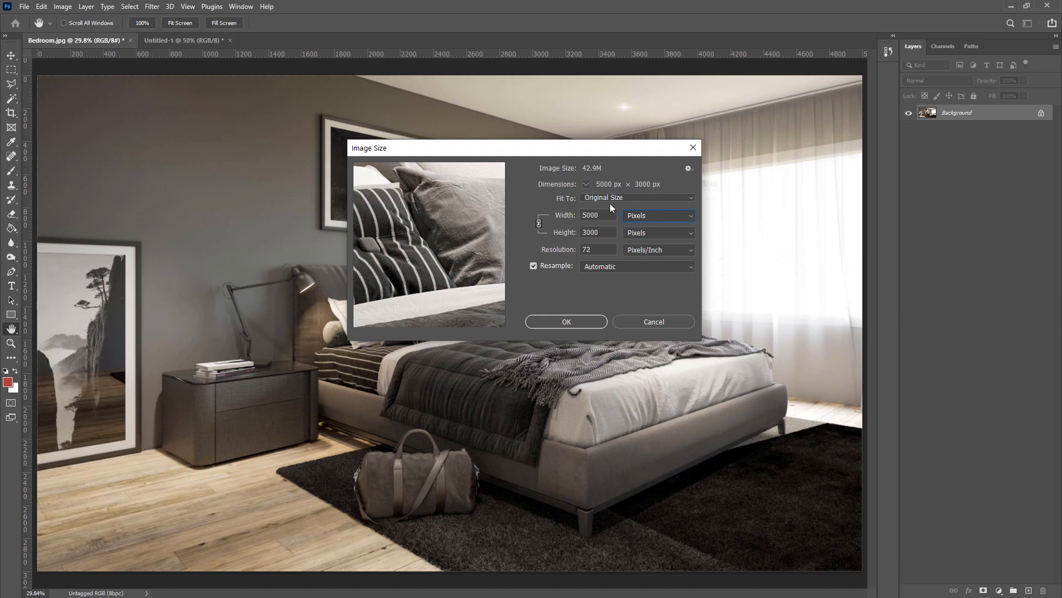
Step: Try a linked width of 1000 pixels and an unlinked width of 2000 pixels with a 50% preview, and relink the proportions
left_click(588, 214)
type("1")
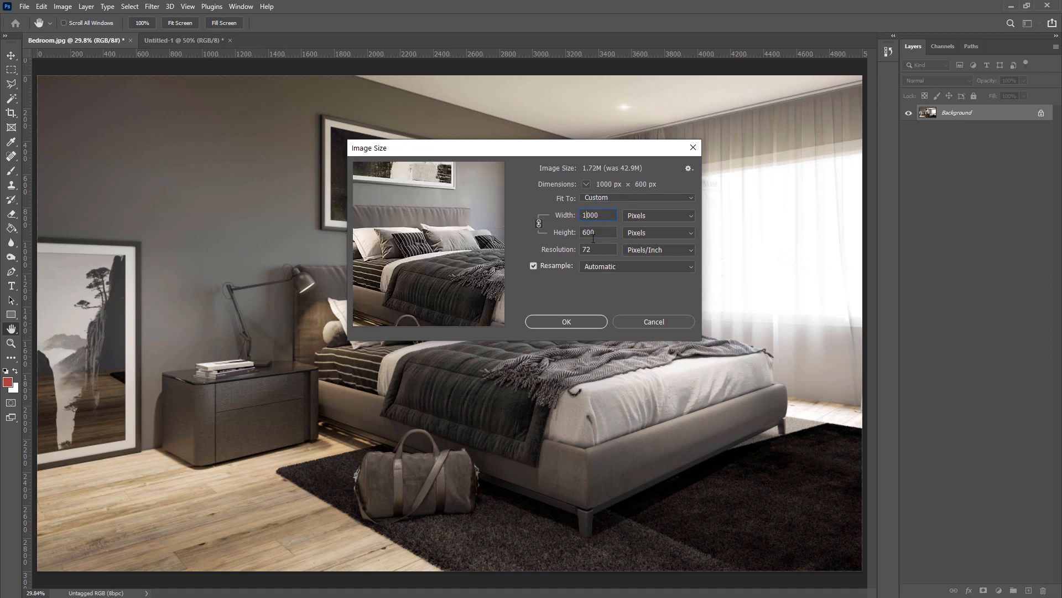
left_click(540, 223)
type("2")
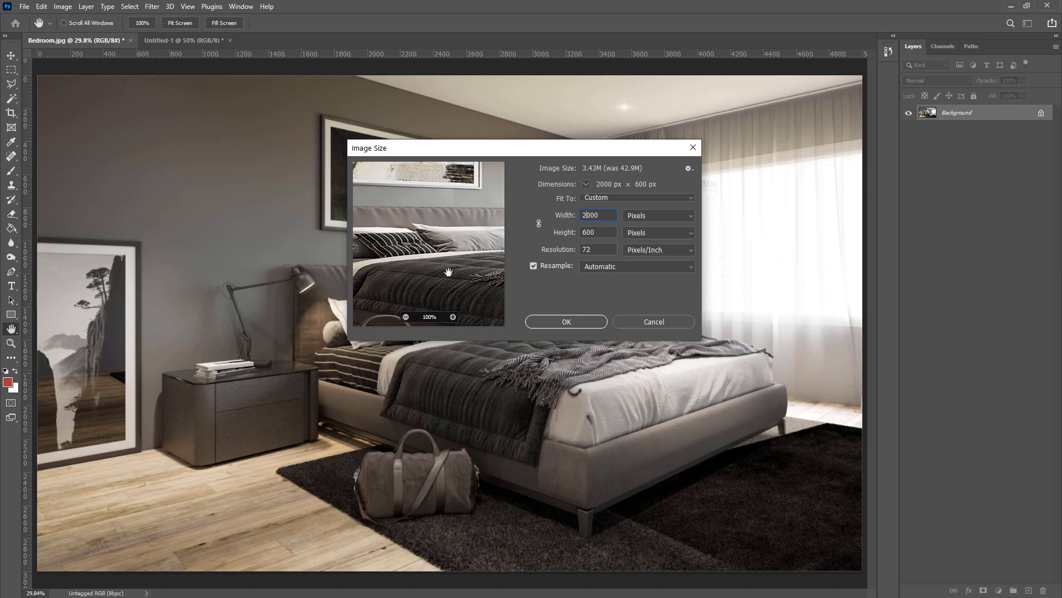
left_click(406, 316)
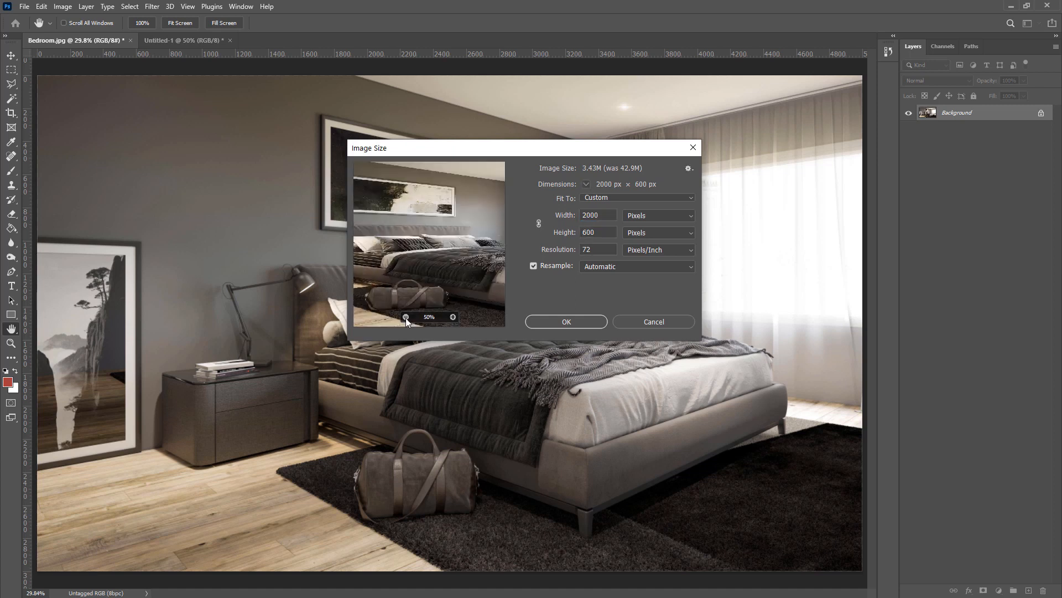
left_click(539, 224)
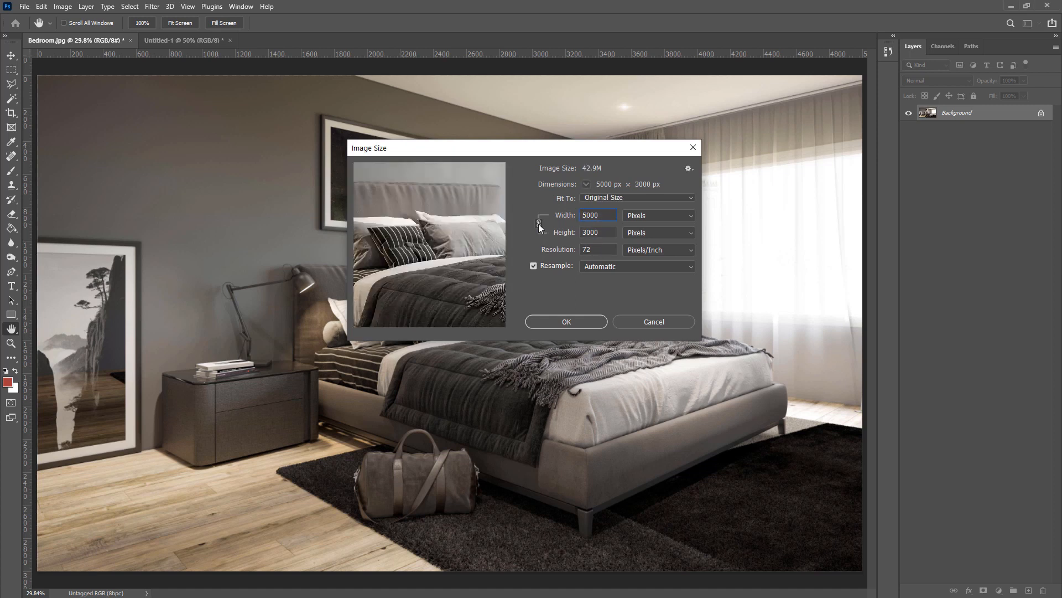
Step: Resize the bedroom image to a width of 1000 pixels with linked proportions, and view the result at 100%
left_click(587, 215)
key("BackSpace")
type("1")
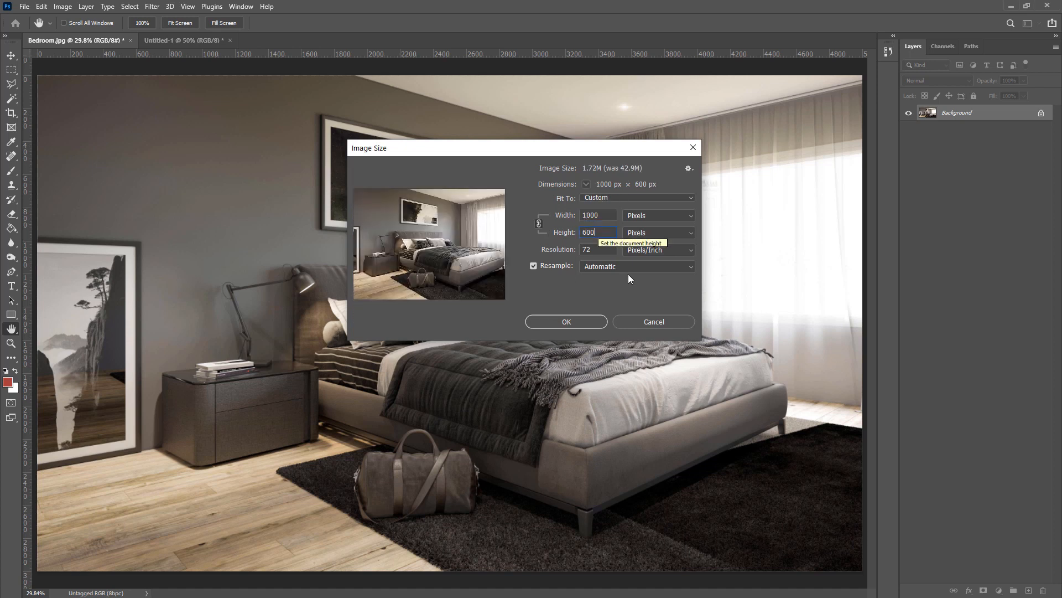
left_click(580, 325)
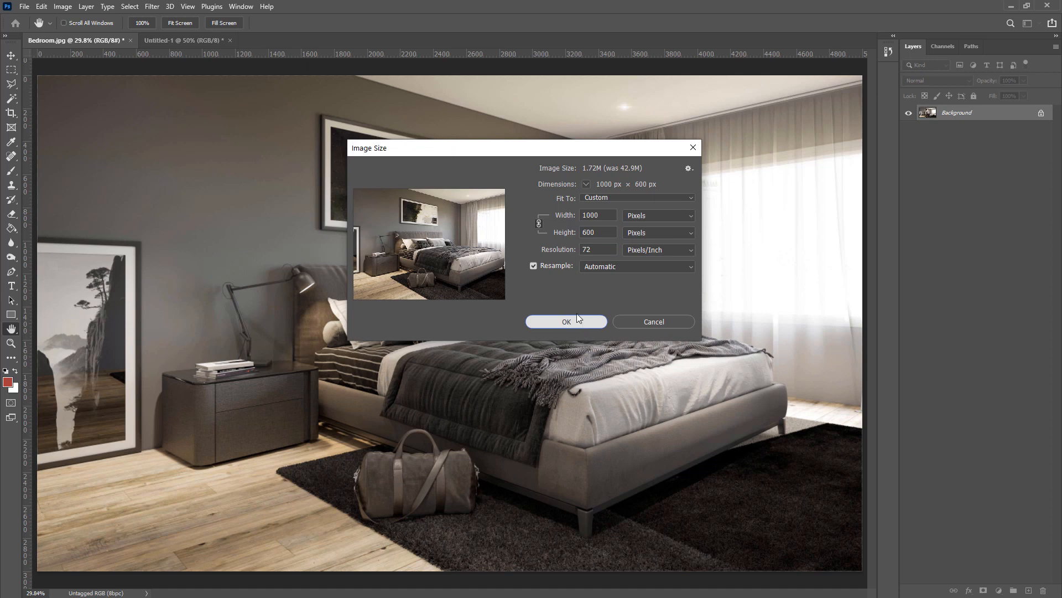
key("Return")
key("v")
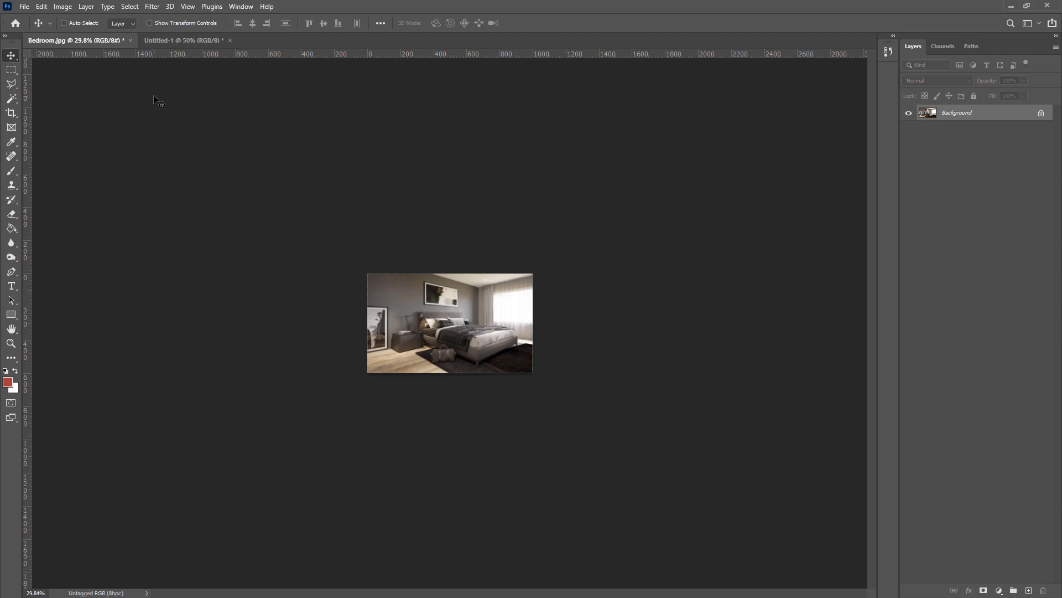
key("ctrl+plus")
key("ctrl+plus")
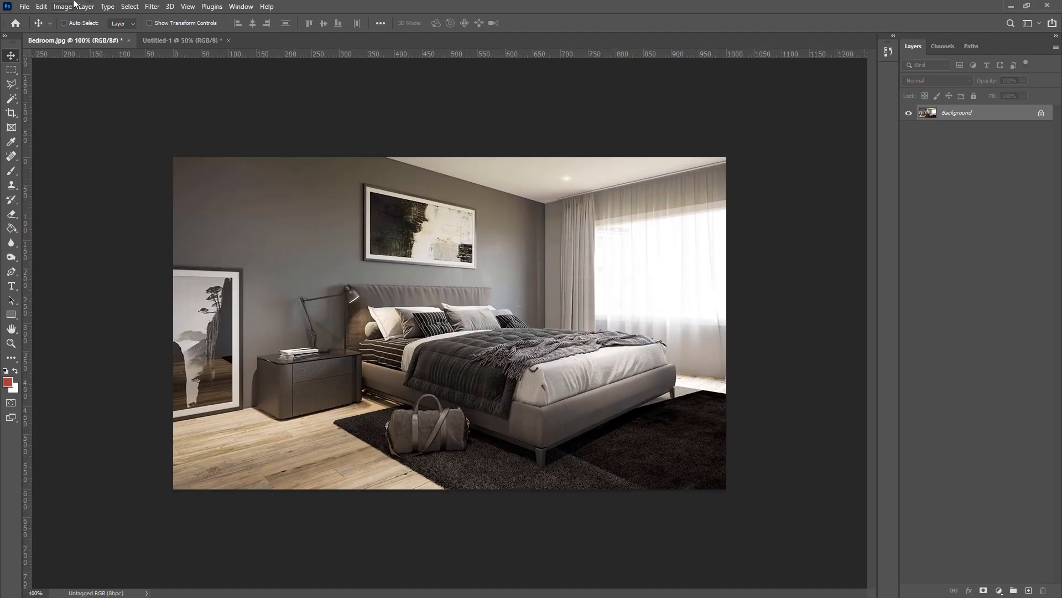
Step: Save the resized image as Bedroom-web.jpg in JPEG format with quality 12 (Maximum) and the Baseline ("Standard") option
left_click(24, 6)
left_click(68, 140)
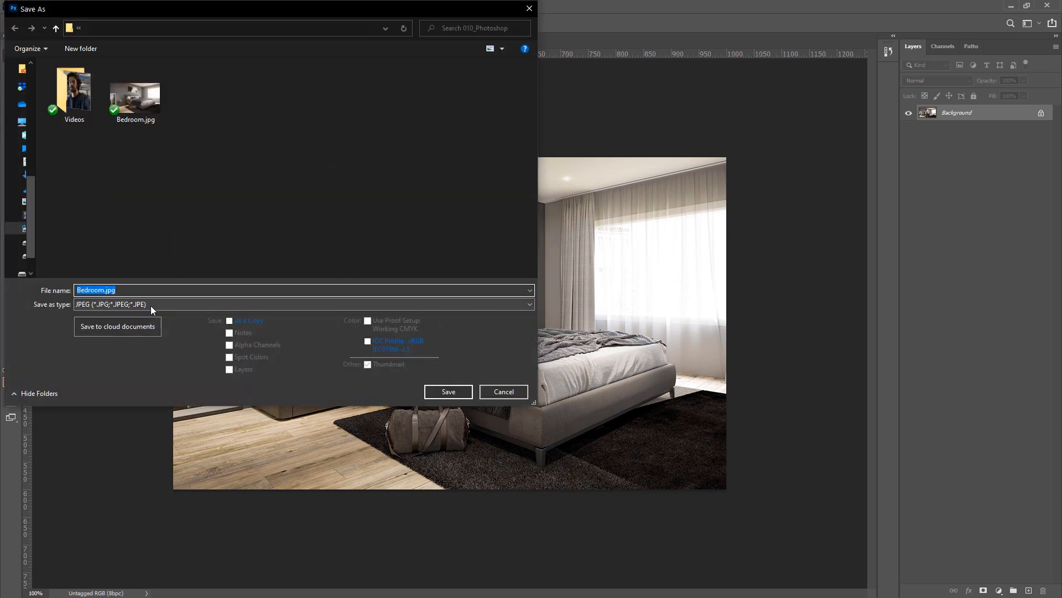
left_click(150, 305)
left_click(103, 290)
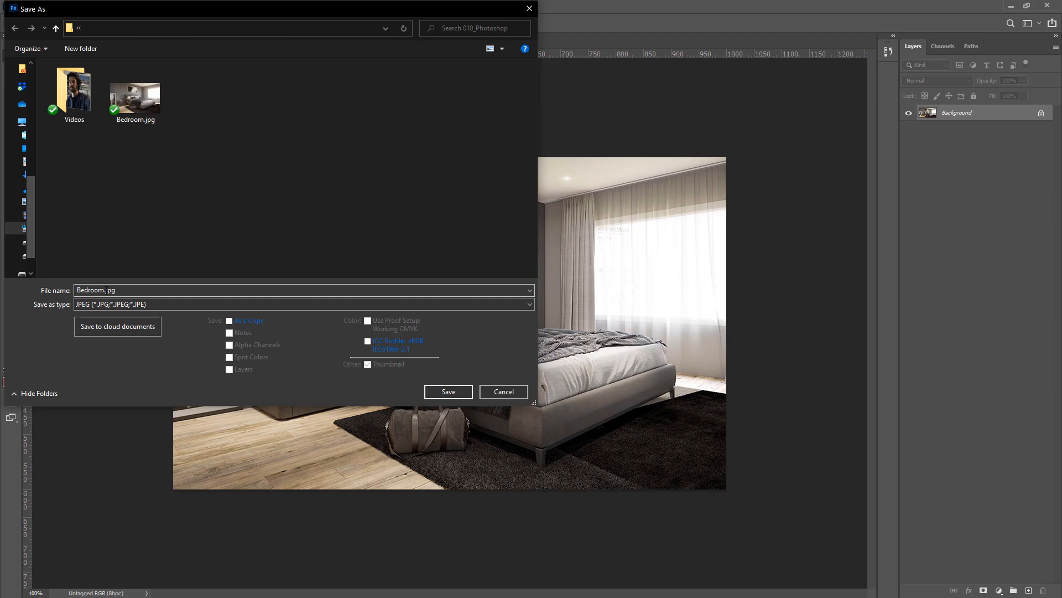
left_click(106, 290)
key("Home")
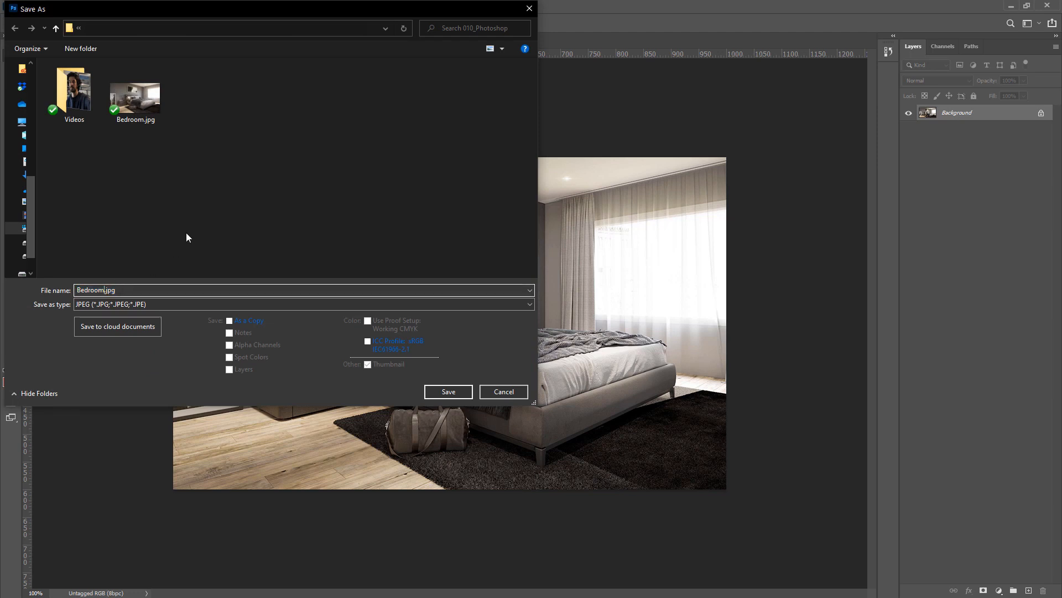
type("-web")
key("Return")
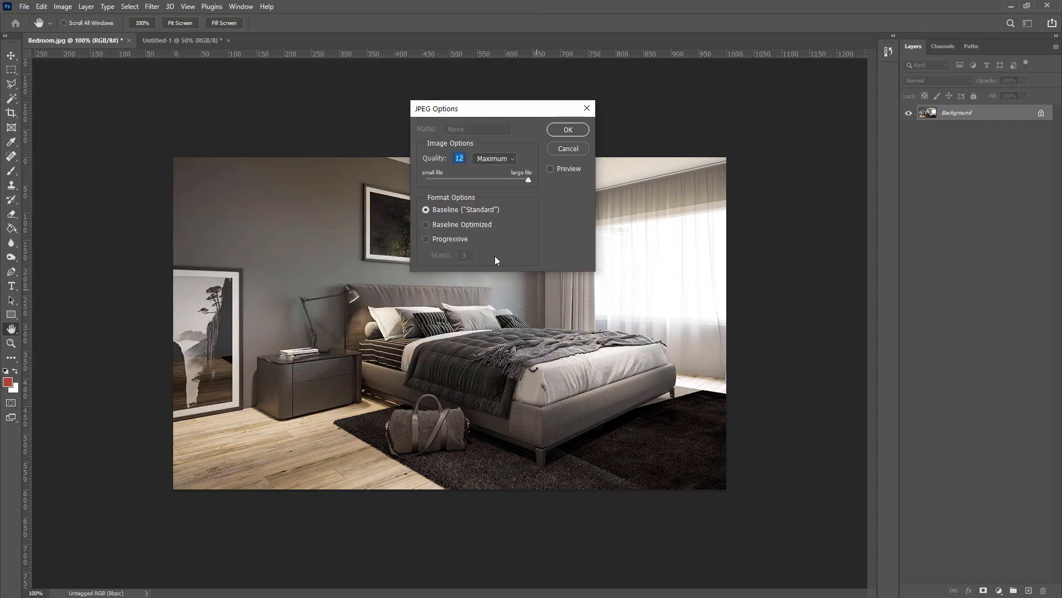
left_click(554, 131)
key("v")
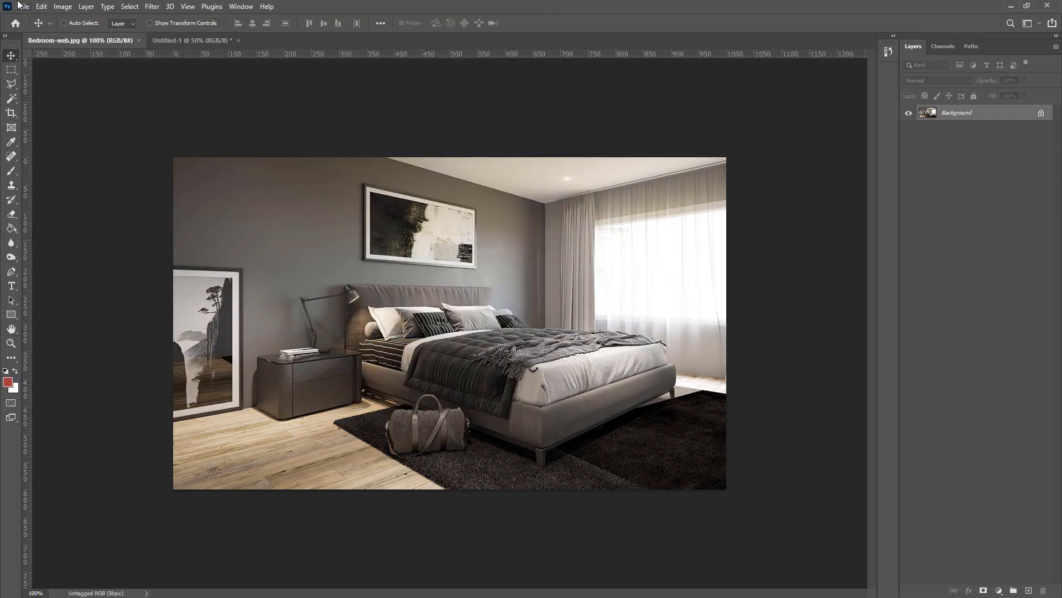
Step: Open the original Bedroom.jpg from the 010_Photoshop folder
left_click(24, 6)
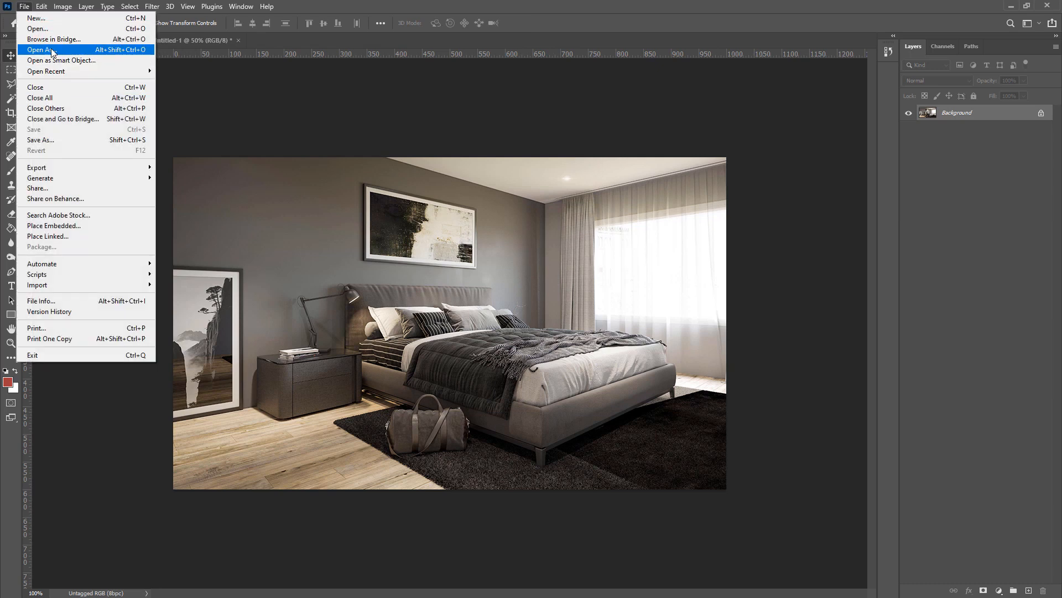
left_click(55, 30)
left_click(202, 114)
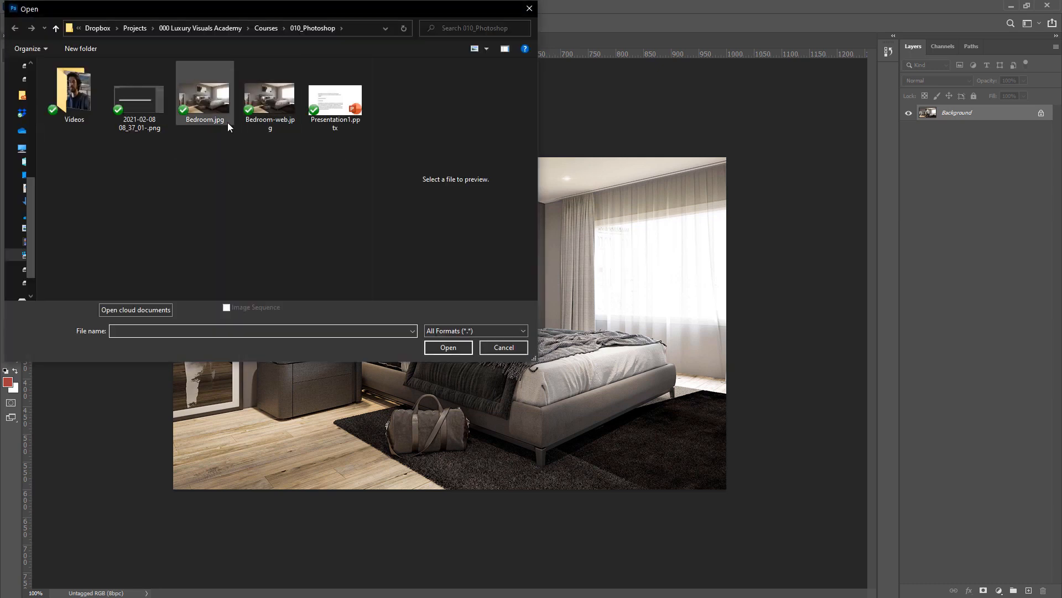
left_click(448, 347)
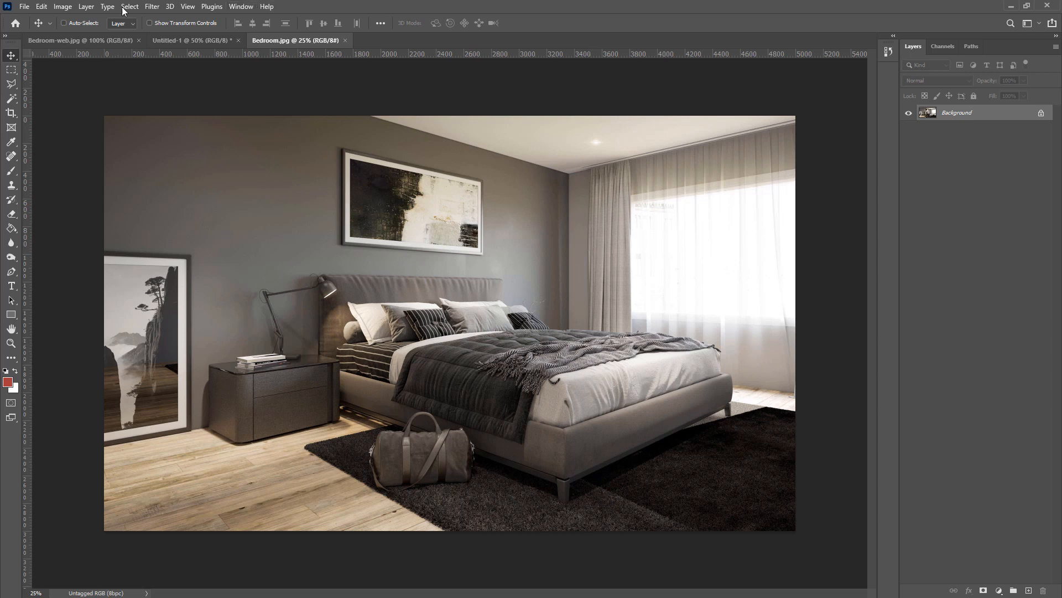
Step: Open the Image Size settings for the original bedroom image, view its dimensions in inches, and return the units to pixels
left_click(62, 7)
left_click(104, 88)
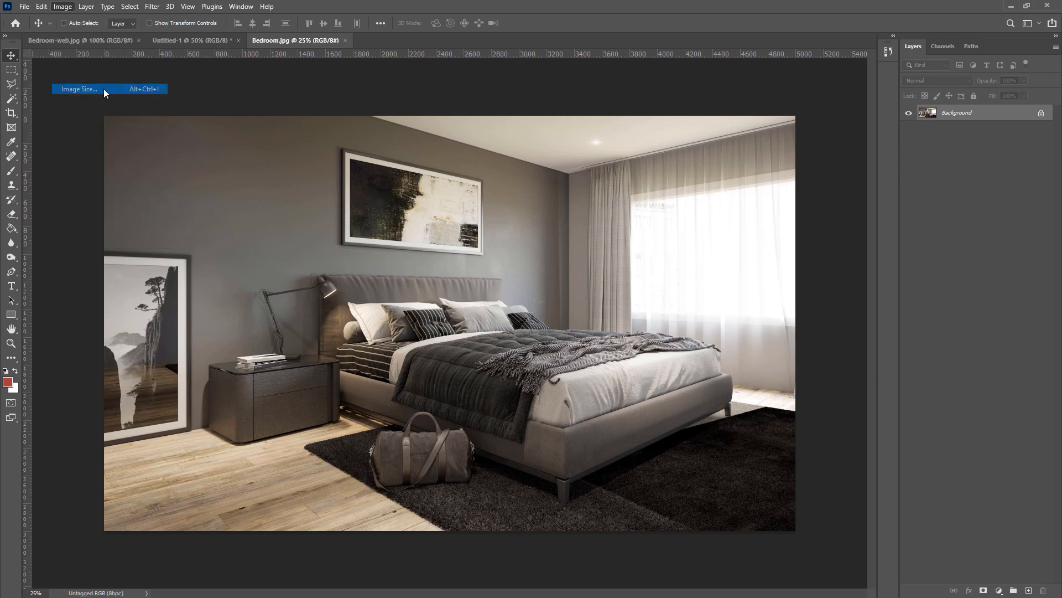
left_click(665, 213)
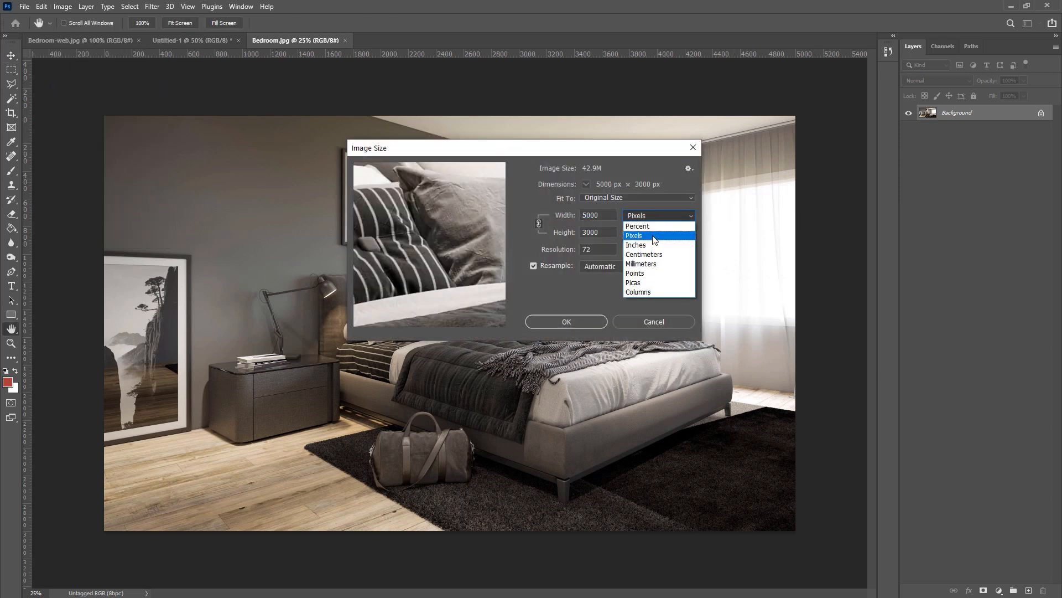
left_click(654, 242)
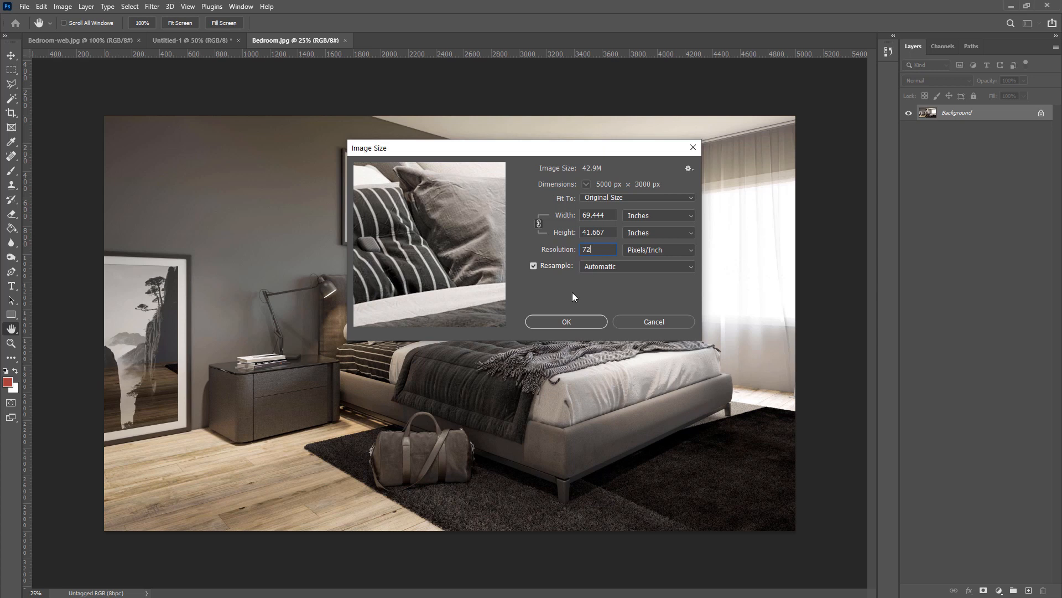
left_click(660, 222)
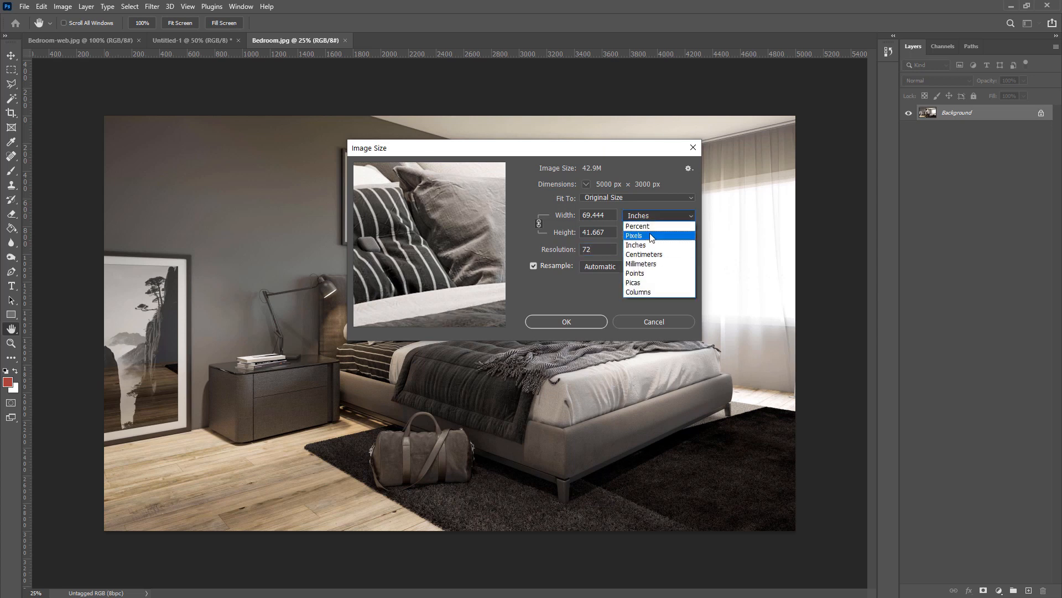
left_click(649, 234)
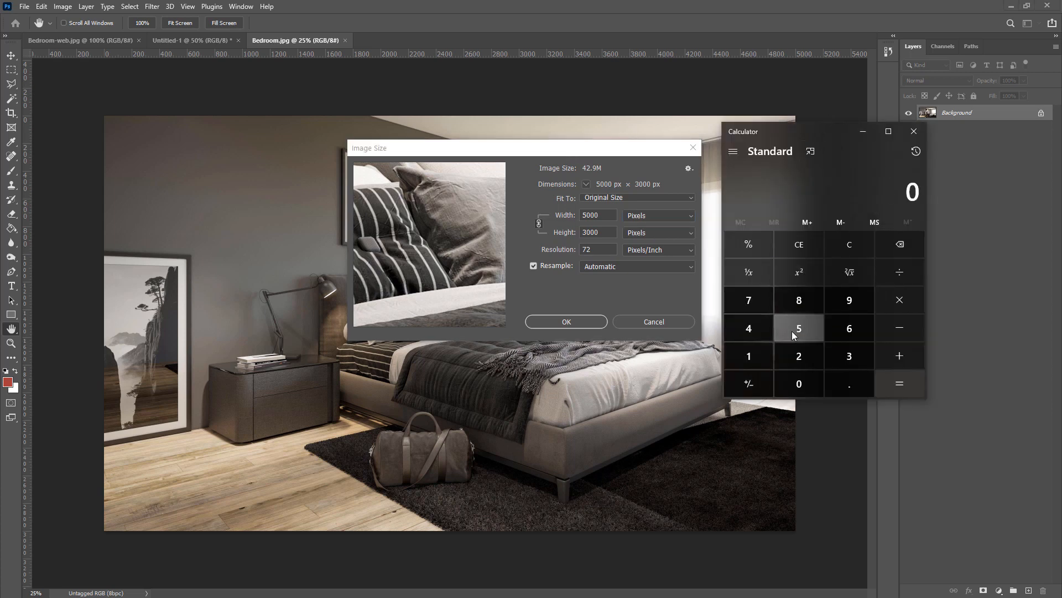
Step: Switch to Calculator and divide 5000 by 72 to work out the image width in inches
left_click(799, 328)
left_click(801, 382)
left_click(805, 380)
left_click(805, 379)
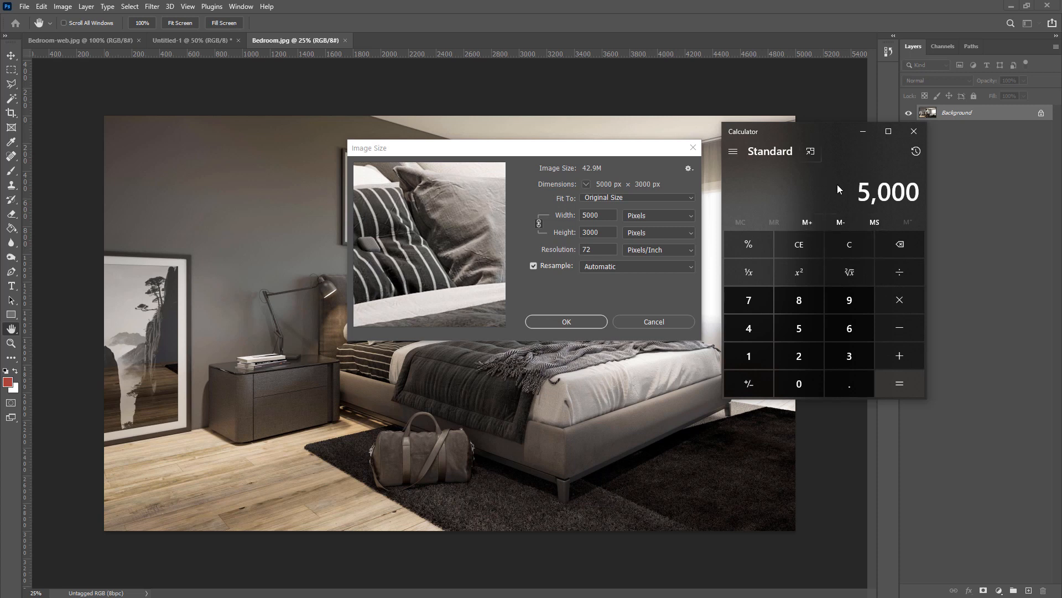
left_click(907, 274)
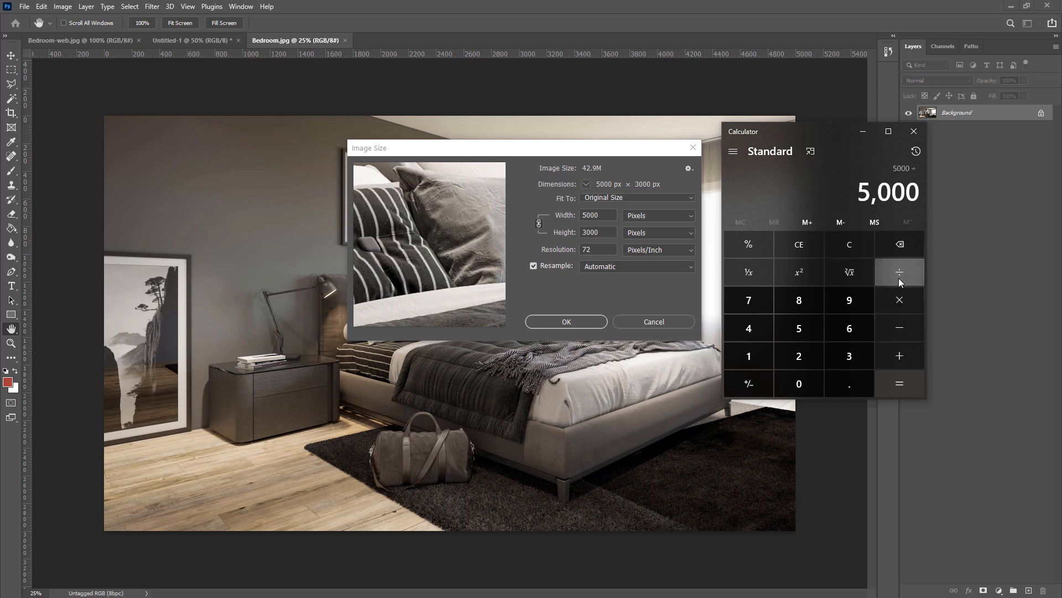
left_click(748, 310)
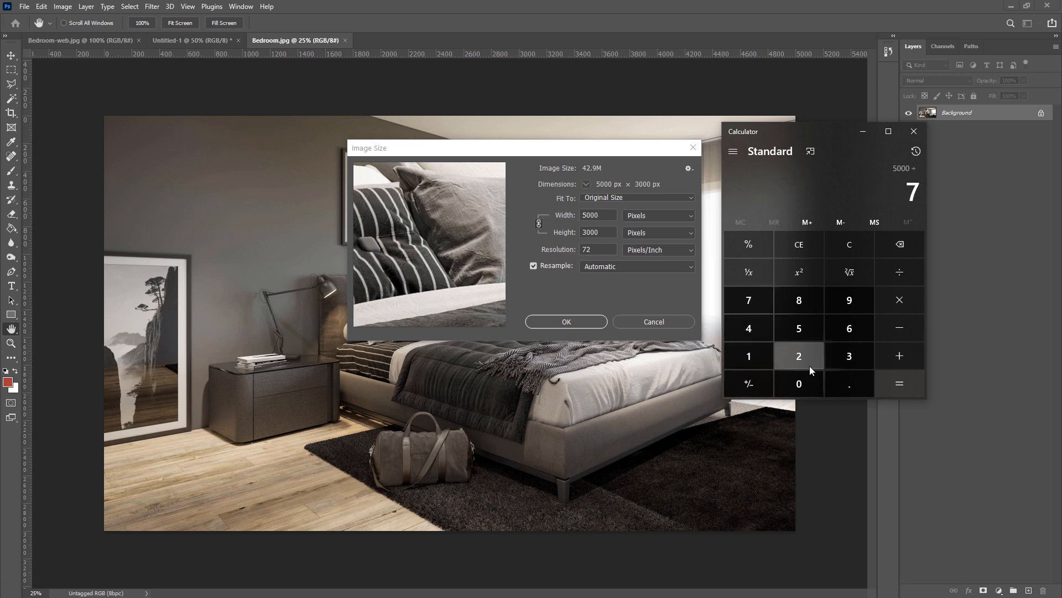
left_click(800, 355)
left_click(900, 383)
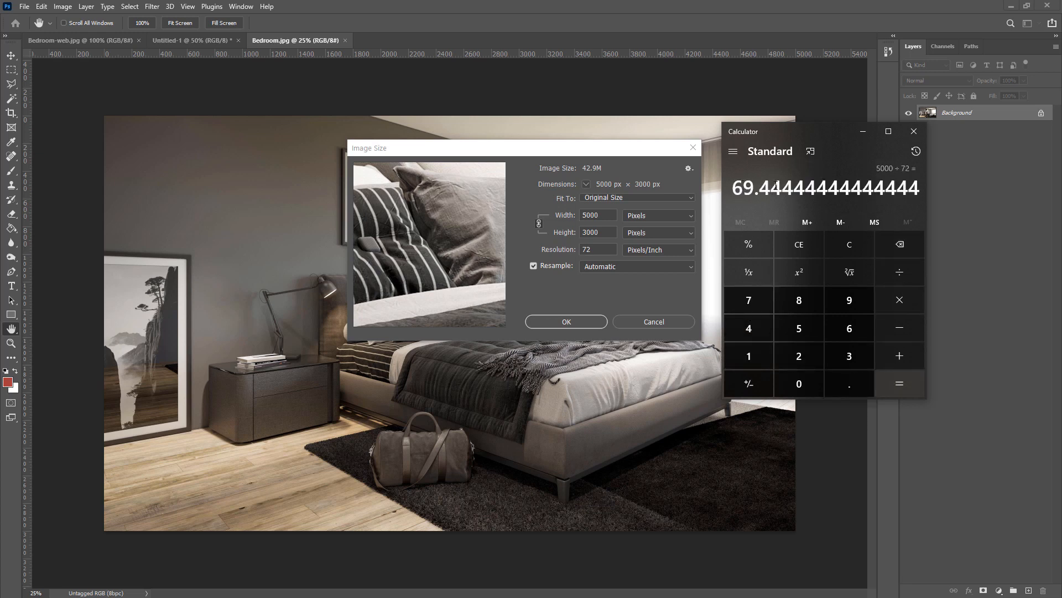
Step: Back in the Image Size settings, compare the dimensions in inches with the resolution, and return the units to pixels
left_click(668, 215)
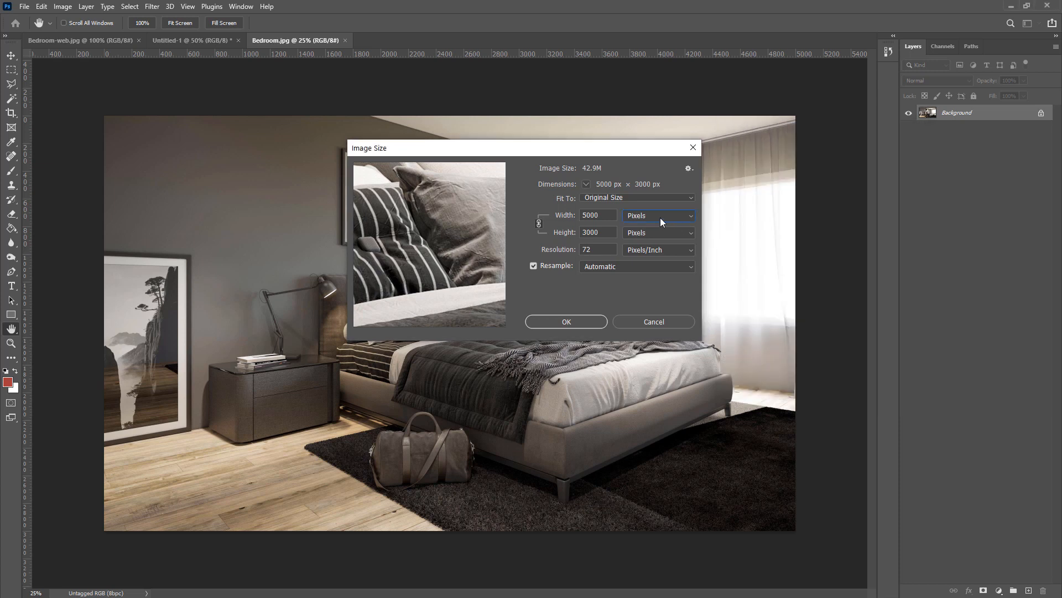
left_click(661, 221)
left_click(648, 244)
double_click(604, 250)
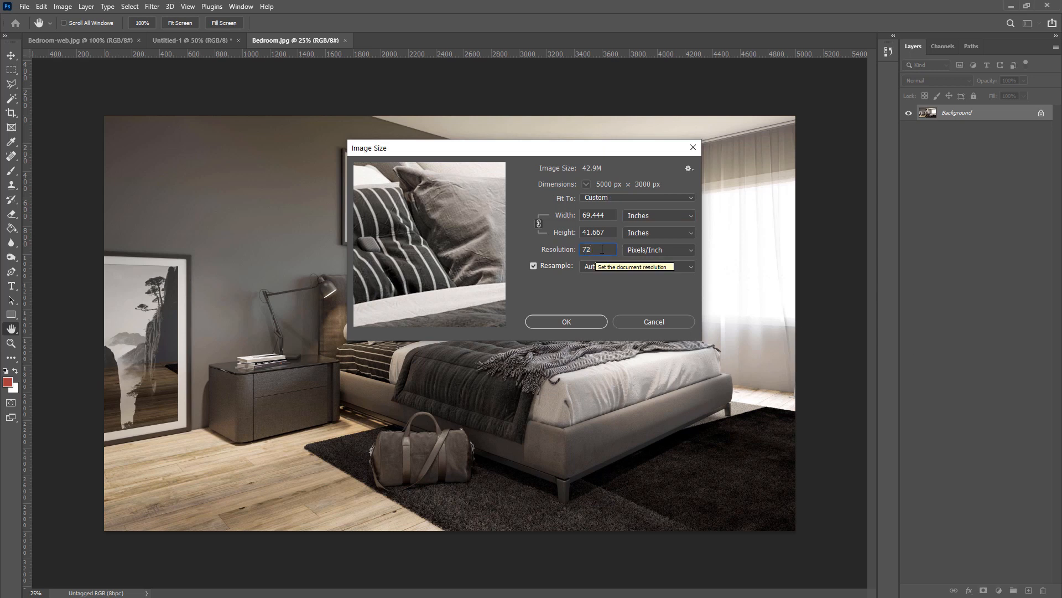
left_click(649, 216)
left_click(650, 236)
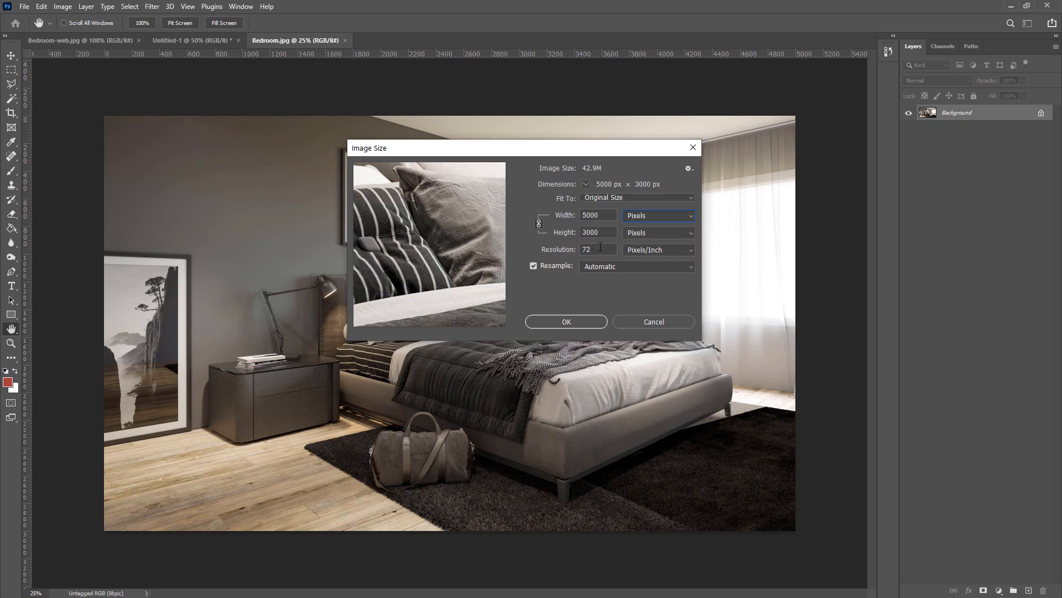
Step: Set the resolution to 300 pixels/inch with resampling on, and inspect the enlarged image in the preview
double_click(601, 248)
type("300")
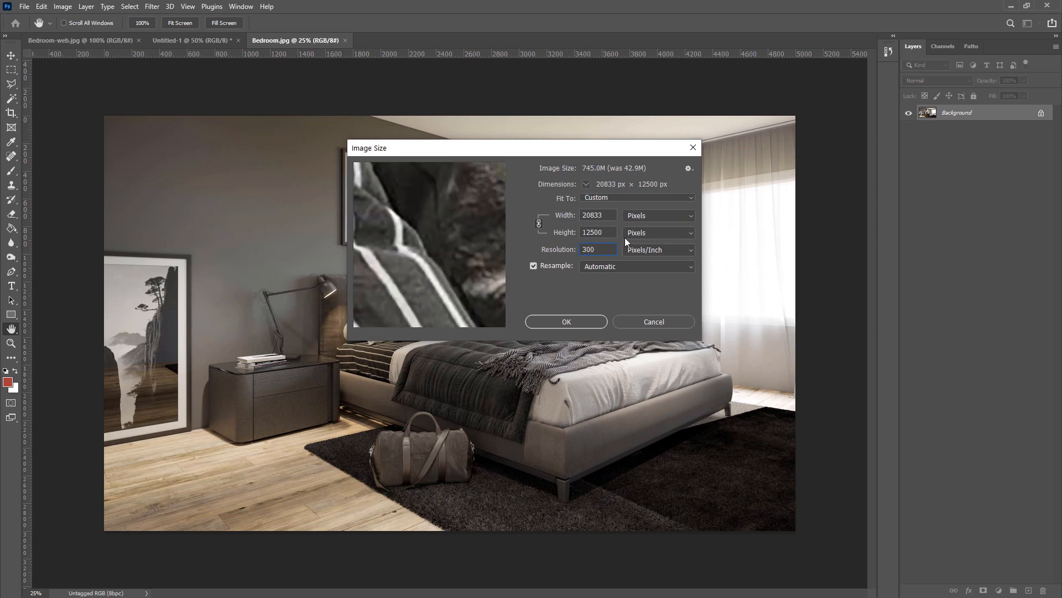
mouse_move(442, 280)
left_click_drag(442, 280, 485, 246)
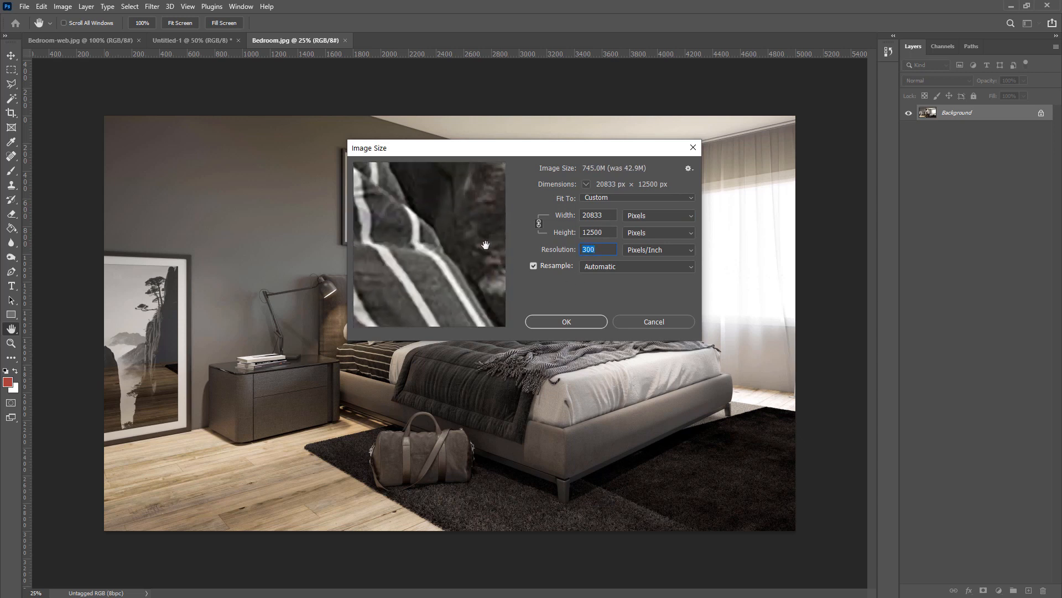
Step: Turn off resampling, set the width and height units to inches, and apply the image size
left_click(534, 266)
left_click(658, 217)
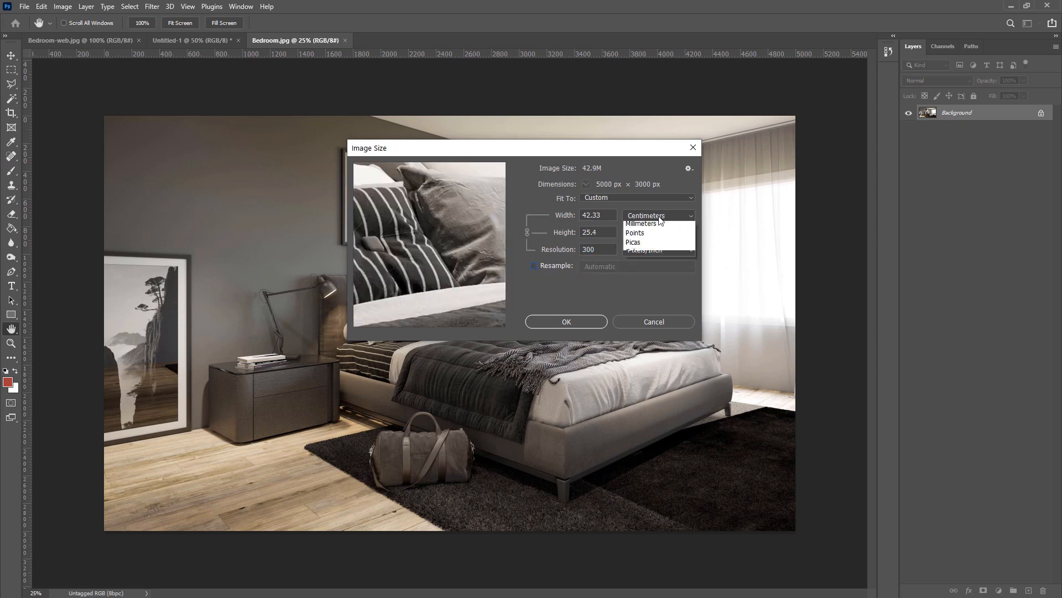
left_click(648, 245)
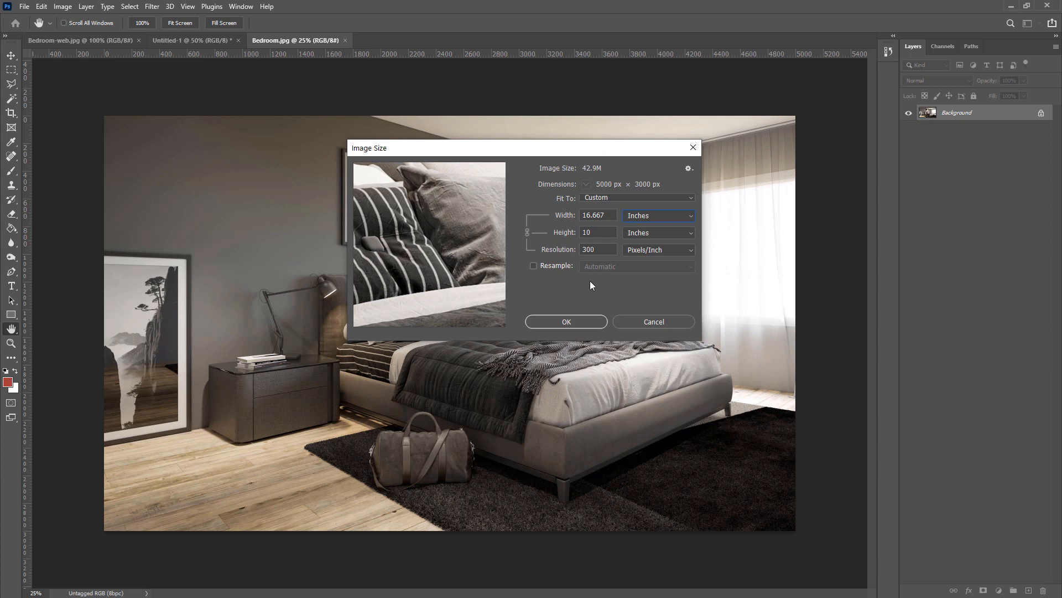
left_click(566, 321)
key("v")
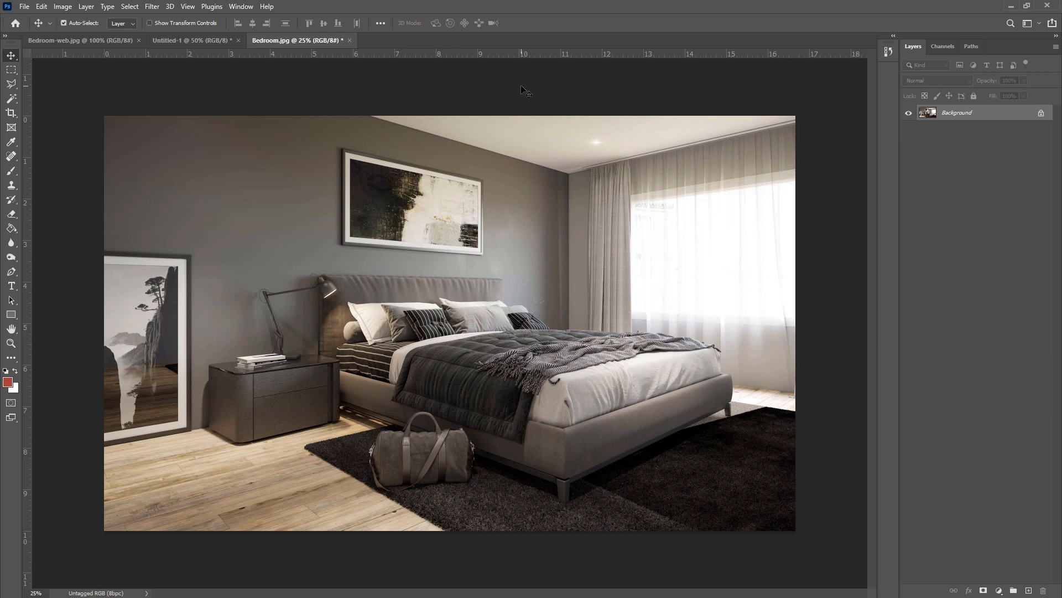
Step: Inspect the detail of the bedroom image at 66.7% zoom, and fit the whole image on screen
key("ctrl+plus")
key("ctrl+plus")
key("ctrl+plus")
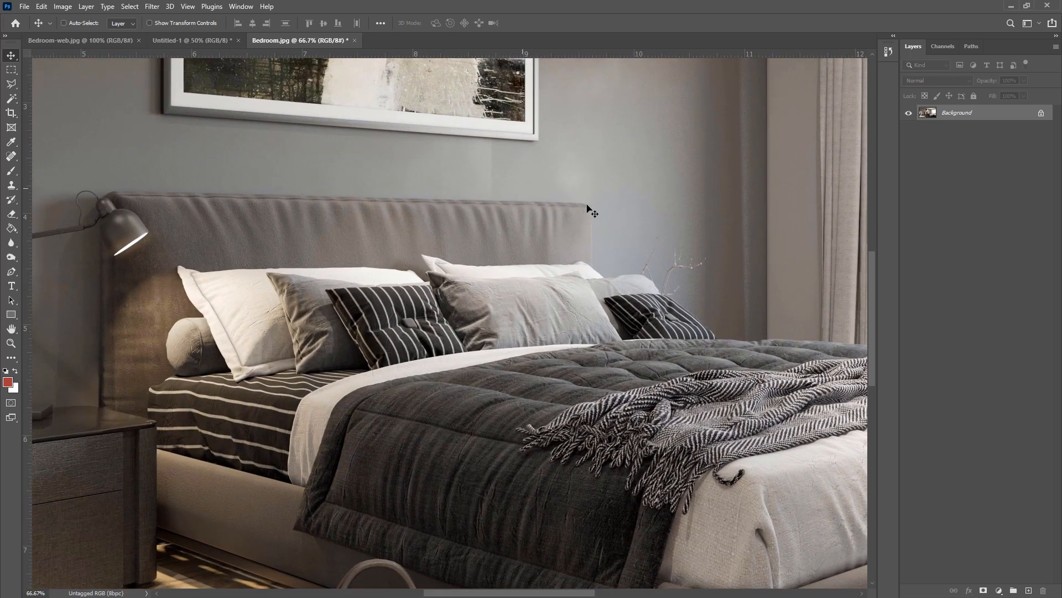
left_click_drag(606, 144, 512, 232)
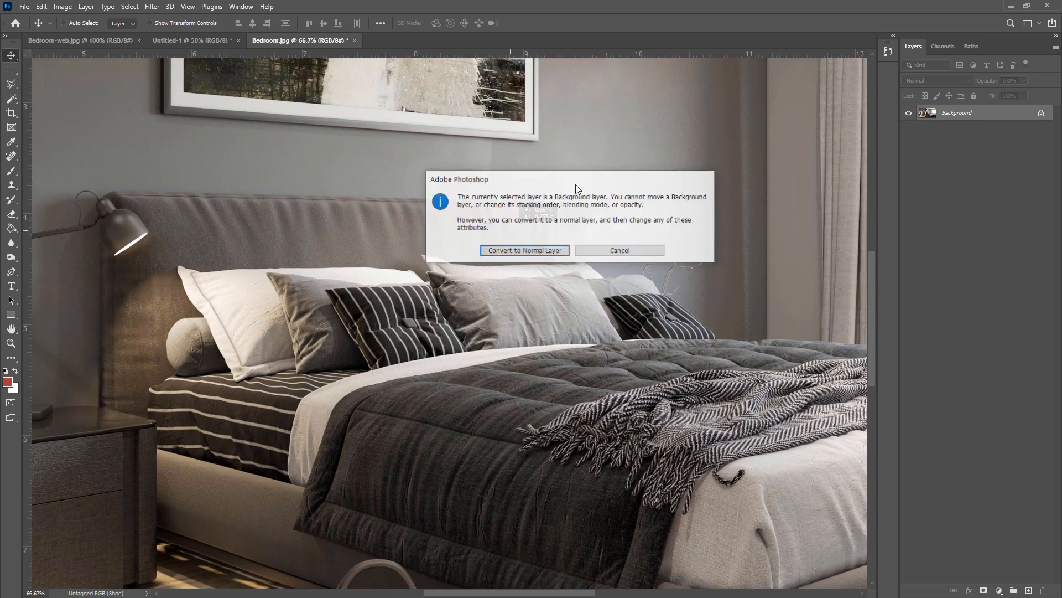
left_click(620, 252)
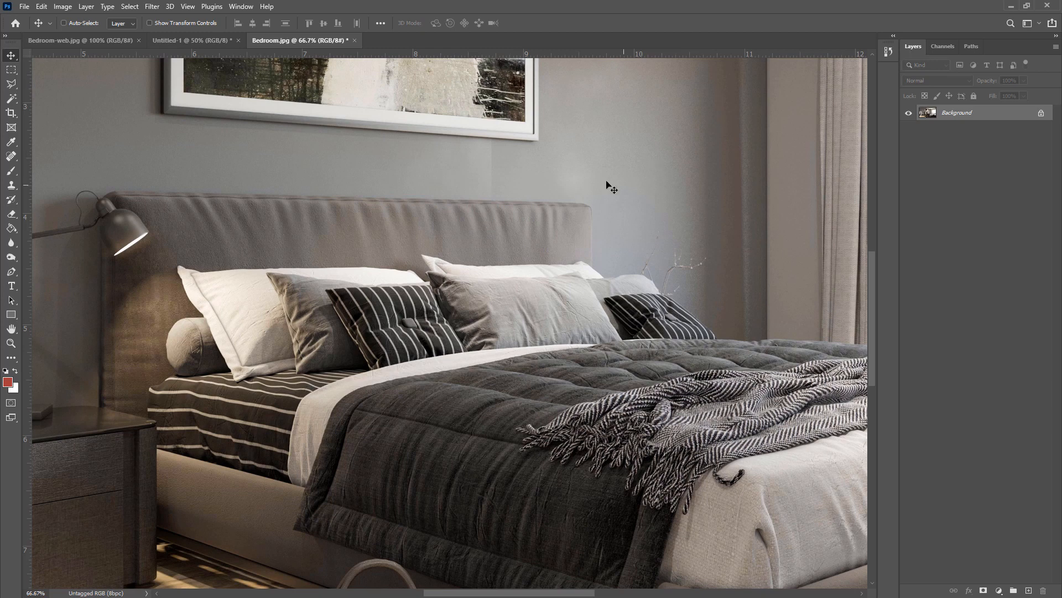
left_click_drag(707, 120, 368, 344)
mouse_move(737, 112)
left_mouse_down()
mouse_move(478, 280)
mouse_move(585, 230)
mouse_move(635, 220)
left_mouse_up()
key("ctrl")
scroll(636, 218, "down", 8)
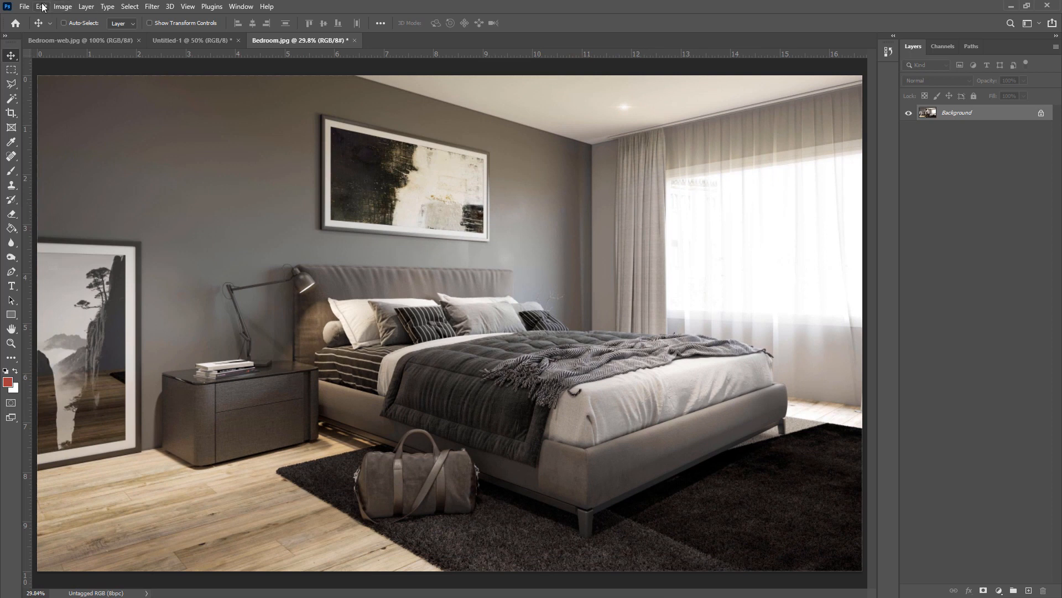
Step: Save the resized bedroom image as a separate JPEG named Bedroom-print.jpg
left_click(25, 7)
left_click(60, 143)
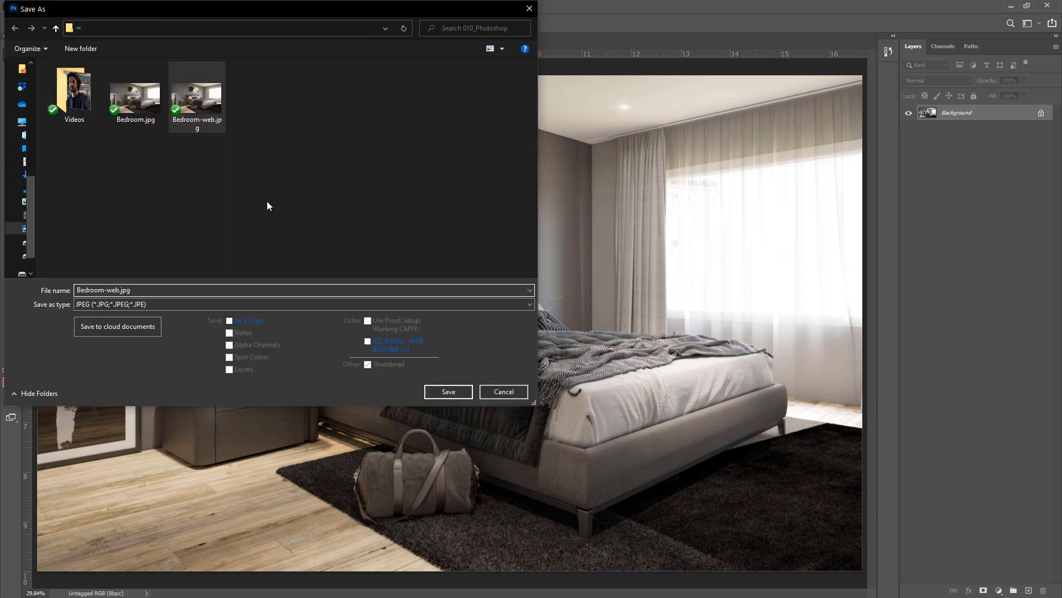
key("BackSpace")
key("BackSpace")
key("BackSpace")
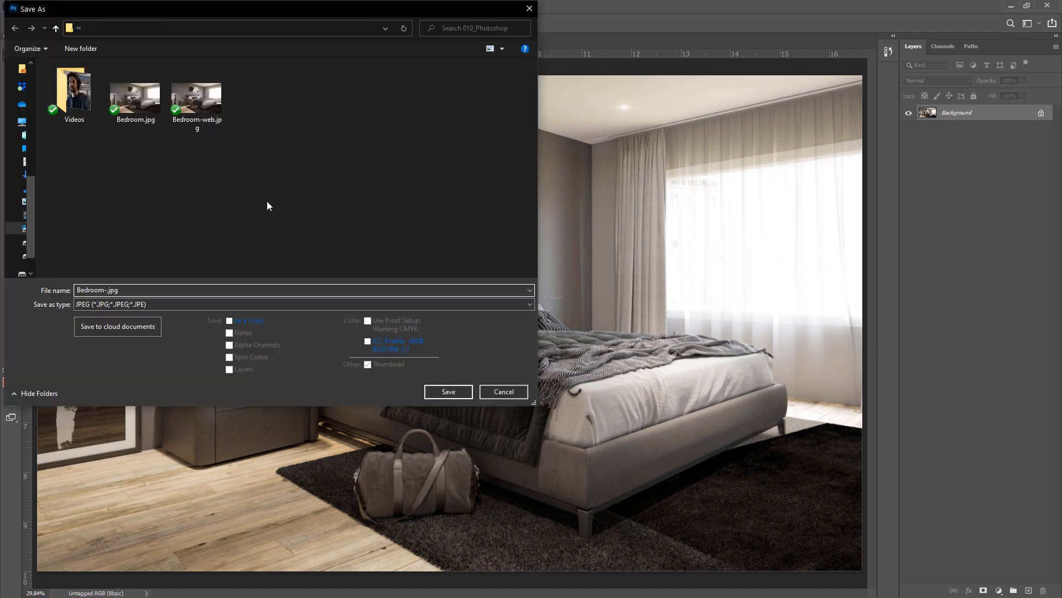
type("print")
key("Return")
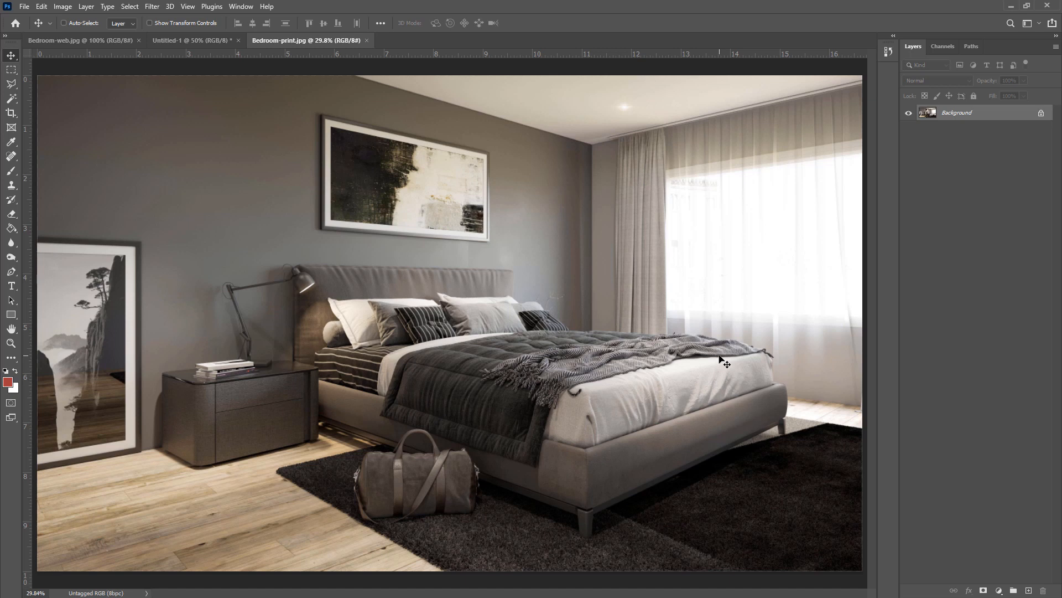
Step: Create a new document from the A4 print preset in landscape orientation, 297 x 210 mm at 300 pixels/inch
left_click(24, 7)
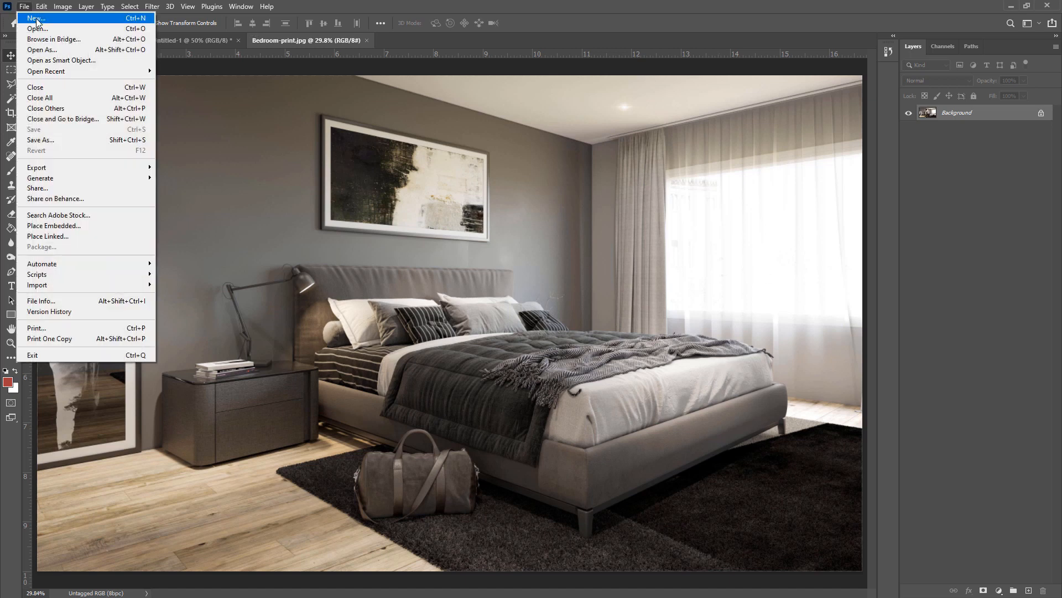
left_click(36, 20)
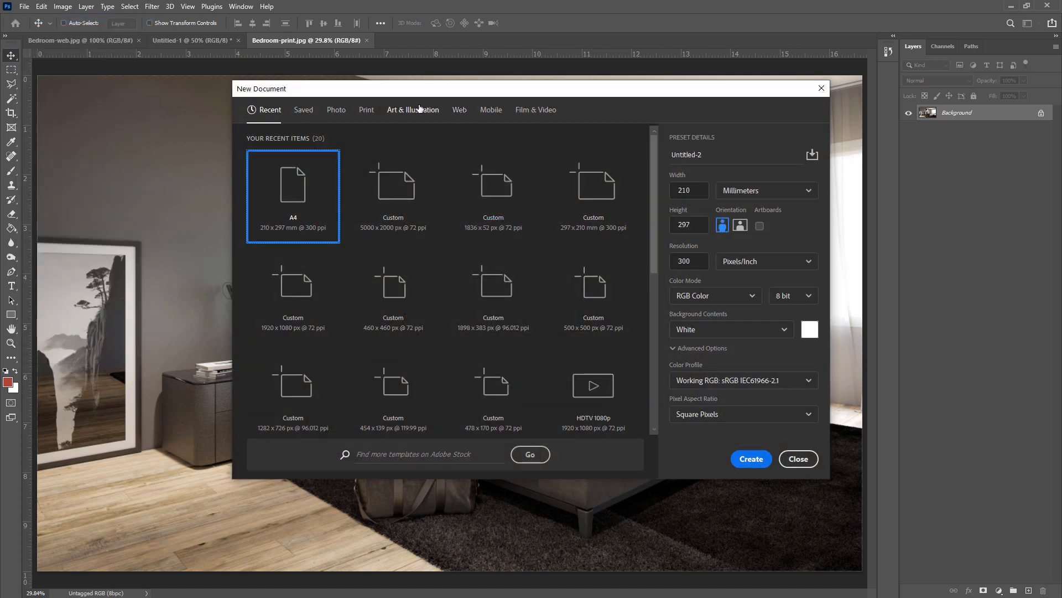
left_click(363, 110)
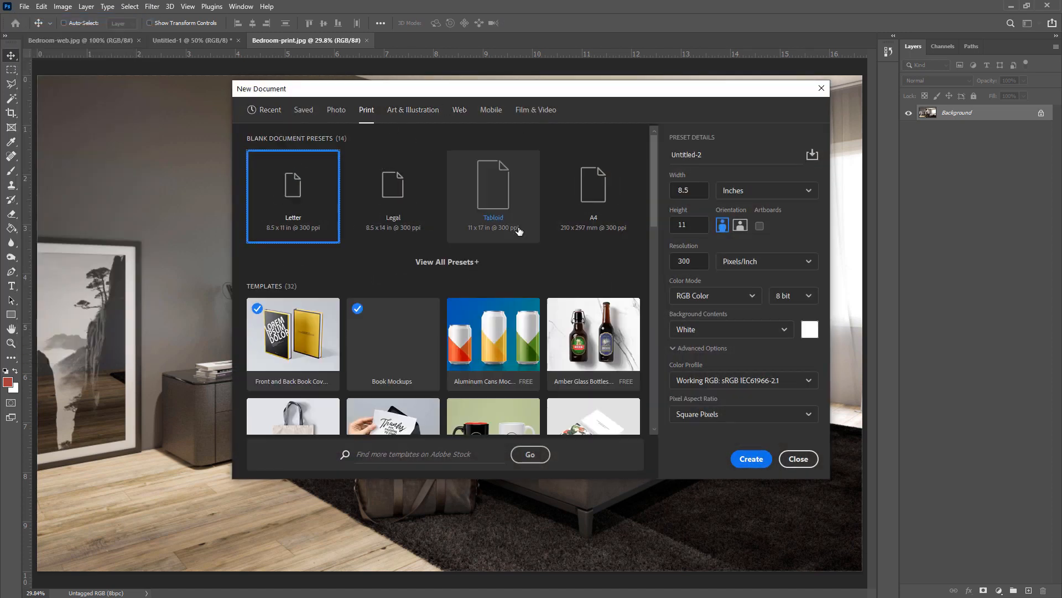
left_click(602, 192)
left_click(741, 224)
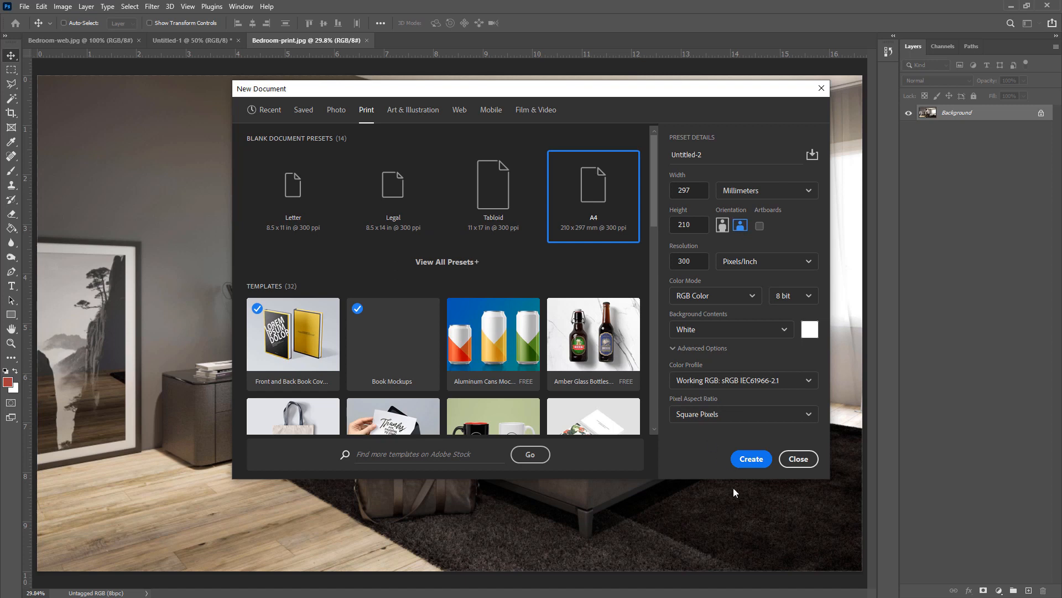
left_click(756, 462)
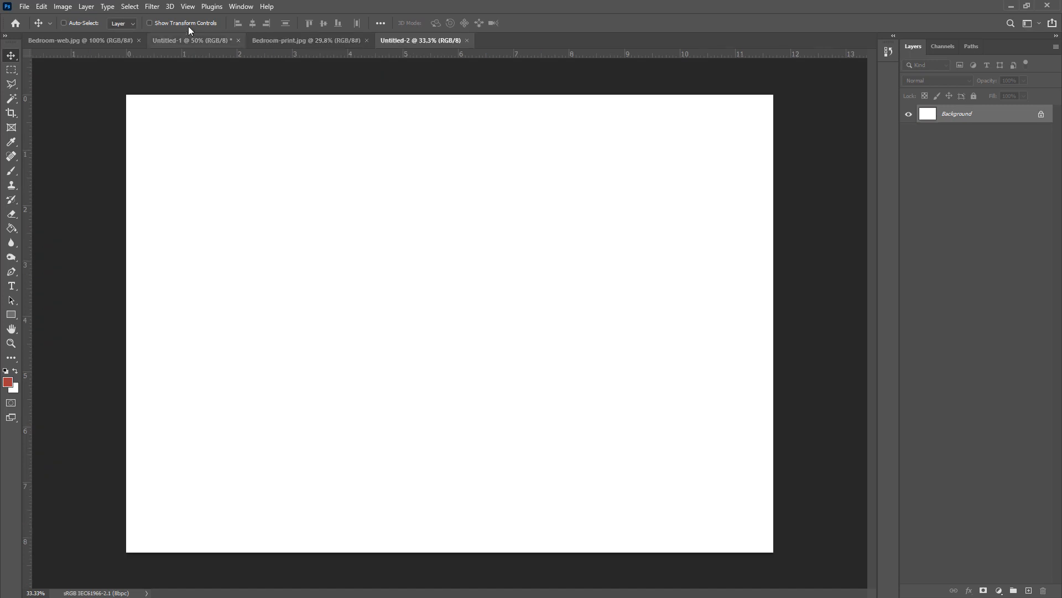
Step: Copy the Bedroom-print image into the new A4 document and shift it slightly upward on the canvas
left_click(286, 39)
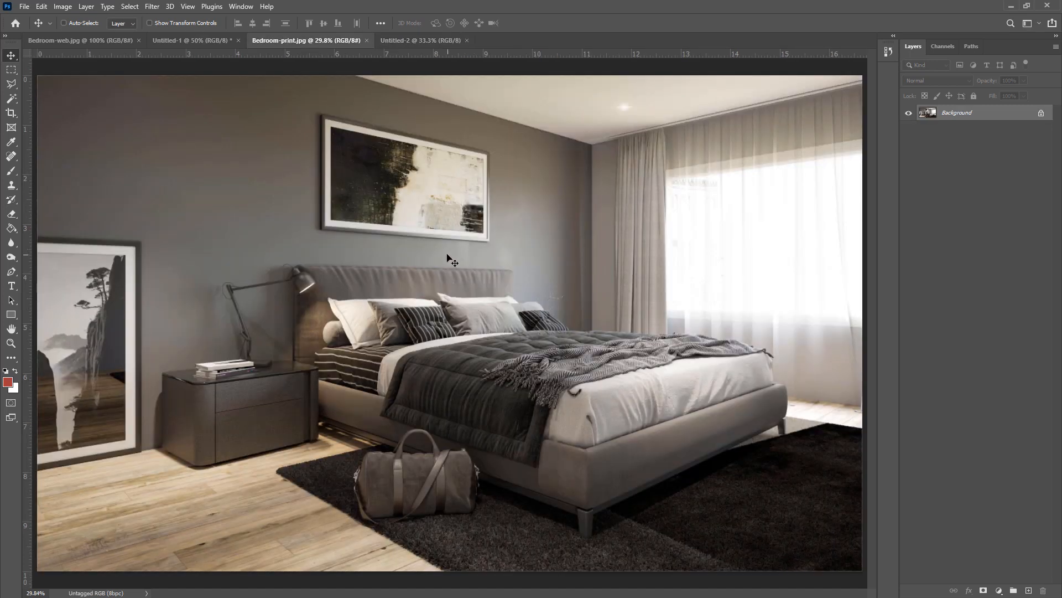
left_click_drag(452, 260, 408, 412)
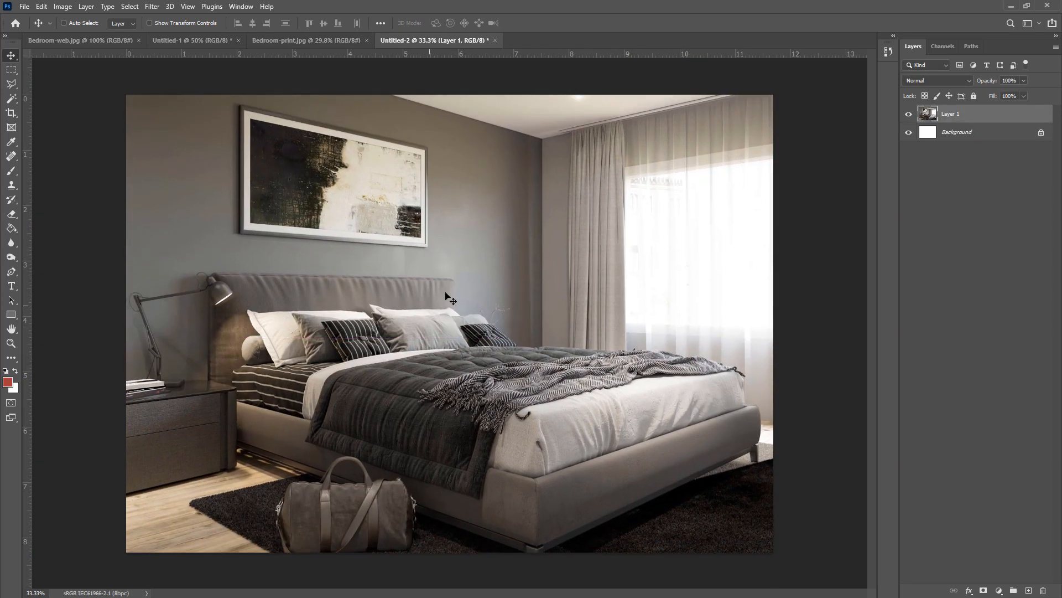
mouse_move(447, 293)
left_mouse_down()
mouse_move(471, 260)
mouse_move(443, 278)
left_mouse_up()
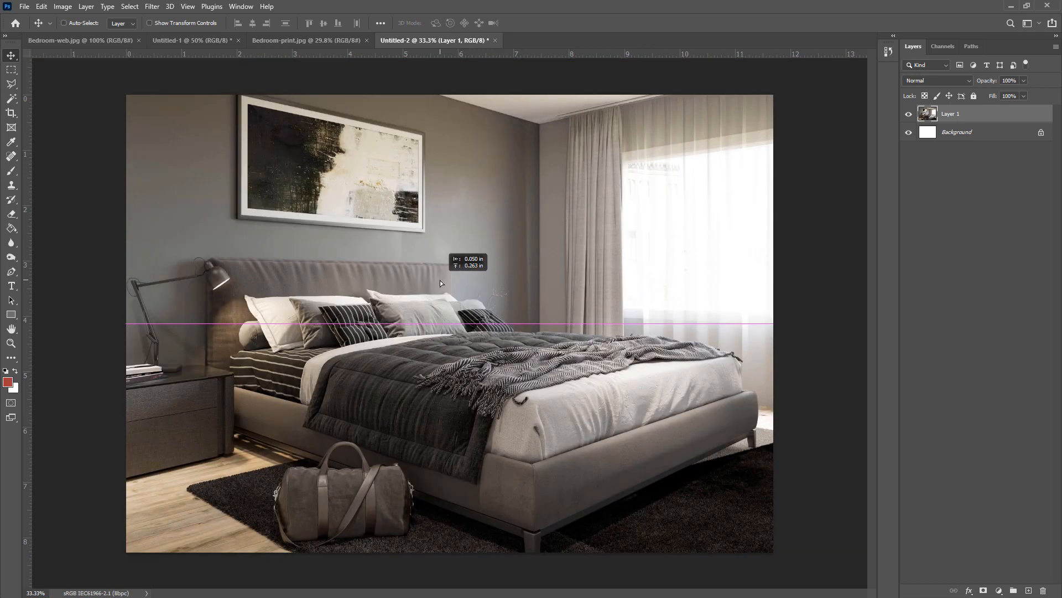
Step: Check the A4 print preset's size and resolution in the new document settings, and close them without creating anything
key("ctrl+n")
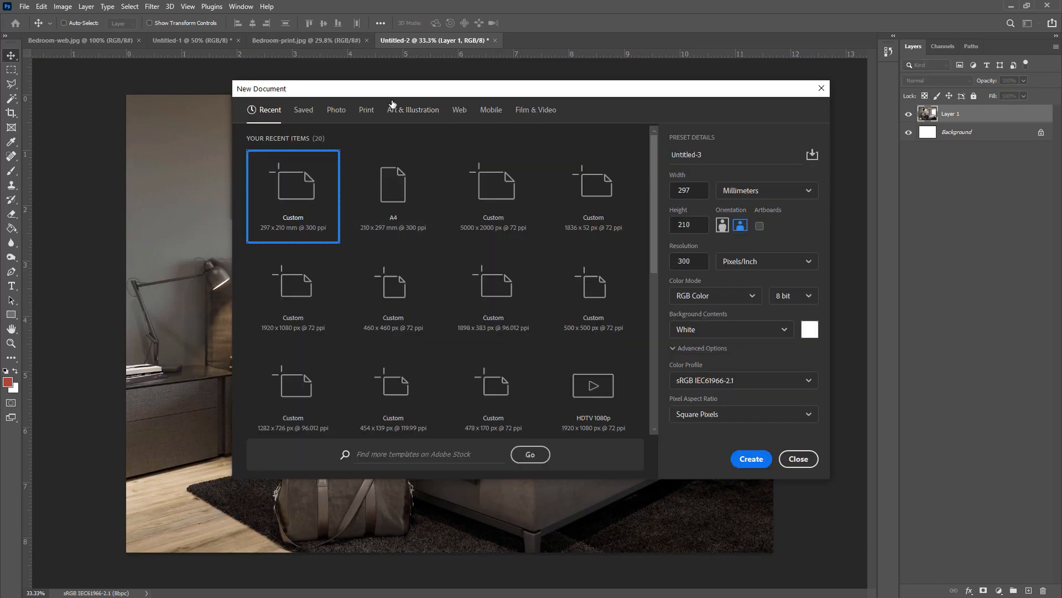
left_click(366, 109)
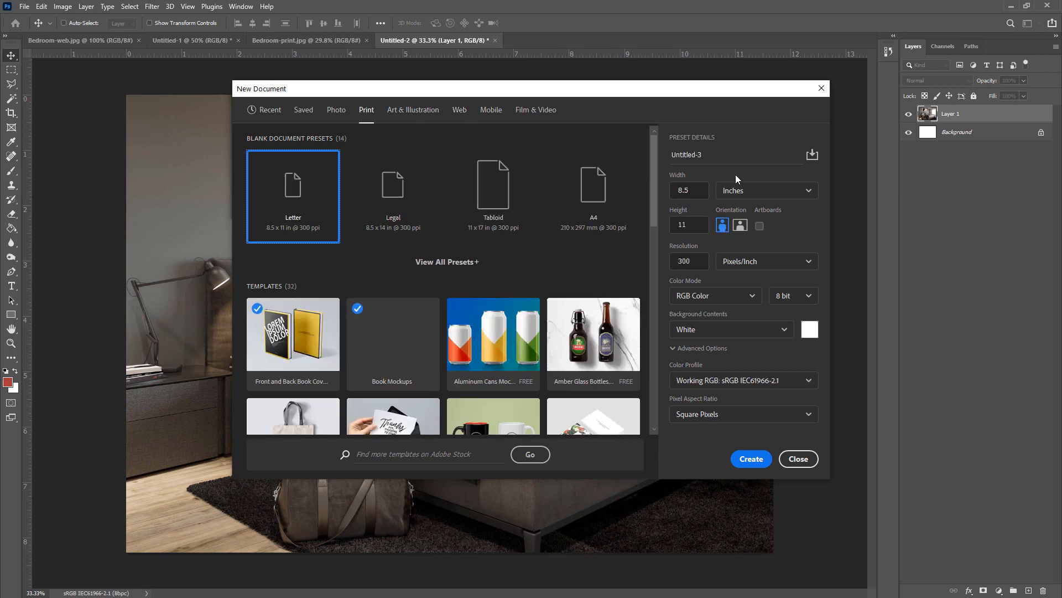
left_click(596, 195)
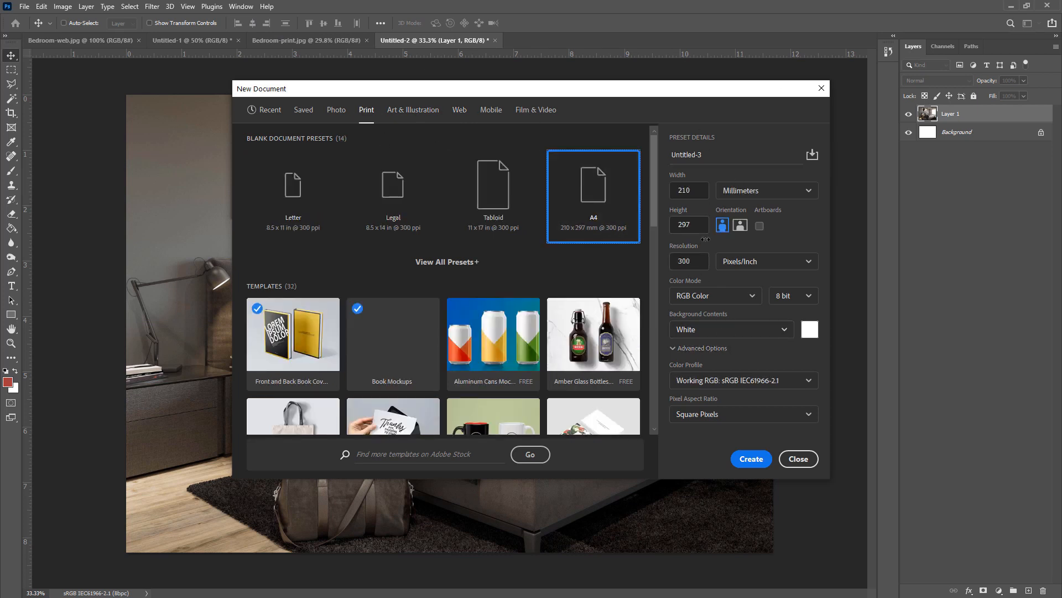
left_click(821, 87)
Step: Bring the Bedroom-print image into the A4 document again, and delete its layer
left_click(294, 38)
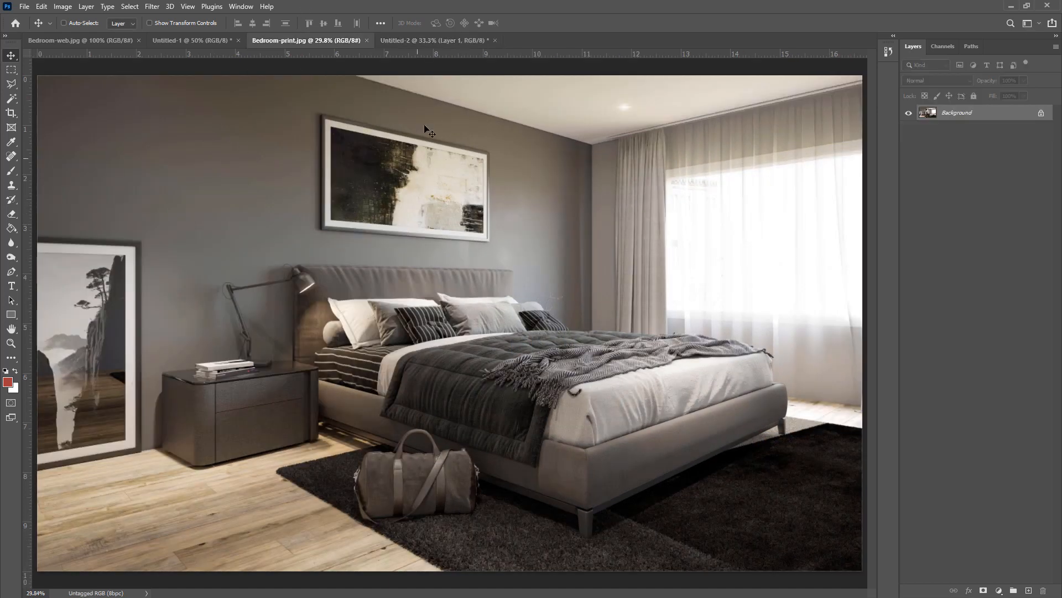
left_click_drag(426, 130, 486, 253)
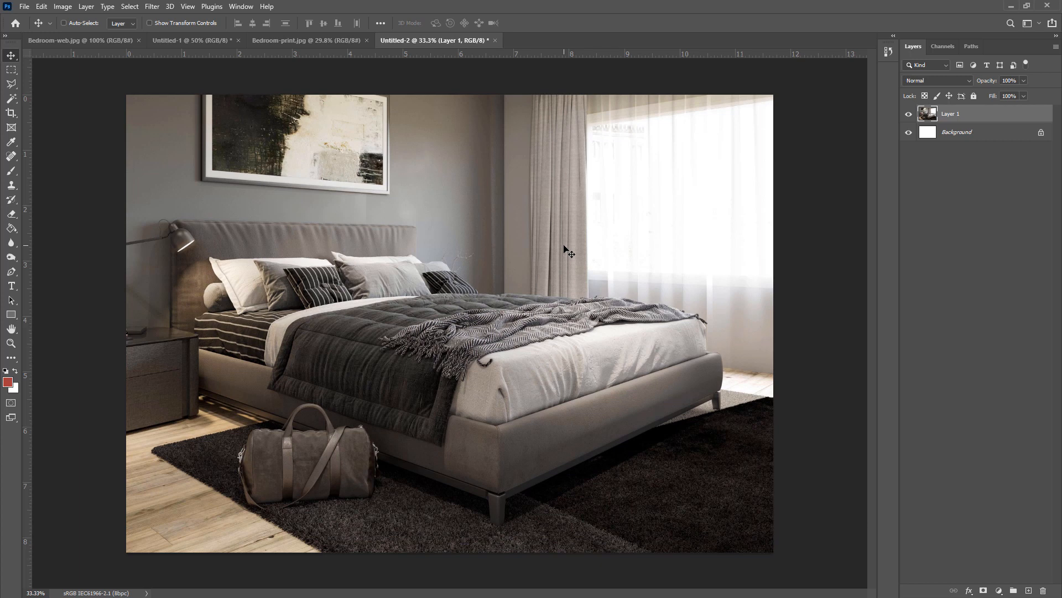
key("Delete")
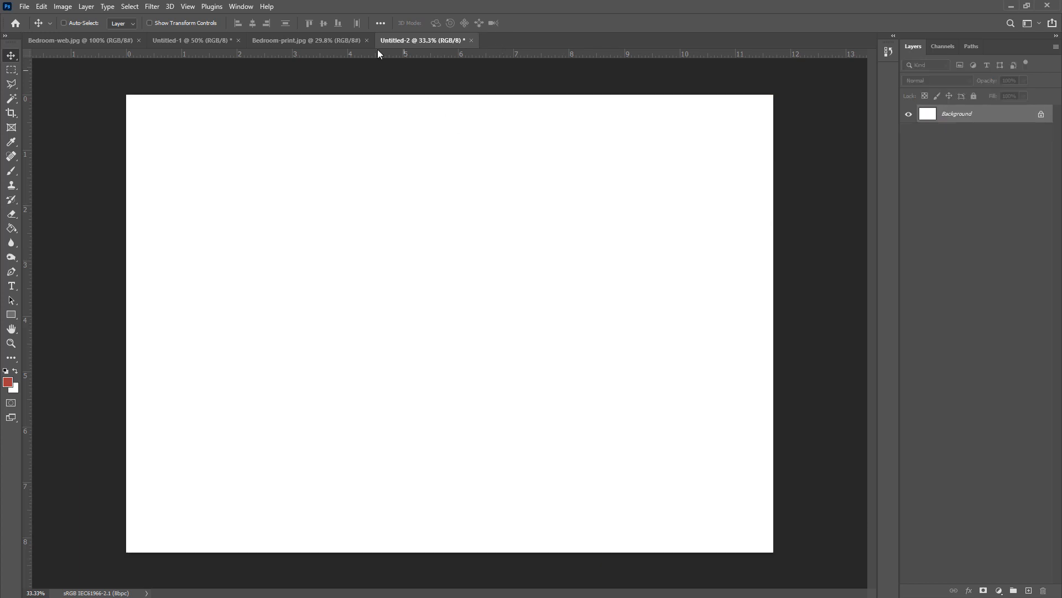
Step: Copy the Bedroom-print image into the A4 document, undo that placement, and copy it in again to cover the whole canvas
left_click(339, 44)
left_click_drag(439, 319, 430, 252)
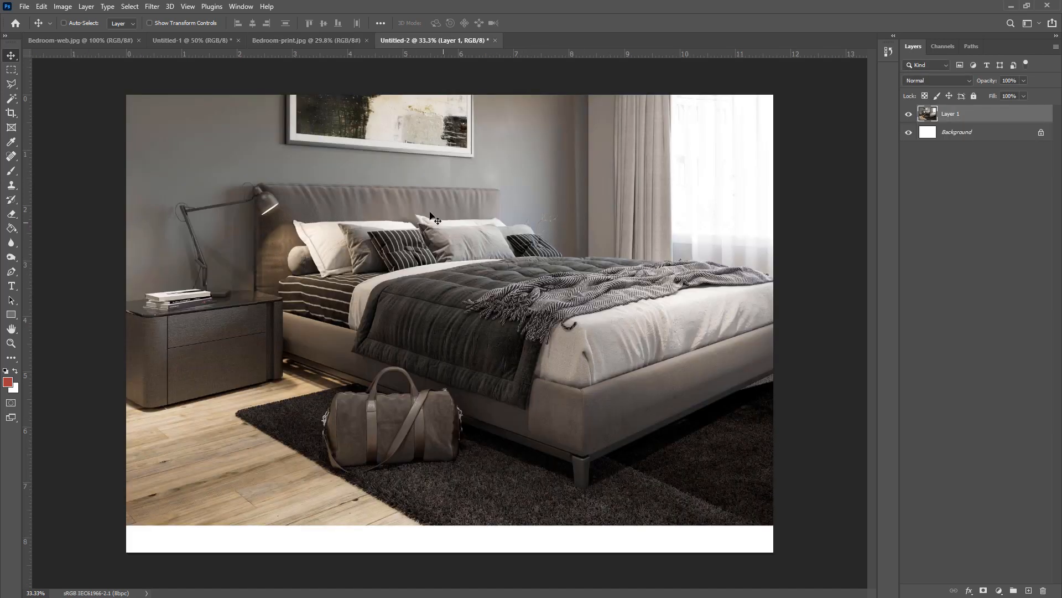
key("ctrl+z")
left_click(330, 36)
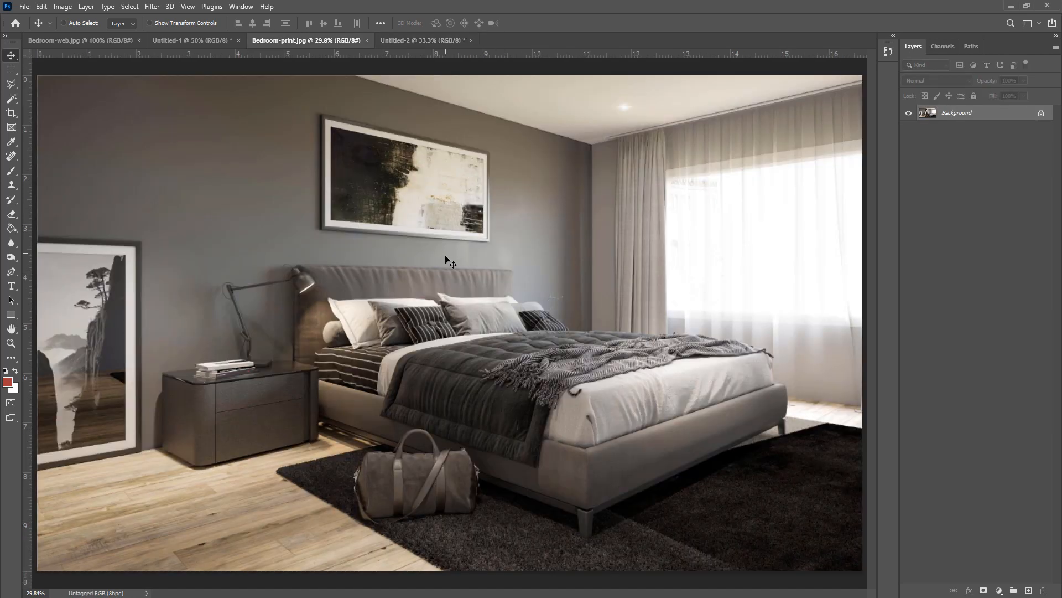
left_click_drag(447, 259, 394, 256)
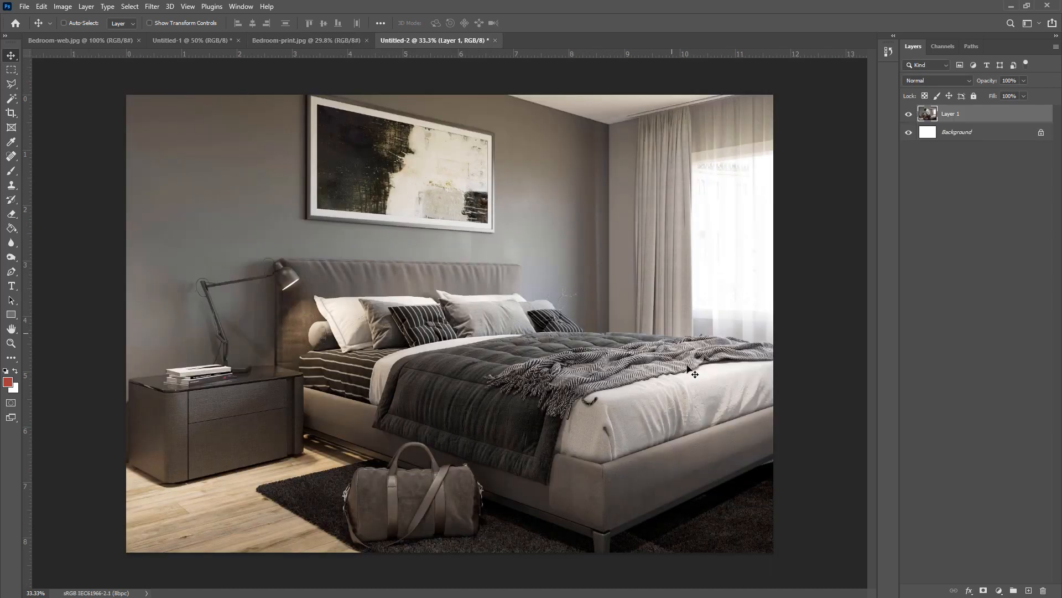
Step: Review the Snap To options, and move the bedroom layer around the A4 canvas to test snapping to the document bounds
left_click(187, 6)
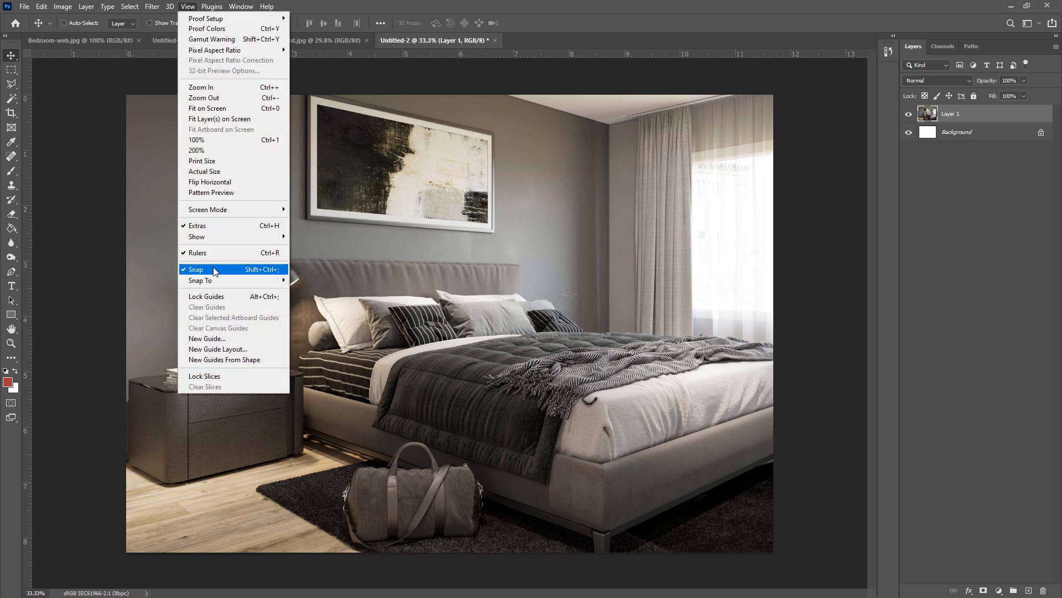
mouse_move(239, 287)
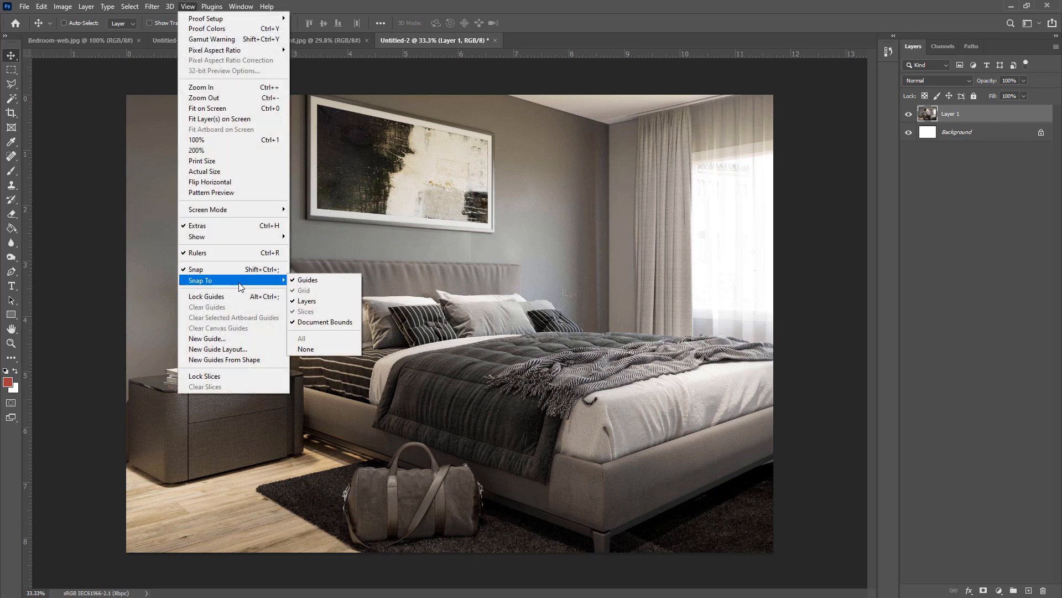
left_click(697, 326)
left_click_drag(787, 360, 609, 317)
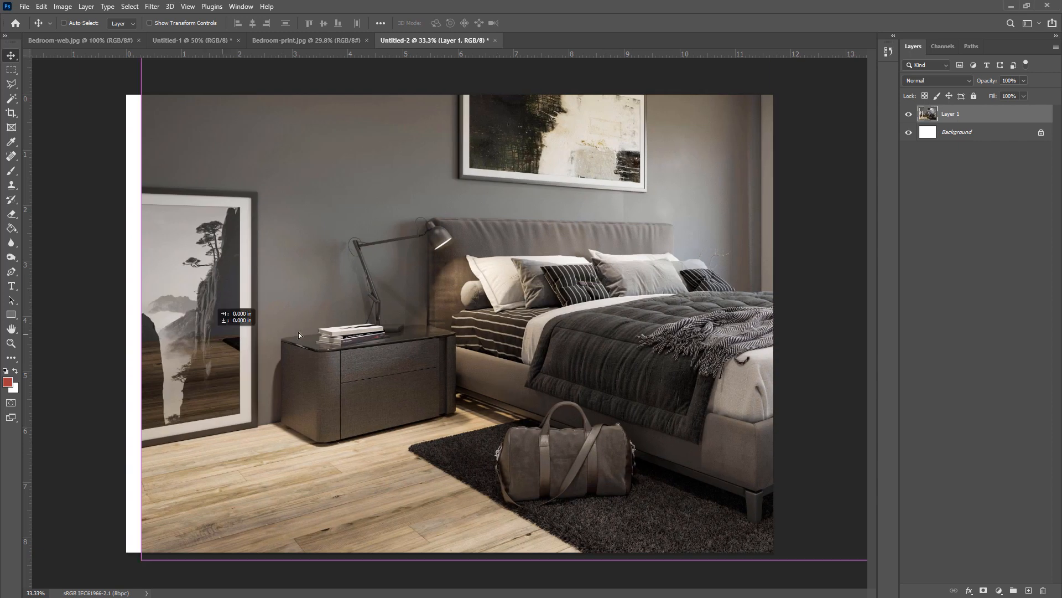
mouse_move(211, 329)
left_mouse_down()
mouse_move(260, 292)
mouse_move(191, 324)
left_mouse_up()
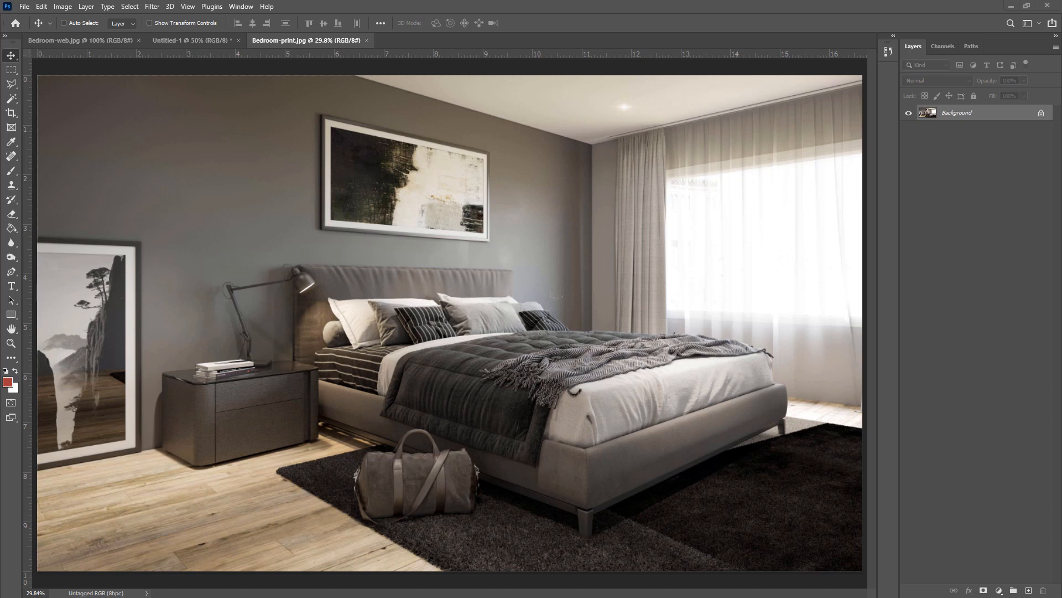
Step: Place the Detail image as a new layer centred over the bedroom in Bedroom-print.jpg, scaled to 18%
left_click_drag(565, 388, 565, 388)
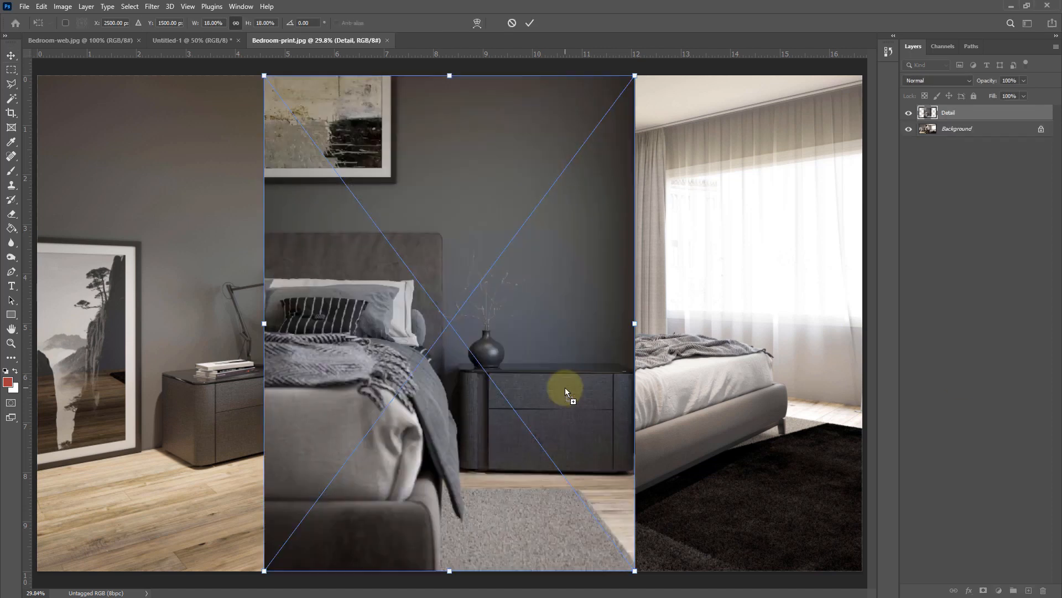
key("Return")
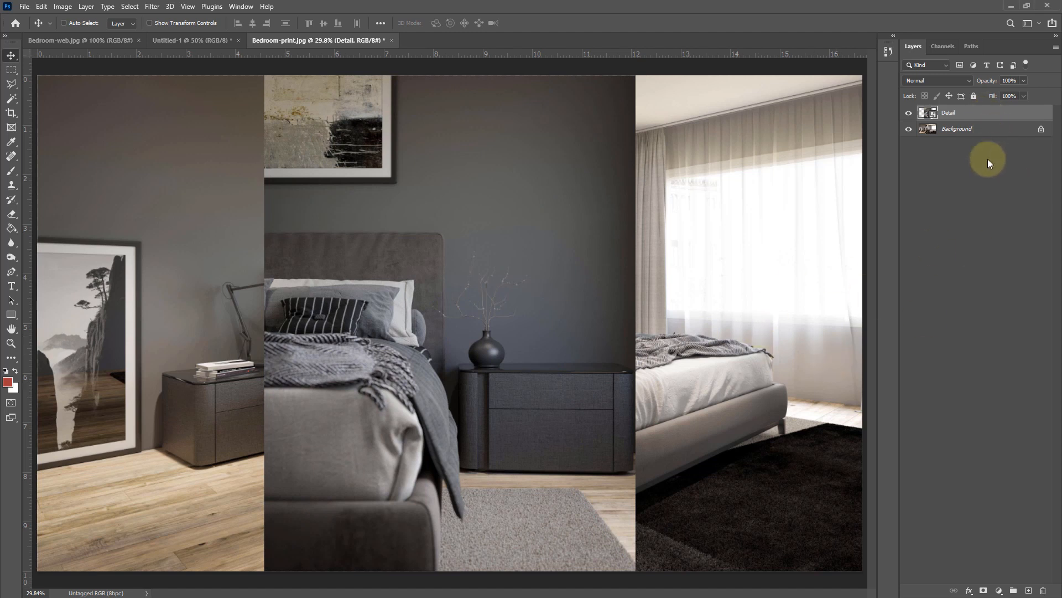
Step: Try the Eraser on the wall area around the vase, on the Detail layer and on a layer copy
key("e")
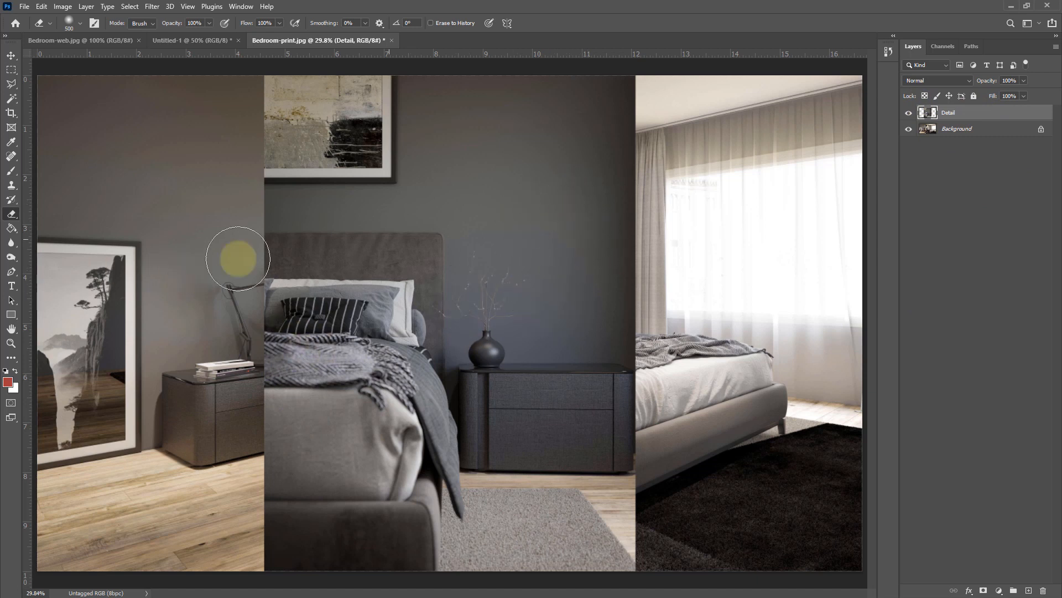
mouse_move(521, 208)
left_mouse_down()
mouse_move(577, 207)
mouse_move(540, 359)
mouse_move(572, 363)
mouse_move(571, 324)
mouse_move(507, 300)
mouse_move(465, 312)
left_mouse_up()
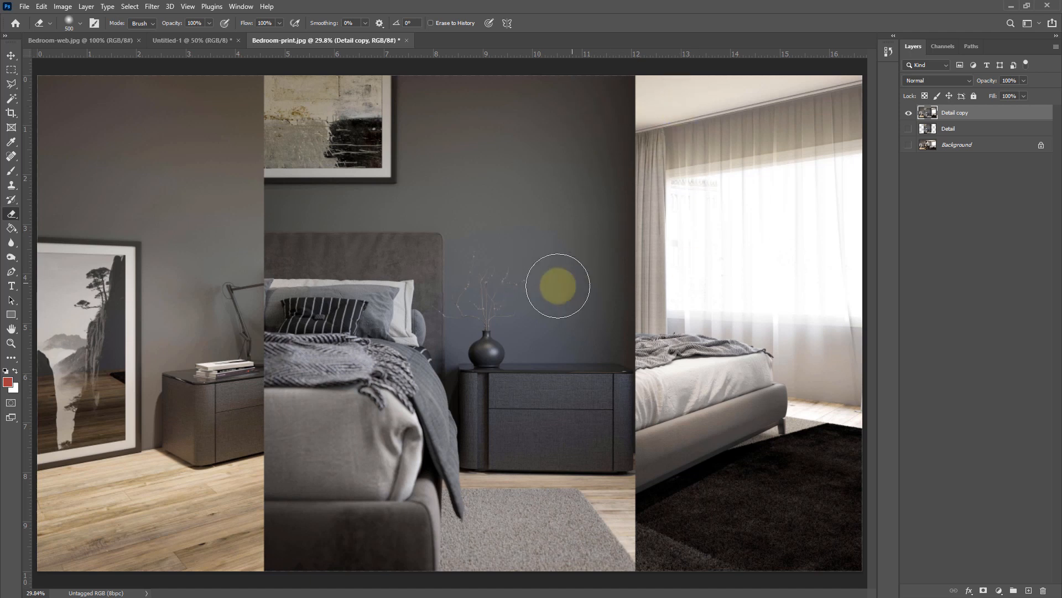
mouse_move(510, 242)
left_mouse_down()
mouse_move(530, 229)
mouse_move(503, 237)
mouse_move(458, 290)
left_mouse_up()
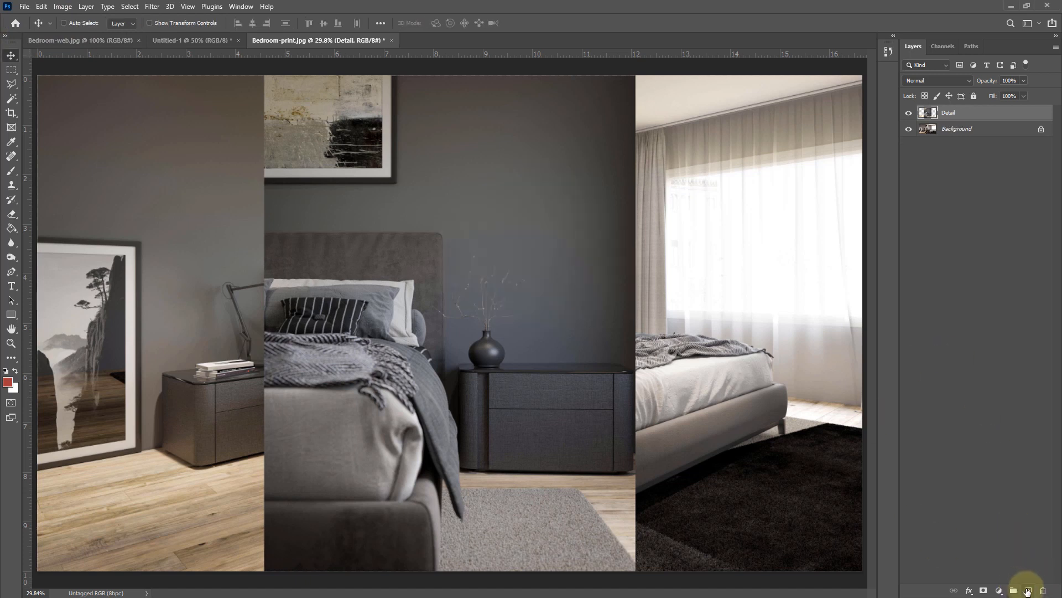
Step: Add two new empty layers above the Detail layer
left_click(1027, 591)
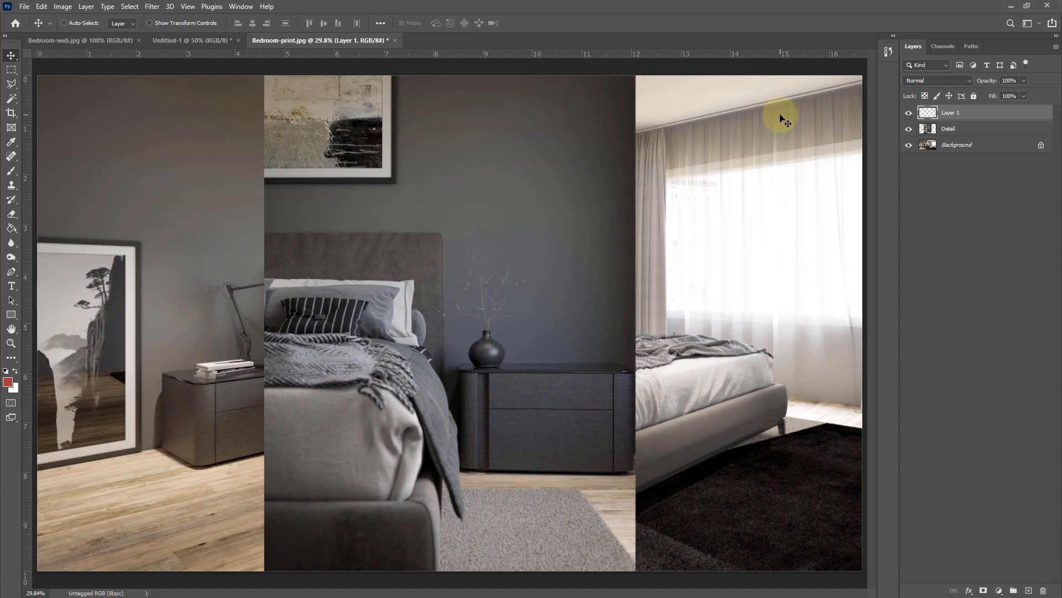
key("ctrl")
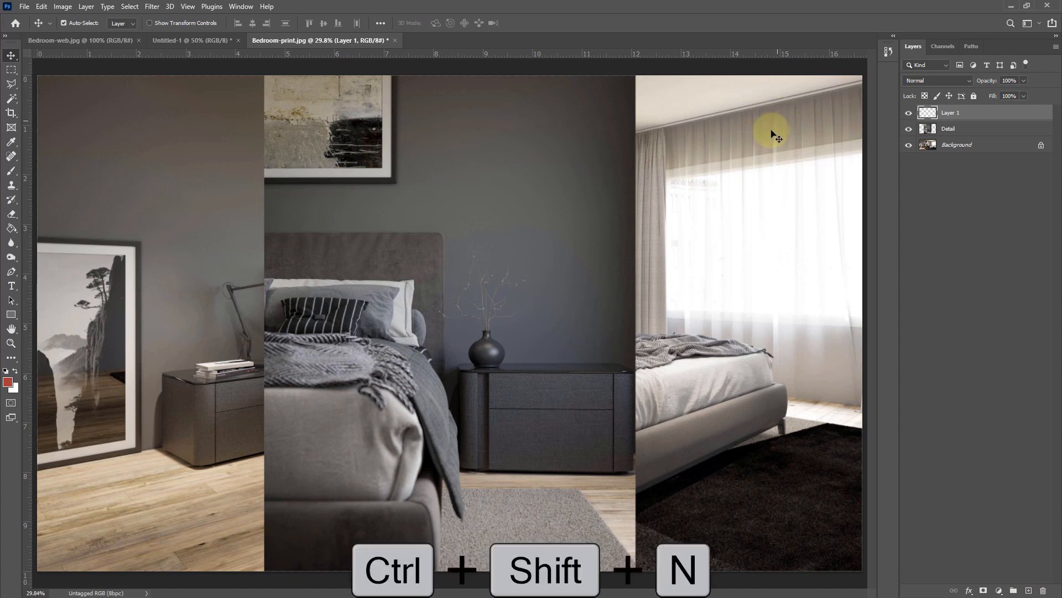
key("ctrl+shift+n")
key("Return")
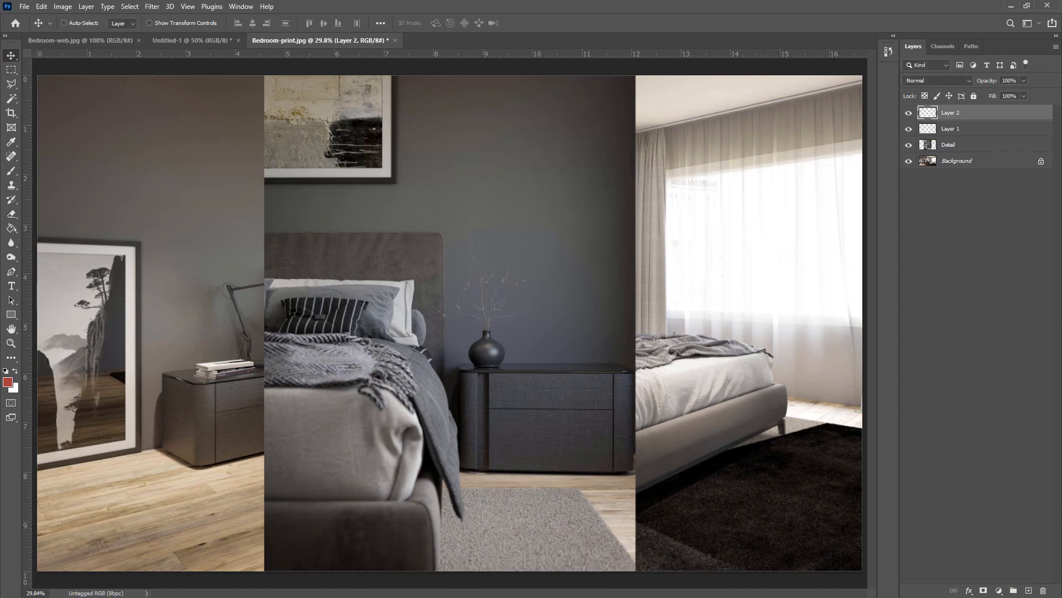
Step: Select the Detail layer, hide it to compare with the bedroom beneath, and show it again
left_click_drag(947, 145, 990, 147)
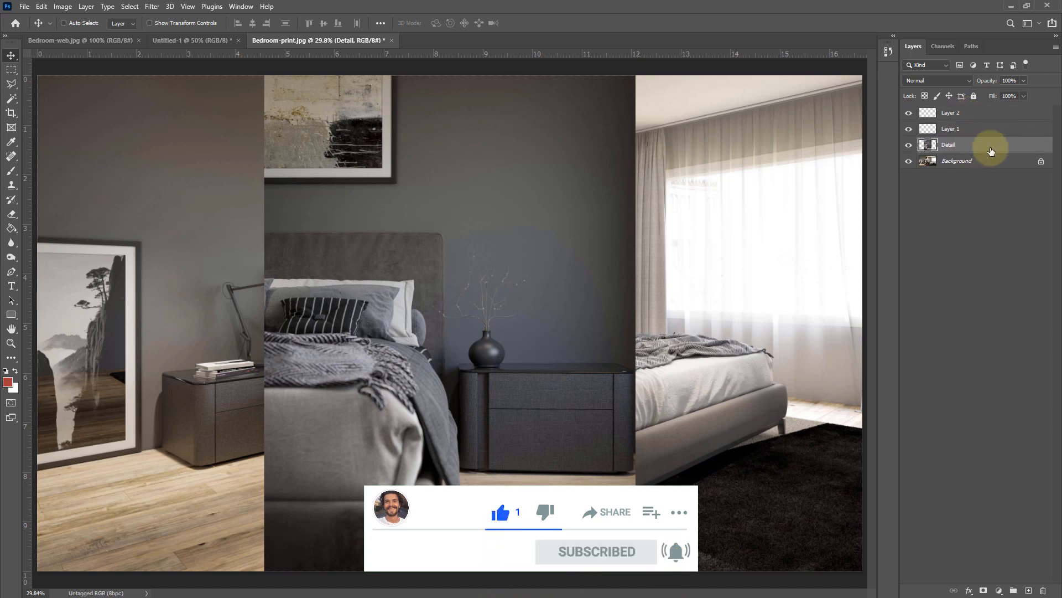
left_click(910, 146)
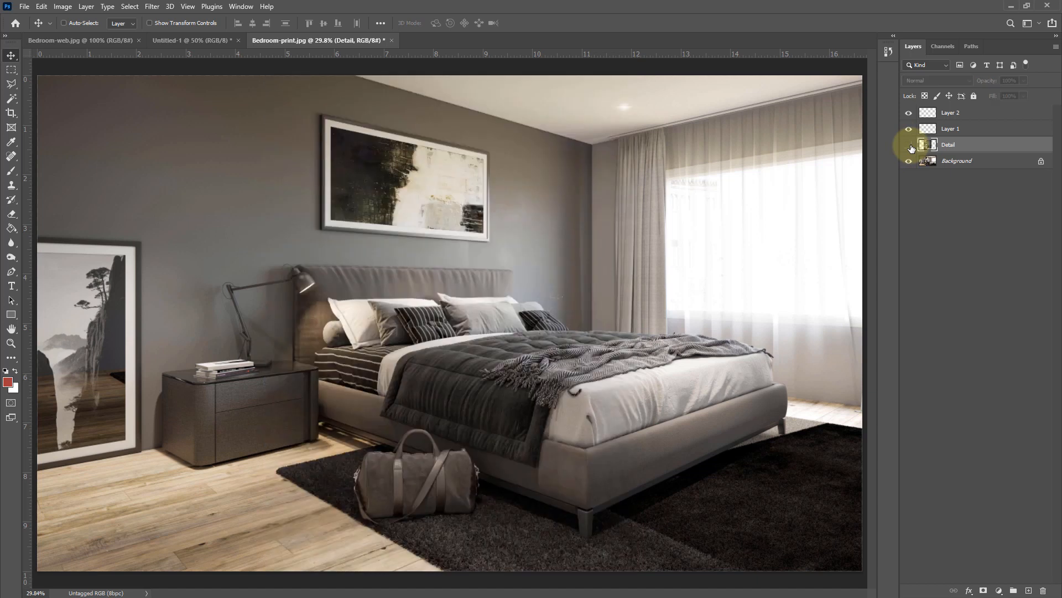
left_click(911, 147)
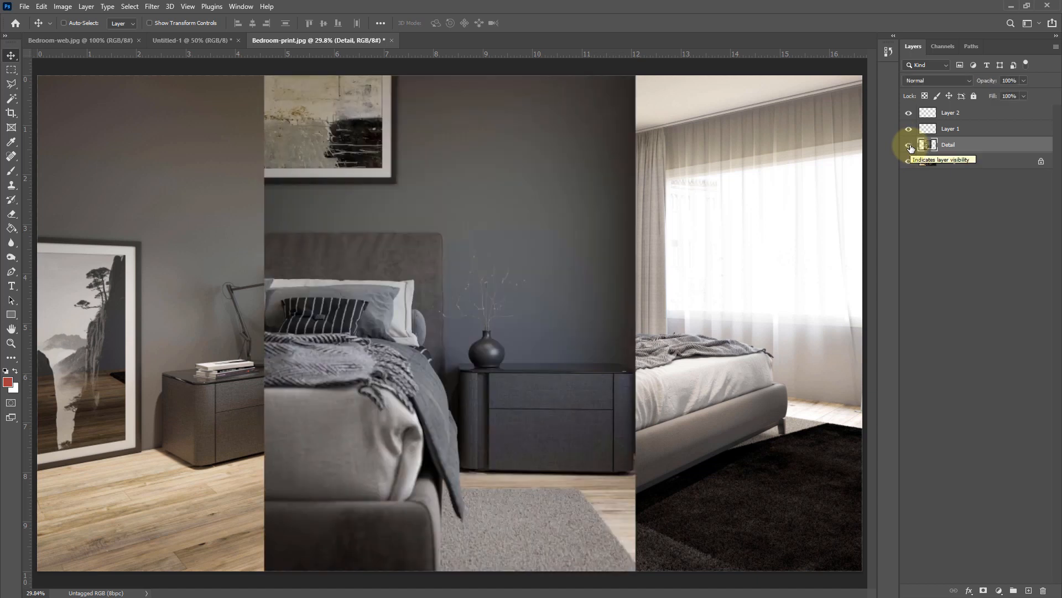
Step: Isolate the Detail layer by hiding all other layers, and show them all again
left_click(910, 146, "alt")
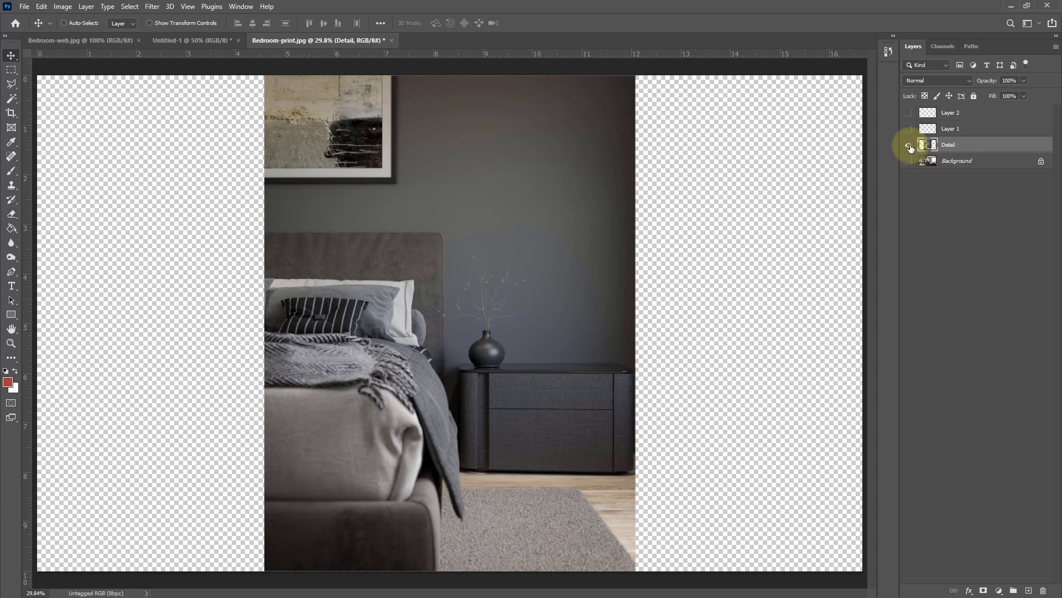
left_click(910, 146, "alt")
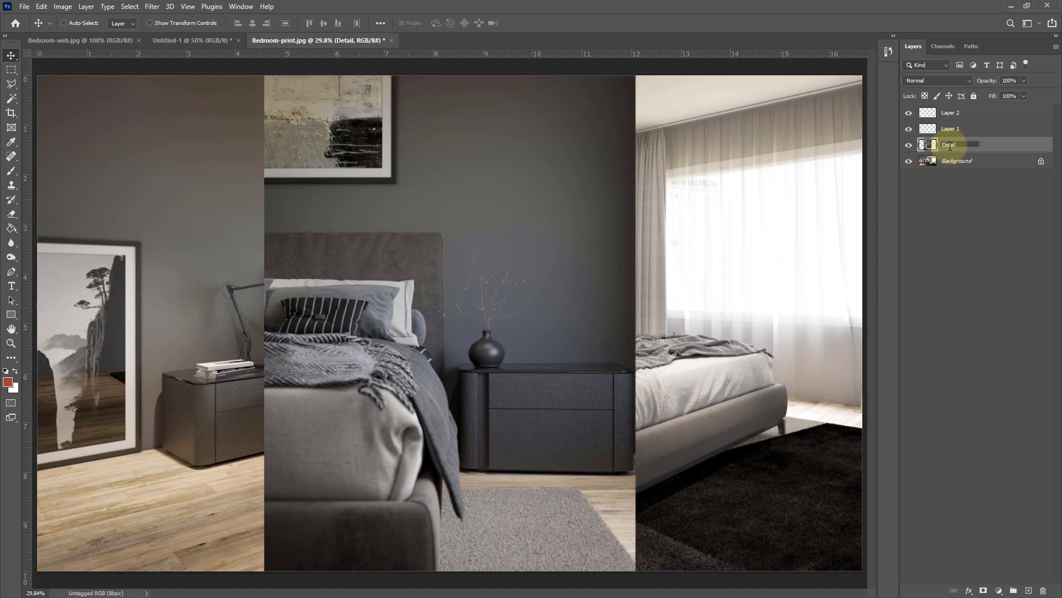
Step: Rename the Detail layer to Detail Nameing with a red colour label, and shift its image right across the bedroom
key("Return")
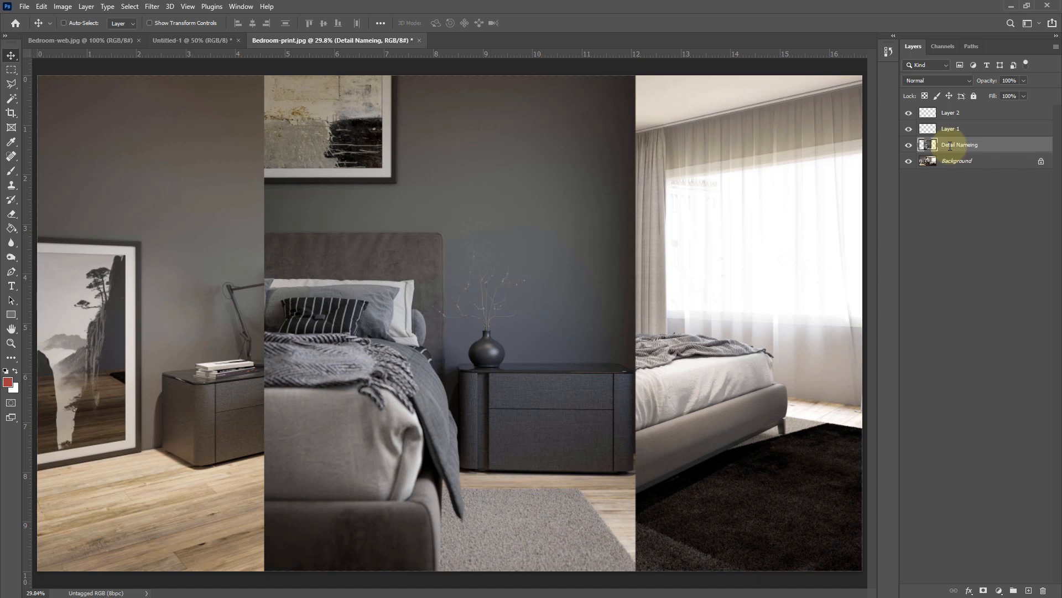
right_click(990, 142)
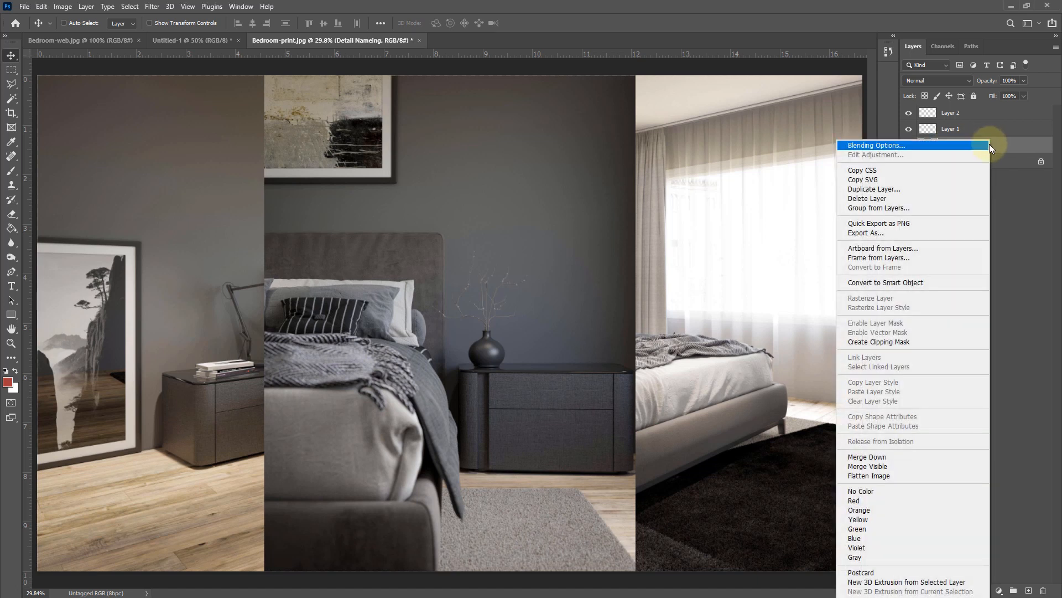
left_click(866, 502)
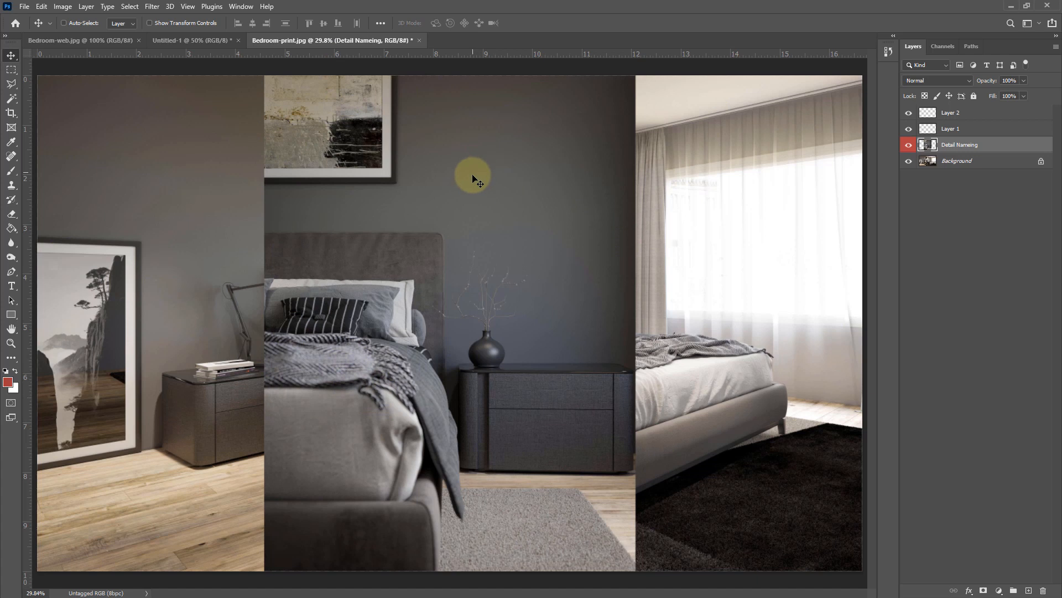
left_click_drag(451, 238, 619, 195)
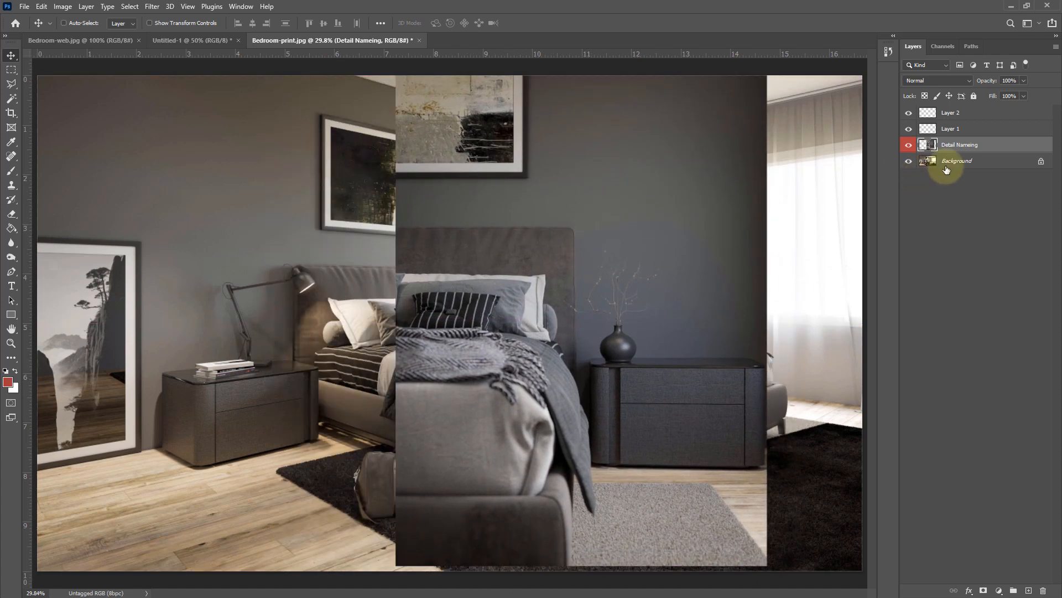
Step: Paint a soft red dot on the wall on Layer 1 with the Brush, and rename the layer to Red Dot
left_click(990, 129)
key("b")
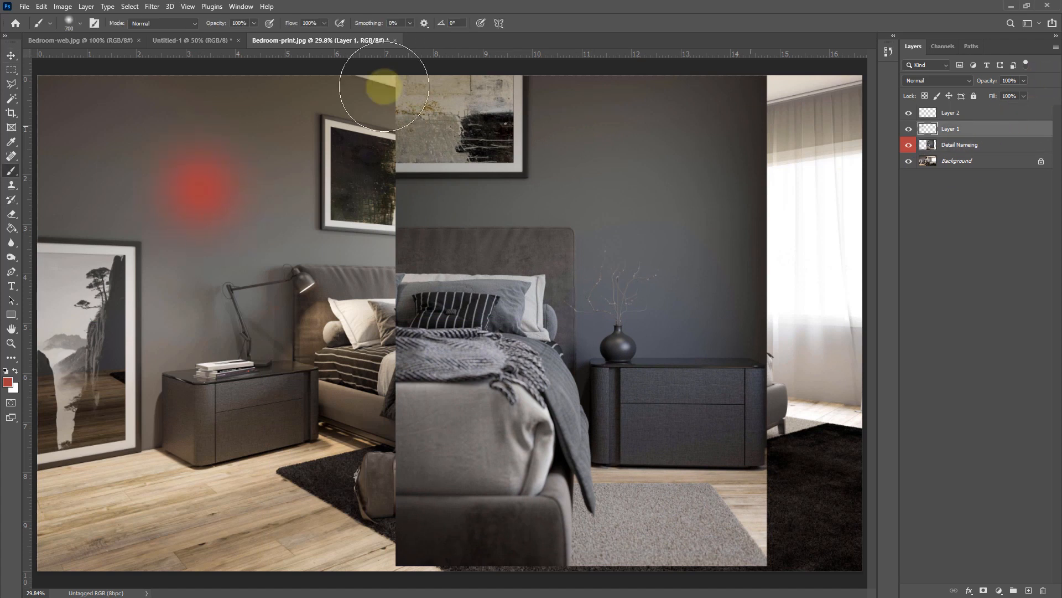
left_click(11, 55)
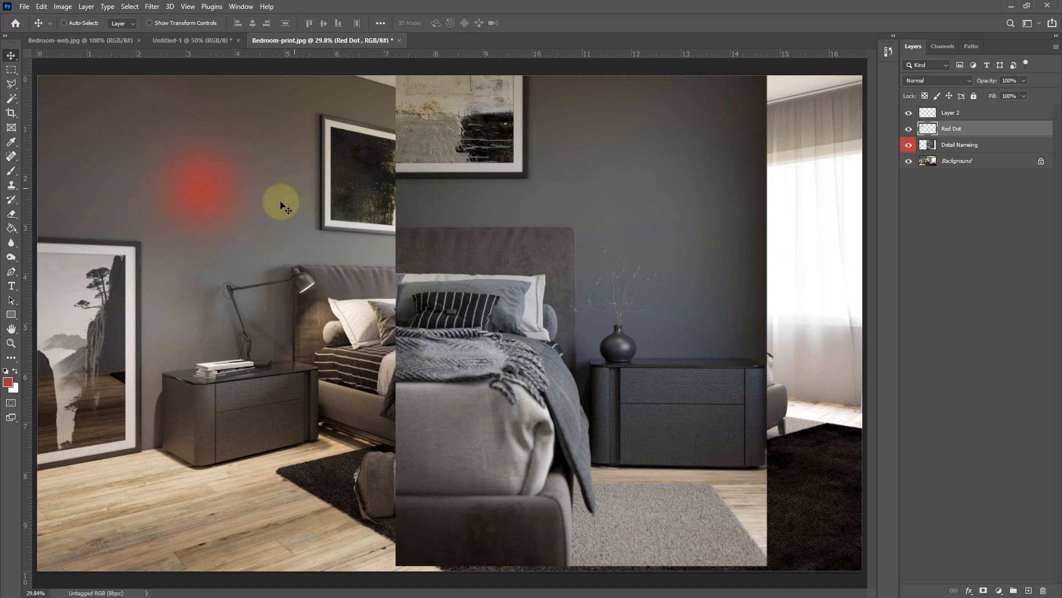
Step: Place Red Dot beneath Detail Nameing, slide the dot behind the detail image and back, and restore the layer order
left_click_drag(303, 209, 339, 204)
left_click_drag(996, 127, 994, 145)
left_click_drag(261, 195, 401, 212)
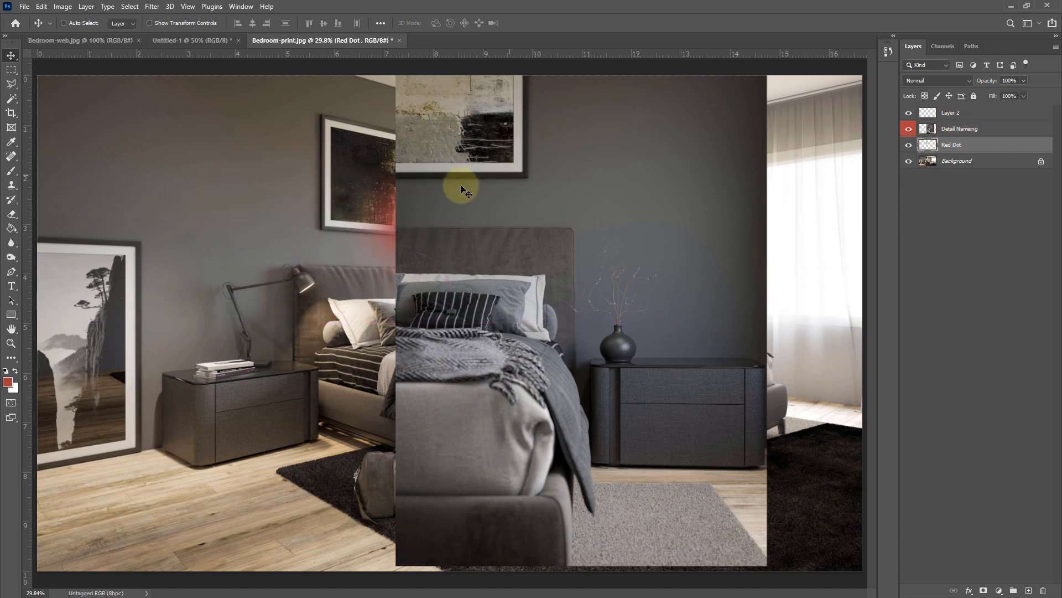
left_click_drag(458, 188, 303, 176)
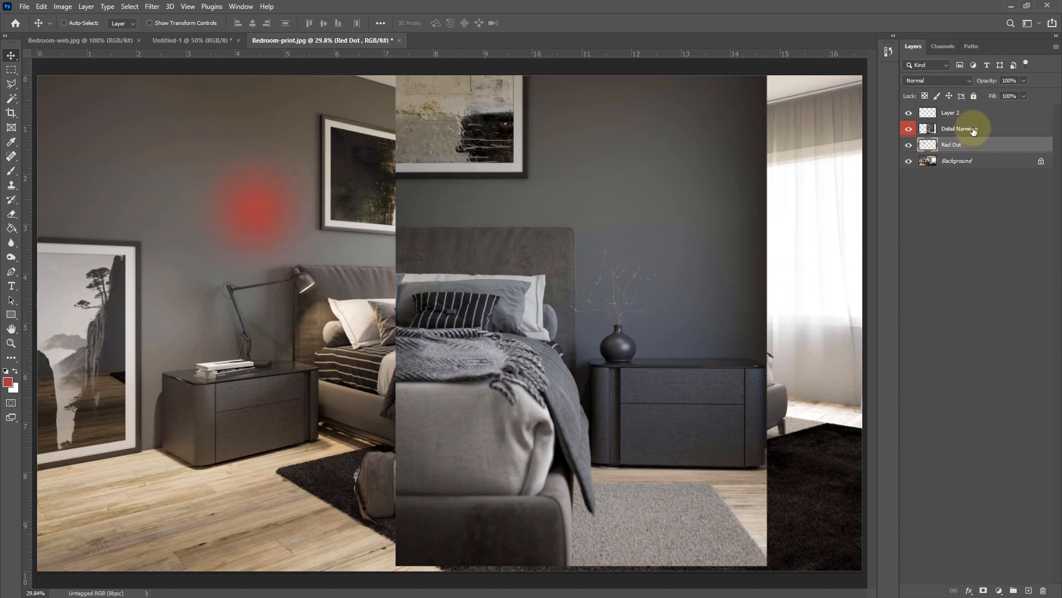
left_click_drag(972, 129, 972, 124)
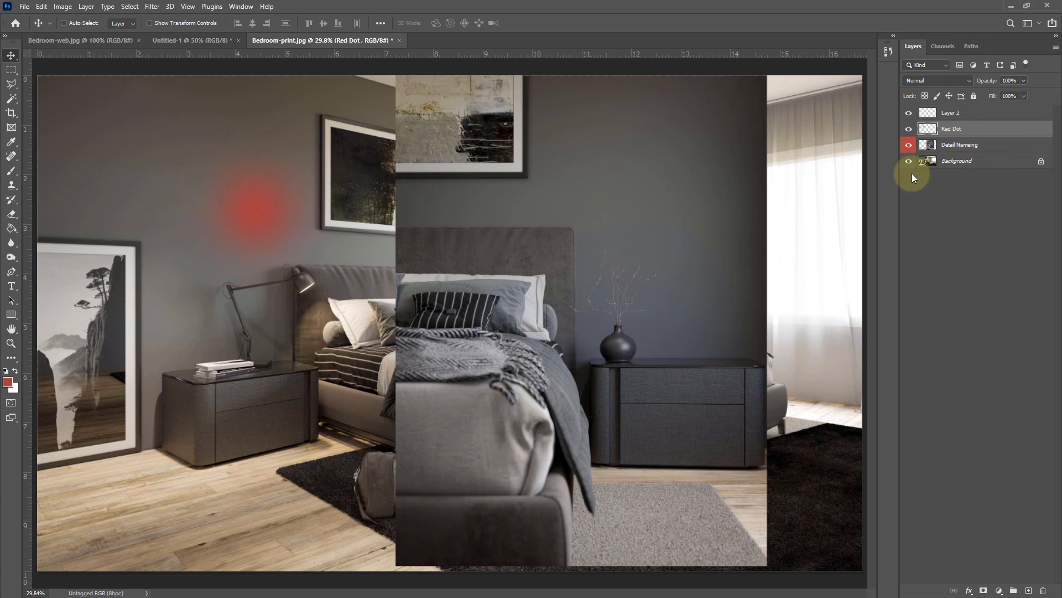
Step: Select the Red Dot layer directly on the canvas and move the dot about 4.6 in right onto the detail image
mouse_move(698, 250)
left_mouse_down()
mouse_move(432, 242)
mouse_move(692, 235)
left_mouse_up()
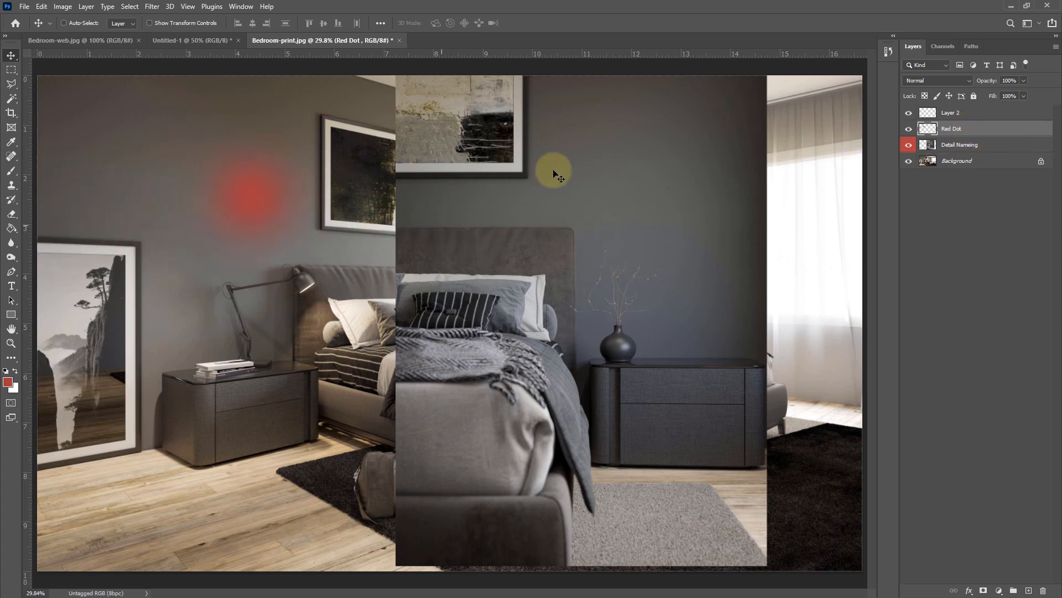
left_click(660, 237)
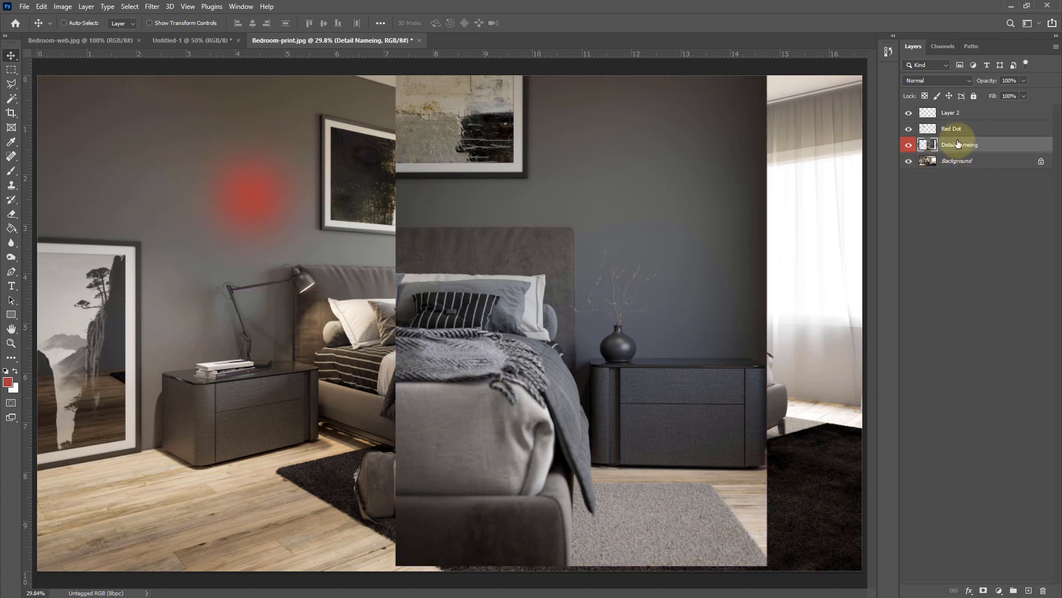
left_click(248, 198, "ctrl")
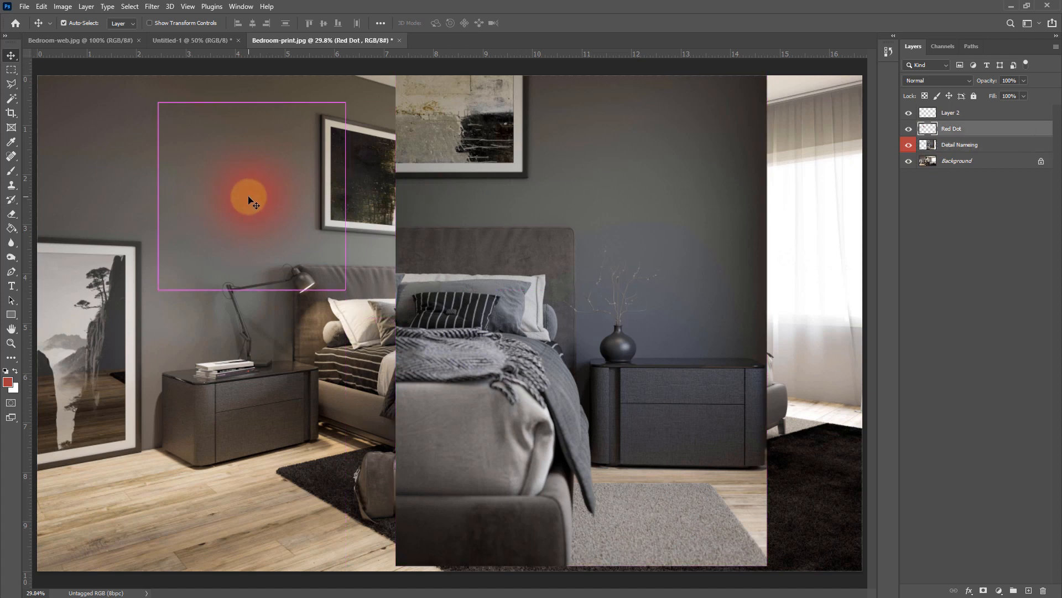
left_click_drag(253, 197, 477, 178)
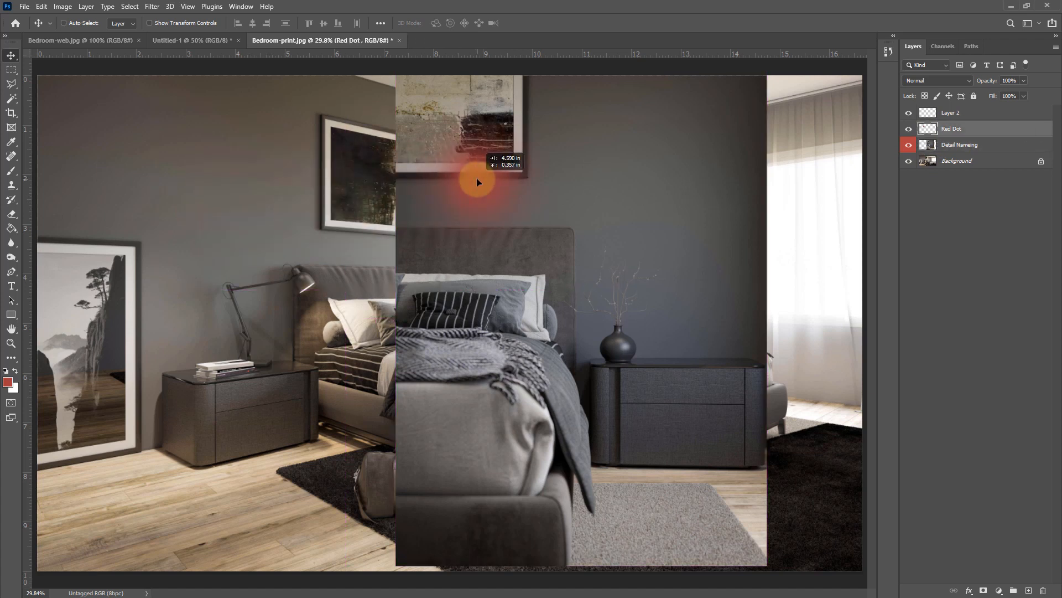
Step: Select the Detail Nameing layer and the Red Dot layer in turn directly on the canvas
key("ctrl")
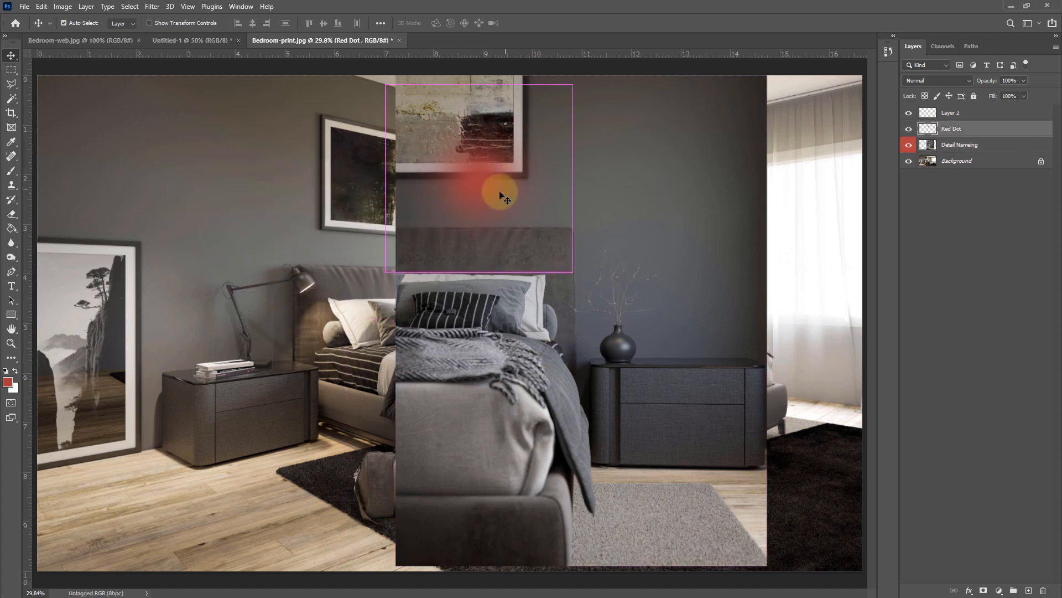
left_click(634, 181, "ctrl")
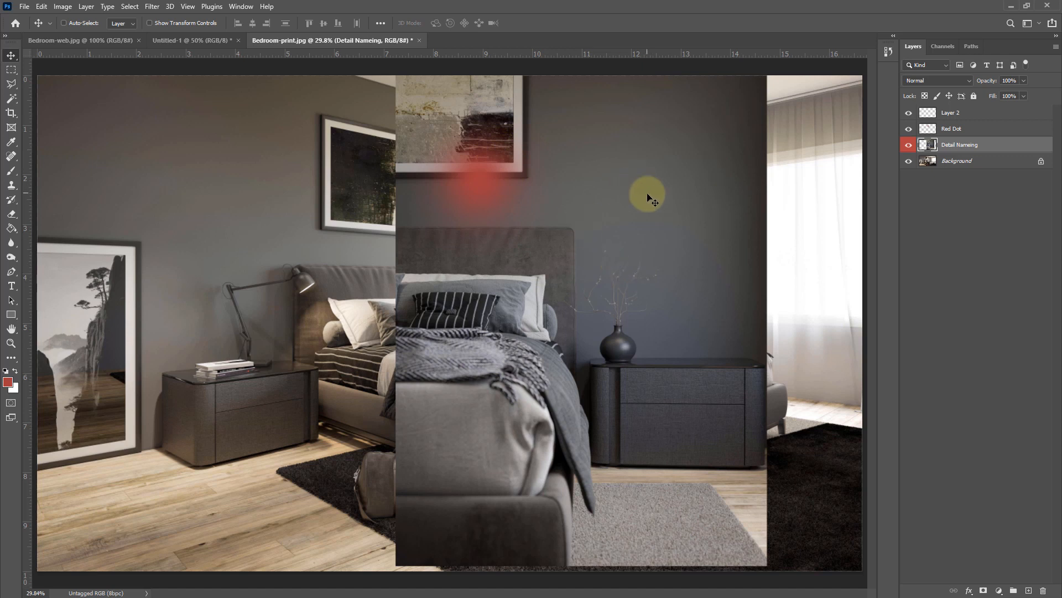
key("ctrl")
left_click(509, 193, "ctrl")
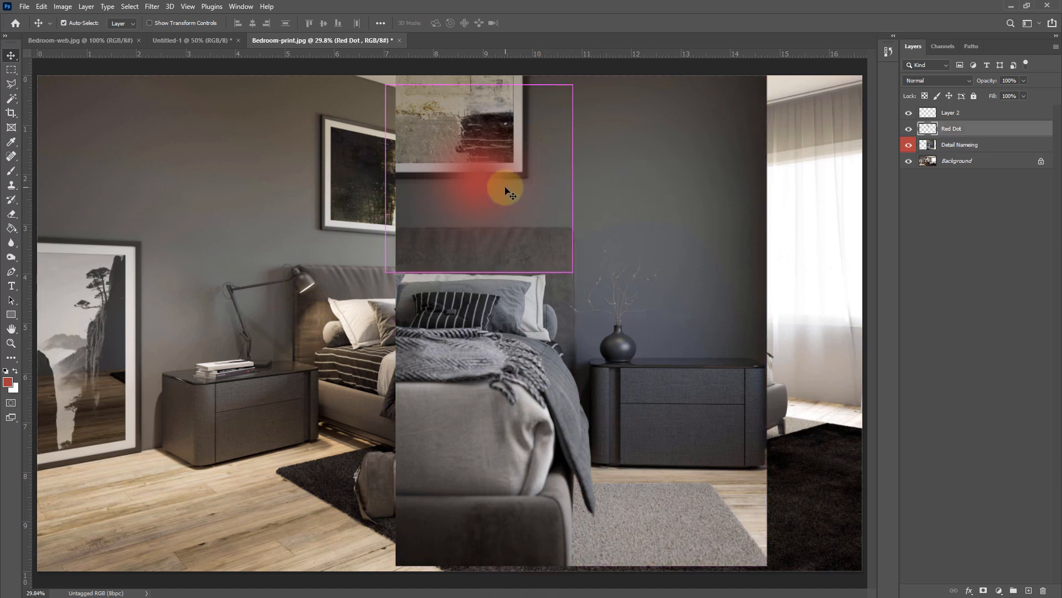
Step: Hide the Red Dot layer, select Detail Nameing on the canvas, and show Red Dot again
left_click(909, 129)
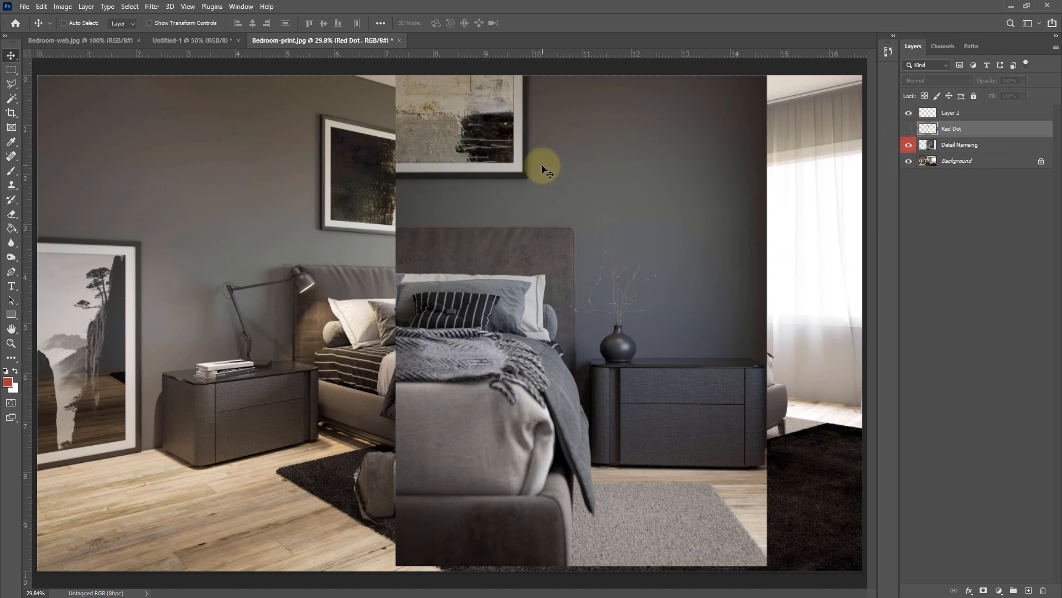
left_click(623, 190, "ctrl")
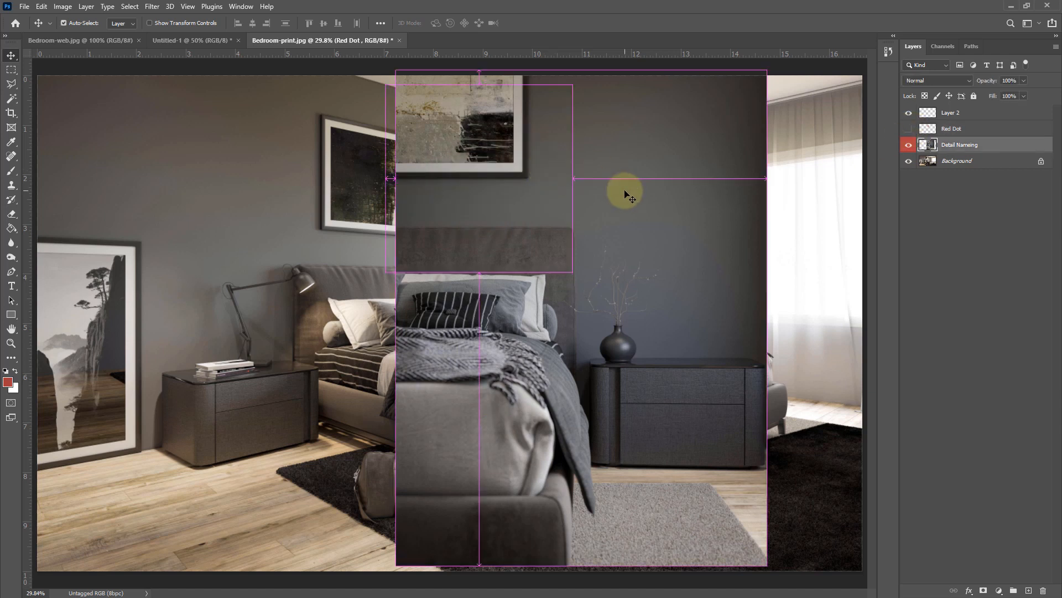
left_click(909, 128)
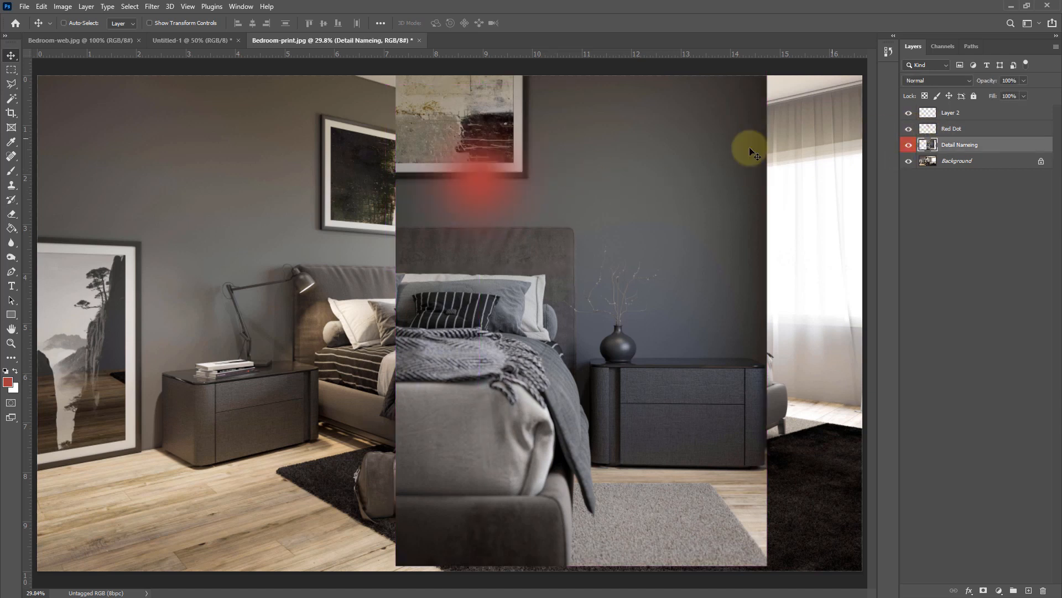
Step: Enable Auto-Select for layers and pick the detail image and the red dot directly on the canvas
left_click(63, 23)
left_click(149, 127)
left_click(636, 164)
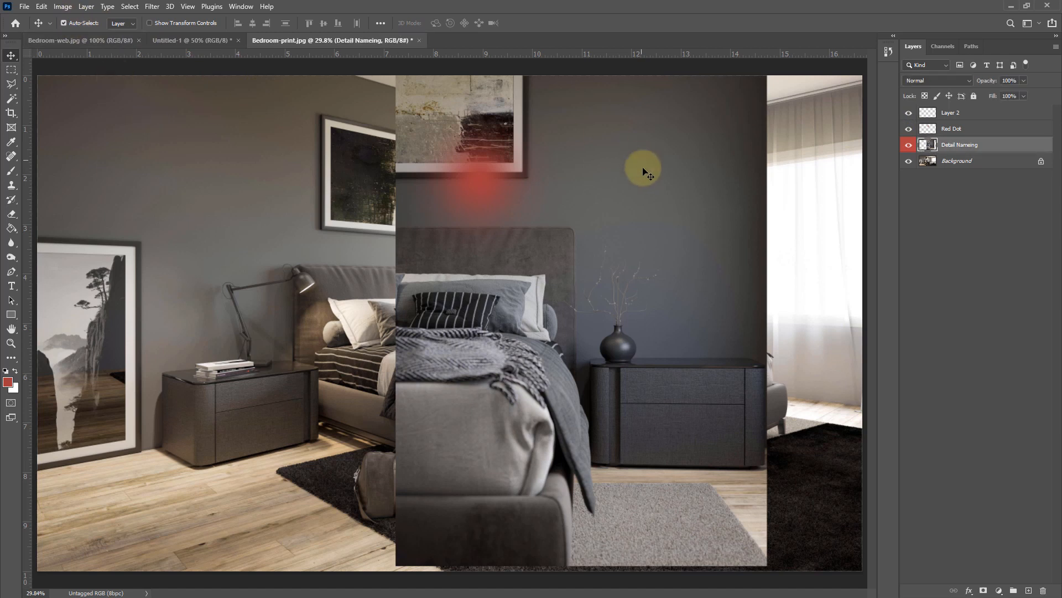
left_click(484, 187)
Step: Move the red dot onto the bedroom's framed wall picture and the detail image farther right, and disable Auto-Select
left_click_drag(474, 192, 378, 231)
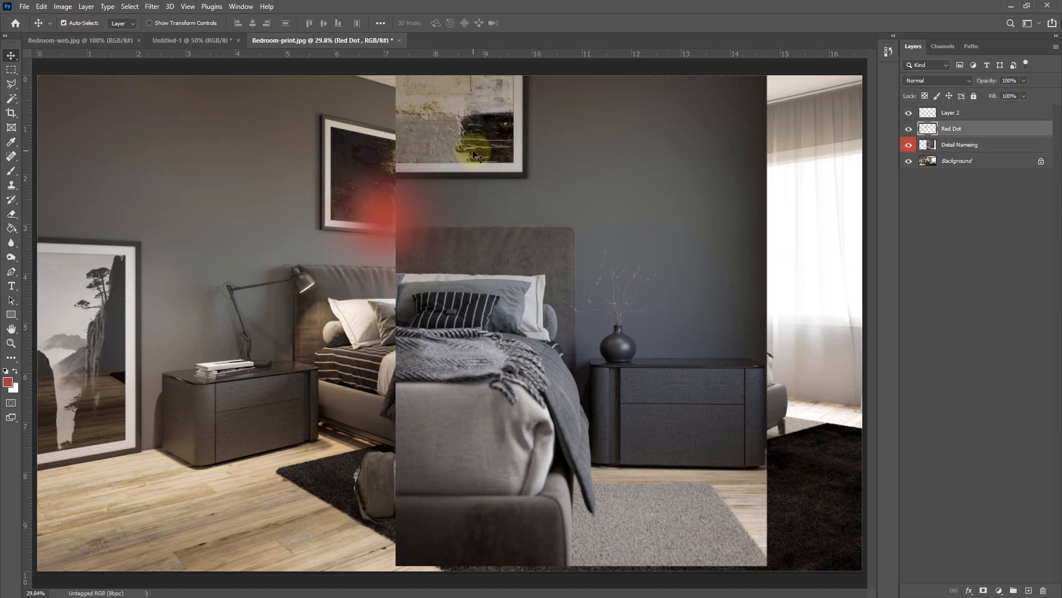
left_click_drag(460, 151, 540, 210)
left_click_drag(353, 218, 344, 169)
left_click_drag(550, 220, 520, 199)
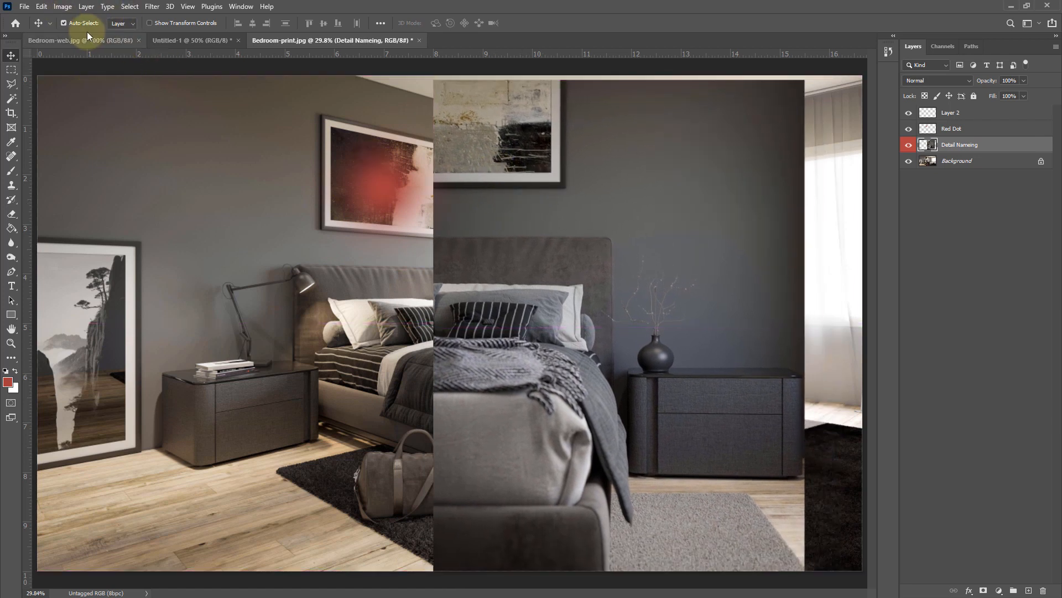
left_click_drag(680, 308, 676, 304)
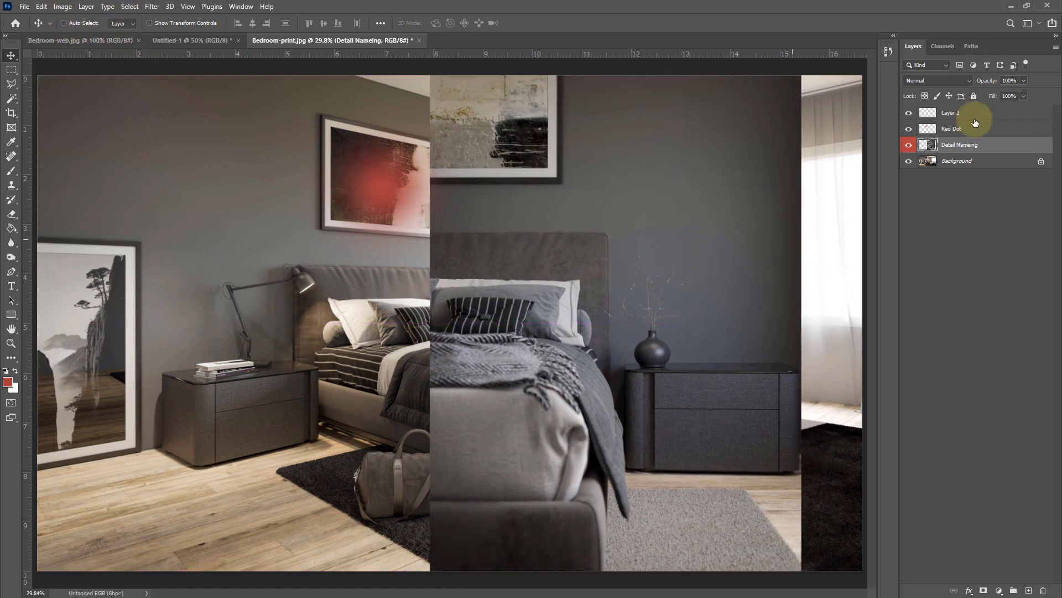
Step: Try a lower opacity on the Detail Nameing layer and restore it to 100%
left_click(1023, 81)
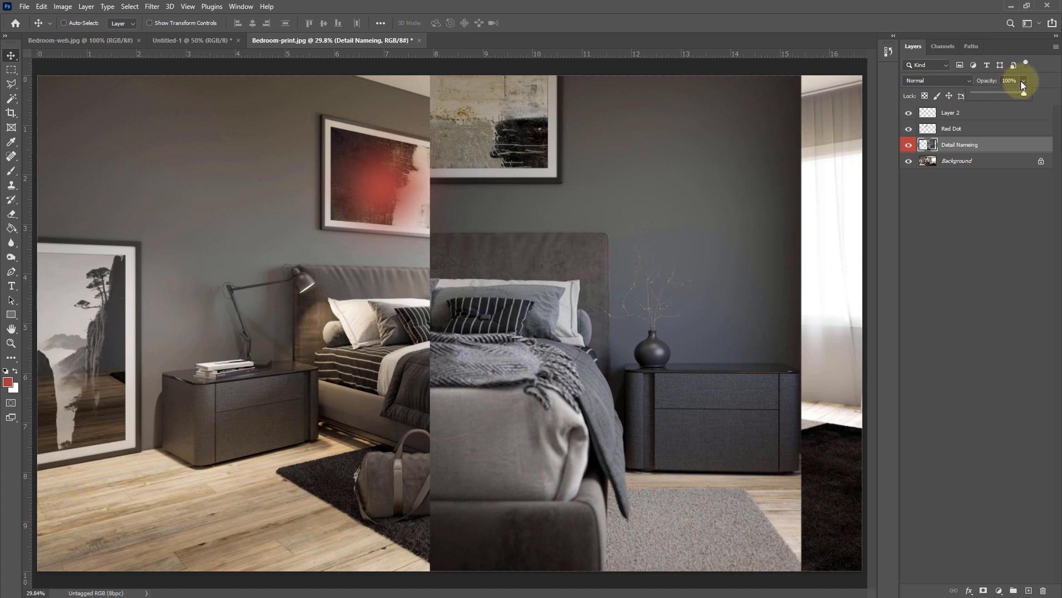
left_click(1008, 93)
left_click_drag(991, 95, 1024, 101)
Step: Duplicate the Detail Nameing layer twice and move the second copy left so it sits beside the original
left_click_drag(1006, 148, 1026, 589)
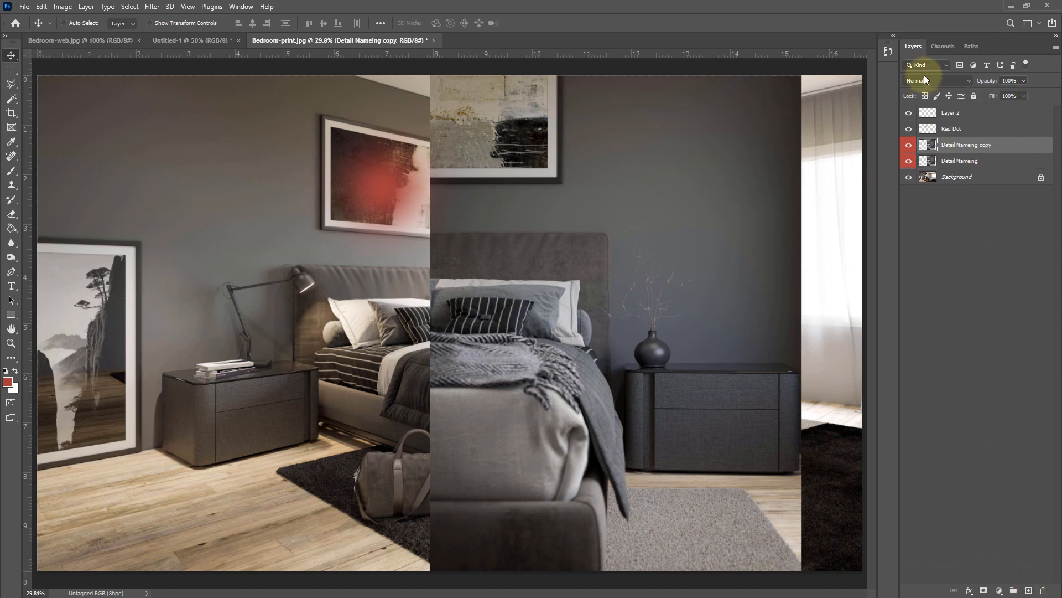
key("ctrl+j")
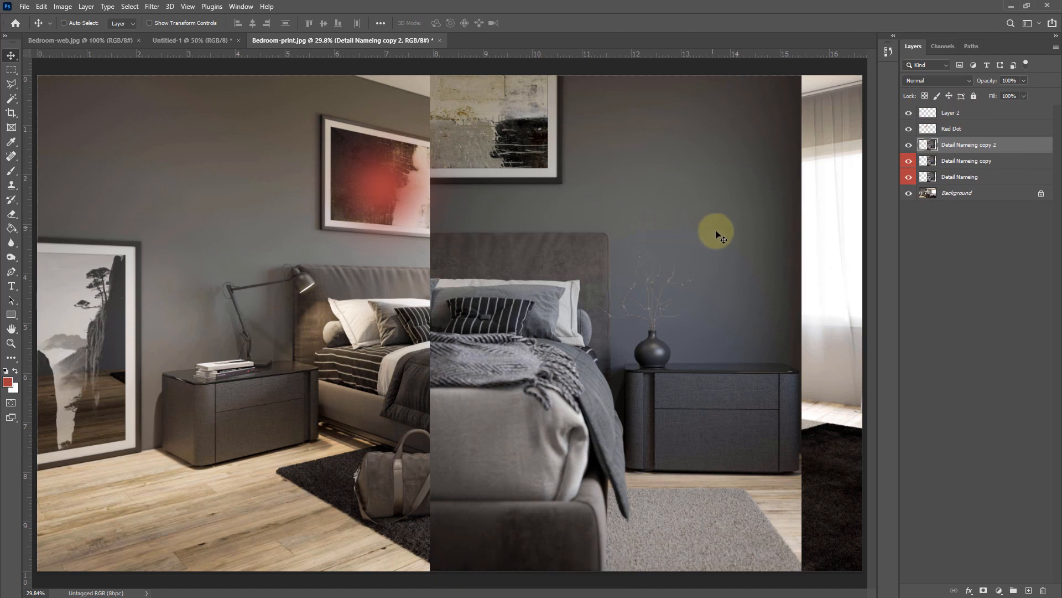
left_click_drag(698, 233, 330, 233)
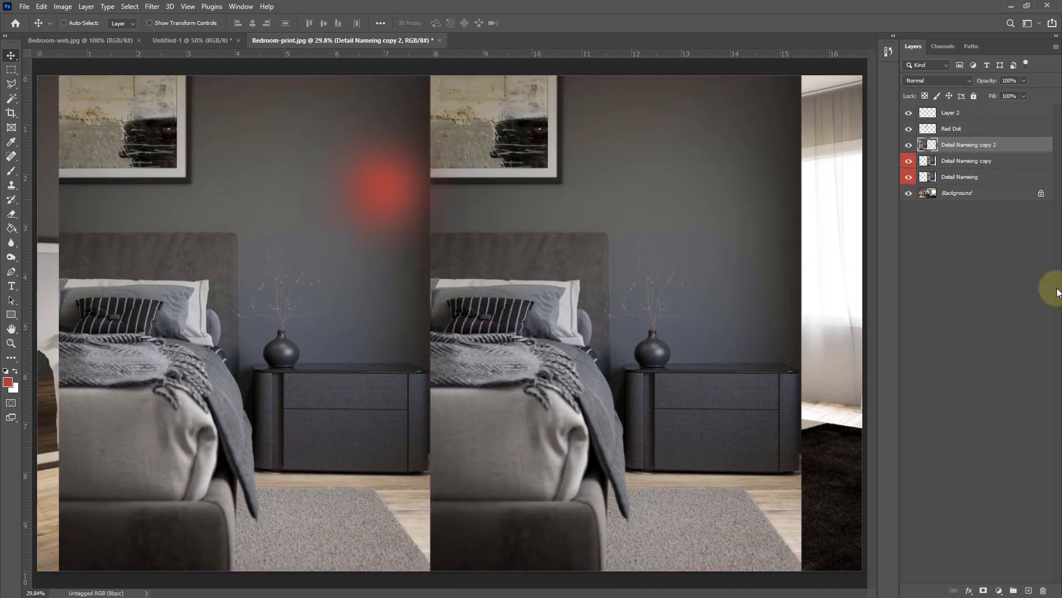
Step: Try to move the locked Background layer with the Move tool
left_click(990, 194)
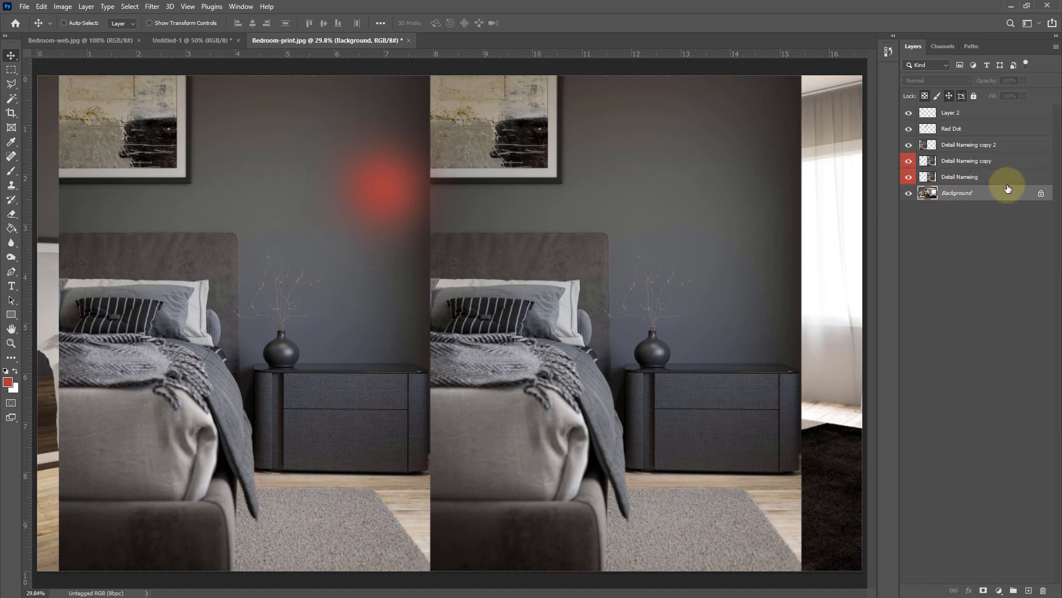
left_click_drag(872, 242, 891, 199)
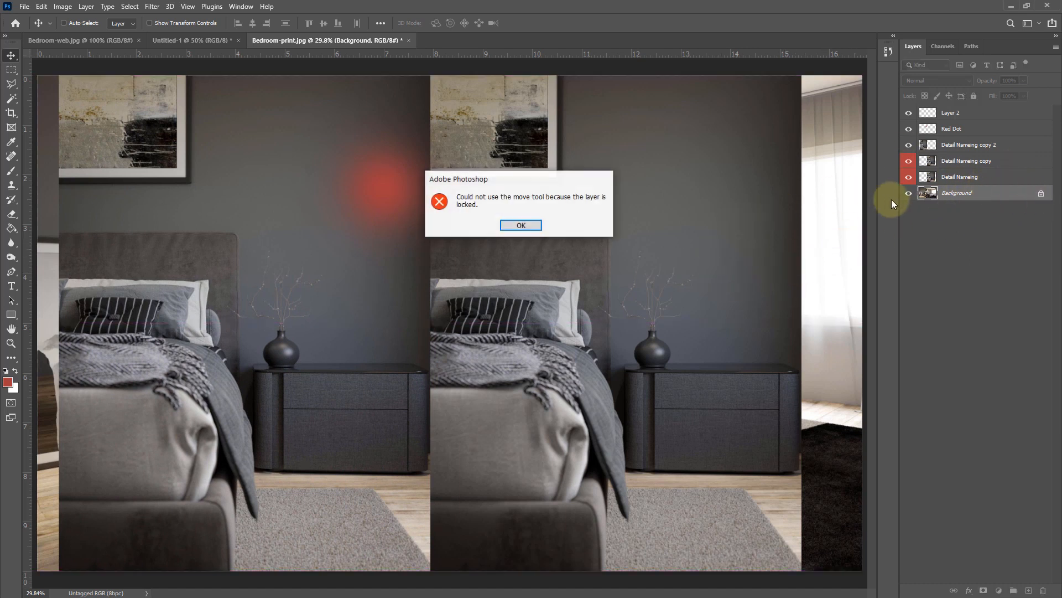
left_click(519, 226)
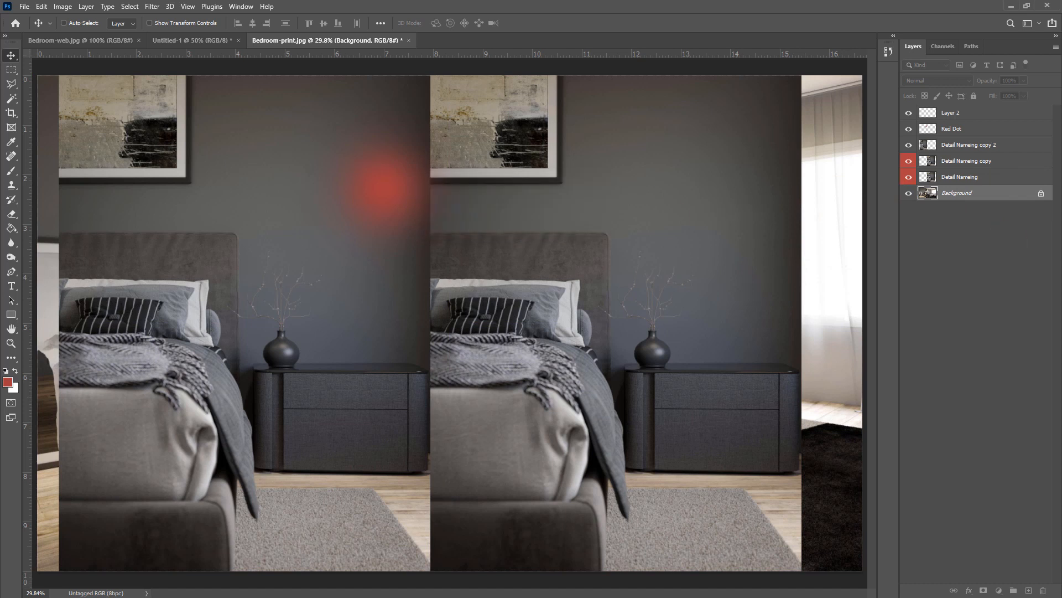
Step: Convert the Background into a regular layer and place it directly above Detail Nameing copy in the stack
double_click(1011, 194)
left_click(620, 181)
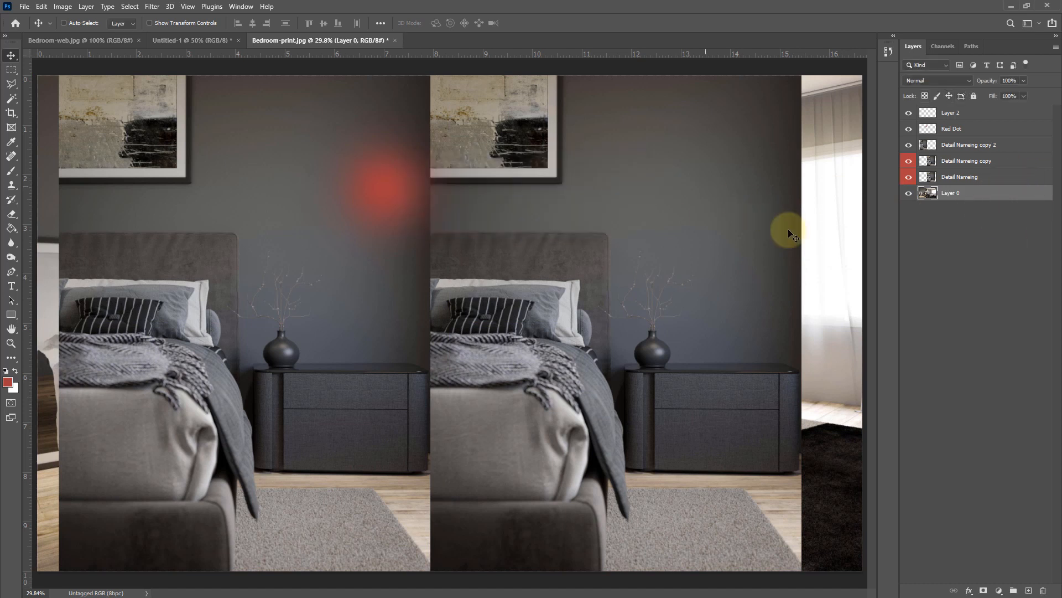
left_click_drag(986, 180, 982, 154)
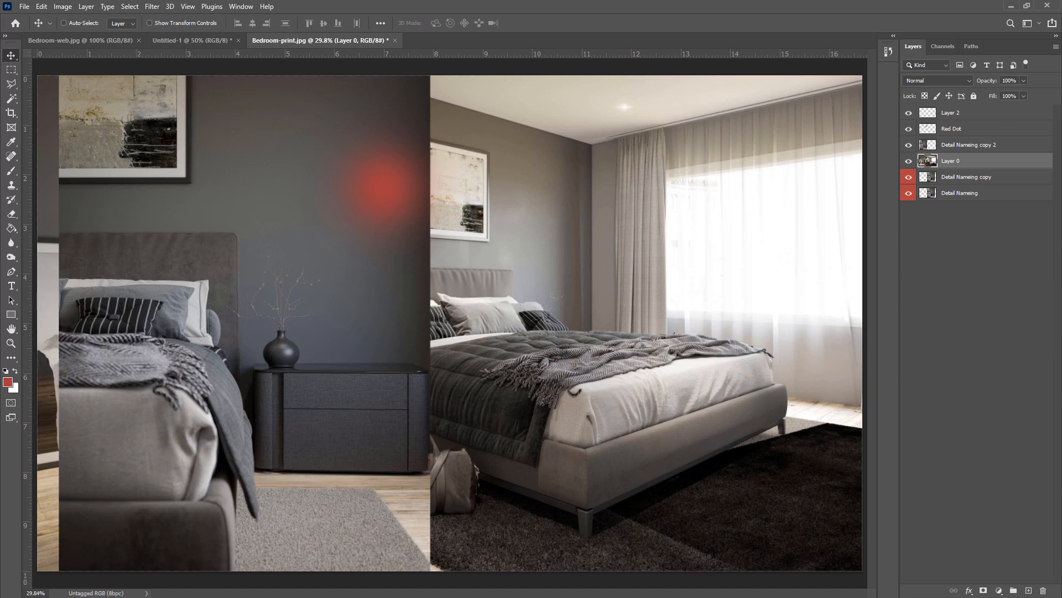
Step: Select the Detail Nameing copy 2 layer directly on the canvas
key("ctrl")
left_click(165, 336, "ctrl")
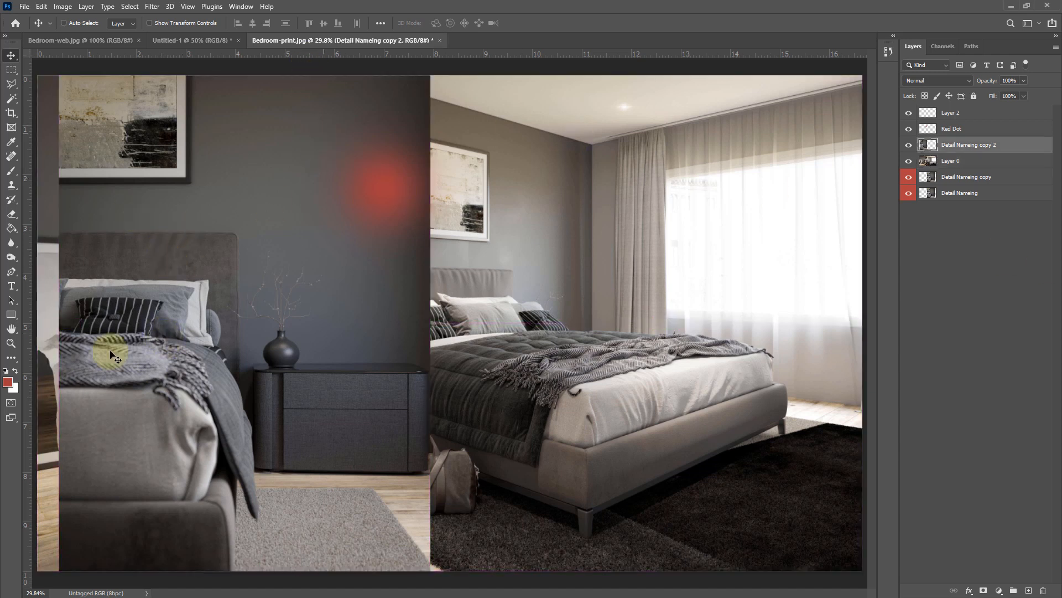
Step: Free Transform the Detail Nameing copy 2 layer, shrinking it and pulling its upper corners inward to form a tapered shape
key("ctrl")
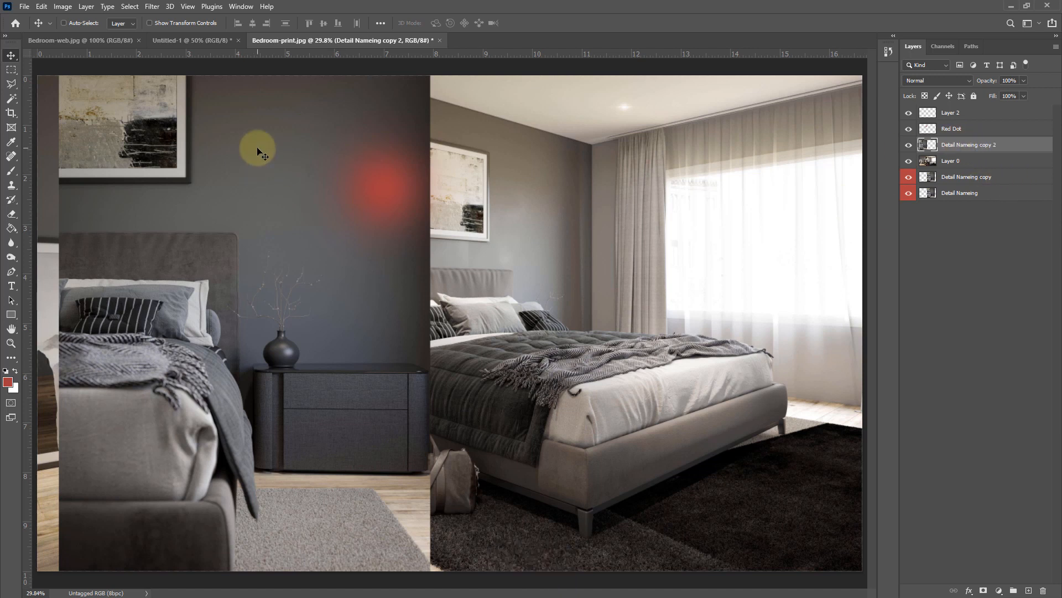
key("ctrl+t")
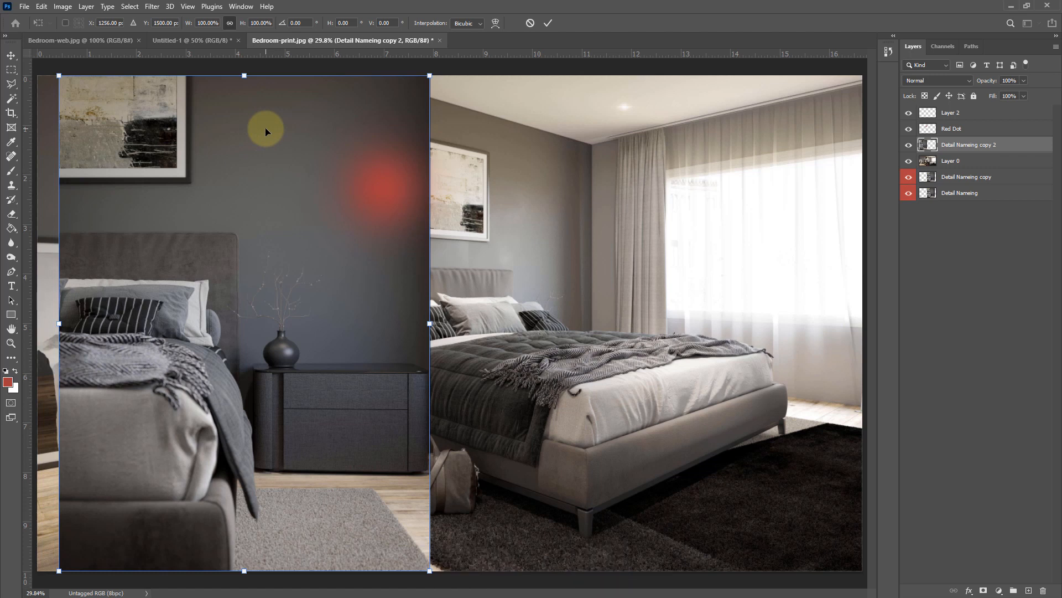
left_click(48, 6)
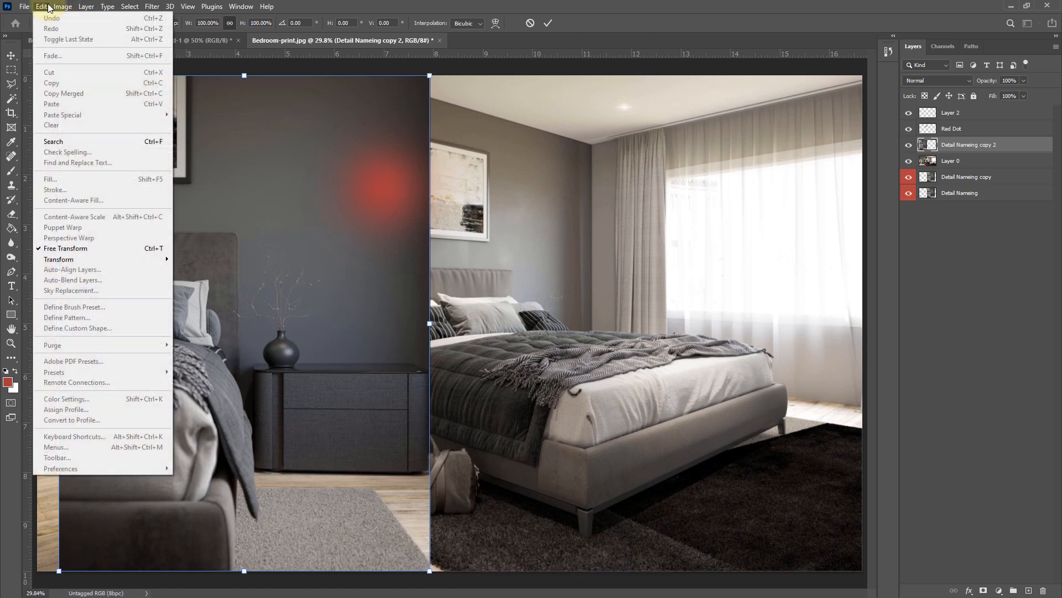
left_click(327, 194)
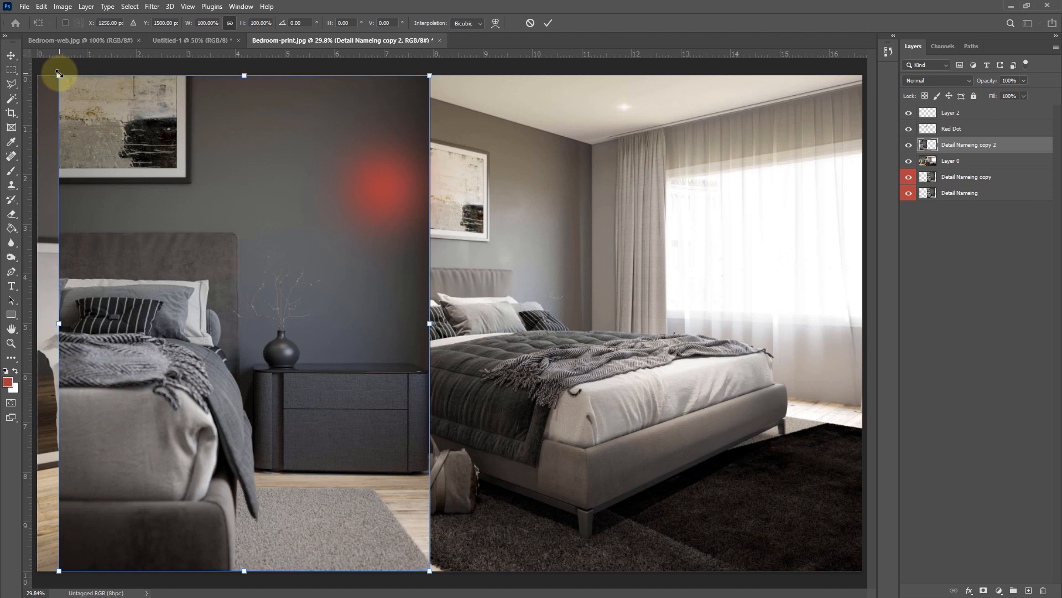
left_click_drag(58, 73, 219, 144)
left_click_drag(429, 138, 374, 147)
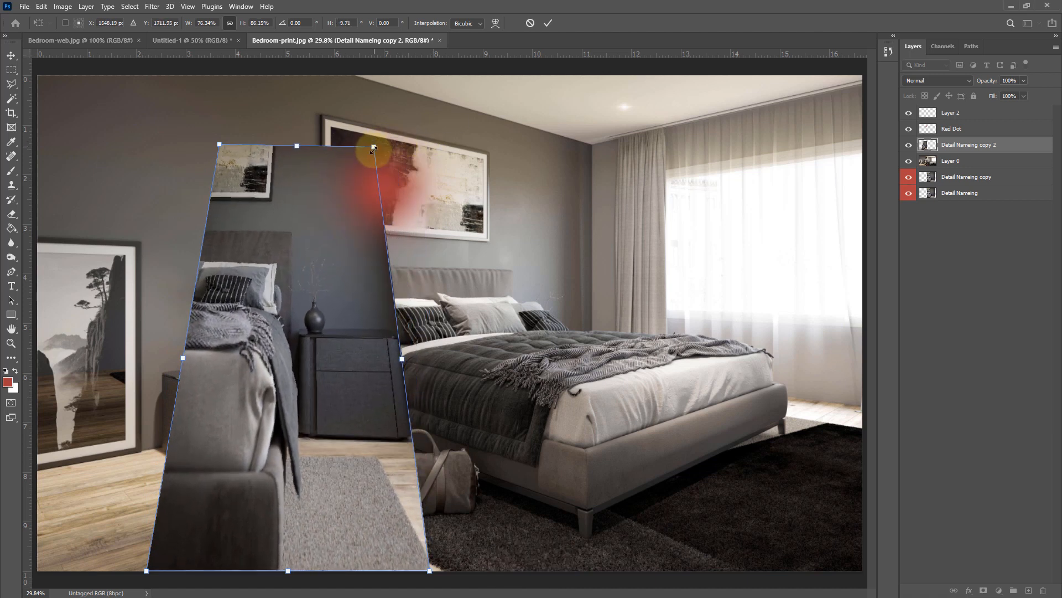
Step: Switch the transform to Perspective and shift the layer's upper-right corner slightly downward
right_click(292, 247)
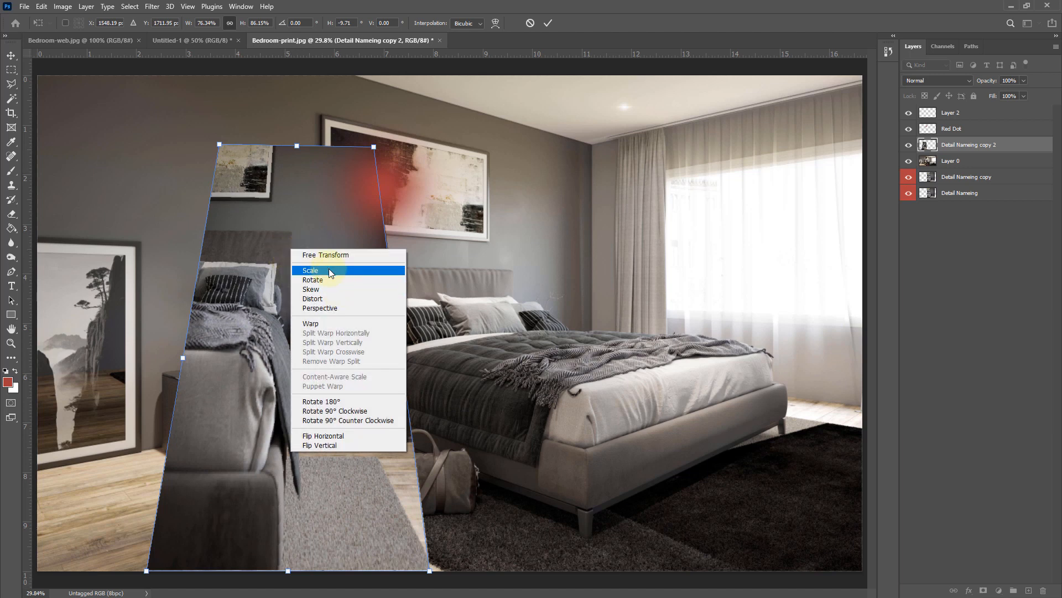
left_click(326, 309)
mouse_move(355, 164)
left_mouse_down()
mouse_move(374, 148)
mouse_move(353, 150)
mouse_move(425, 151)
mouse_move(375, 157)
left_mouse_up()
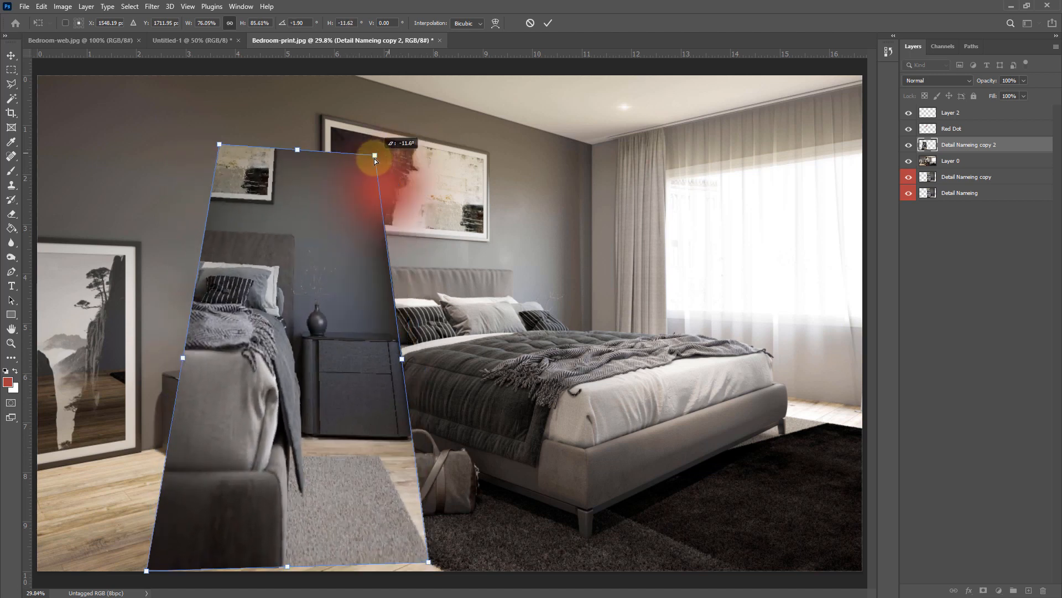
Step: Warp the layer so its right edge bulges outward, apply the transform and move the layer up and to the left
right_click(320, 237)
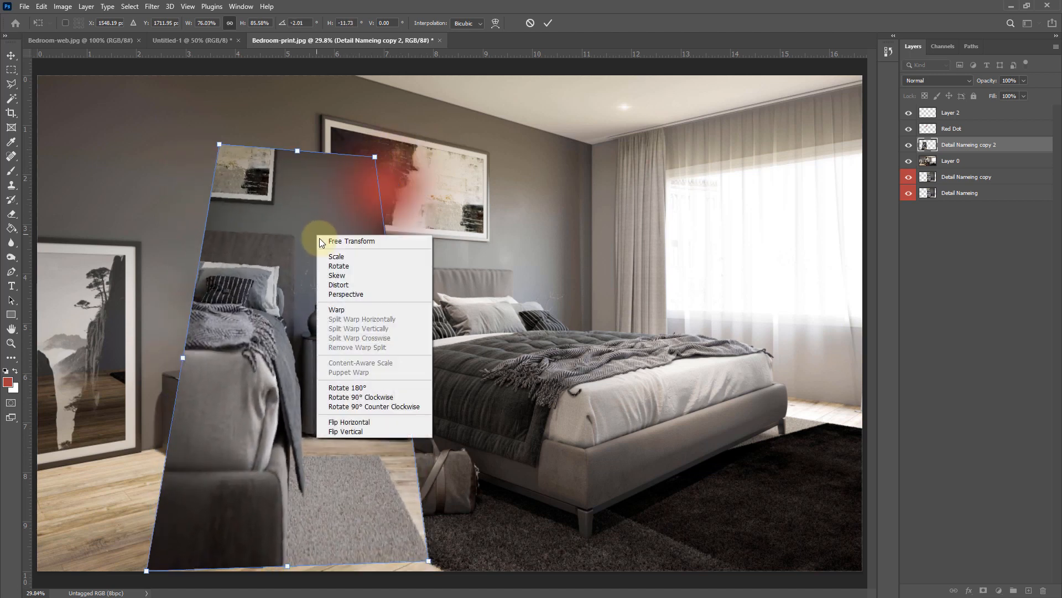
left_click(336, 310)
left_click_drag(291, 318, 429, 299)
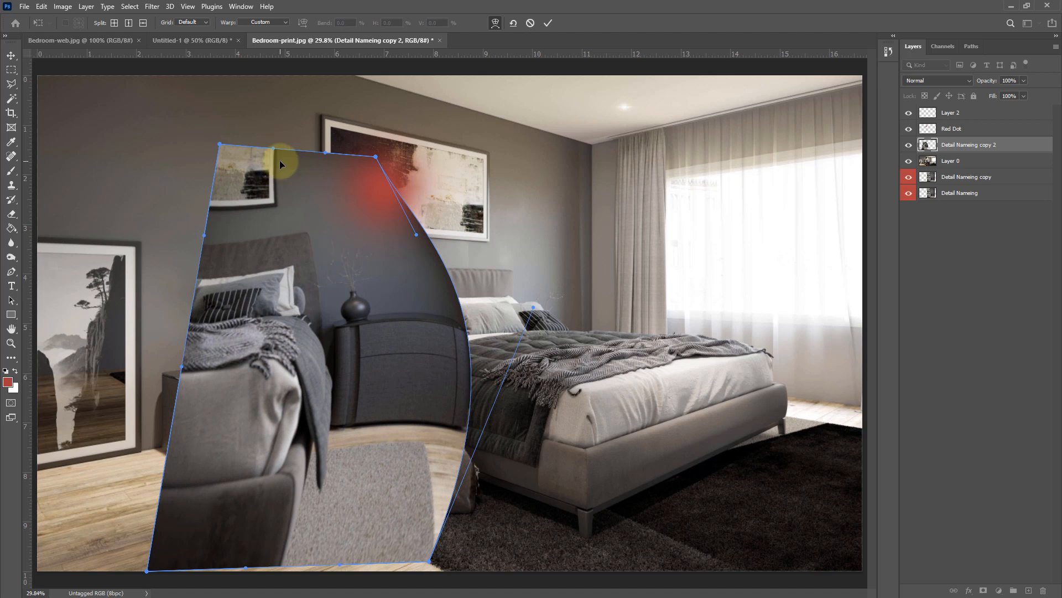
key("Escape")
key("ctrl+shift+t")
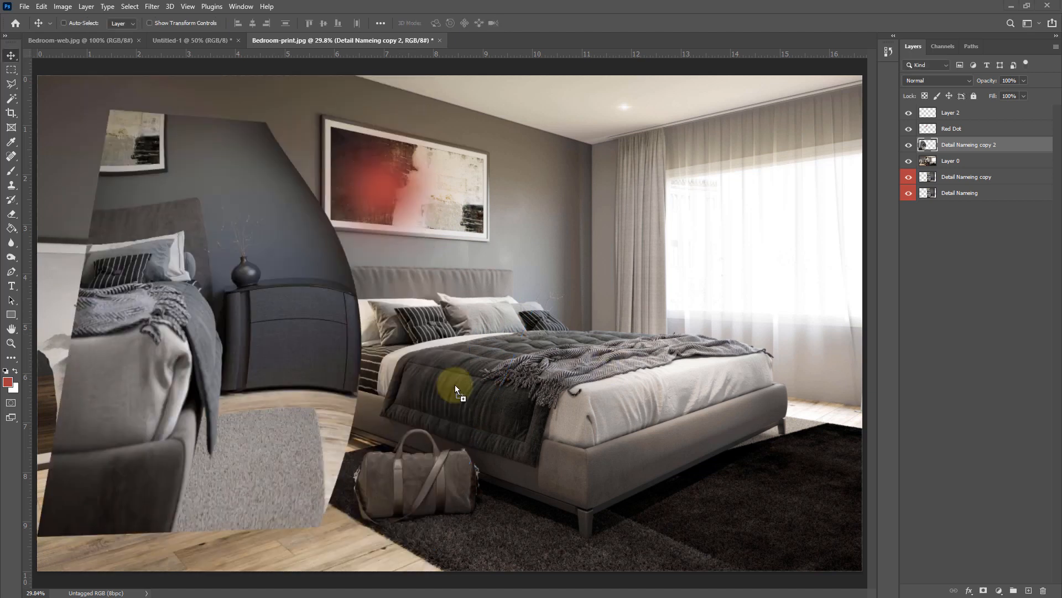
Step: Place the Bathroom image into the bedroom document as a new layer above Detail Nameing copy 2
left_click_drag(587, 283, 587, 283)
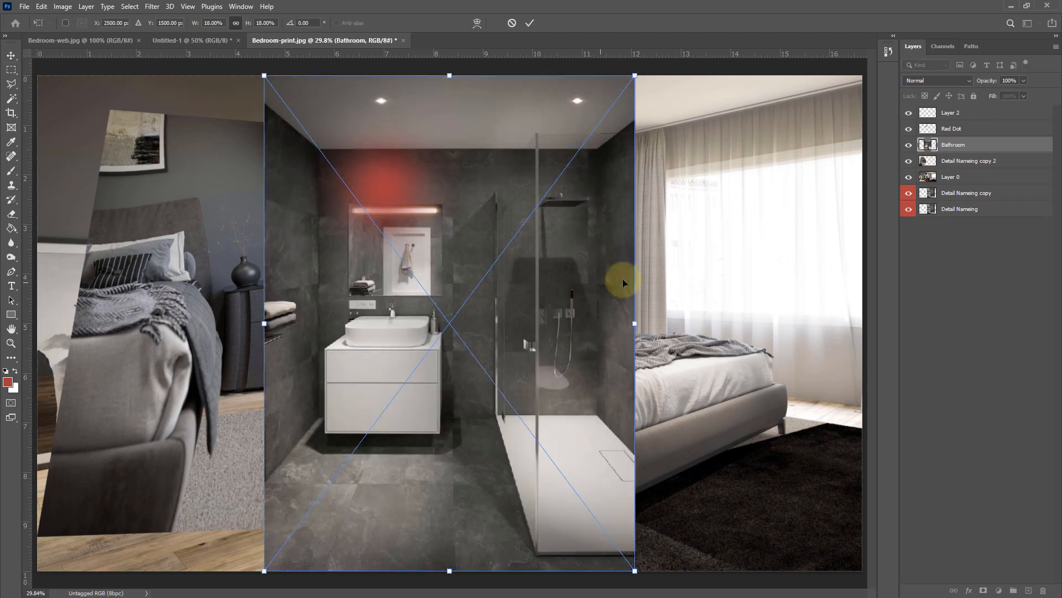
Step: Place the Bathroom image as a layer, scale it to about 13.7% and position it over the window side of the bedroom
key("Return")
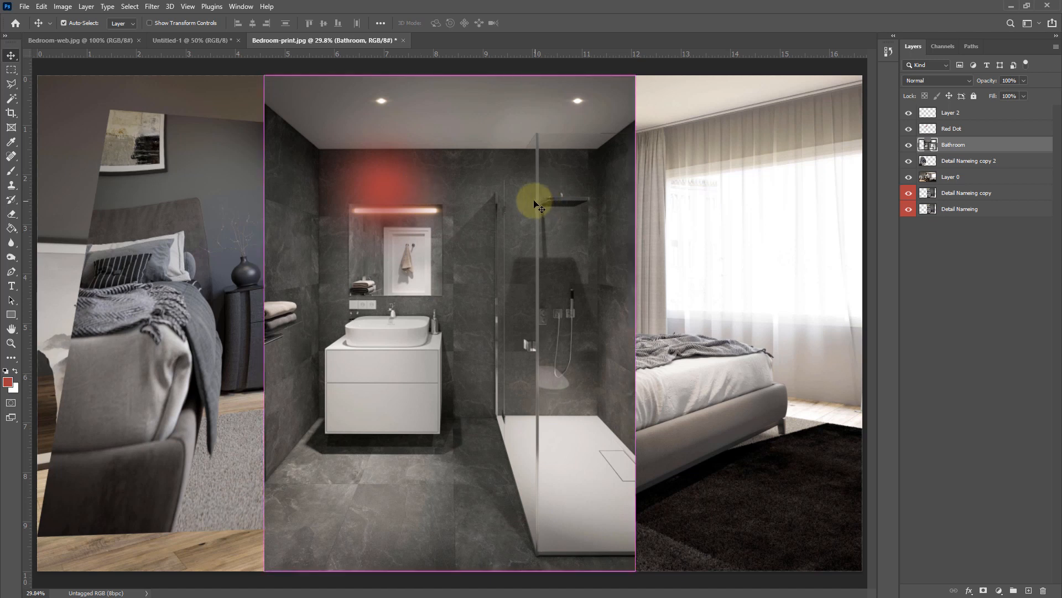
key("ctrl+t")
left_click_drag(262, 72, 356, 194)
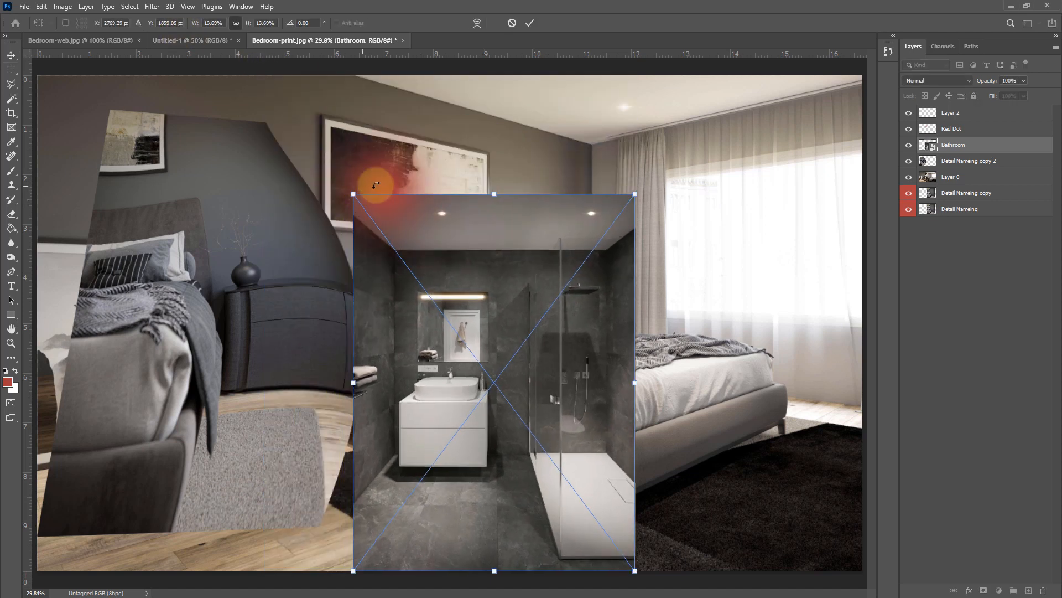
key("Escape")
Step: Try to paint on the Bathroom smart object with the Brush tool, declining to rasterize it
left_click(11, 172)
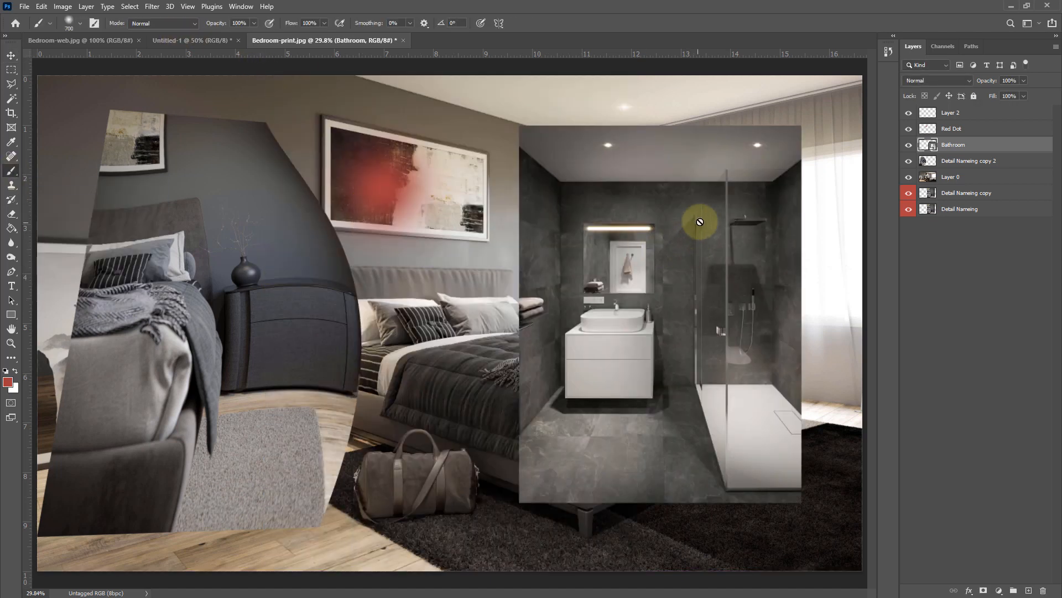
left_click(696, 199)
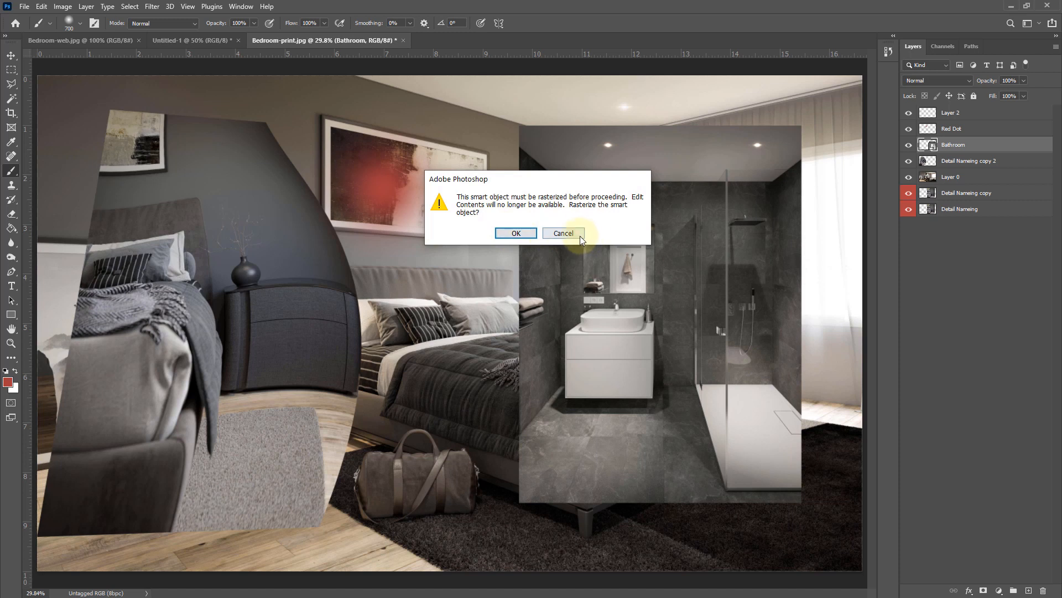
left_click(563, 234)
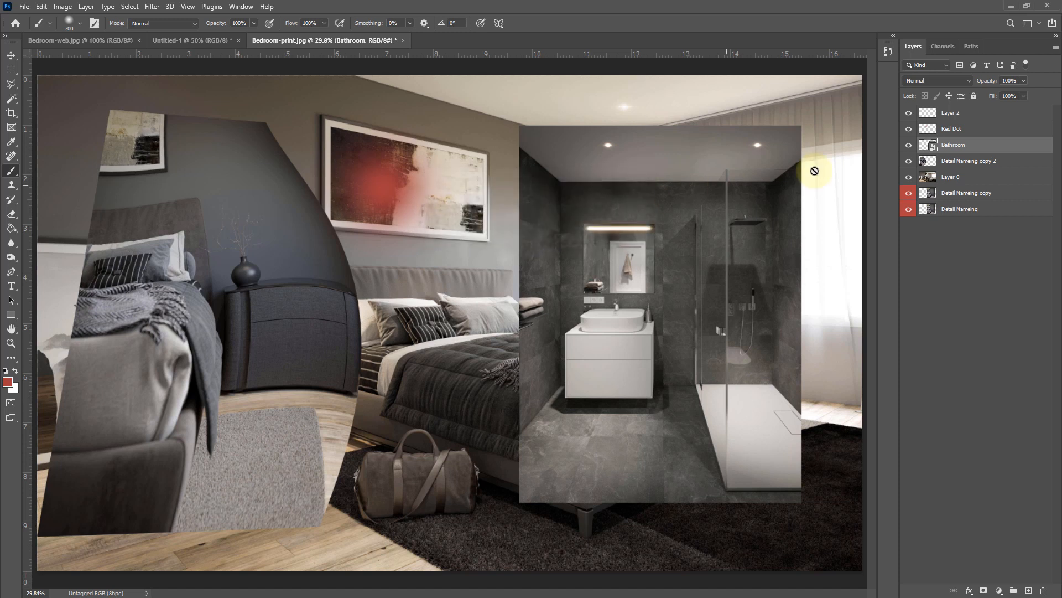
Step: Rasterize the Bathroom layer so that it can be painted on directly
right_click(993, 145)
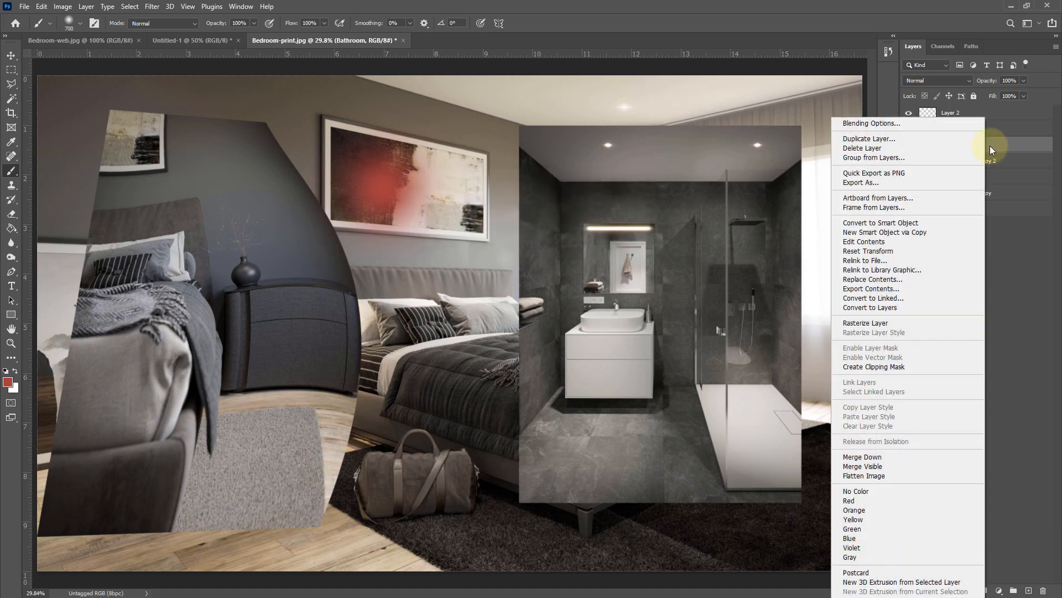
left_click(882, 325)
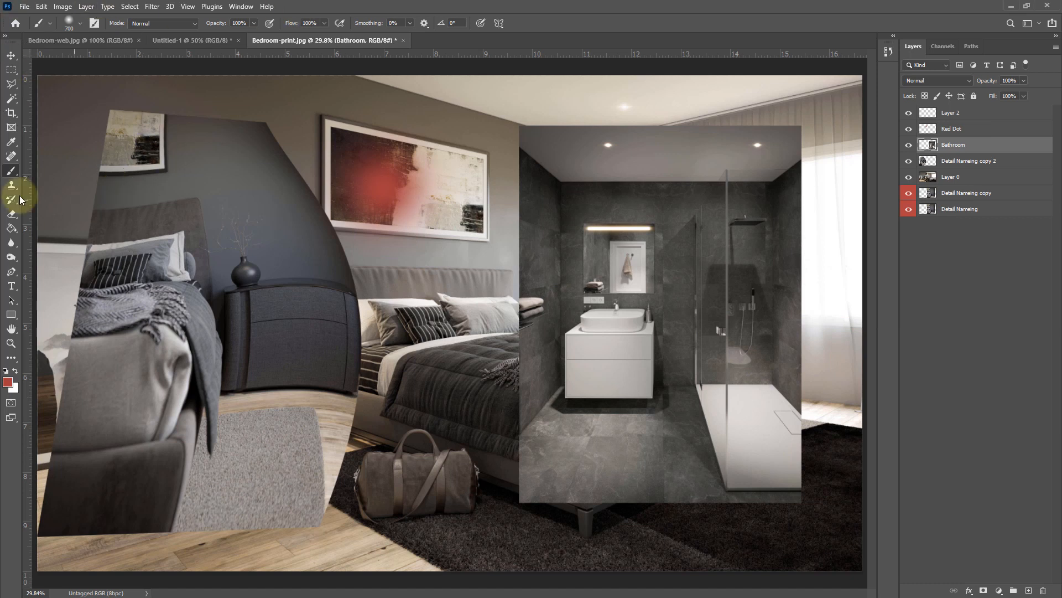
left_click(628, 211)
left_click(722, 283)
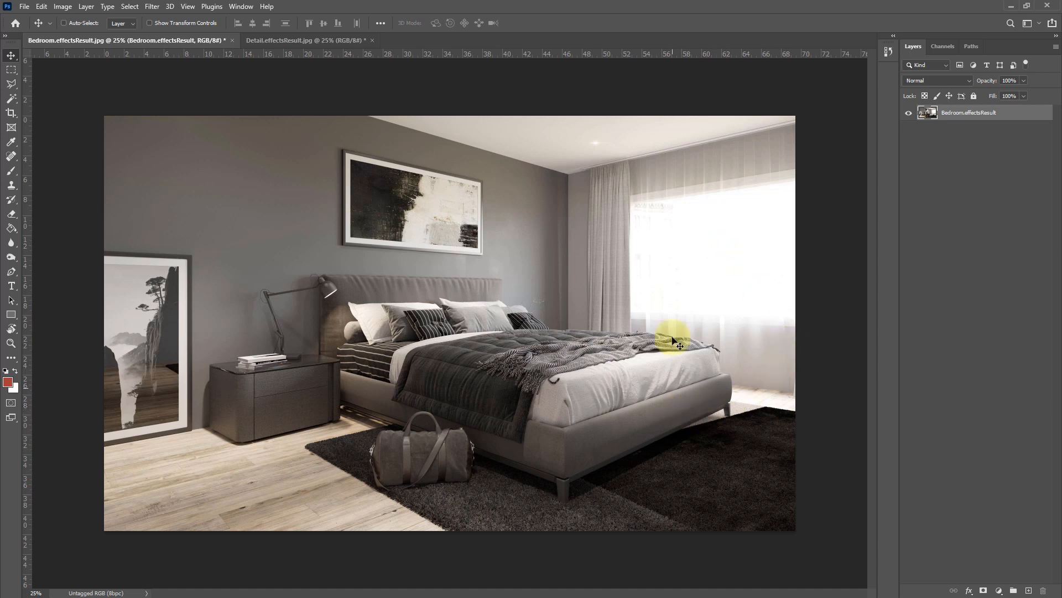
Step: Apply a Brightness/Contrast adjustment directly to the bedroom layer with brightness -46 and contrast 22
left_click(62, 6)
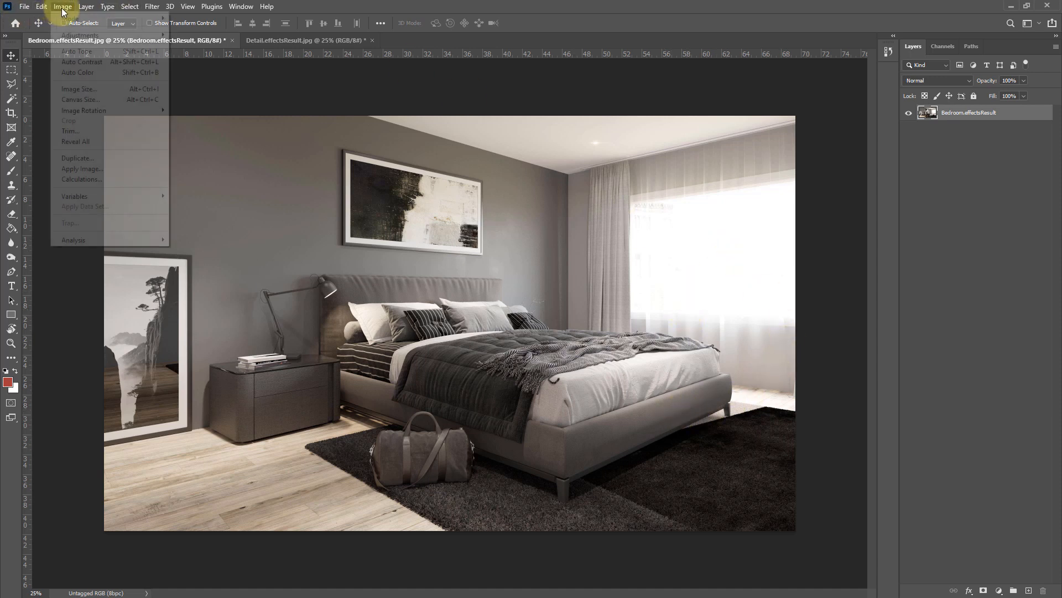
mouse_move(163, 37)
left_click(204, 35)
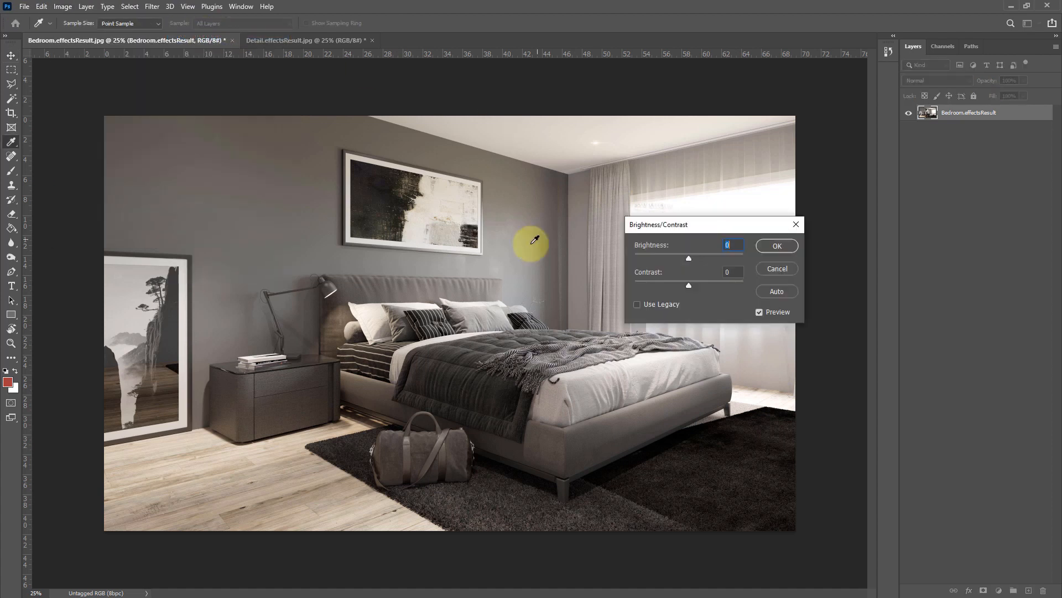
left_click(673, 258)
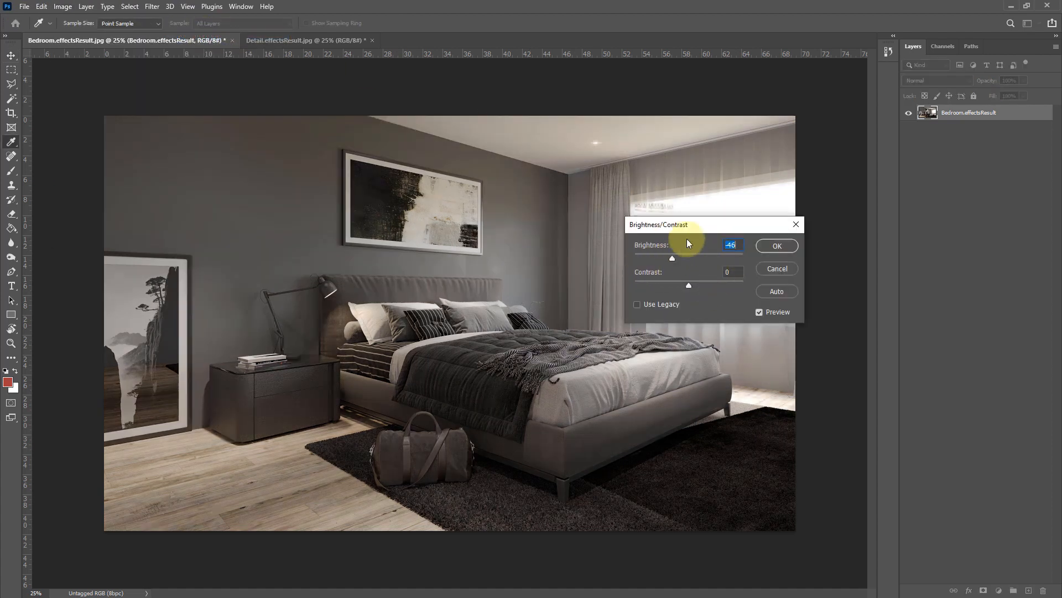
left_click(702, 281)
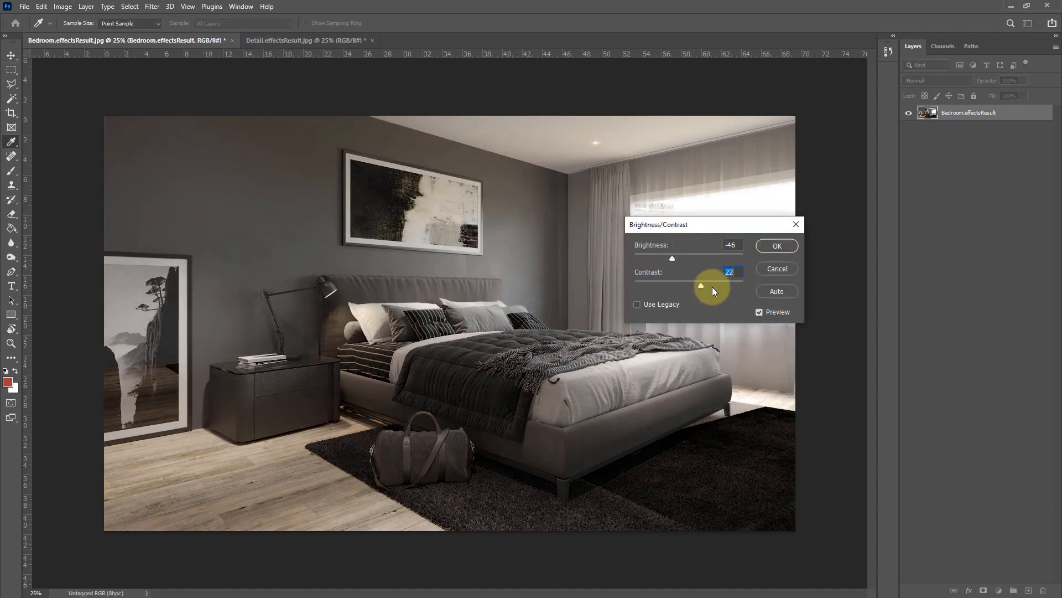
left_click(778, 246)
key("v")
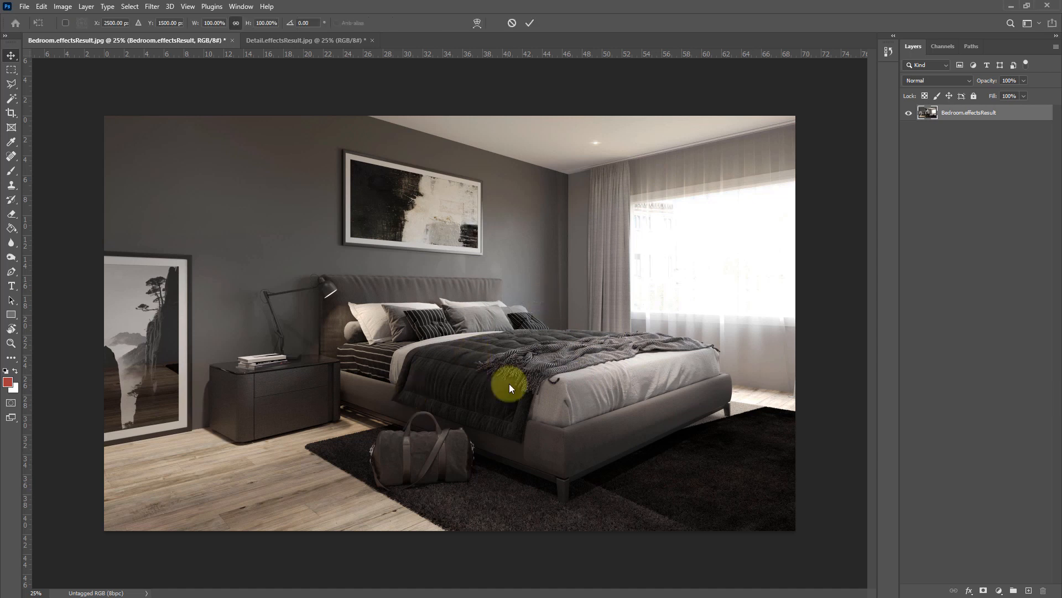
Step: Place the Bedroom.effectsResult image at 100% scale as a new smart object layer above the darkened one
key("ctrl+j")
key("ctrl+t")
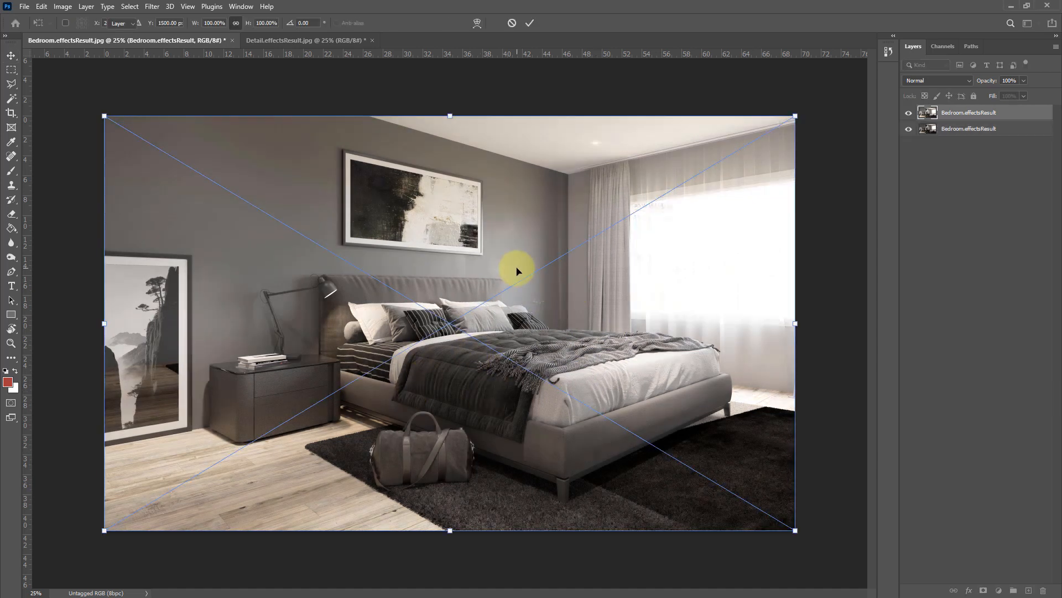
key("Return")
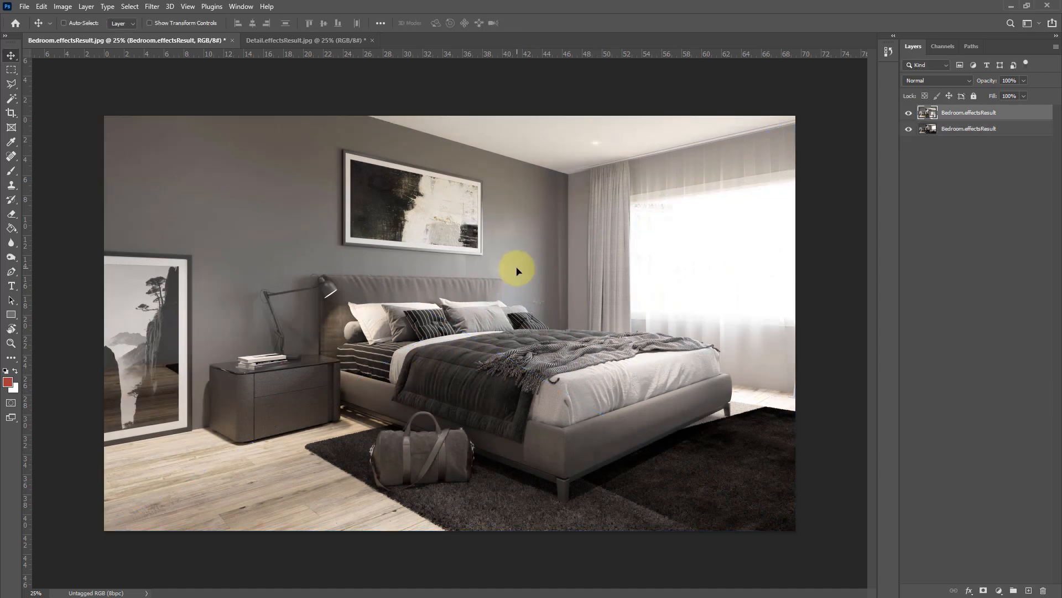
Step: Try a direct Brightness/Contrast adjustment of brightness -54 and contrast 28 on the upper bedroom layer and discard it
left_click(71, 5)
mouse_move(103, 34)
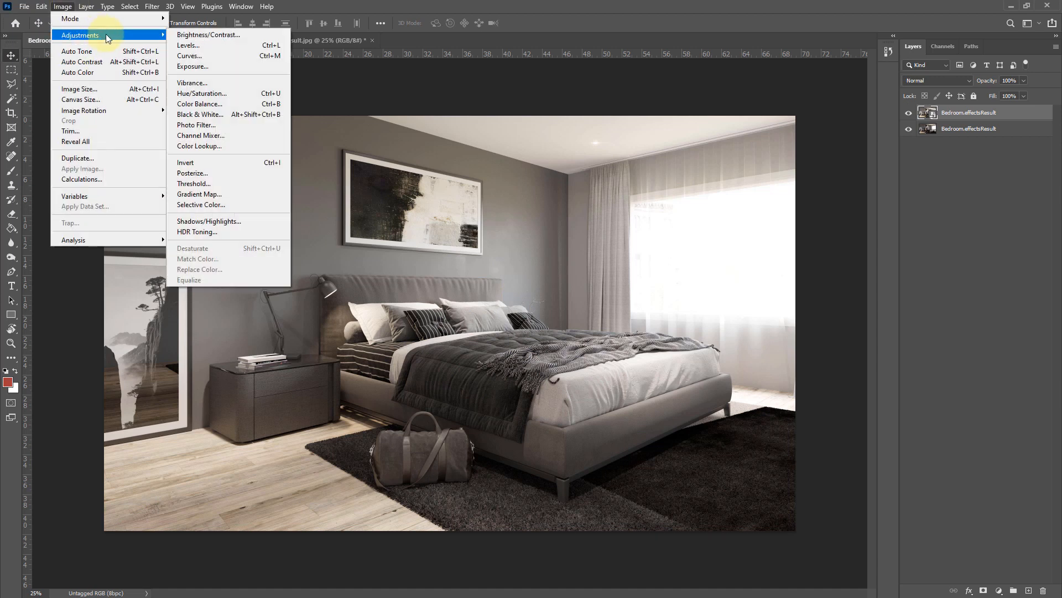
left_click(219, 34)
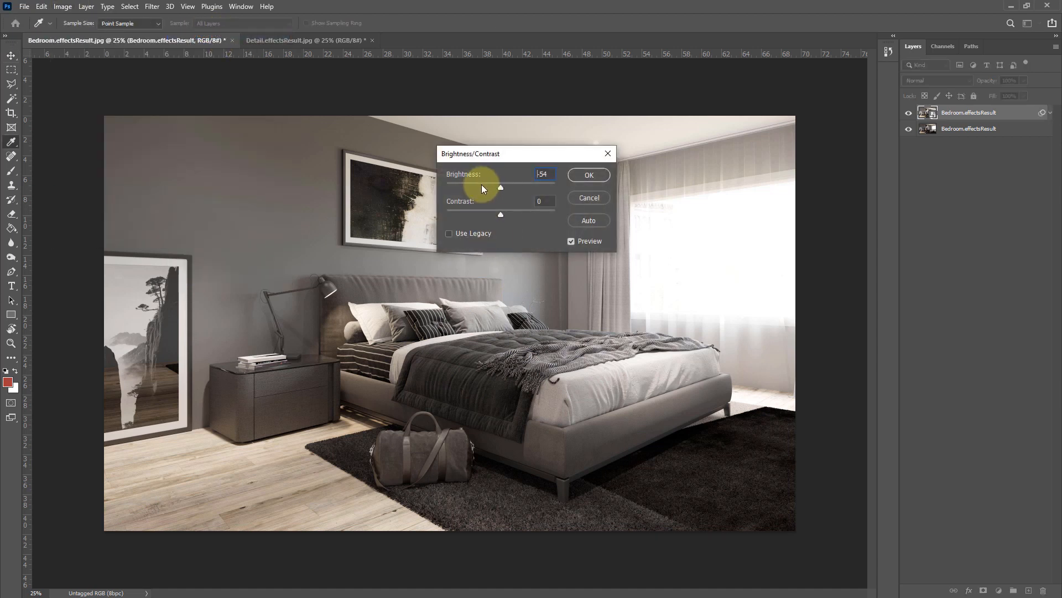
mouse_move(500, 214)
left_mouse_down()
mouse_move(527, 217)
mouse_move(517, 216)
left_mouse_up()
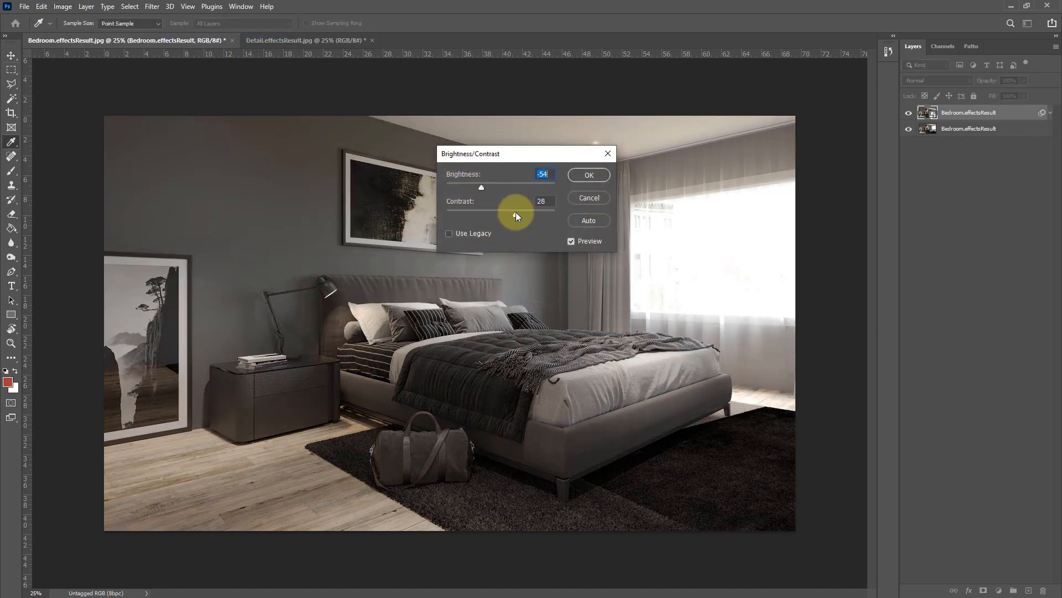
left_click(580, 199)
key("v")
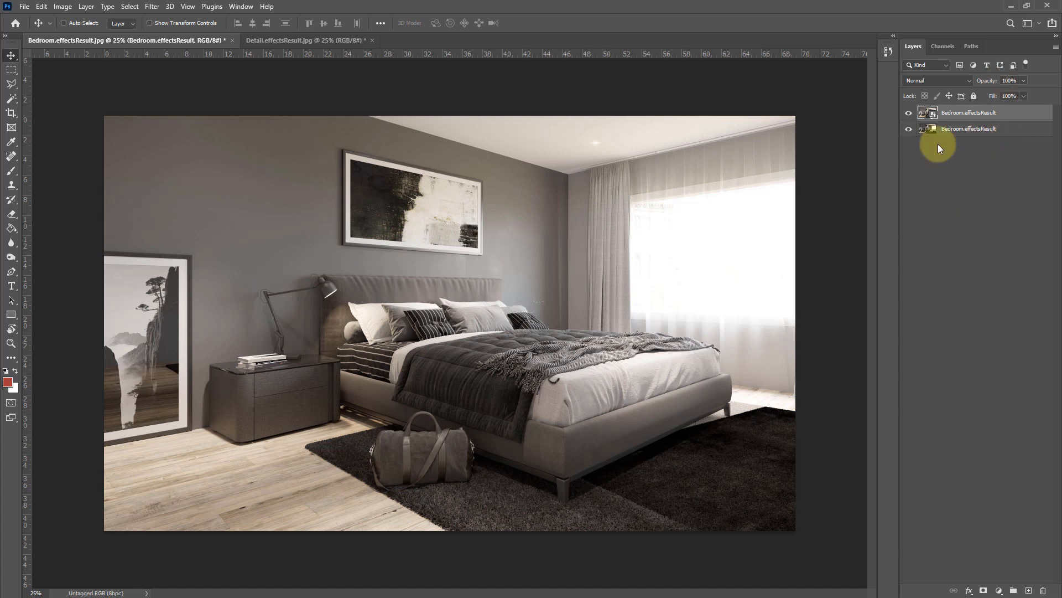
Step: Add a Brightness/Contrast adjustment layer above the bedroom layers with brightness -36 and contrast 23
left_click(999, 591)
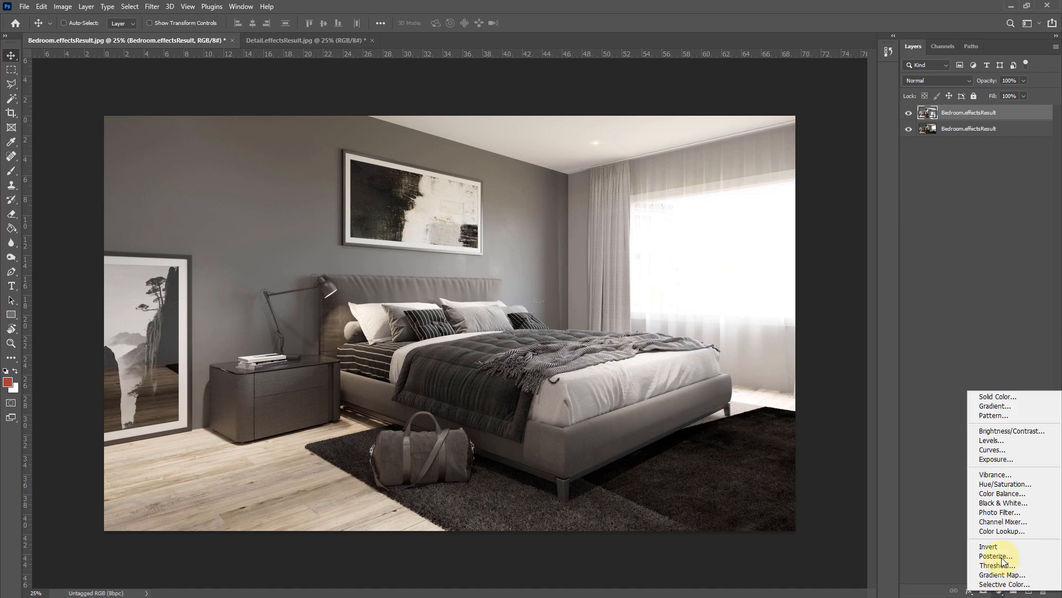
left_click(1010, 434)
left_click(700, 159)
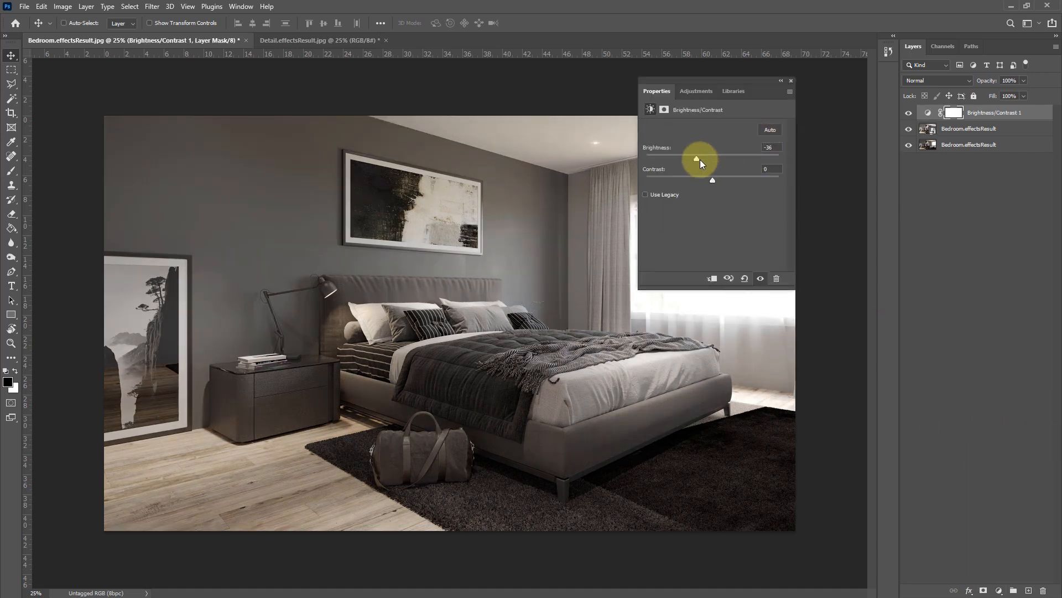
left_click(728, 177)
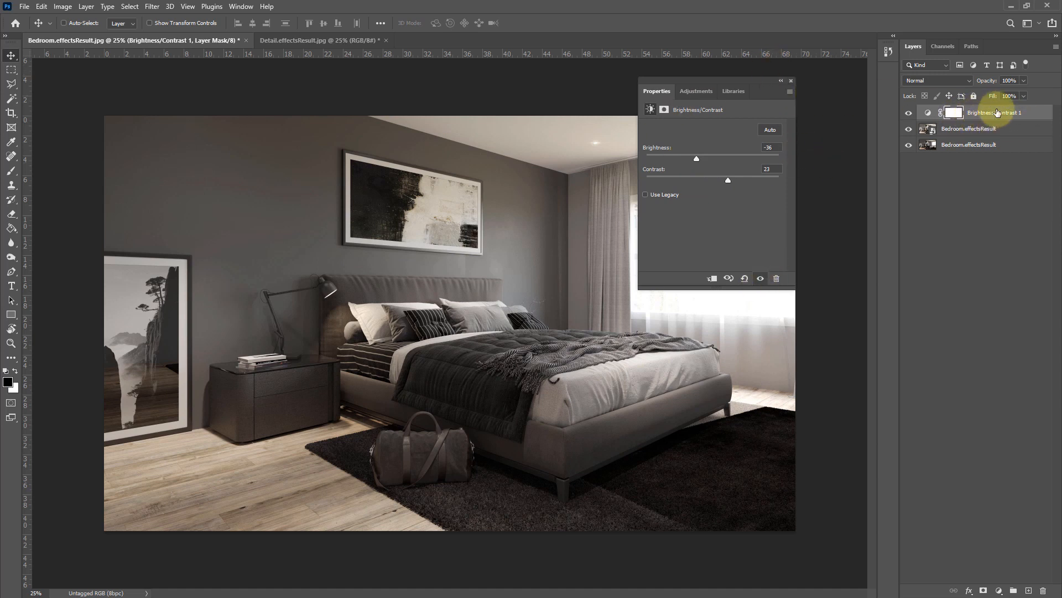
Step: Toggle the Brightness/Contrast adjustment layer off and on to compare the bedroom image with and without it
left_click_drag(745, 82, 839, 59)
left_click(909, 113)
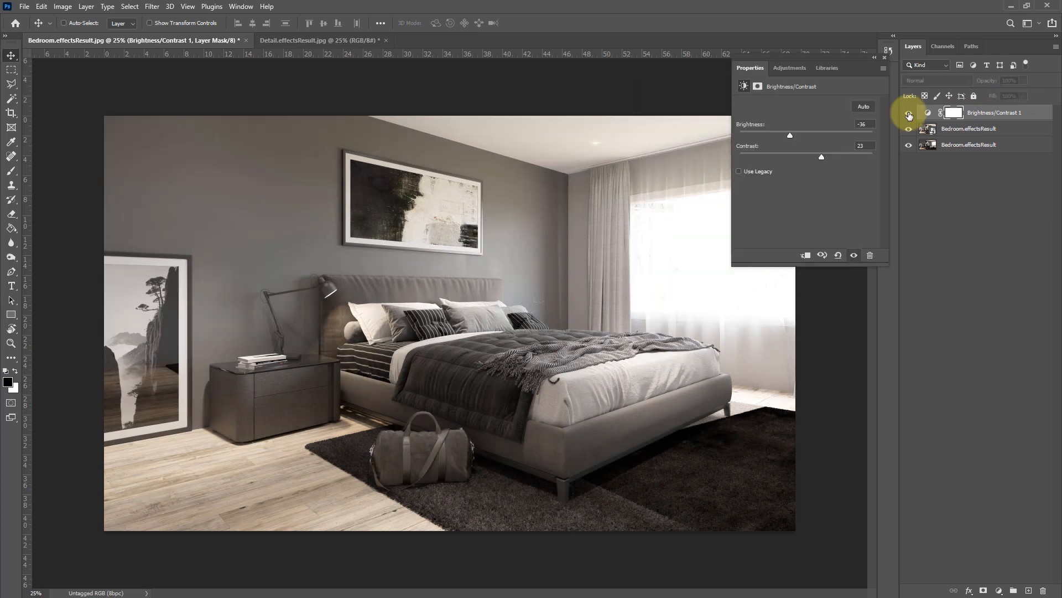
left_click(909, 113)
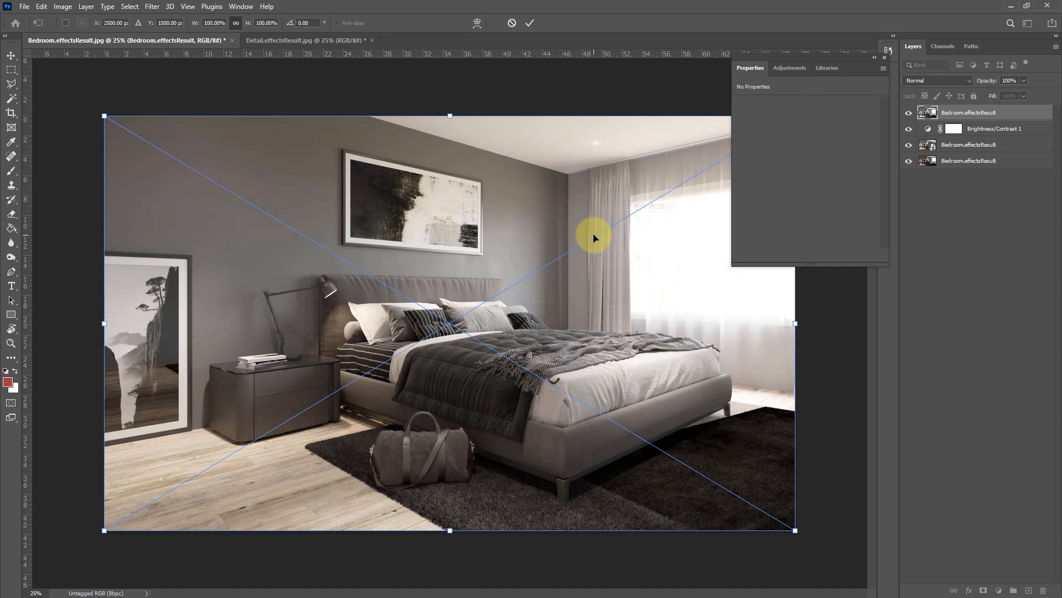
Step: Place another copy of the bedroom image and move the Brightness/Contrast adjustment layer above it
key("Return")
left_click_drag(984, 130, 981, 108)
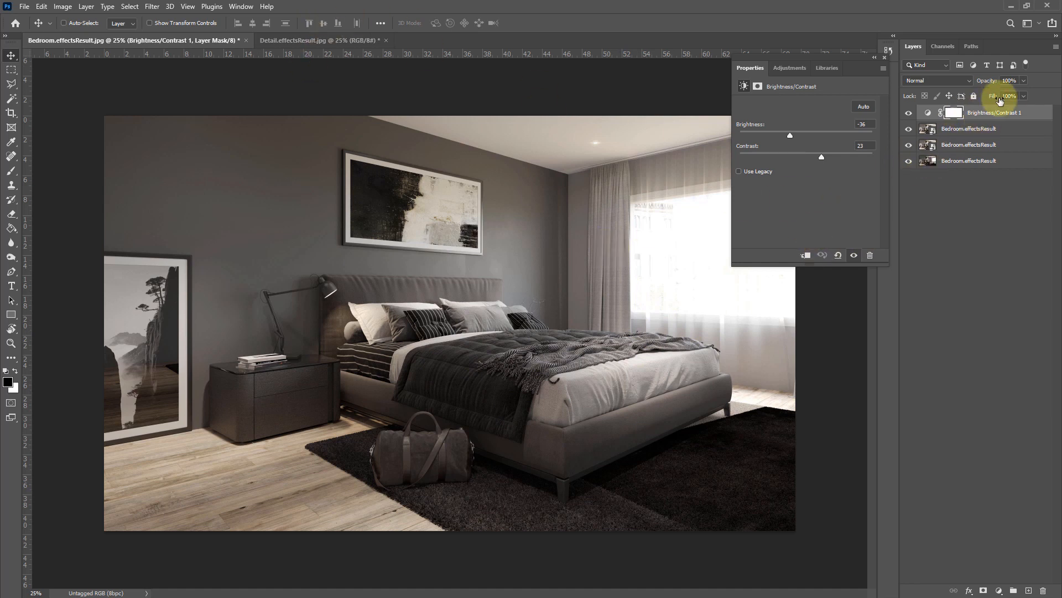
Step: Copy the Brightness/Contrast adjustment layer into Detail.effectsResult.jpg and compare the two documents
left_click_drag(362, 138, 410, 209)
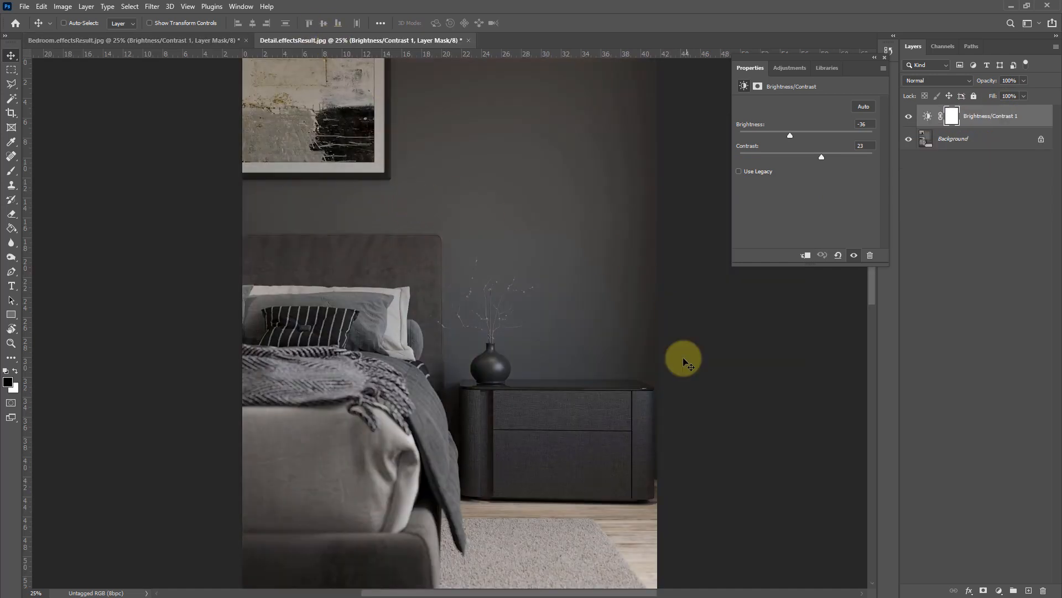
left_click(208, 40)
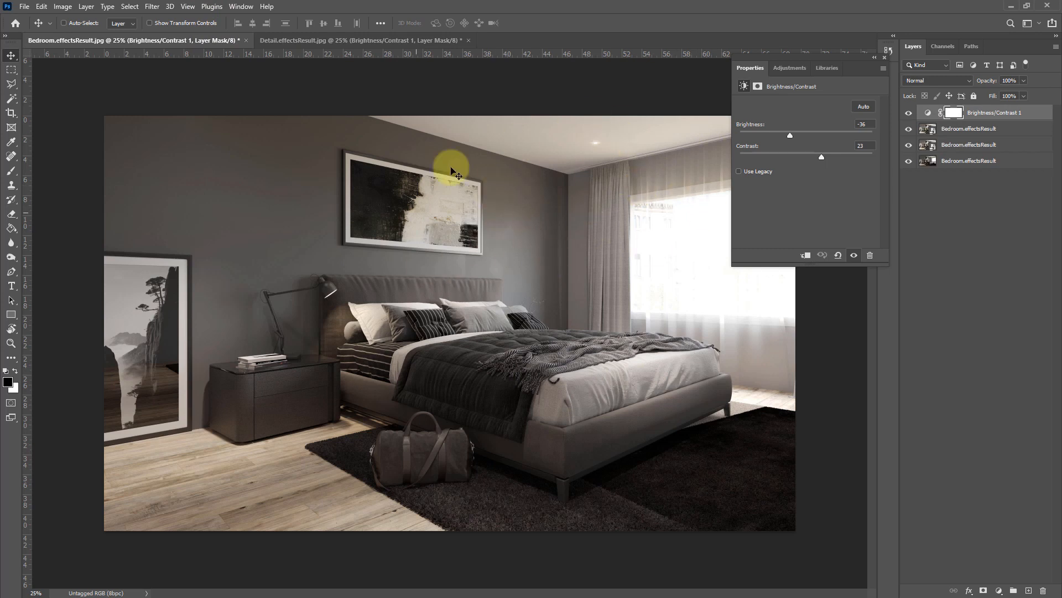
left_click(367, 40)
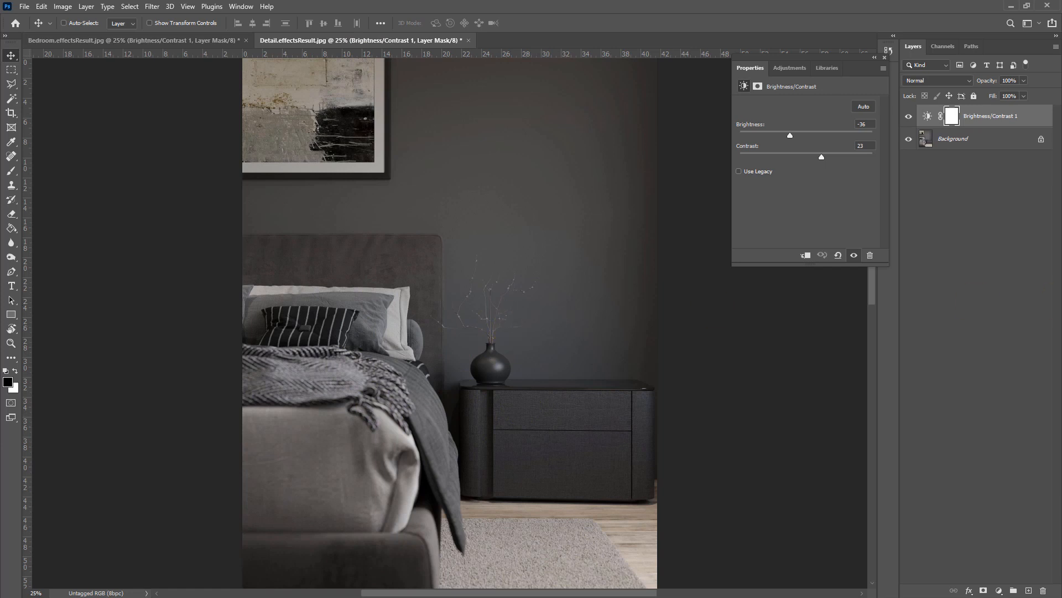
Step: Delete the adjustment layer and the surplus image layers in Bedroom.effectsResult.jpg, leaving a single bedroom smart object
key("ctrl+Tab")
left_click(991, 114)
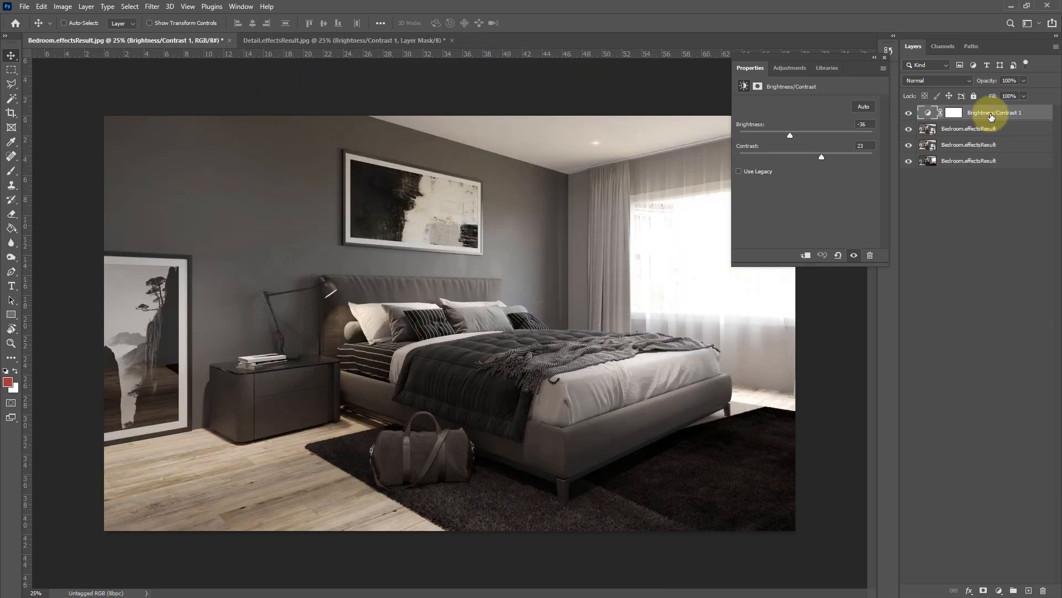
key("Delete")
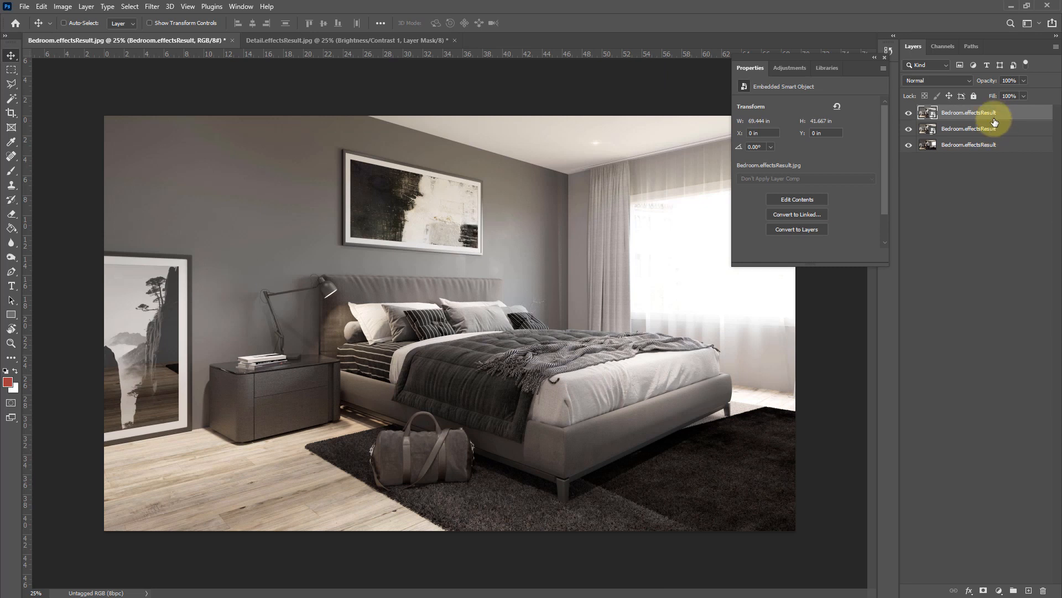
key("Delete")
left_click(994, 128)
key("Delete")
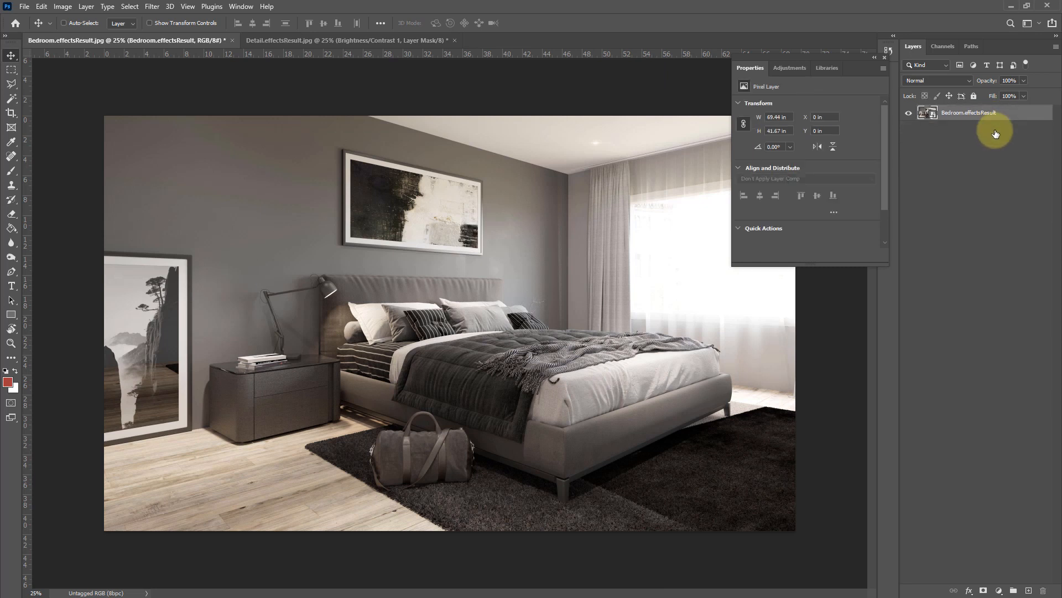
key("Delete")
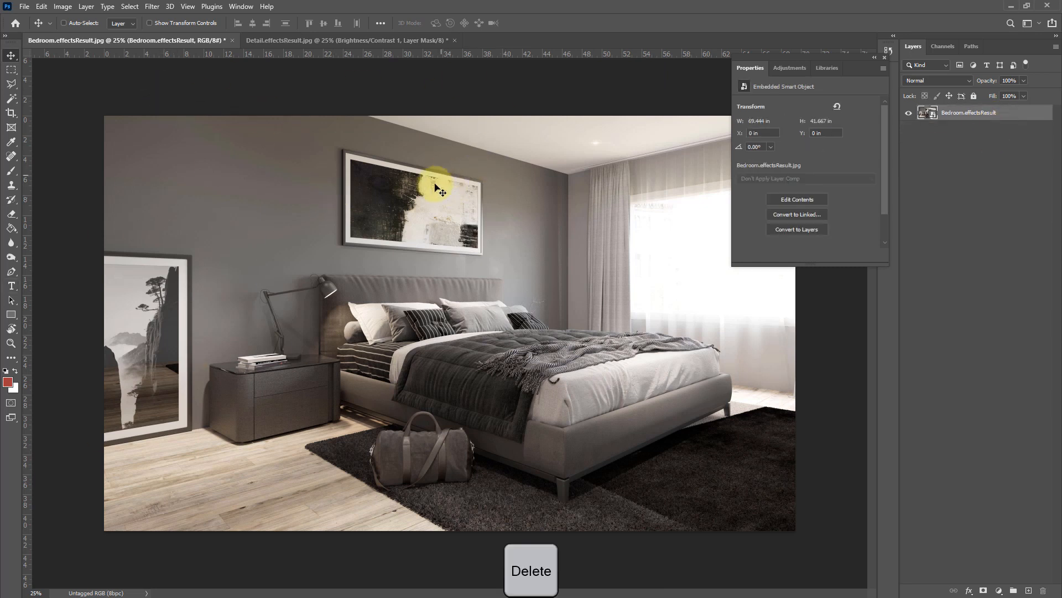
Step: Close the floating layer properties and add a Levels adjustment layer above the bedroom image
left_click(884, 59)
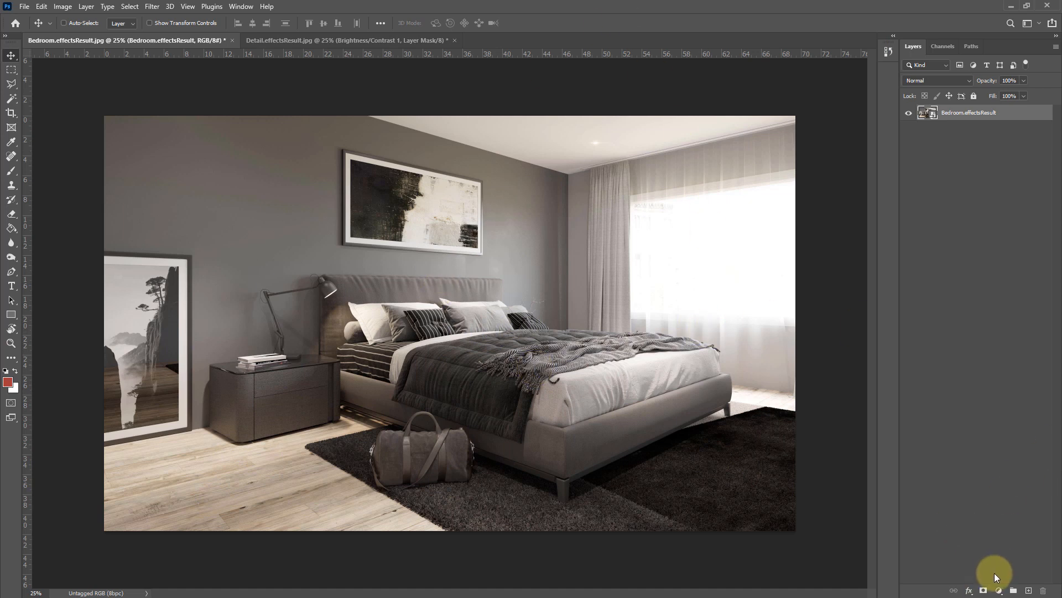
left_click(998, 590)
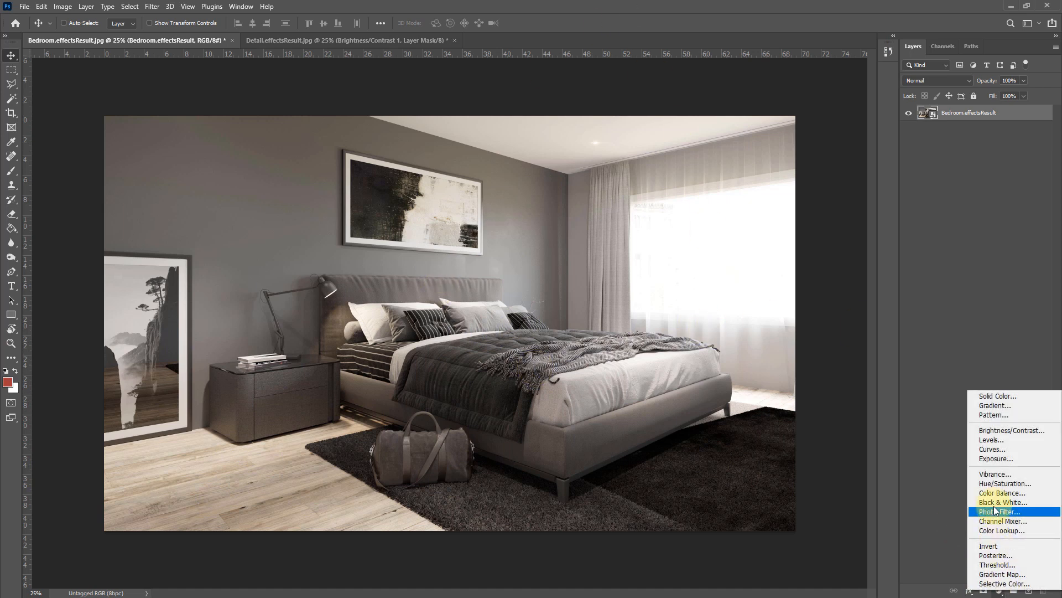
left_click(1002, 439)
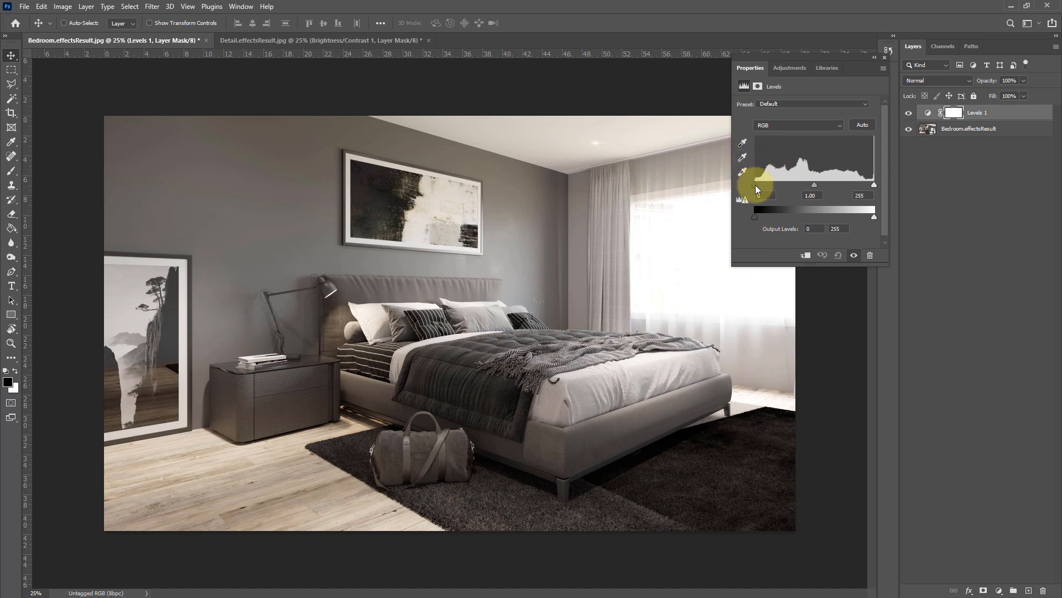
Step: Try the shadow and highlight input sliders of the bedroom's Levels layer and look briefly at Detail.effectsResult.jpg
mouse_move(756, 186)
left_mouse_down()
mouse_move(794, 190)
mouse_move(755, 188)
left_mouse_up()
mouse_move(874, 184)
left_mouse_down()
mouse_move(847, 187)
mouse_move(878, 193)
left_mouse_up()
left_click(376, 42)
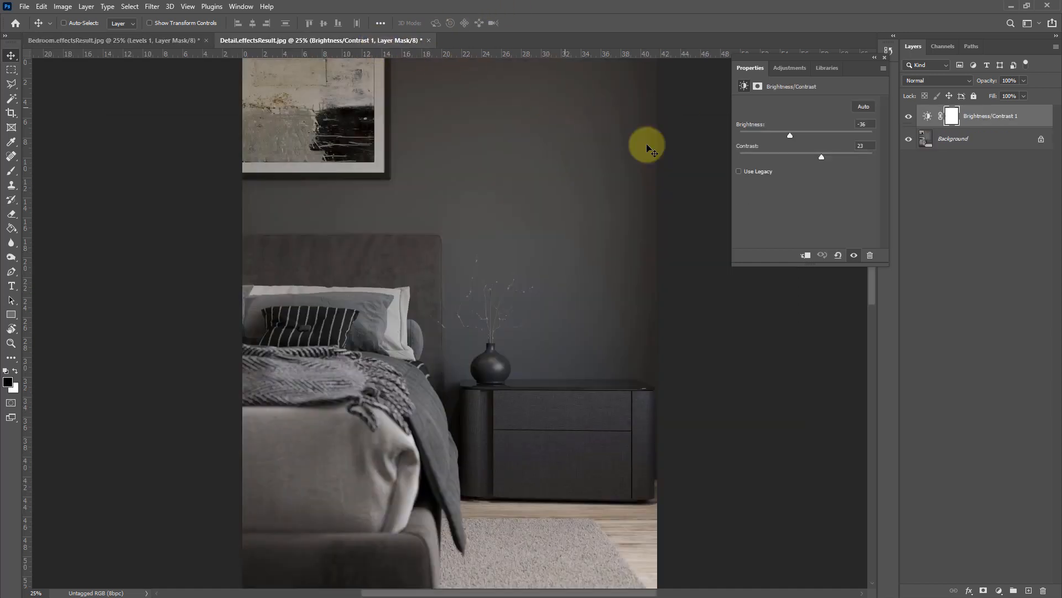
left_click(175, 41)
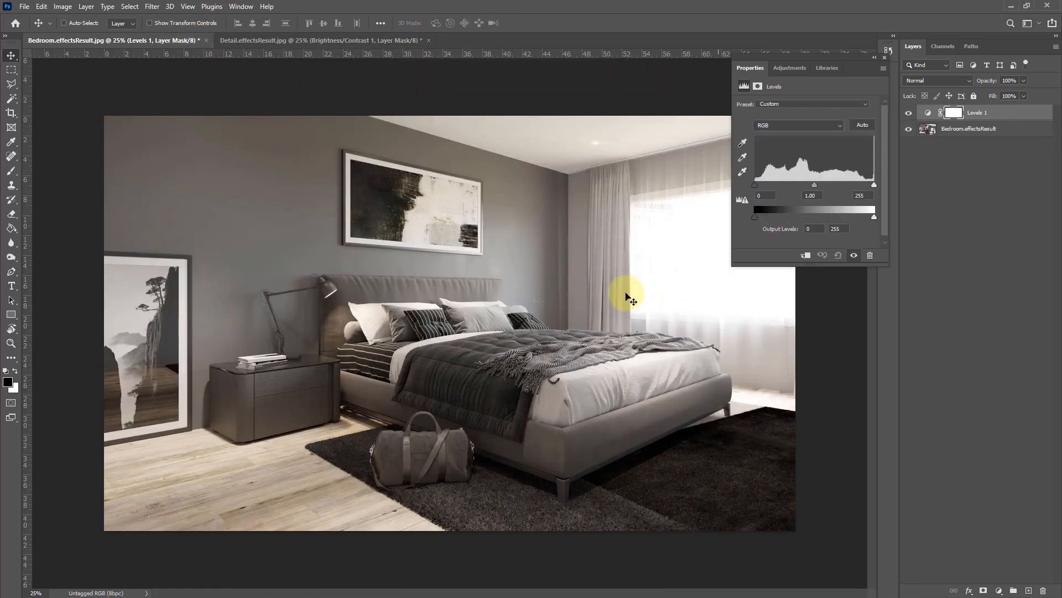
Step: In Detail.effectsResult.jpg, replace the Brightness/Contrast layer with a Levels adjustment layer using a highlight input of 234 and midtones of 0.77
left_click(262, 44)
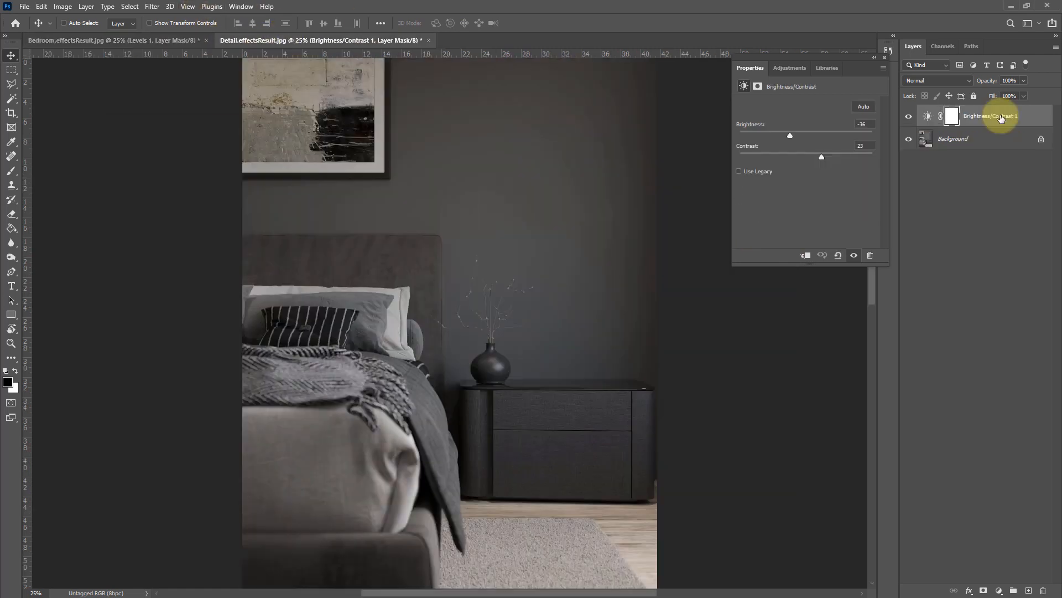
left_click_drag(996, 114, 1044, 591)
left_click(998, 591)
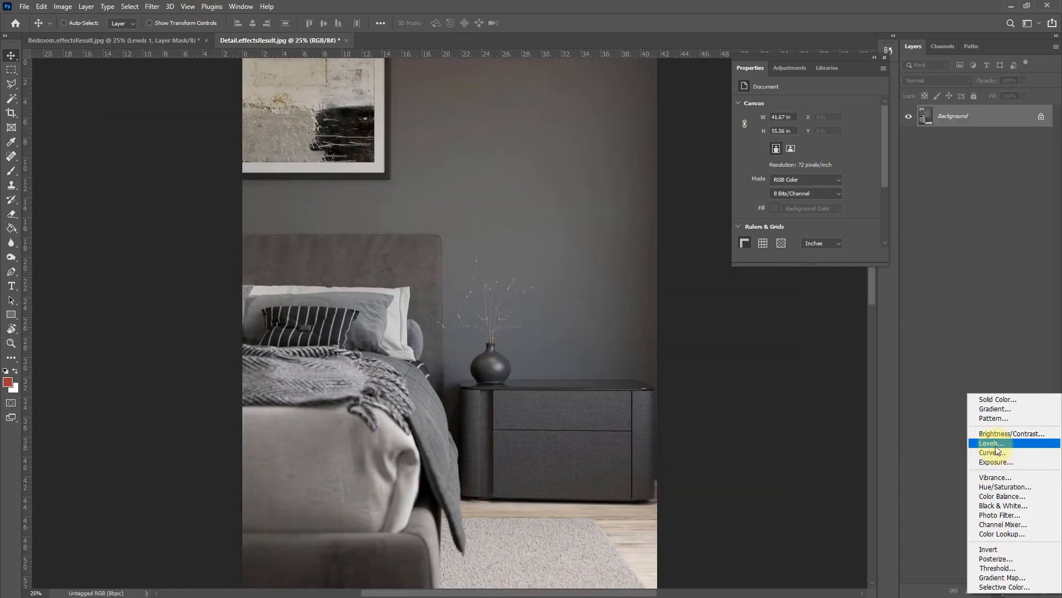
left_click(990, 441)
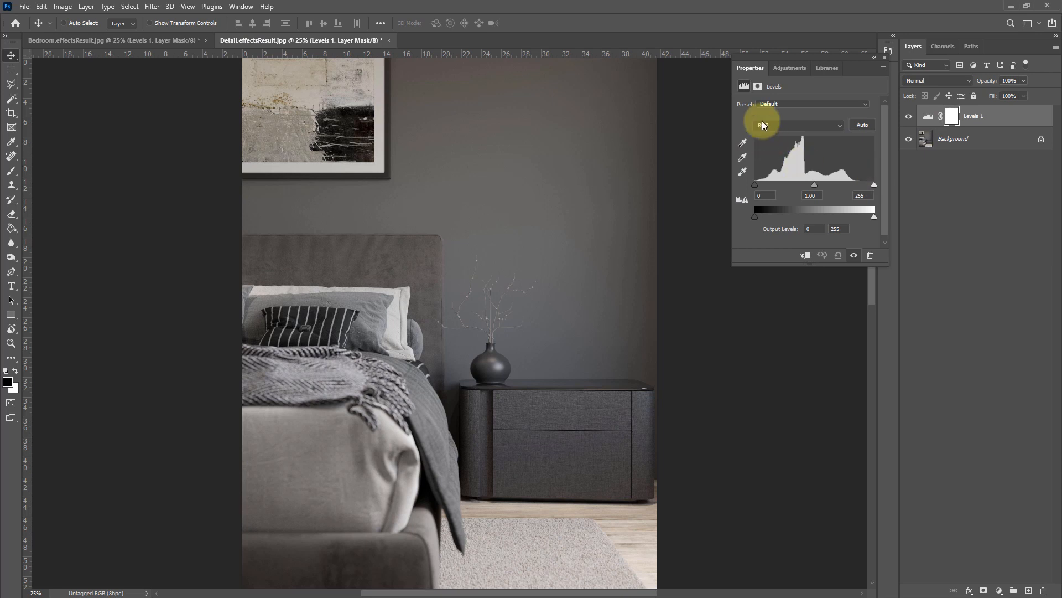
left_click_drag(873, 185, 865, 186)
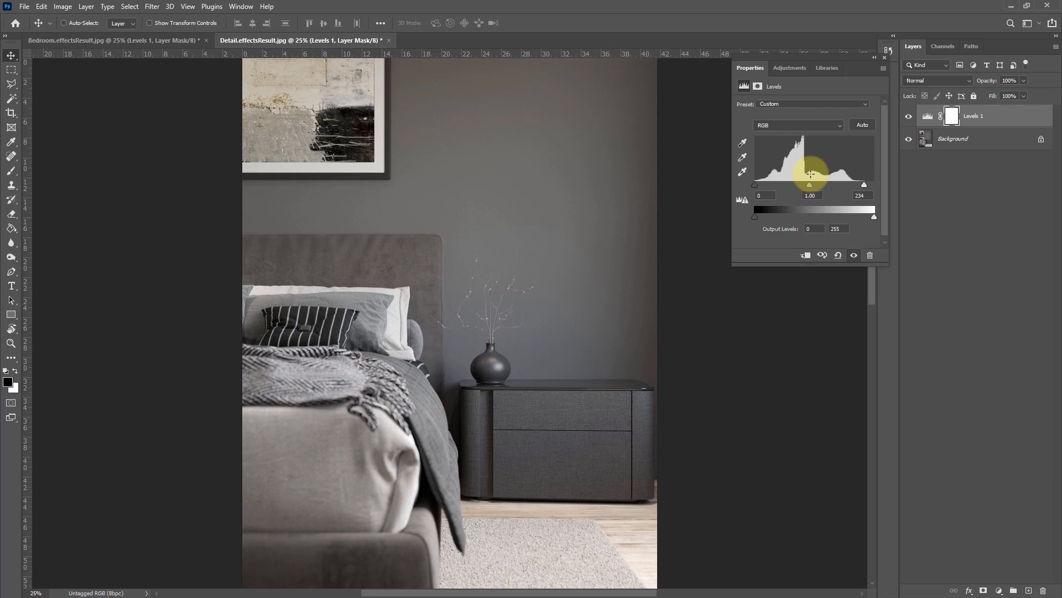
left_click_drag(806, 184, 819, 187)
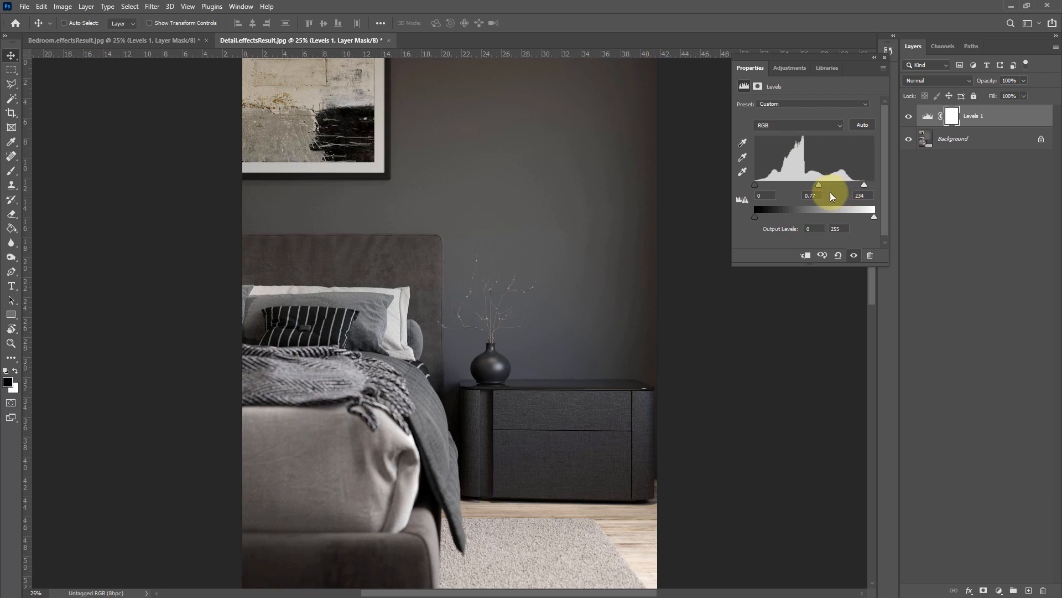
Step: Return to Bedroom.effectsResult.jpg and close, reopen and again close the properties of its Levels layer
key("ctrl+Tab")
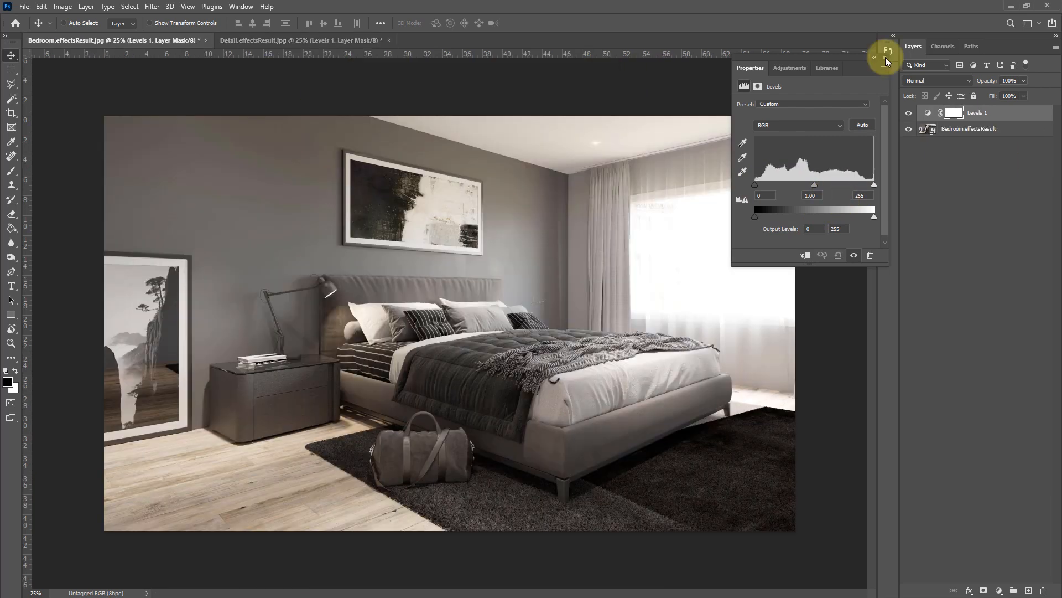
left_click(887, 53)
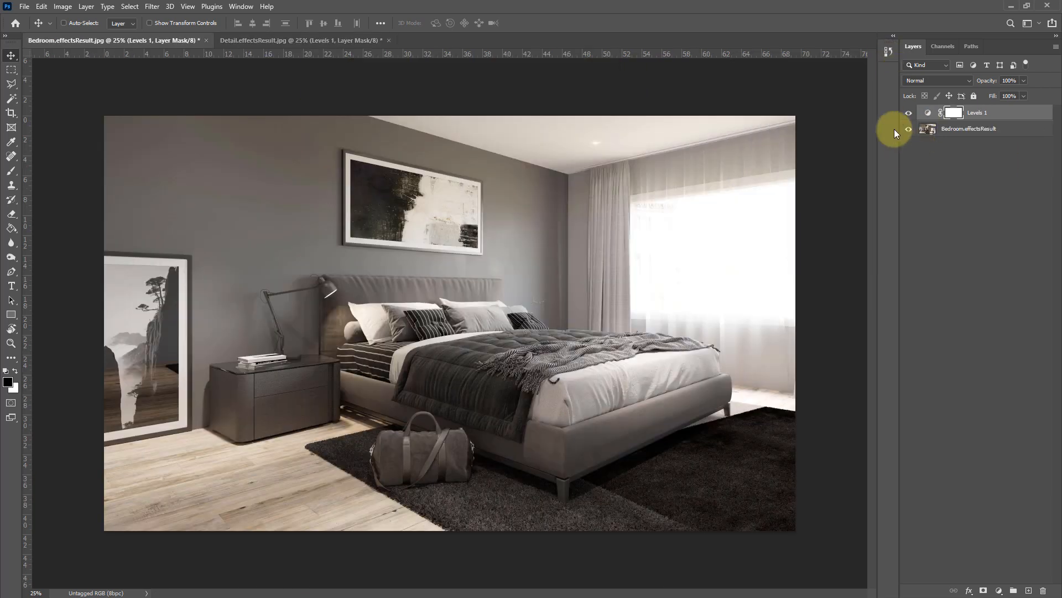
double_click(929, 113)
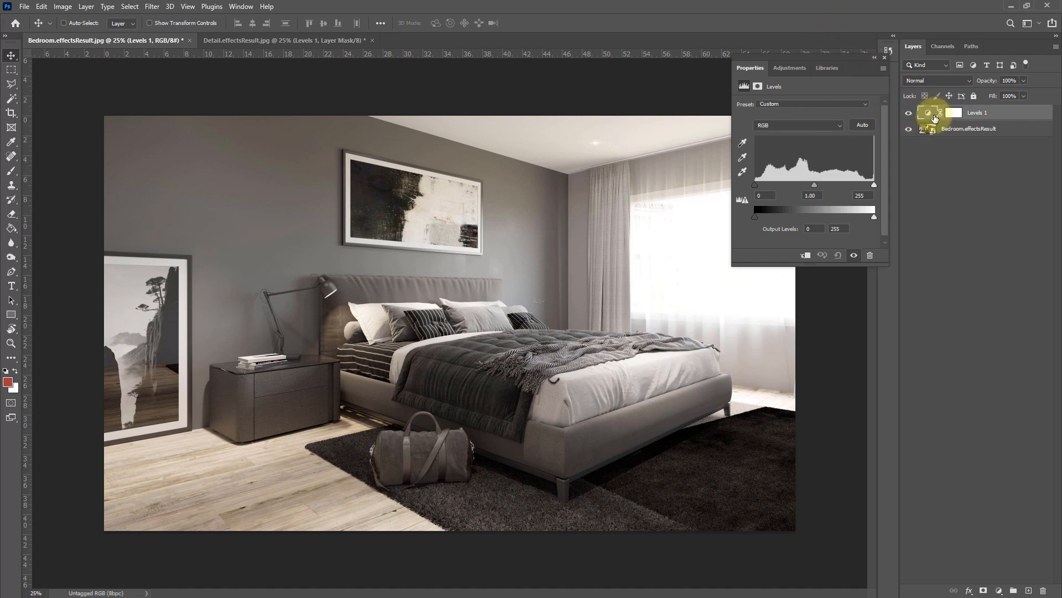
left_click(884, 57)
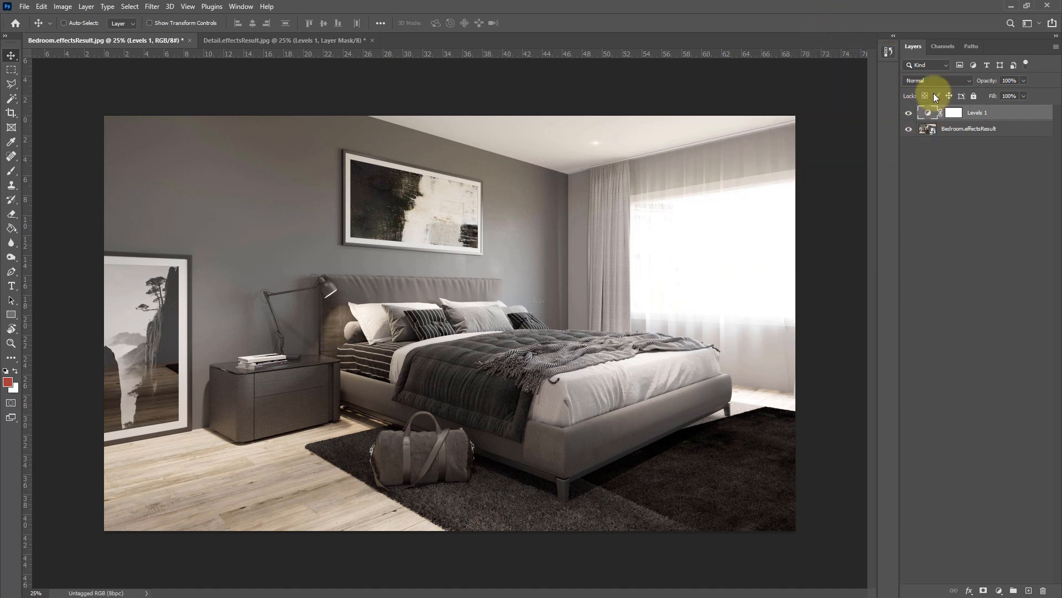
Step: Add a Vibrance adjustment layer above the bedroom's Levels layer and set its vibrance to +63, keeping saturation at 0
left_click(999, 591)
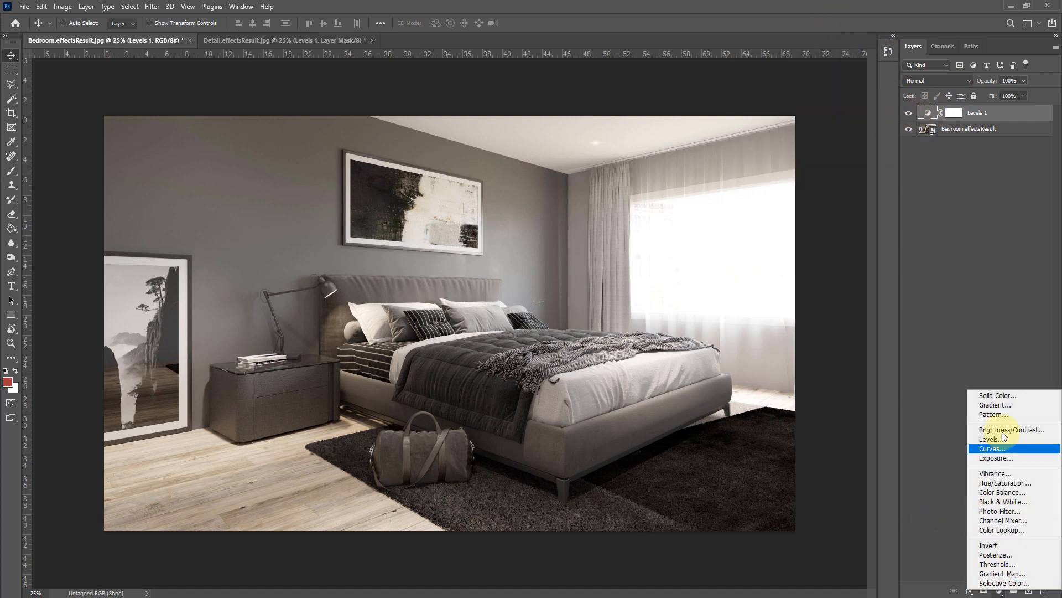
left_click(1027, 469)
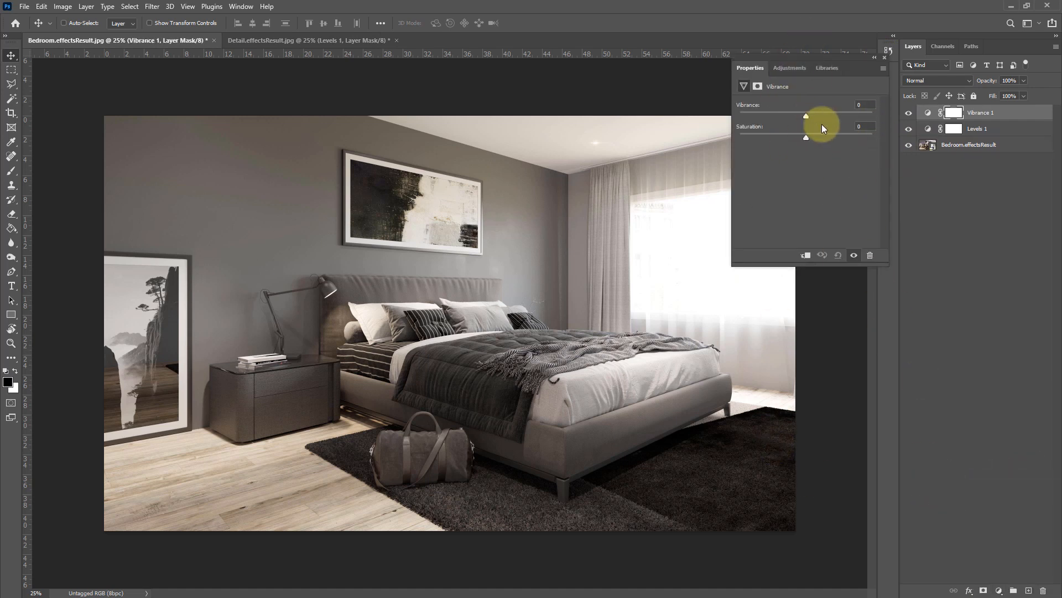
left_click_drag(814, 135, 819, 135)
left_click_drag(806, 143, 809, 129)
left_click(806, 134)
left_click(848, 122)
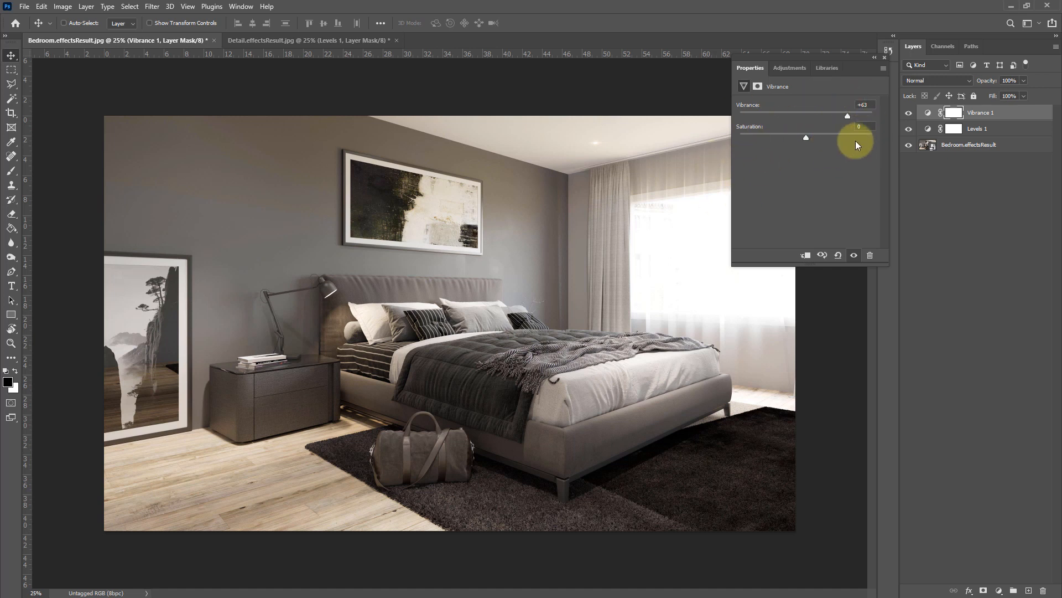
Step: Add a Curves adjustment layer and shape a gentle S-curve with a lowered shadow point and a raised highlight point
left_click(998, 590)
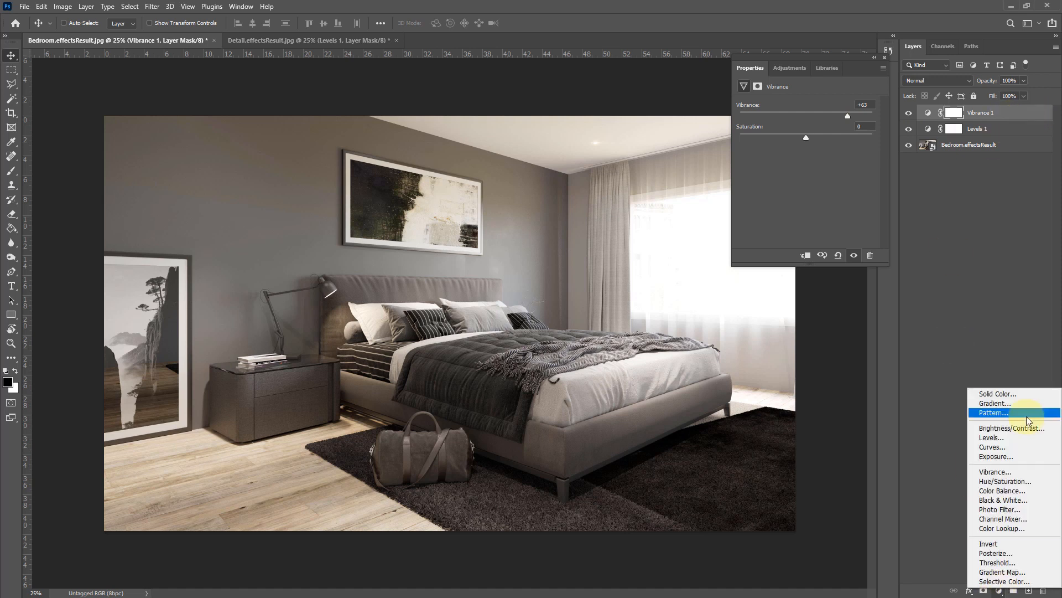
left_click(992, 446)
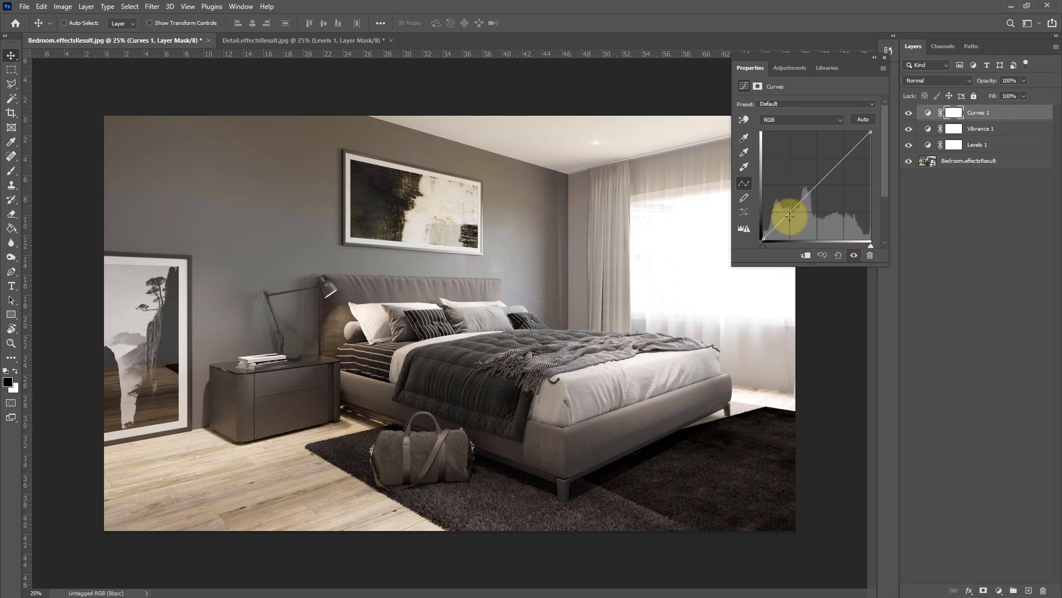
mouse_move(790, 210)
left_mouse_down()
mouse_move(788, 200)
mouse_move(793, 215)
left_mouse_up()
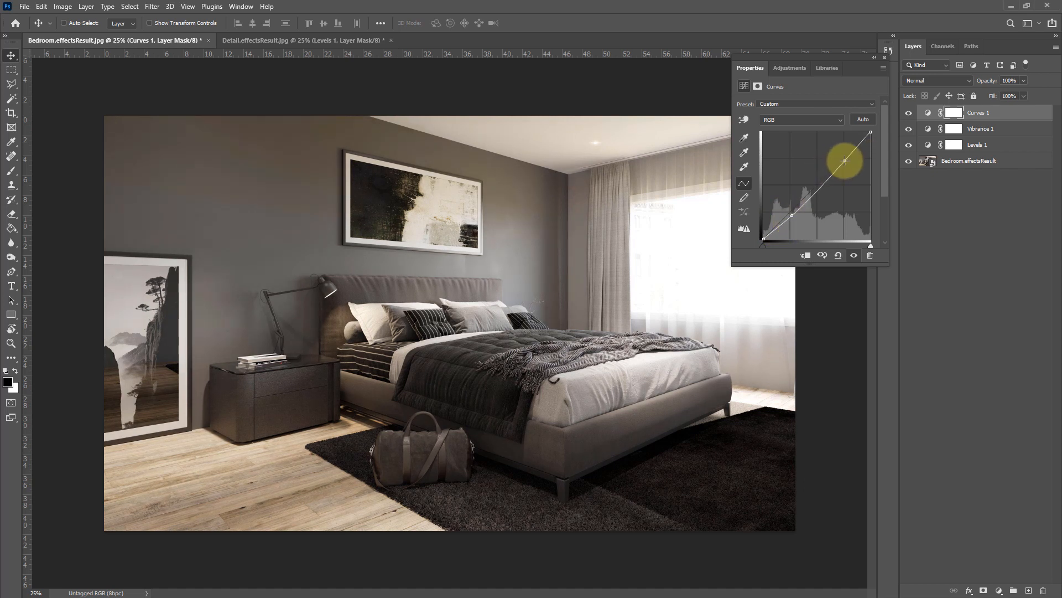
left_click(840, 156)
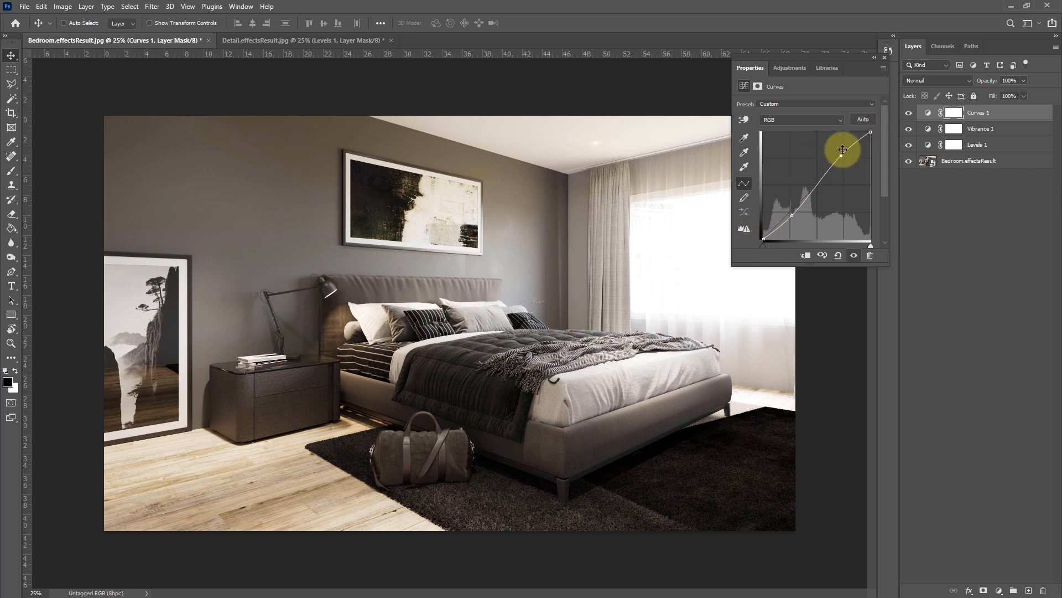
Step: Add a Color Balance adjustment layer and set the midtones to +8 on Cyan-Red and -6 on Yellow-Blue
left_click(999, 590)
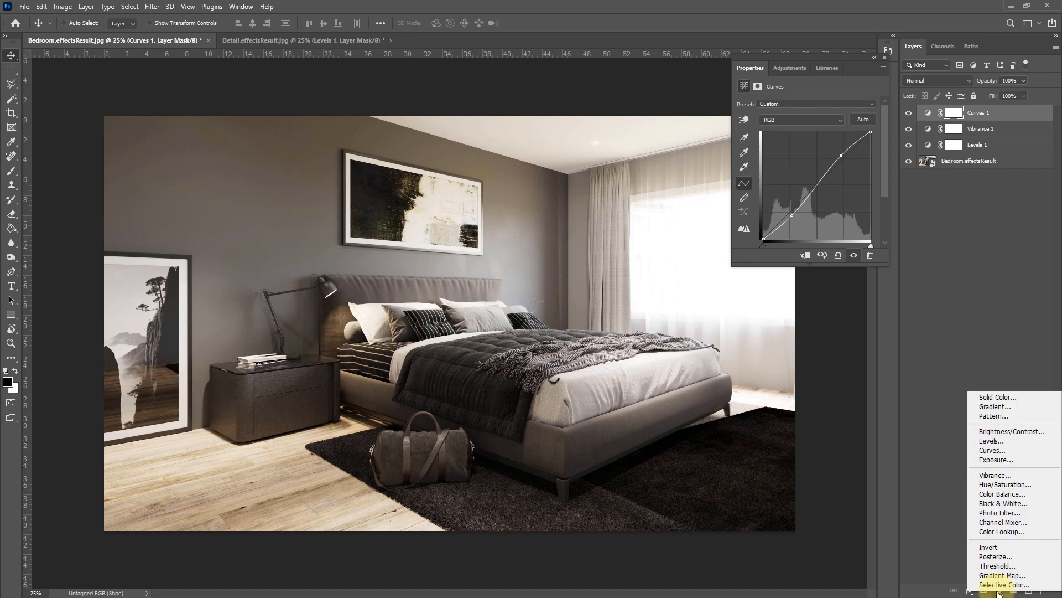
left_click(1003, 494)
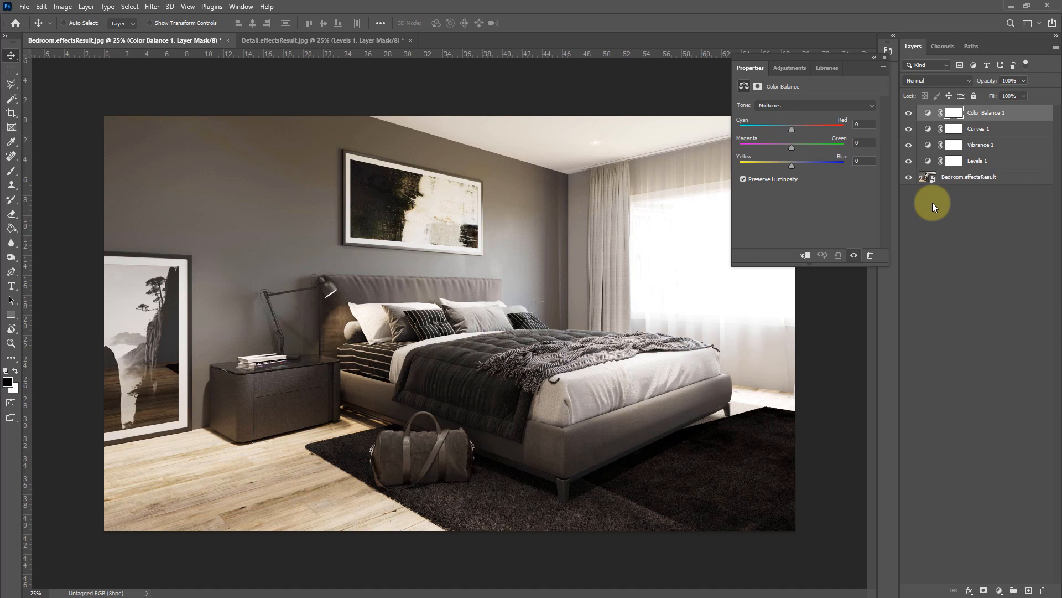
left_click(781, 128)
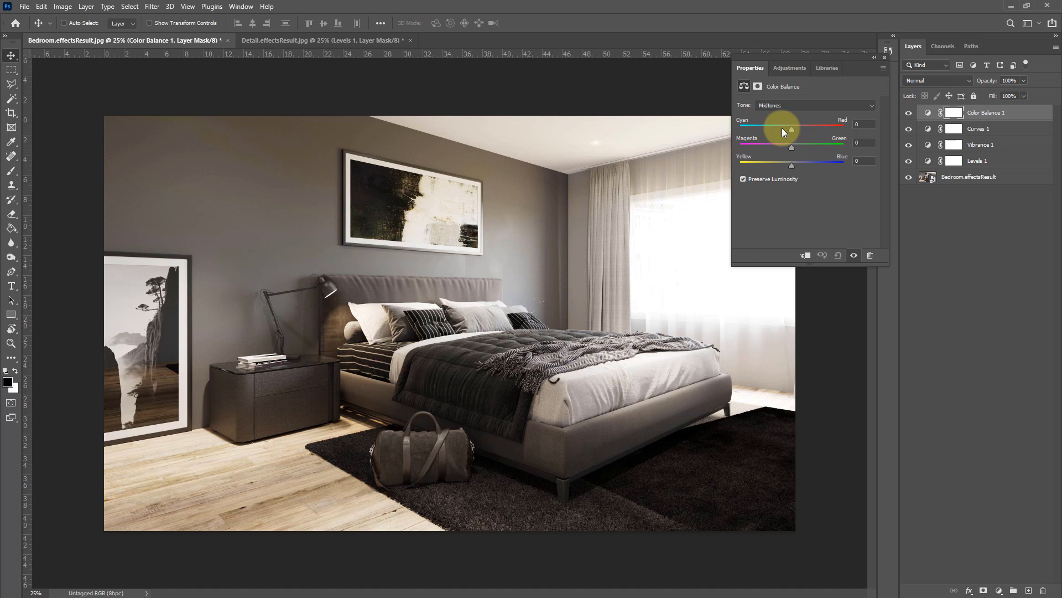
left_click(791, 163)
left_click(797, 126)
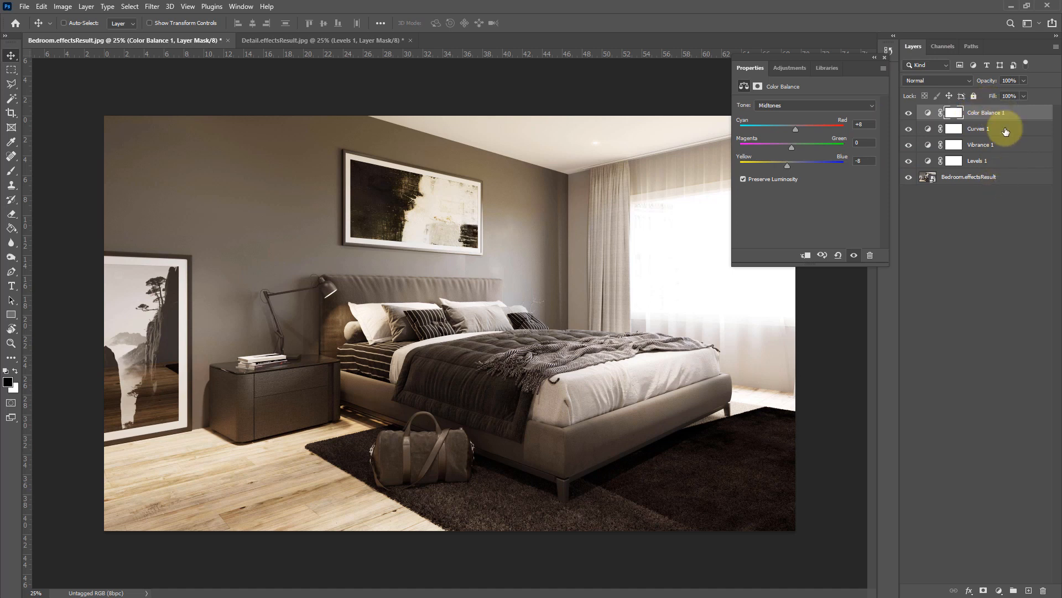
Step: Copy the background image of Detail.effectsResult.jpg into Bedroom.effectsResult.jpg and position it over the right part of the bedroom
left_click(303, 39)
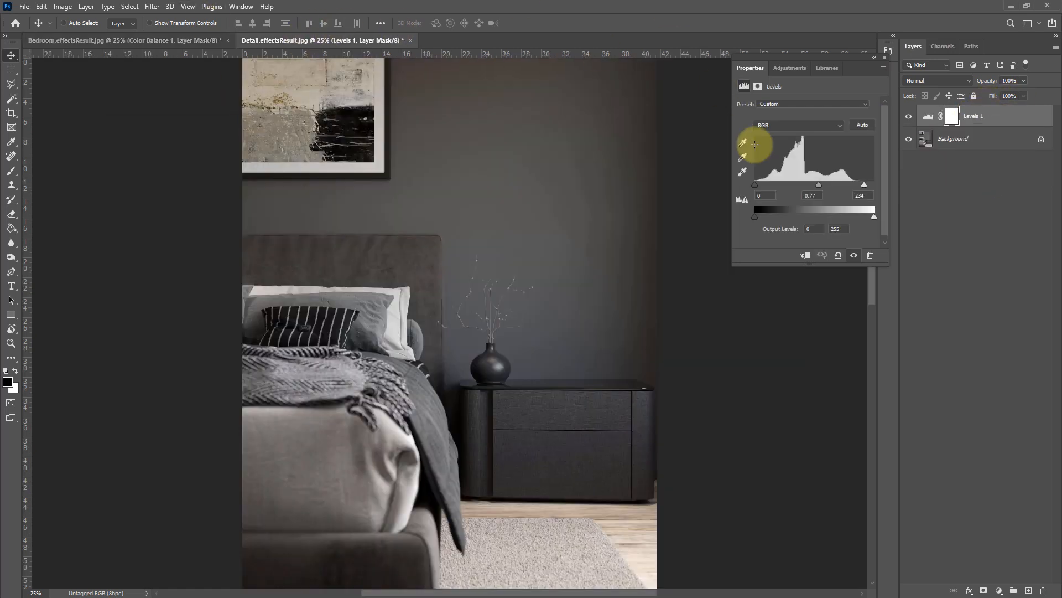
left_click(993, 139)
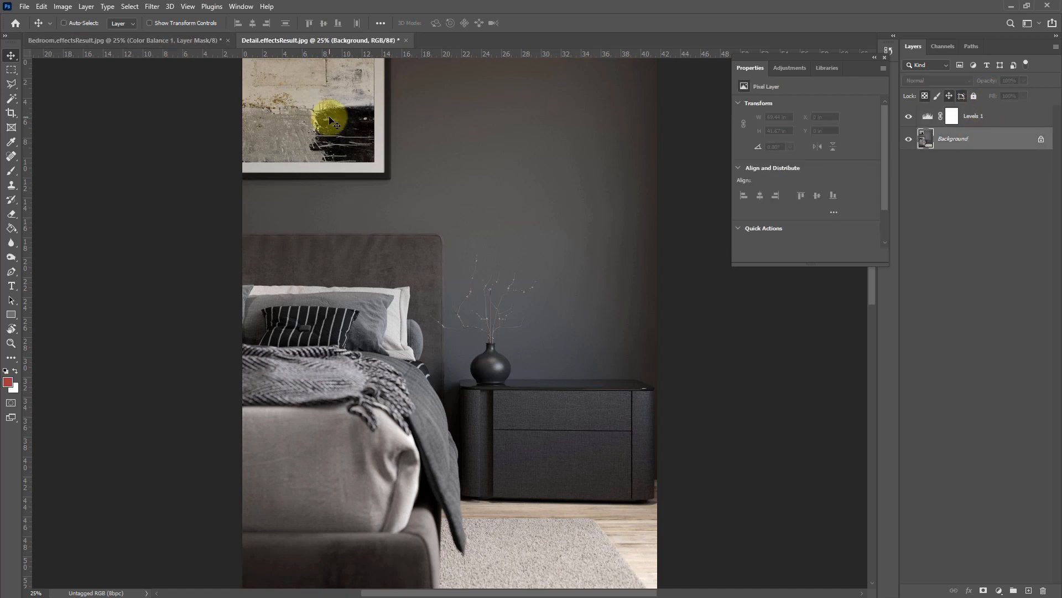
left_click_drag(332, 122, 807, 314)
left_click_drag(619, 367, 680, 363)
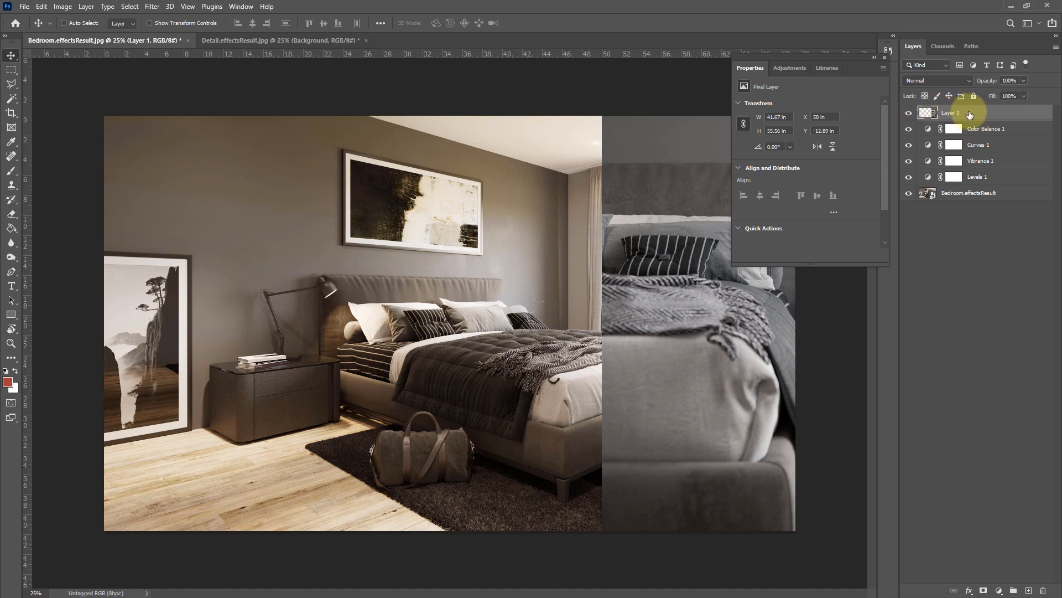
Step: Add a Black & White adjustment layer above the detail image and clip it to that image, releasing and reapplying the clipping once
left_click(998, 590)
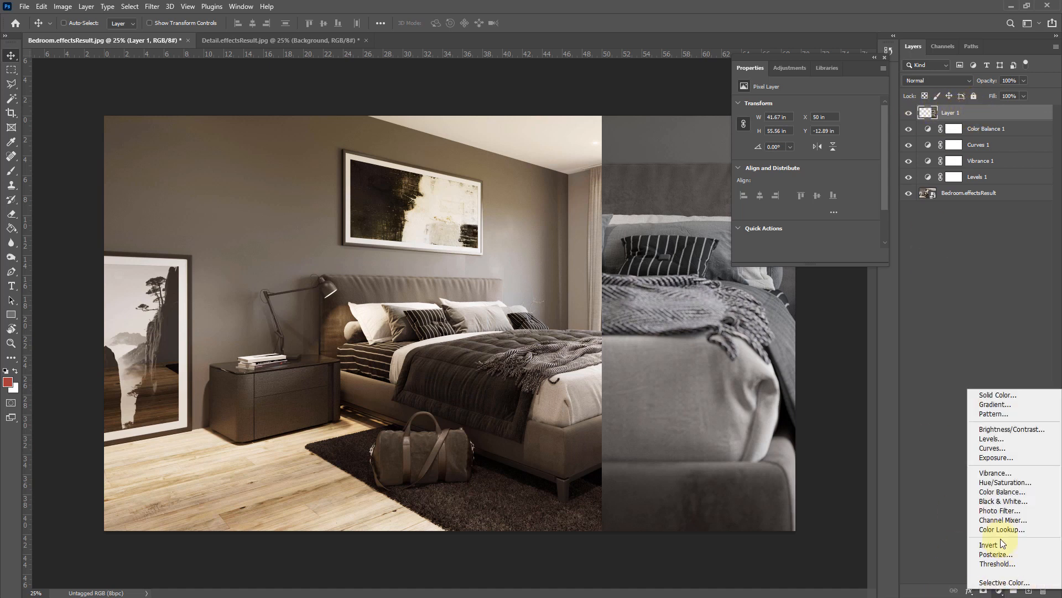
left_click(1010, 502)
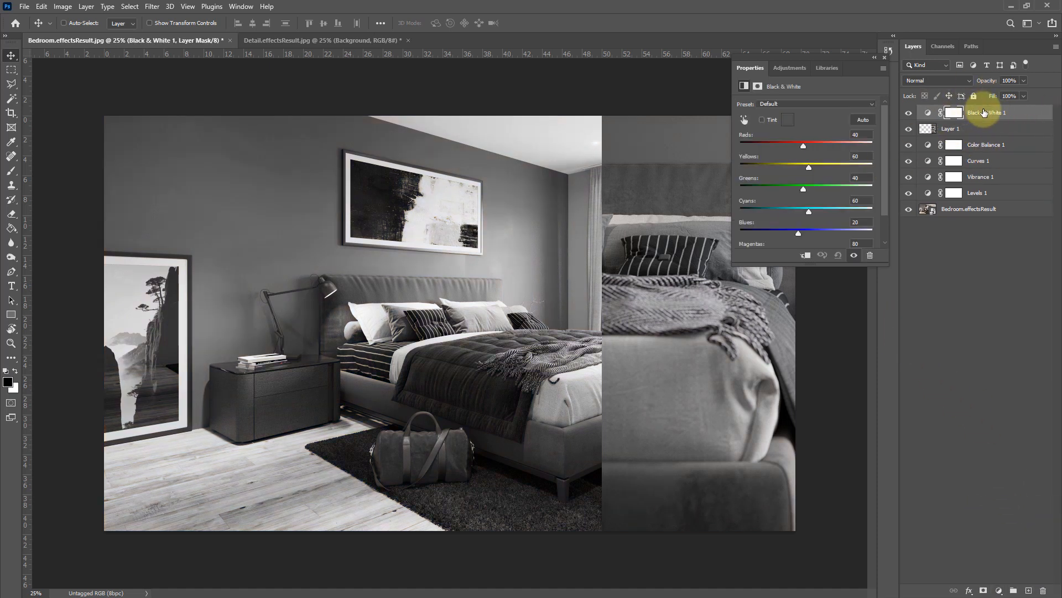
left_click(806, 256)
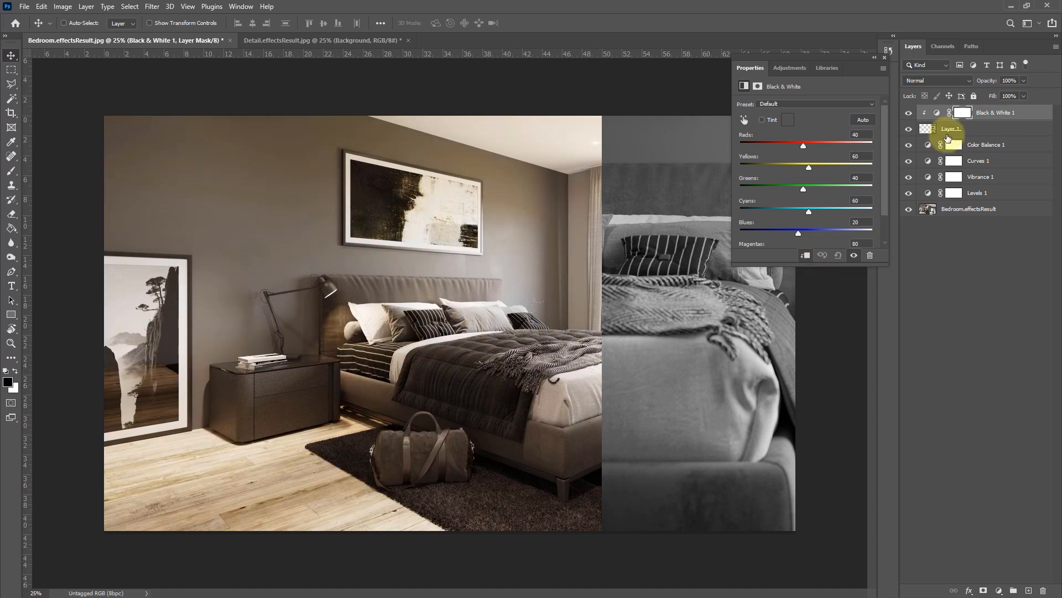
left_click(1014, 120, "alt")
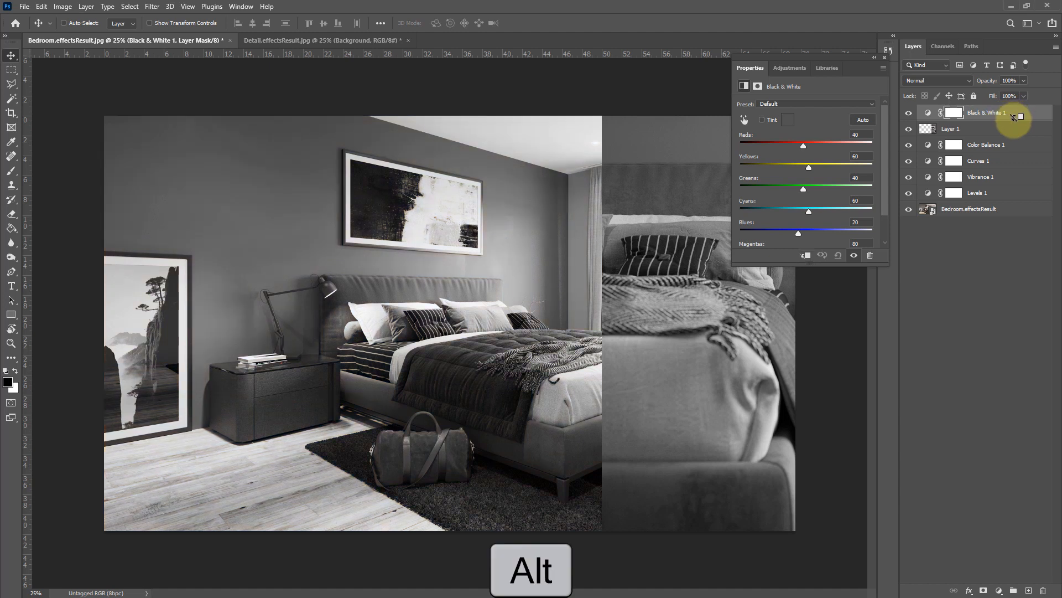
left_click(1019, 118, "alt")
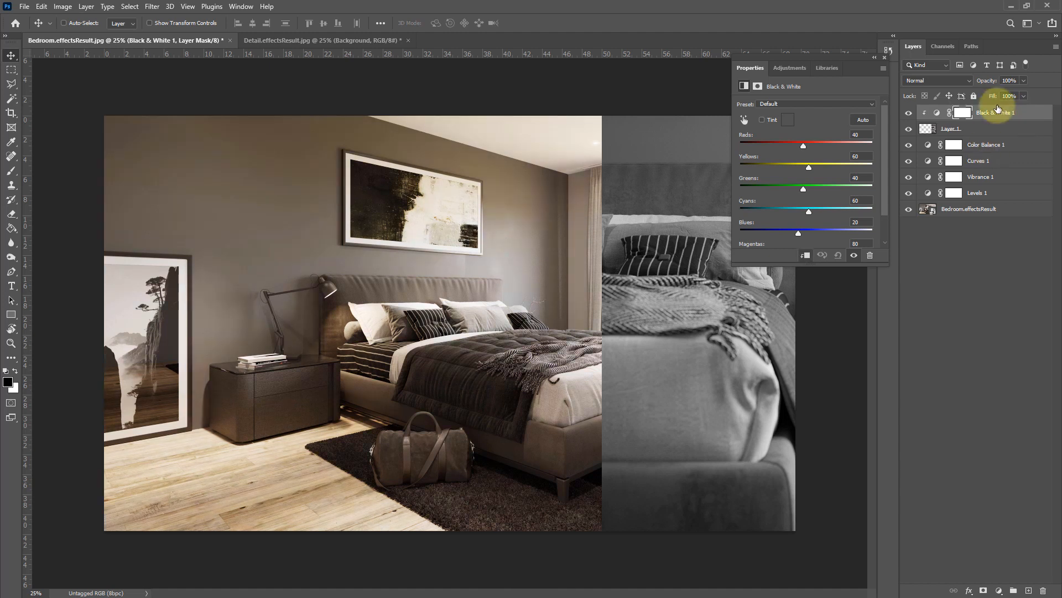
Step: Move the Curves layer above Black & White and clip it to the detail image, selecting that image layer and closing the floating properties
left_click_drag(986, 166, 997, 110)
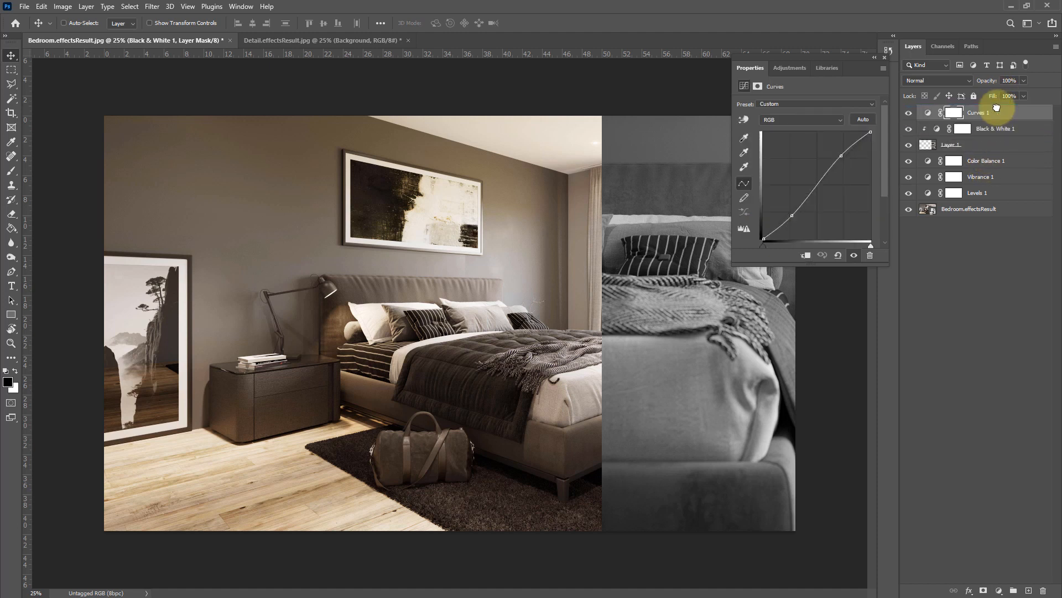
left_click(995, 120, "alt")
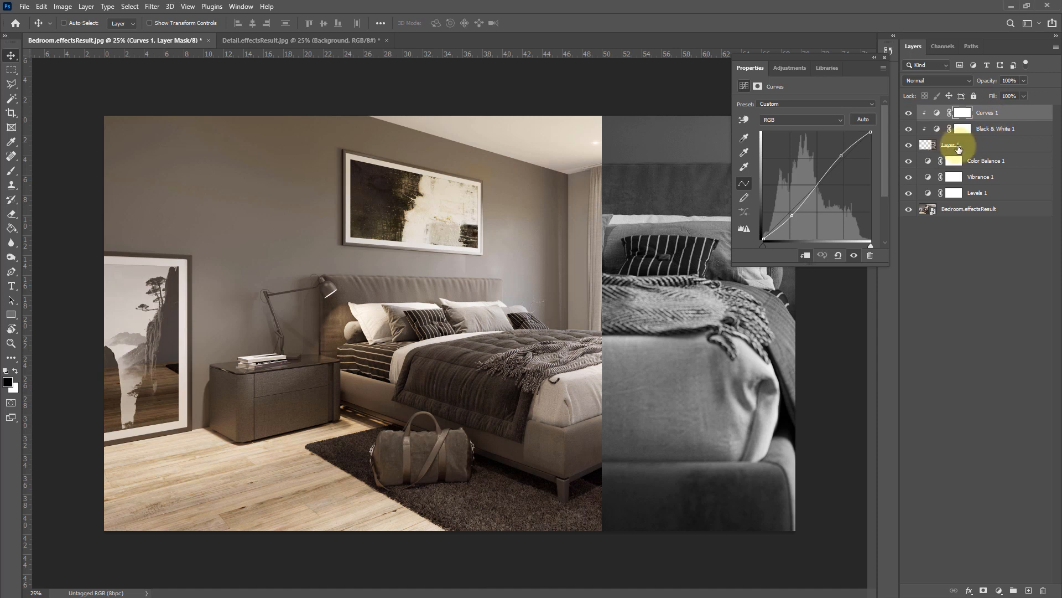
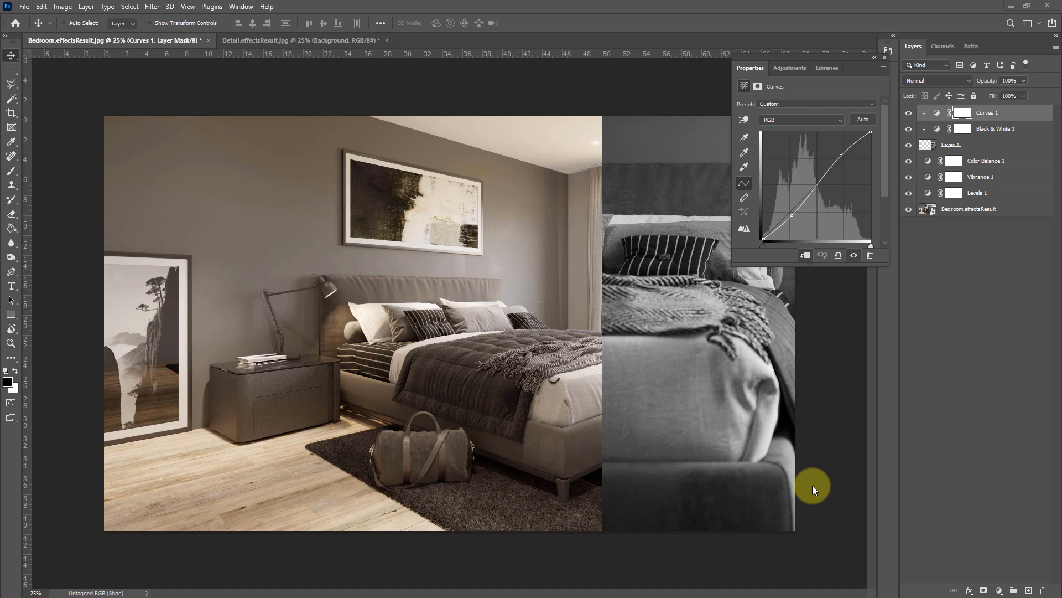
left_click(986, 146)
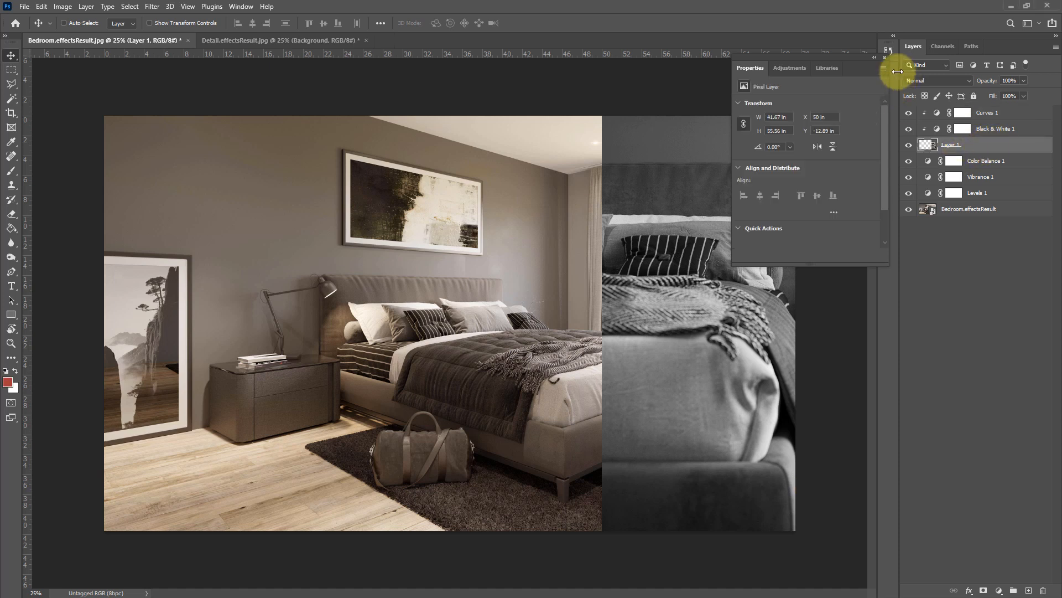
left_click(885, 58)
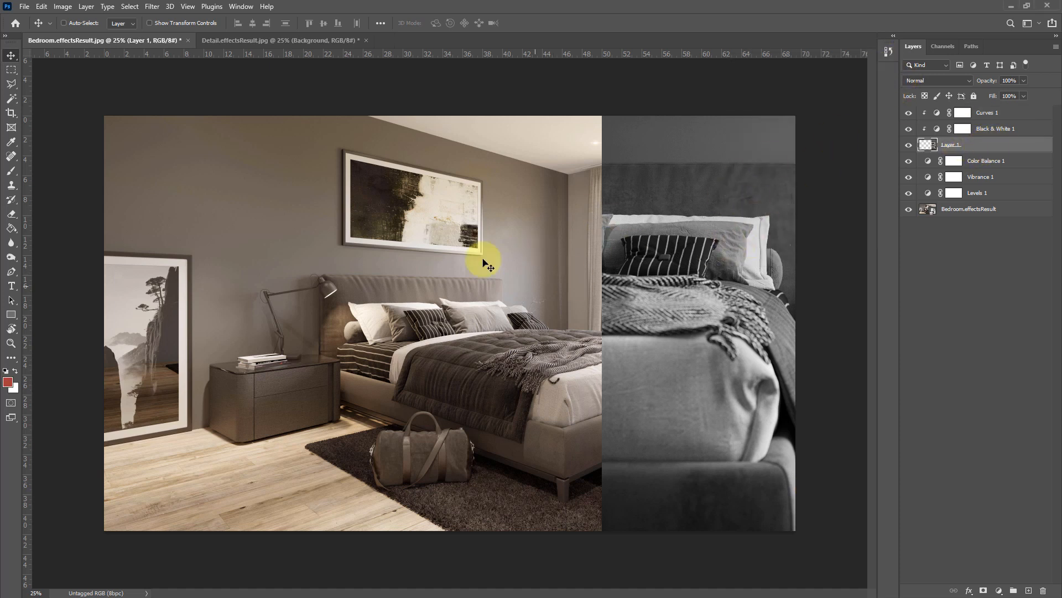
Step: Try erasing the lower part of the detail image, compare it by toggling the layer's visibility, and undo the erasing
left_click(10, 216)
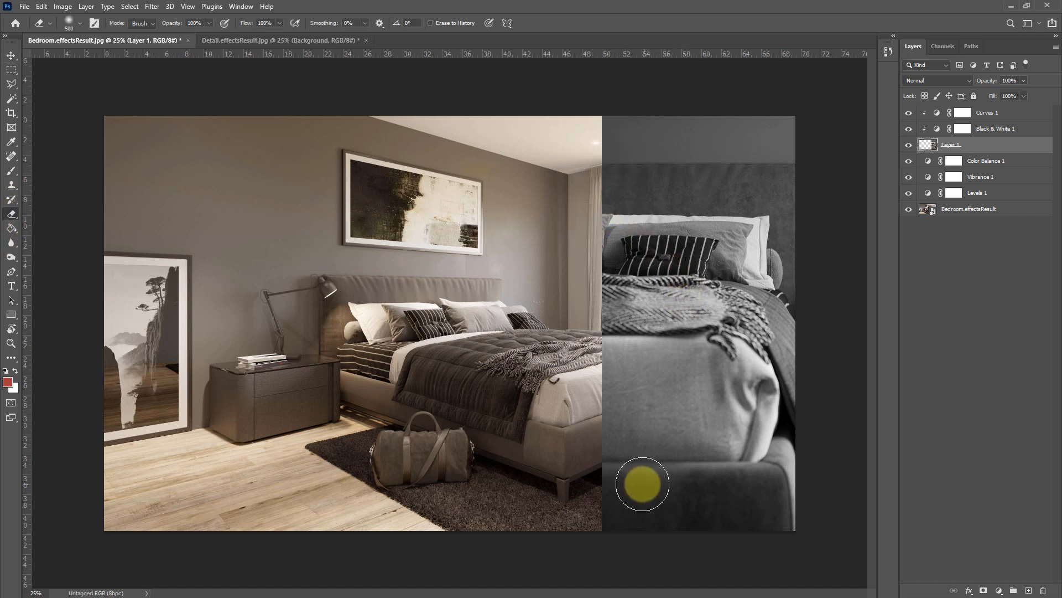
mouse_move(642, 484)
left_mouse_down()
mouse_move(608, 418)
mouse_move(604, 499)
mouse_move(606, 488)
mouse_move(732, 488)
mouse_move(608, 502)
mouse_move(595, 522)
mouse_move(688, 505)
mouse_move(684, 485)
mouse_move(594, 475)
mouse_move(659, 452)
mouse_move(765, 458)
mouse_move(551, 444)
mouse_move(552, 423)
left_mouse_up()
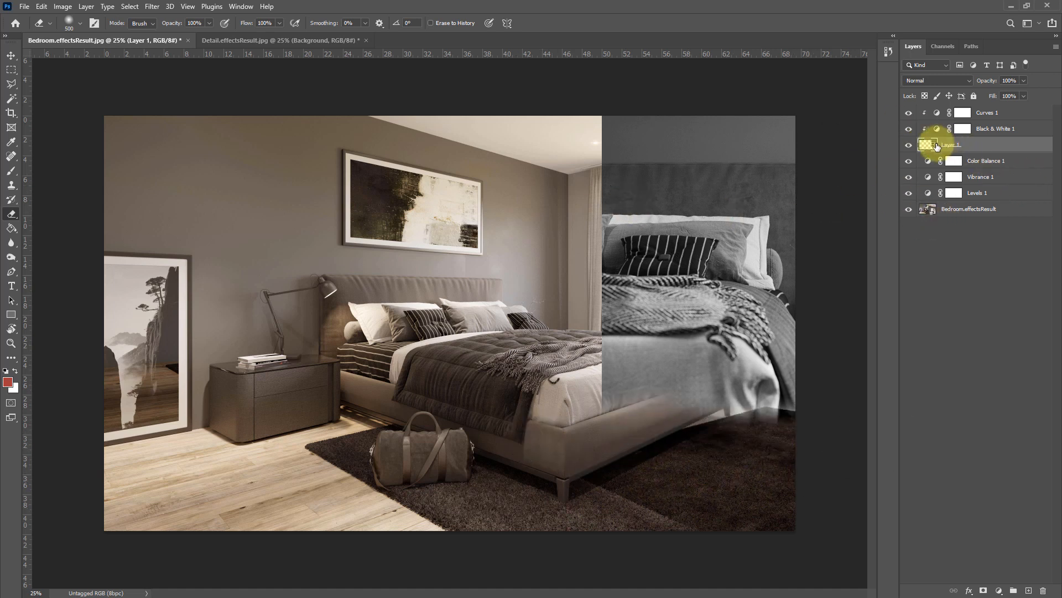
left_click(908, 146)
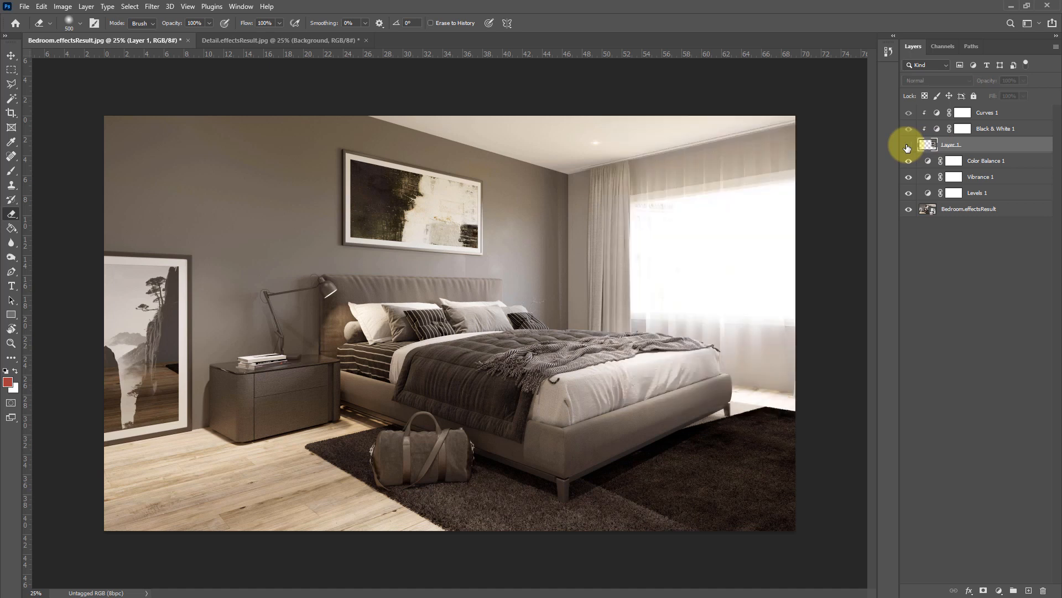
left_click(908, 146)
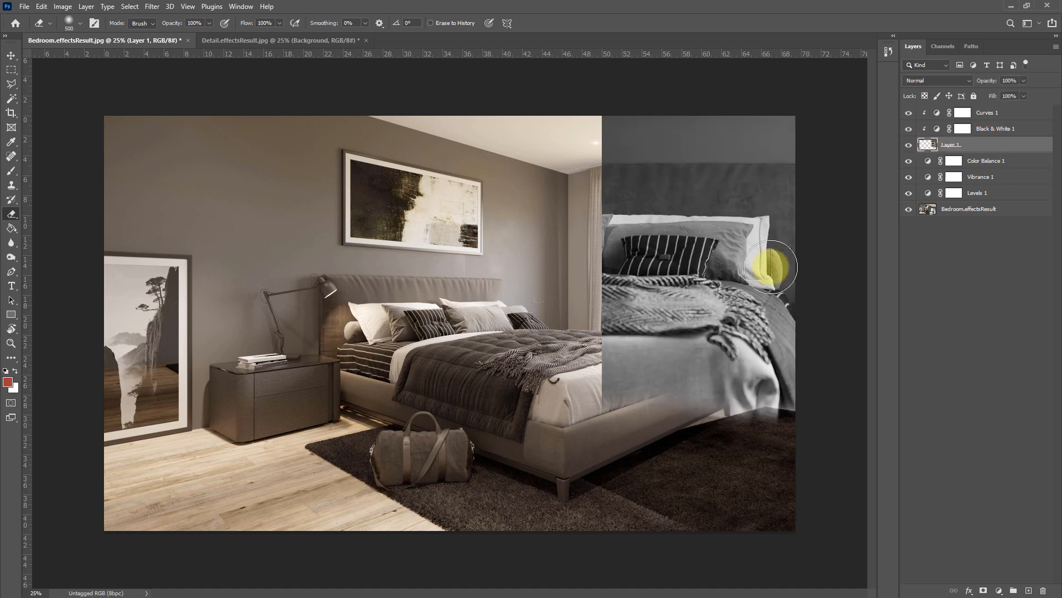
key("ctrl+z")
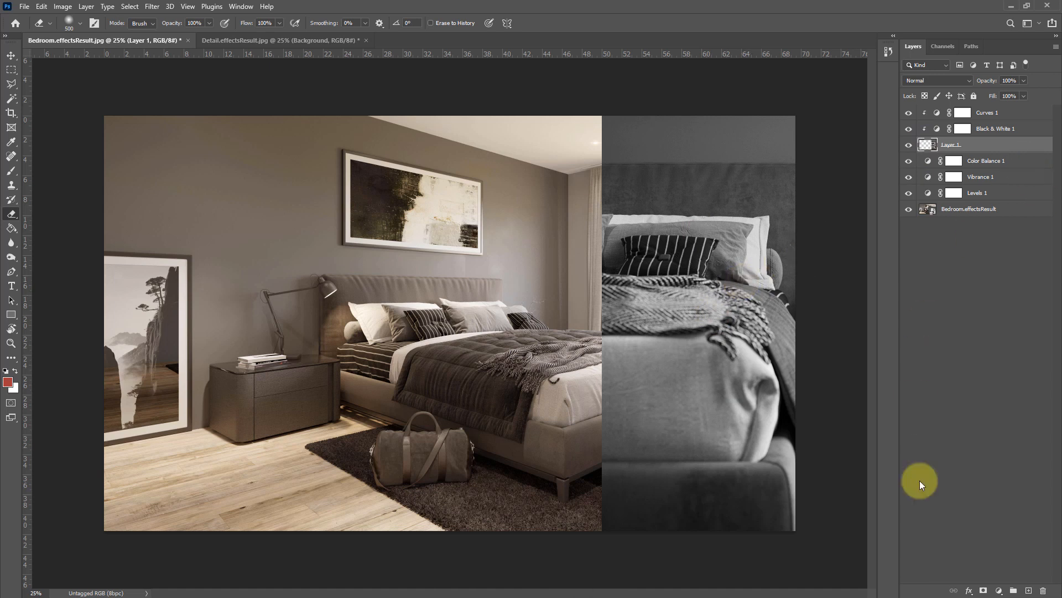
Step: Add a layer mask to Layer 1 and paint black over the lower part of the detail image to hide it
left_click(983, 591)
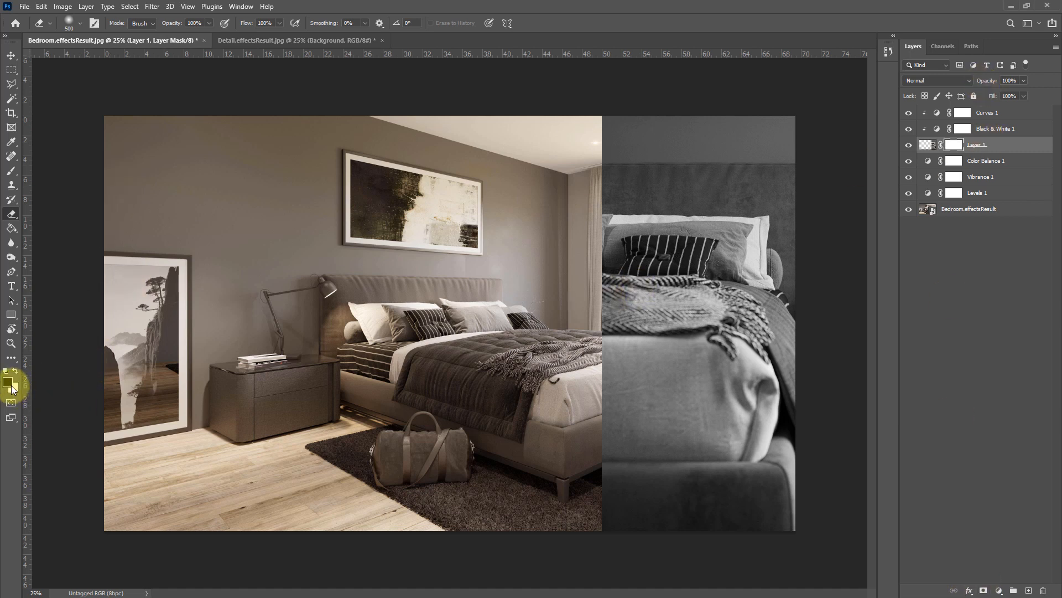
left_click(10, 172)
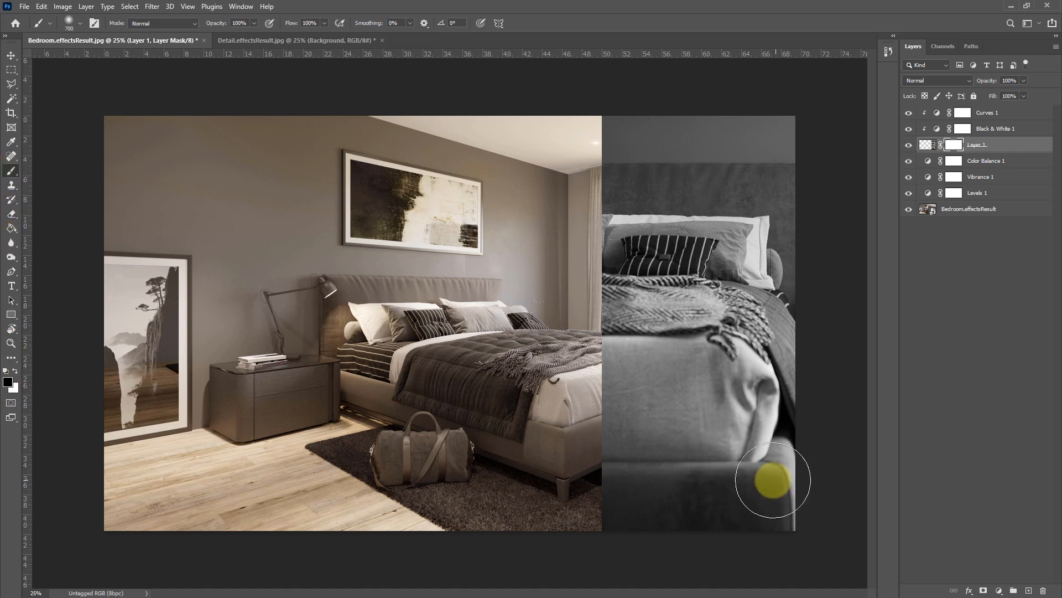
mouse_move(771, 474)
left_mouse_down()
mouse_move(721, 457)
mouse_move(617, 455)
mouse_move(730, 457)
mouse_move(560, 452)
mouse_move(638, 489)
mouse_move(823, 485)
mouse_move(612, 508)
mouse_move(733, 533)
mouse_move(823, 532)
mouse_move(542, 433)
mouse_move(391, 260)
mouse_move(422, 396)
mouse_move(414, 297)
mouse_move(420, 326)
left_mouse_up()
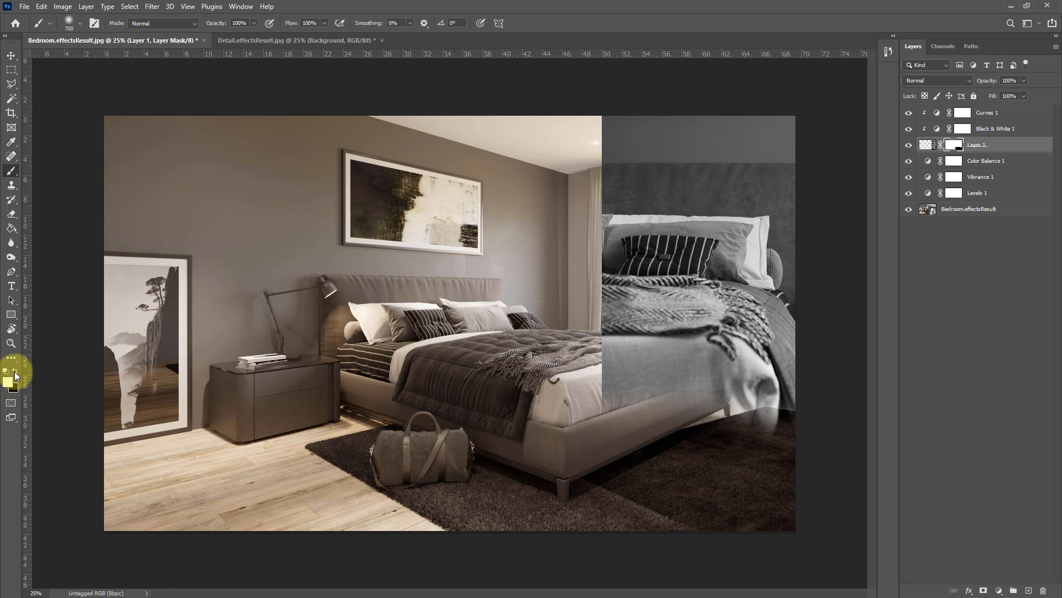
Step: Swap the foreground and background colours repeatedly between black and white for painting on the Layer 1 mask
key("x")
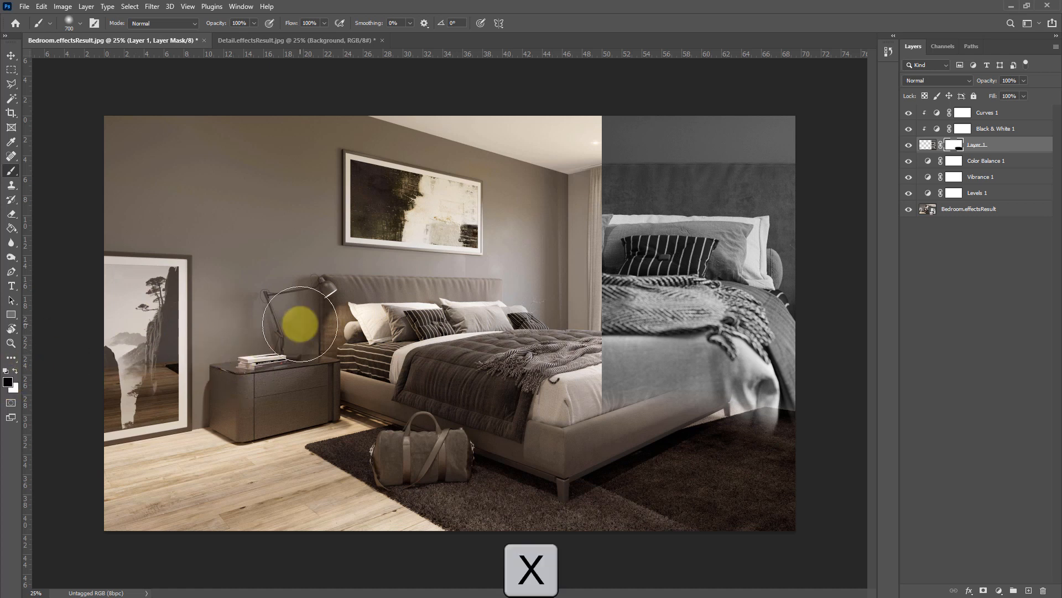
key("x")
key("x")
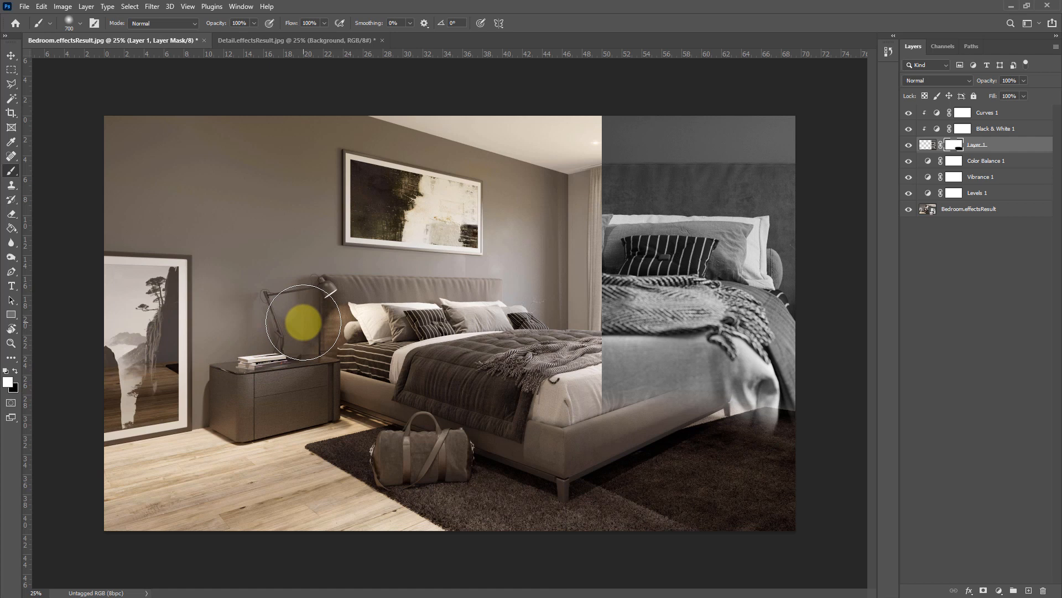
key("d")
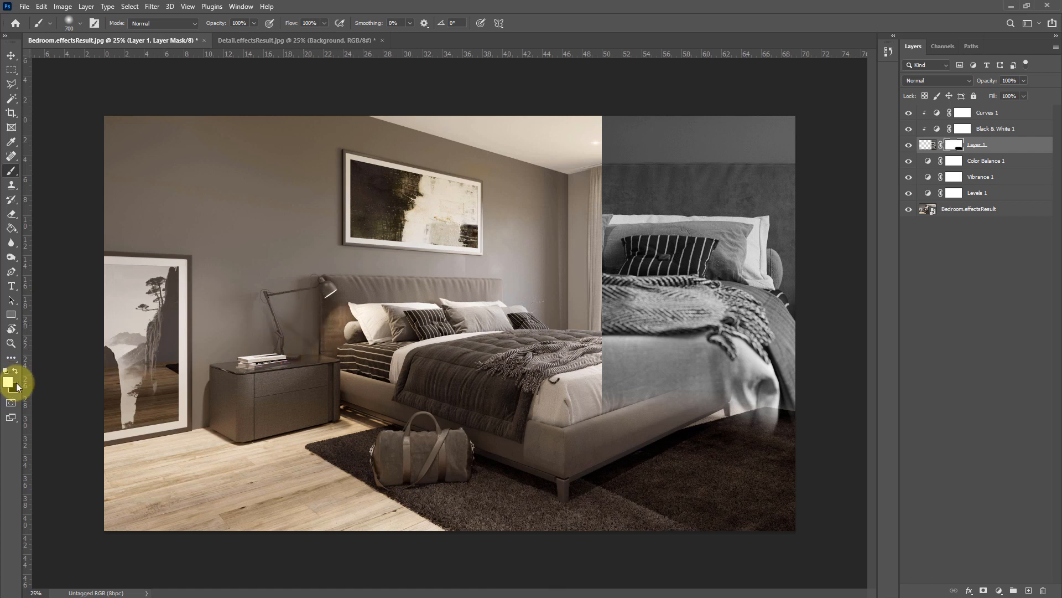
key("x")
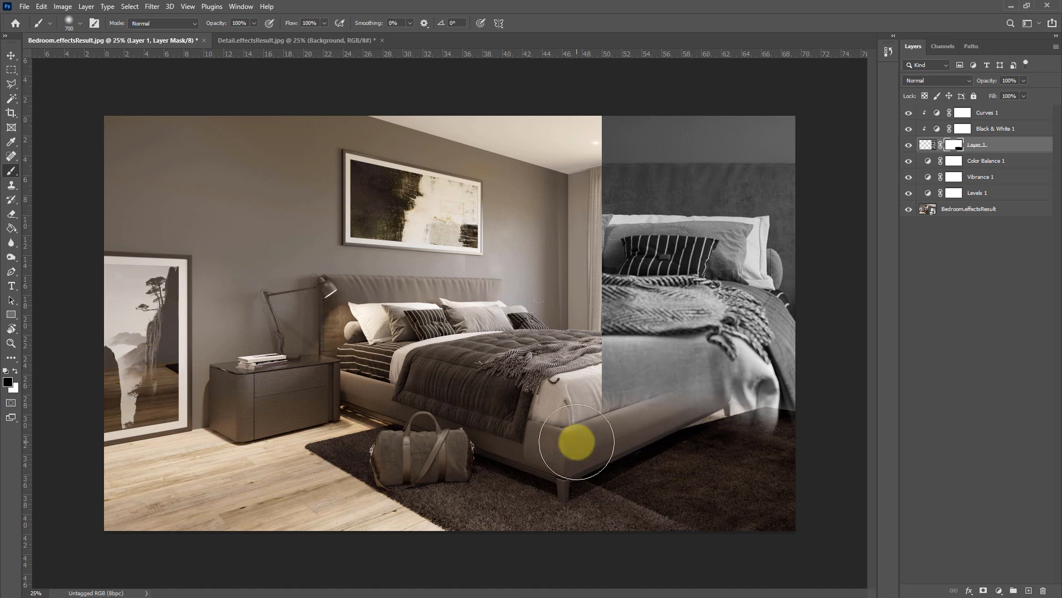
Step: Paint the Layer 1 mask alternately with black and white to hide and restore the lower bed area of the detail image
mouse_move(576, 442)
left_mouse_down()
mouse_move(641, 420)
mouse_move(620, 408)
mouse_move(672, 414)
mouse_move(676, 450)
mouse_move(714, 447)
mouse_move(719, 464)
mouse_move(761, 455)
mouse_move(715, 519)
mouse_move(748, 518)
mouse_move(758, 502)
mouse_move(625, 511)
mouse_move(657, 507)
mouse_move(709, 441)
mouse_move(714, 406)
mouse_move(711, 455)
mouse_move(720, 446)
mouse_move(621, 447)
mouse_move(731, 444)
mouse_move(738, 455)
mouse_move(713, 455)
mouse_move(693, 438)
mouse_move(585, 464)
mouse_move(773, 462)
mouse_move(556, 444)
mouse_move(735, 432)
mouse_move(570, 430)
mouse_move(842, 409)
mouse_move(591, 420)
mouse_move(837, 428)
mouse_move(455, 461)
mouse_move(902, 450)
mouse_move(831, 438)
mouse_move(803, 527)
mouse_move(838, 491)
mouse_move(777, 540)
mouse_move(532, 581)
mouse_move(482, 495)
mouse_move(406, 427)
left_mouse_up()
key("x")
key("x")
key("x")
key("x")
key("x")
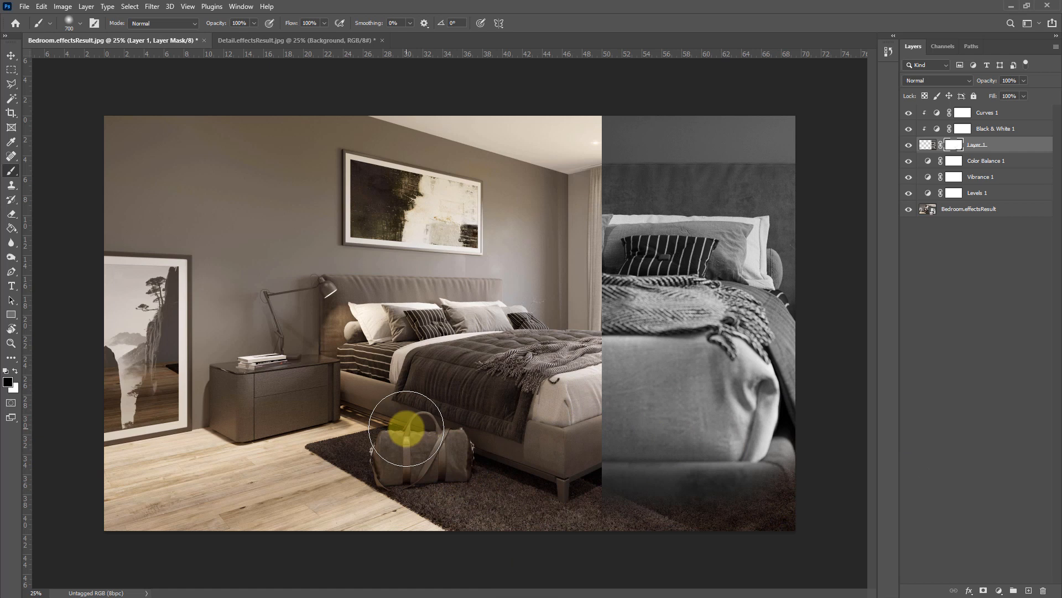
Step: Set the foreground colour to grey #868686 and brush the Layer 1 mask over the middle of the detail bed for partial transparency
left_click(10, 387)
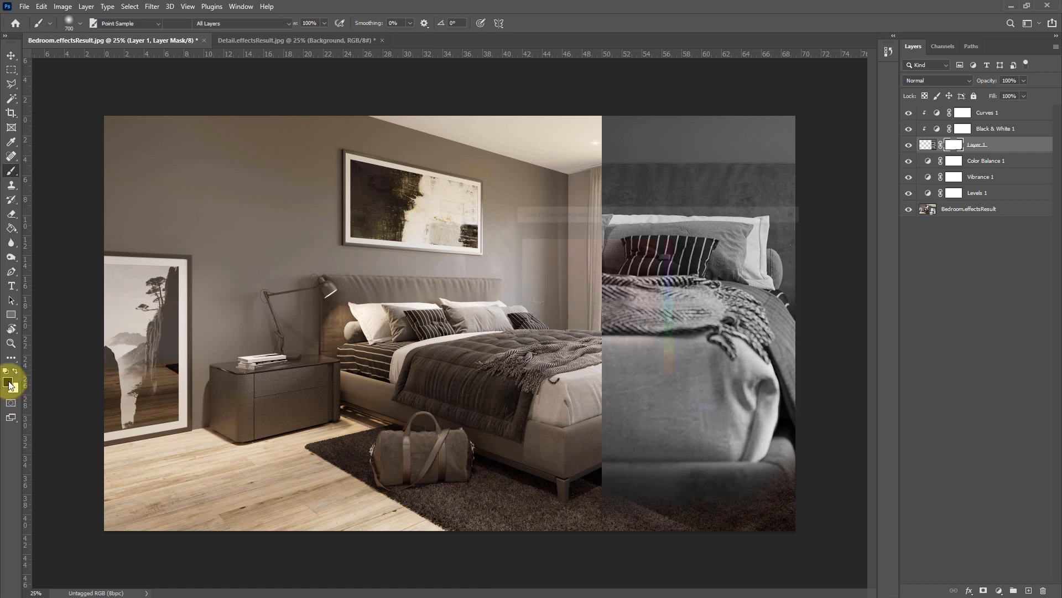
left_click_drag(569, 297, 499, 304)
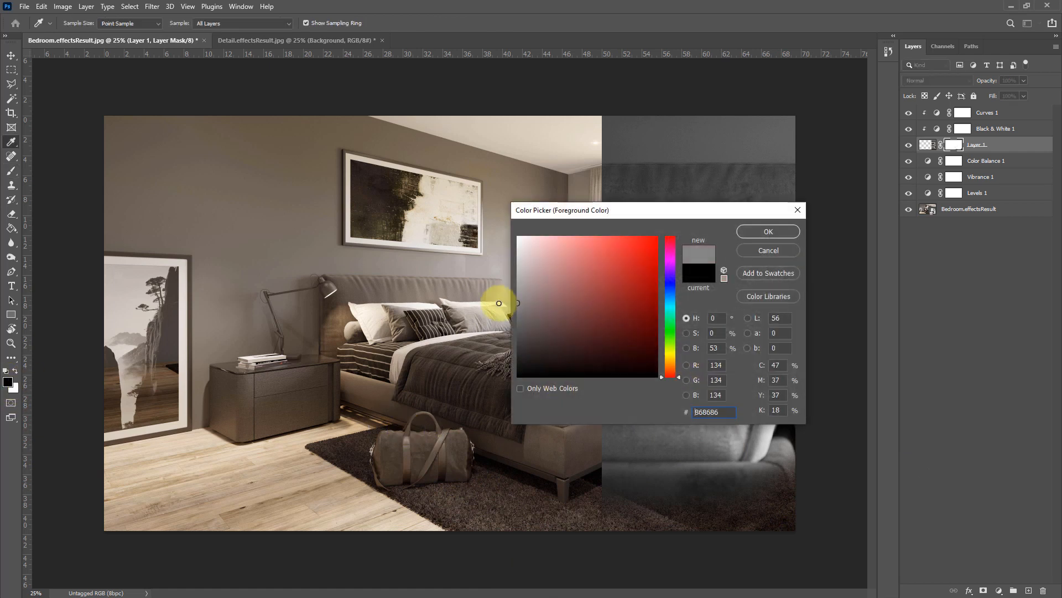
left_click(791, 232)
key("b")
mouse_move(607, 358)
left_mouse_down()
mouse_move(586, 387)
mouse_move(628, 267)
mouse_move(645, 308)
mouse_move(624, 332)
mouse_move(612, 308)
left_mouse_up()
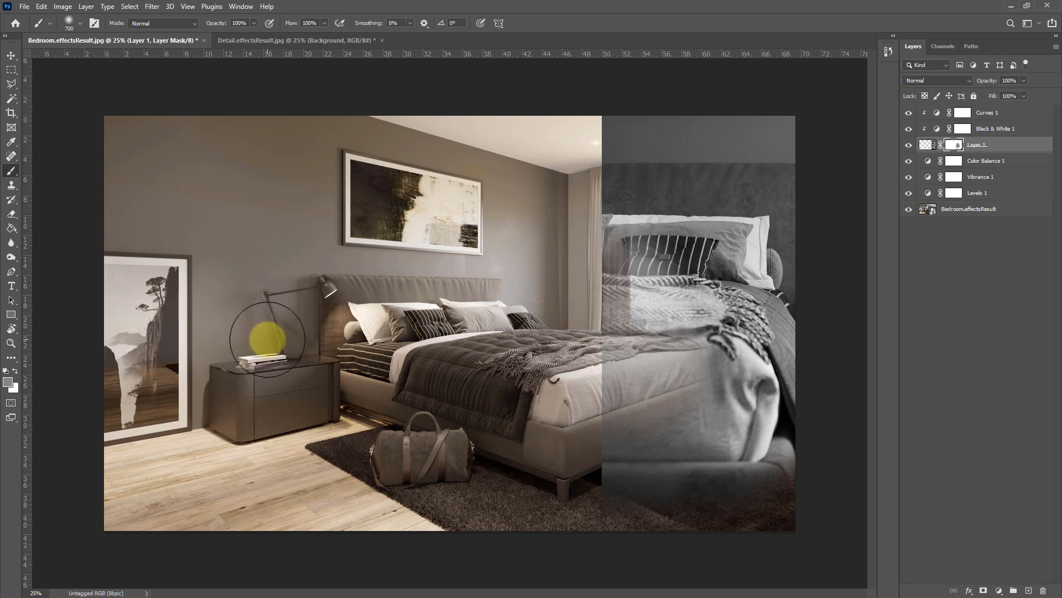
Step: Restore the blanket and bed of the detail image by painting white on the Layer 1 mask
key("x")
left_click_drag(589, 412, 576, 408)
key("d")
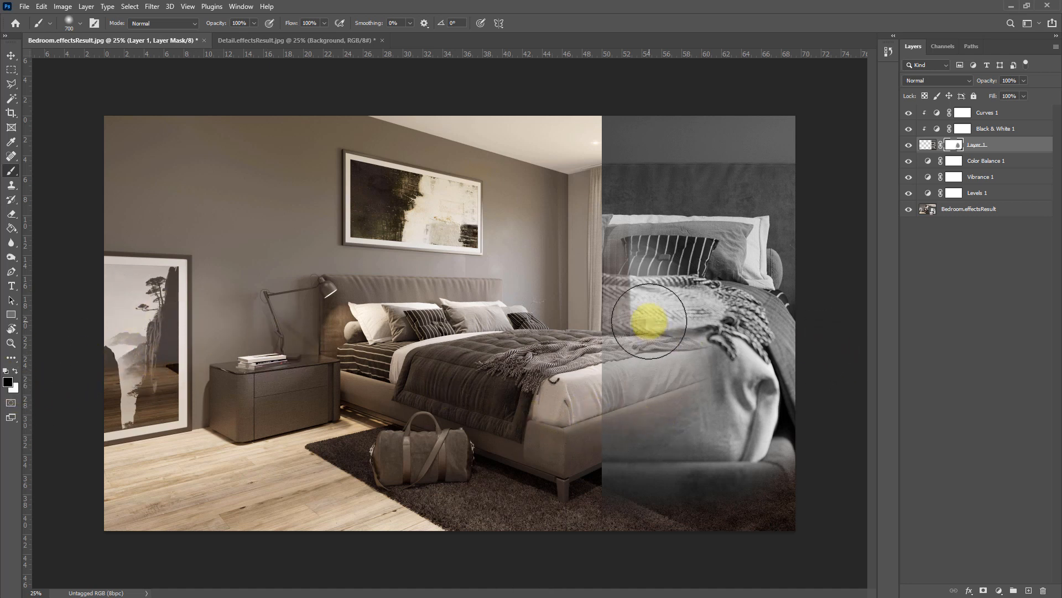
mouse_move(650, 315)
left_mouse_down()
mouse_move(634, 412)
mouse_move(671, 282)
mouse_move(655, 359)
mouse_move(661, 338)
mouse_move(590, 428)
mouse_move(619, 312)
mouse_move(645, 282)
mouse_move(722, 361)
mouse_move(632, 410)
left_mouse_up()
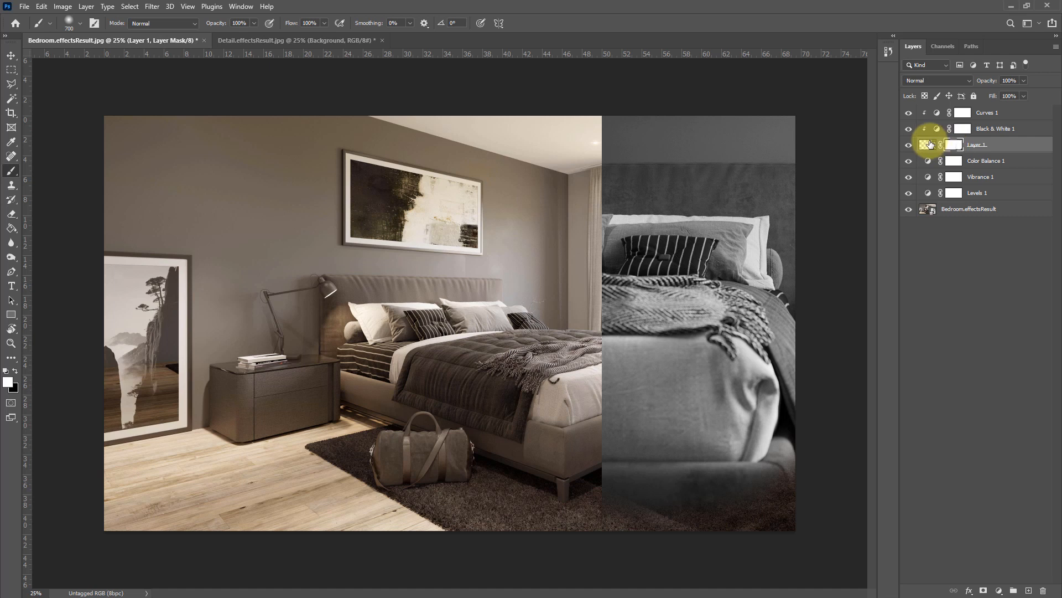
Step: Invert the Layer 1 mask, reveal the middle of the detail image with a white brush, and invert the mask back and forth
left_click(931, 145)
left_click(953, 146)
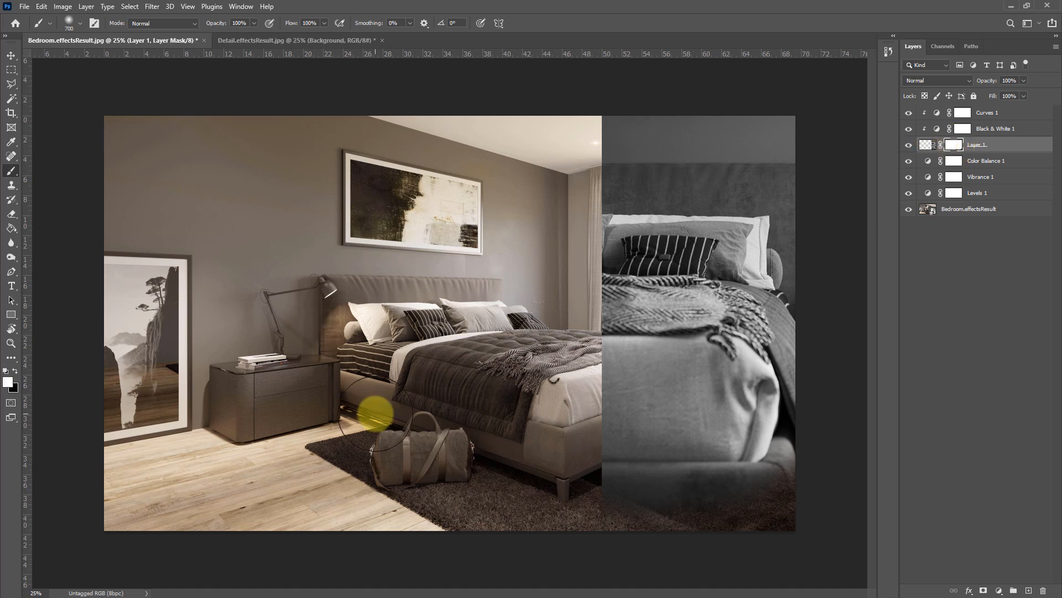
key("ctrl+i")
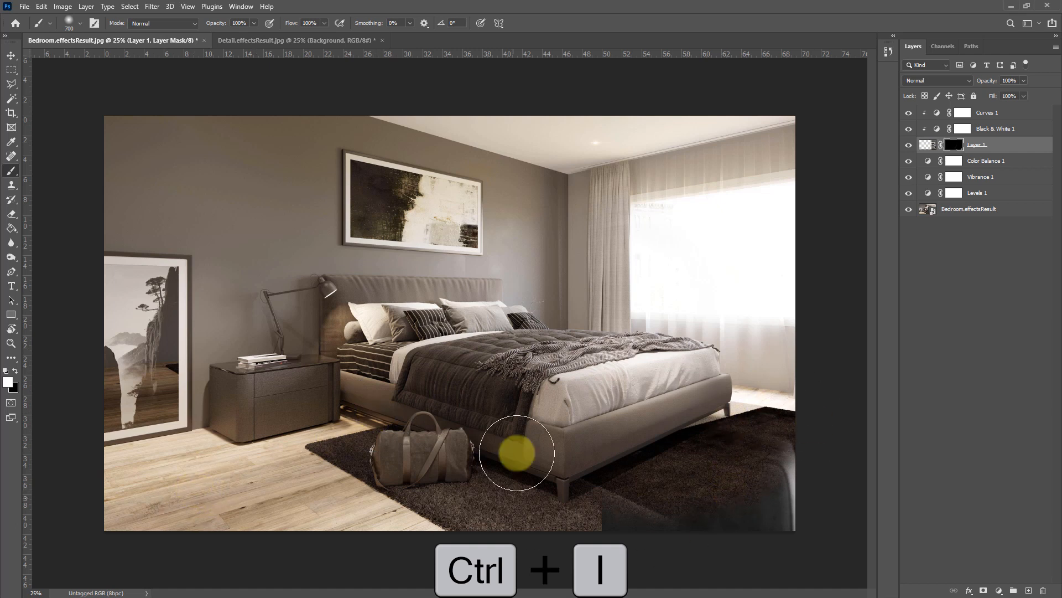
mouse_move(669, 474)
left_mouse_down()
mouse_move(680, 337)
mouse_move(690, 441)
mouse_move(686, 244)
mouse_move(720, 402)
left_mouse_up()
key("ctrl+i")
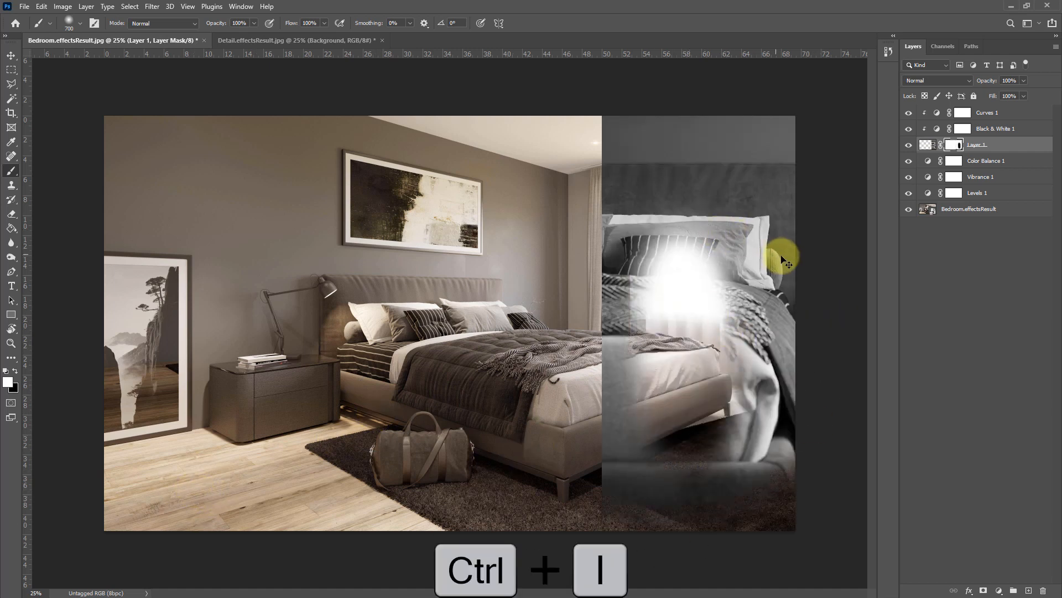
key("ctrl+i")
Step: Toggle the Layer 1 mask off and on, and delete the layer mask
left_click(953, 146, "shift")
left_click(954, 146, "shift")
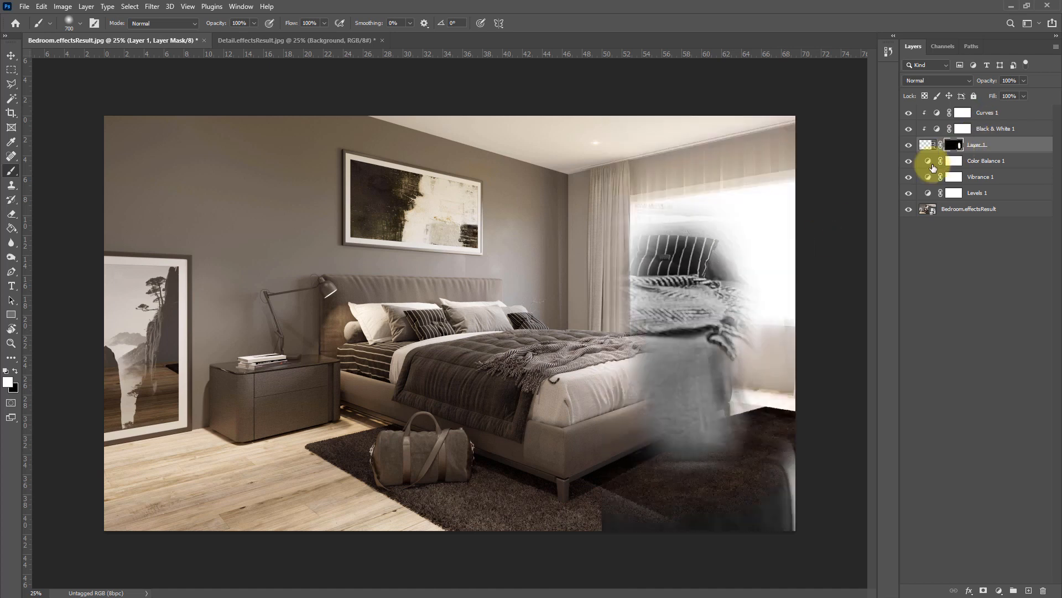
left_click(954, 146, "shift")
key("ctrl+i")
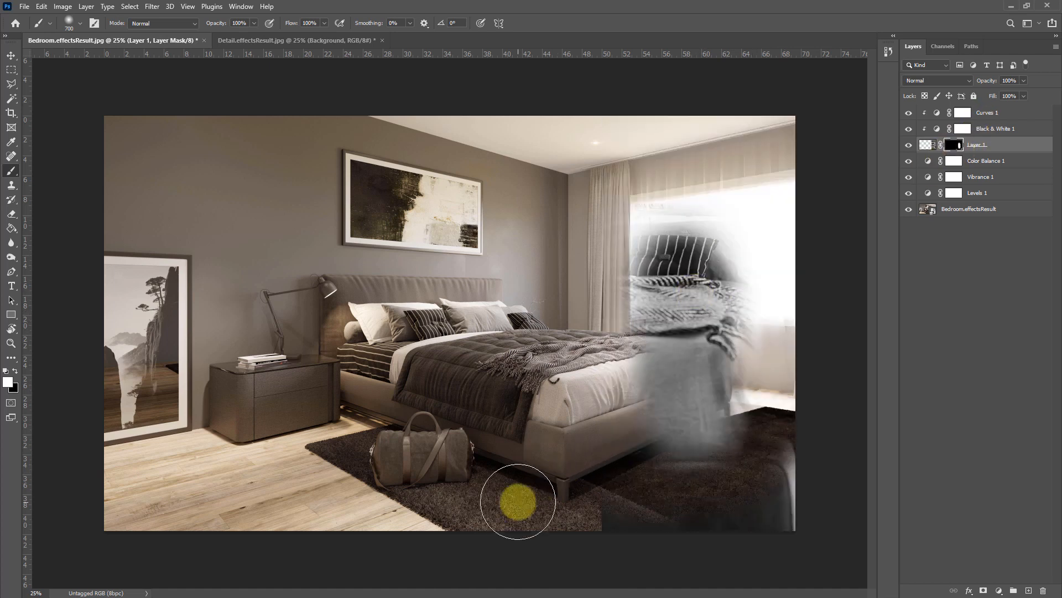
right_click(954, 145)
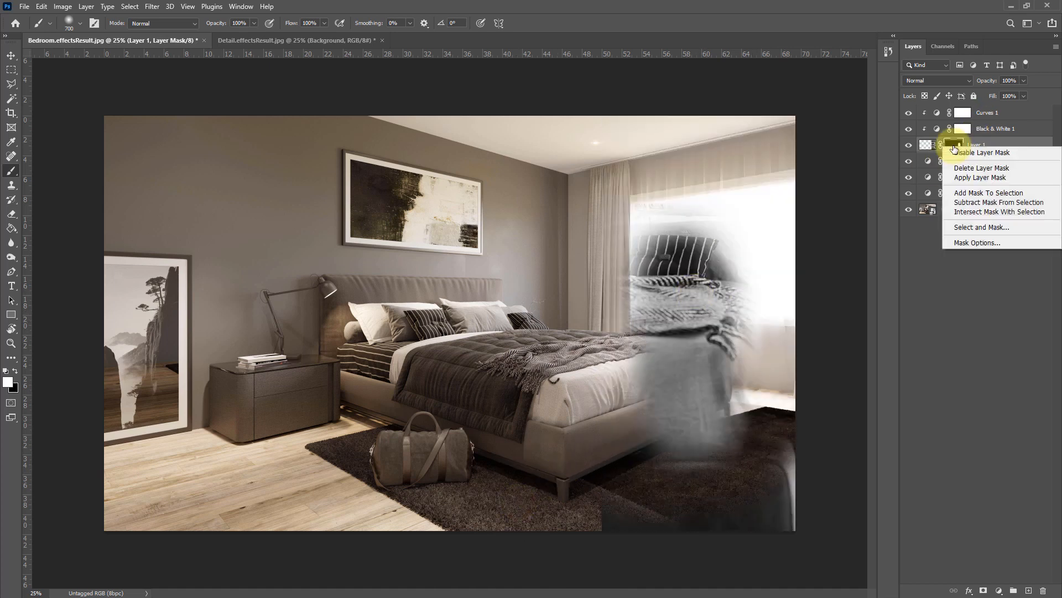
left_click(978, 171)
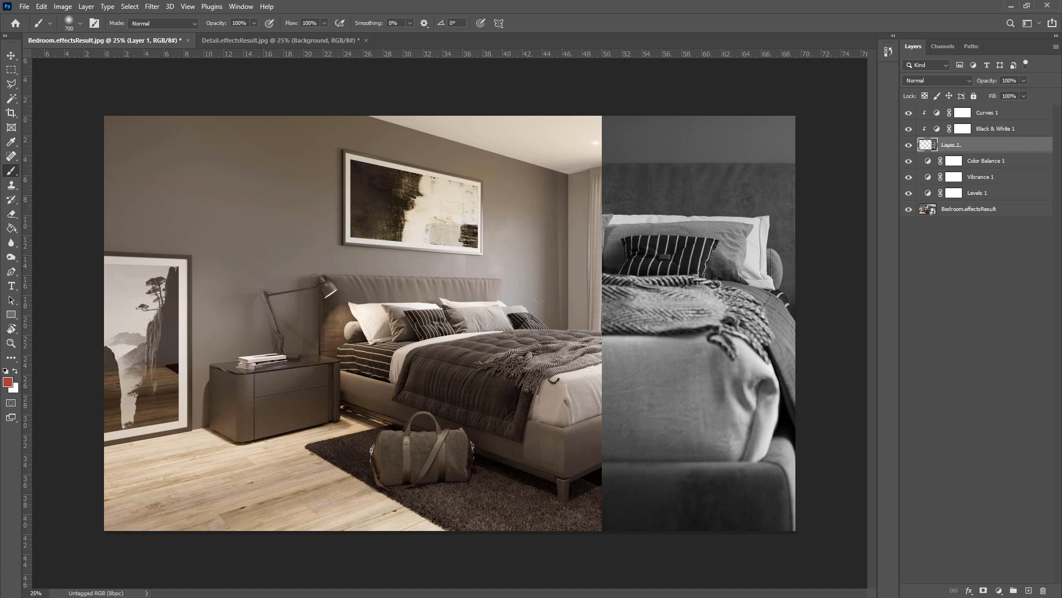
Step: Paint black on the Black & White 1 mask over the detail image's headboard, pillows and bed to bring back their colour
left_click(1003, 135)
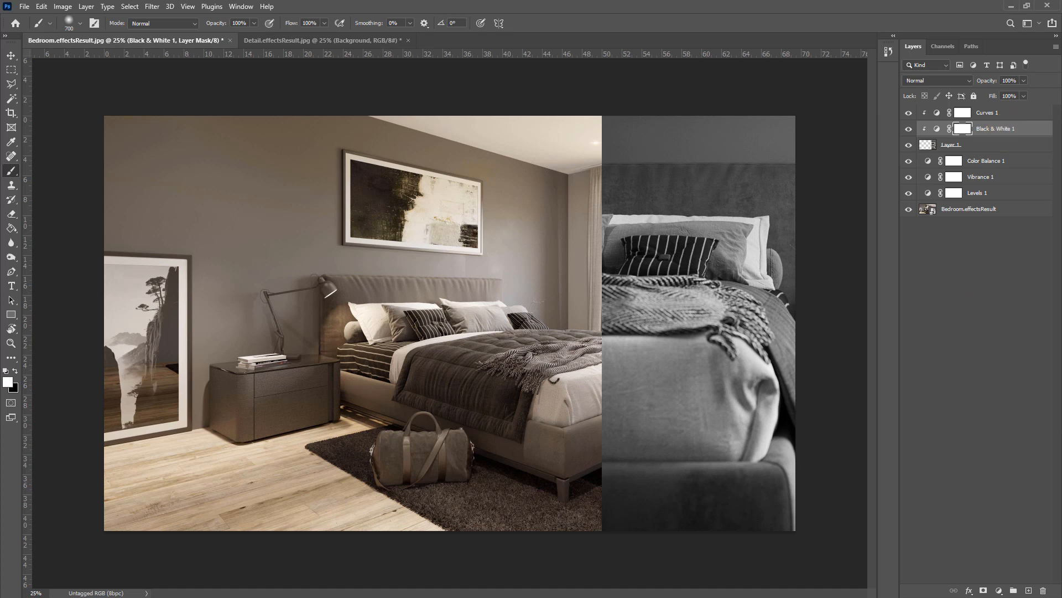
left_click(964, 113)
left_click(966, 129)
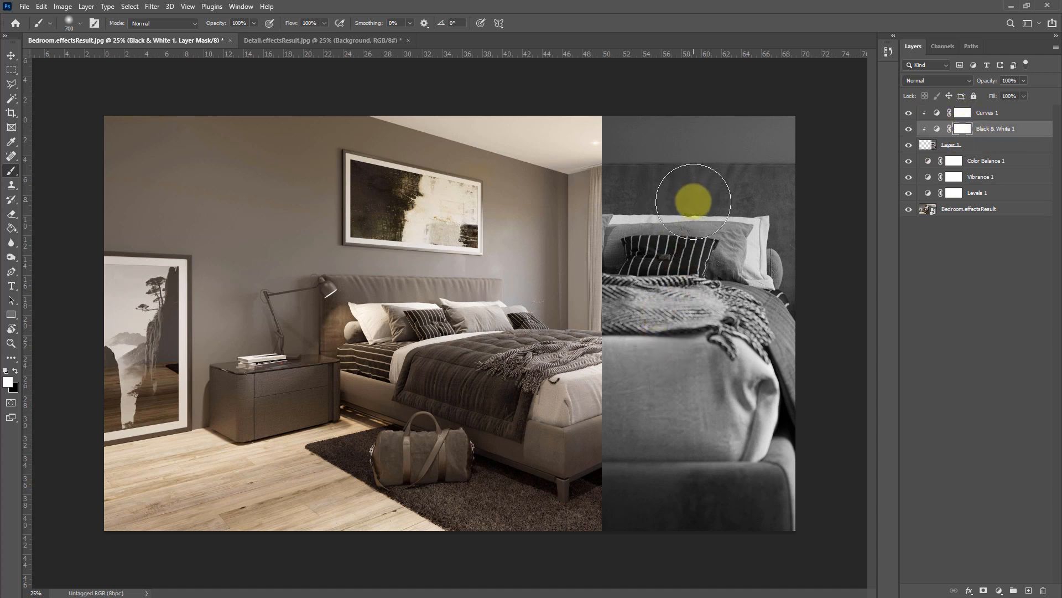
key("x")
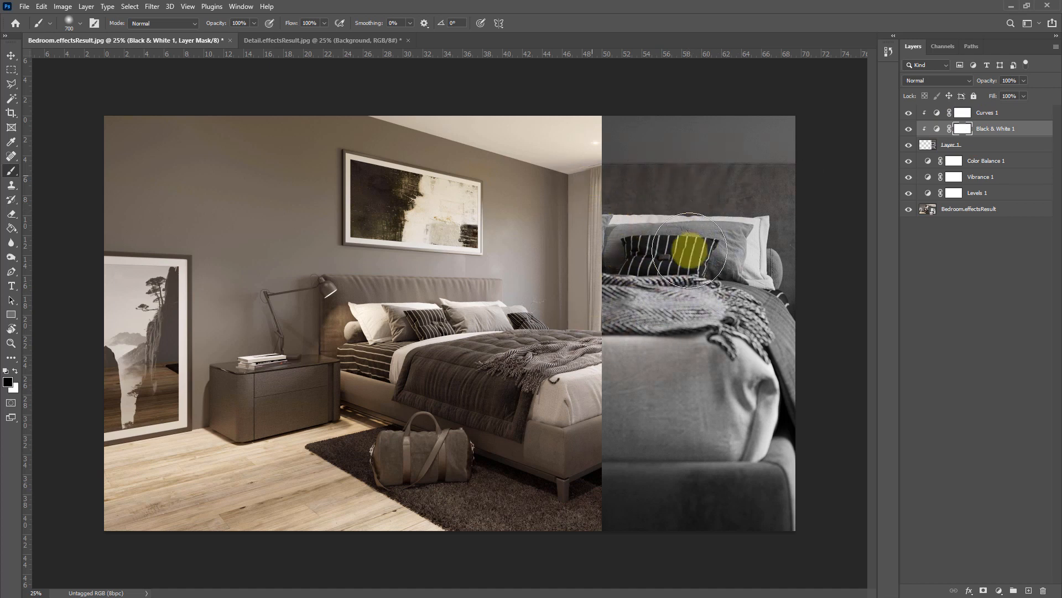
mouse_move(689, 250)
left_mouse_down()
mouse_move(727, 401)
mouse_move(780, 365)
mouse_move(705, 399)
left_mouse_up()
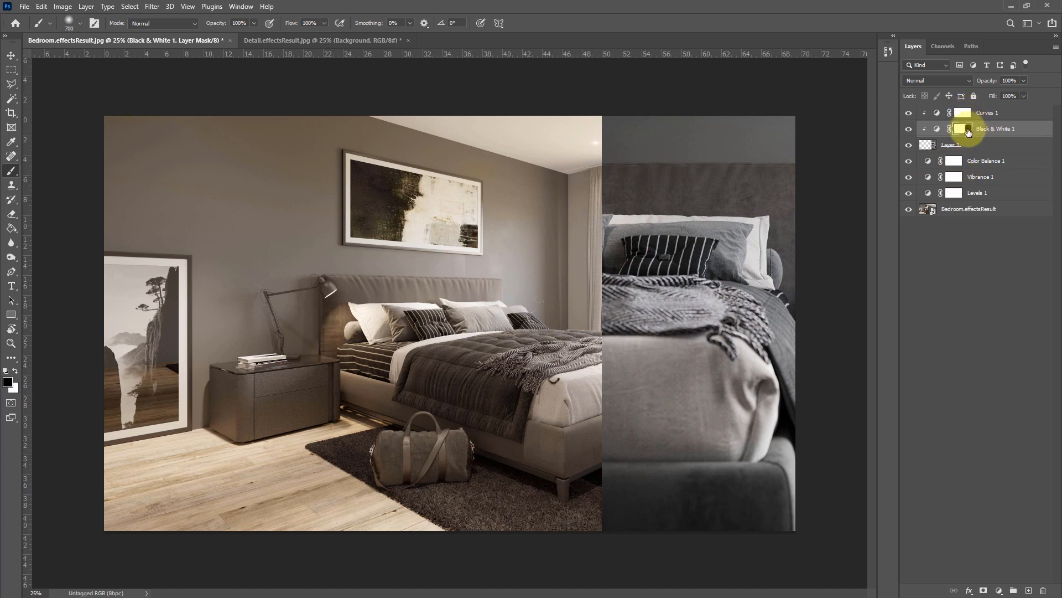
Step: Set the Vibrance 1 adjustment layer to Vibrance +100 and Saturation +47
left_click(990, 178)
double_click(928, 176)
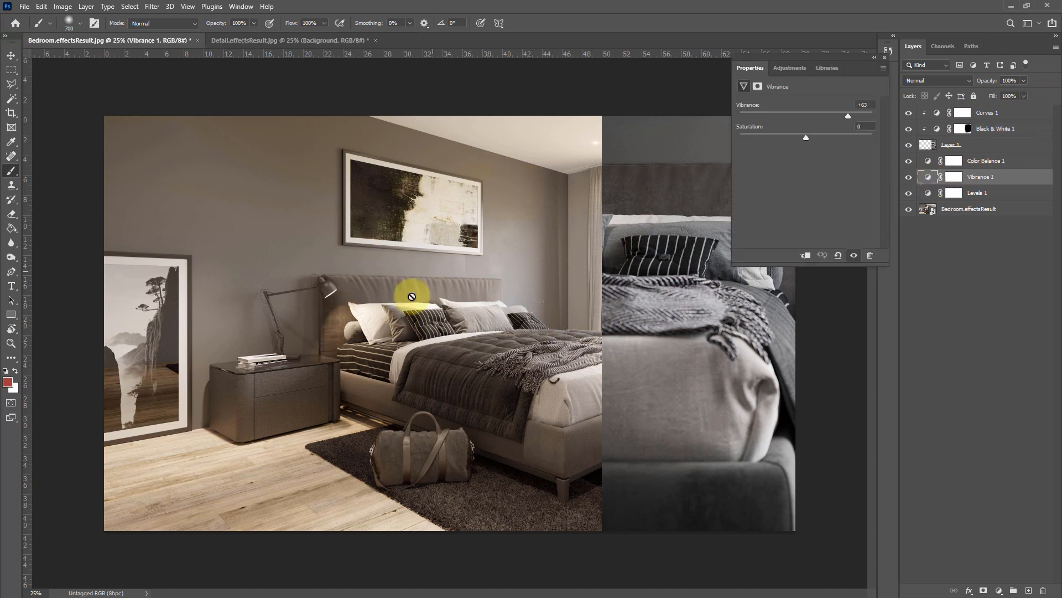
left_click_drag(848, 115, 871, 118)
left_click_drag(806, 137, 837, 137)
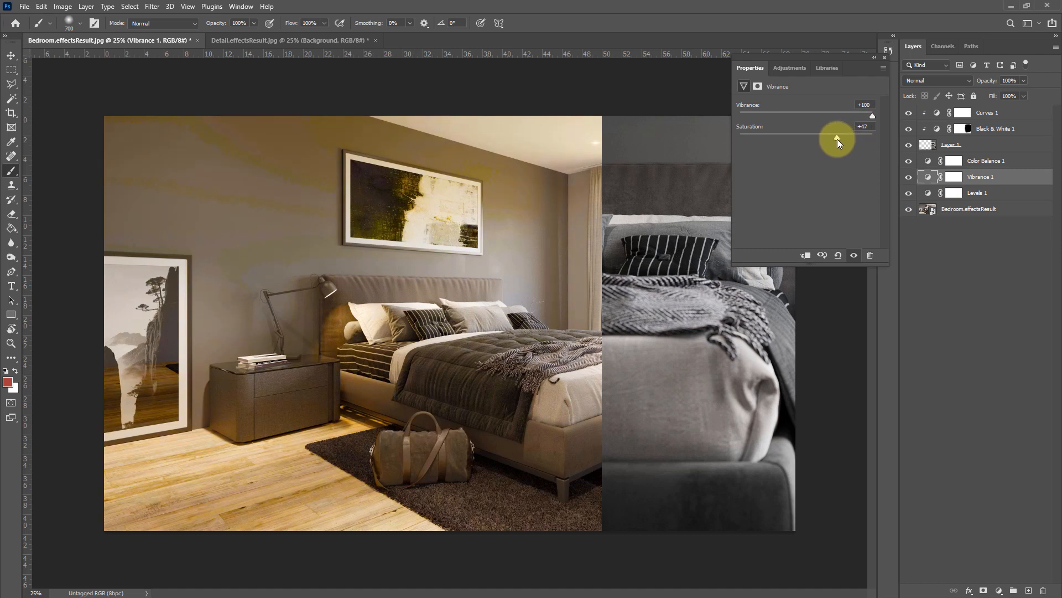
Step: Paint black on the Vibrance 1 mask over the bedroom's wall, framed pictures, floor and rug to hide the effect there
left_click(955, 178)
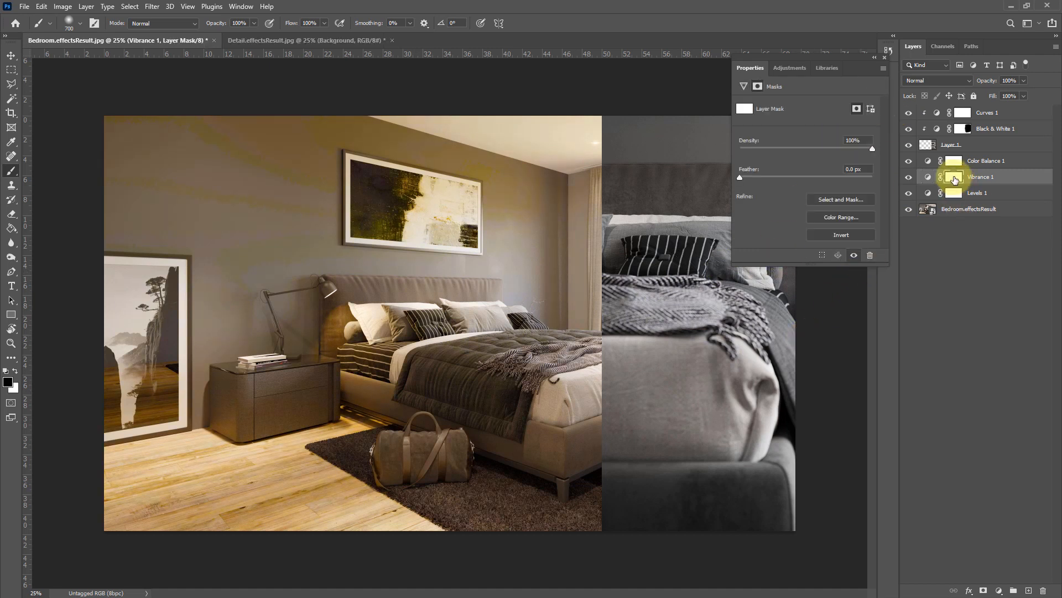
mouse_move(287, 249)
left_mouse_down()
mouse_move(441, 200)
mouse_move(280, 142)
mouse_move(403, 138)
left_mouse_up()
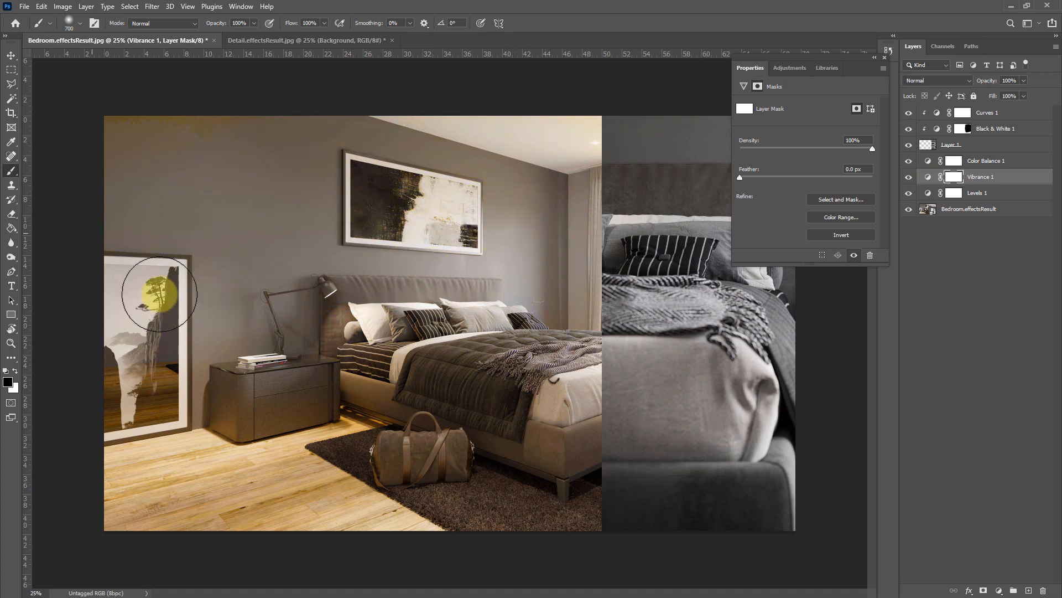
mouse_move(175, 426)
left_mouse_down()
mouse_move(285, 516)
mouse_move(206, 558)
mouse_move(398, 495)
mouse_move(512, 489)
mouse_move(573, 515)
left_mouse_up()
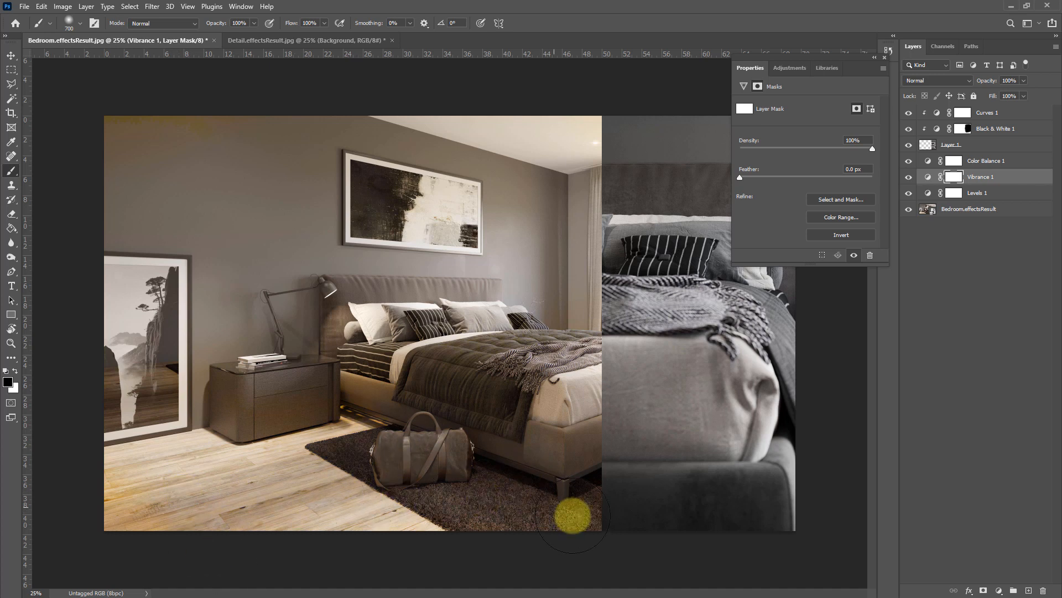
Step: Paint white on the Vibrance 1 mask around the bedside lamp and headboard, and set Vibrance to +52 and Saturation to -4
key("x")
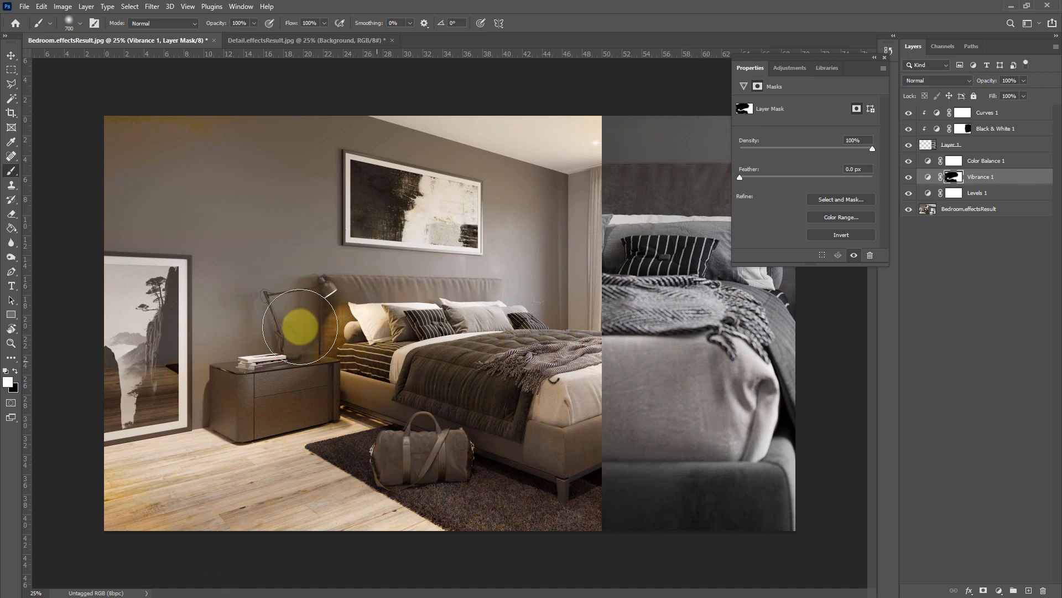
left_click_drag(296, 318, 409, 326)
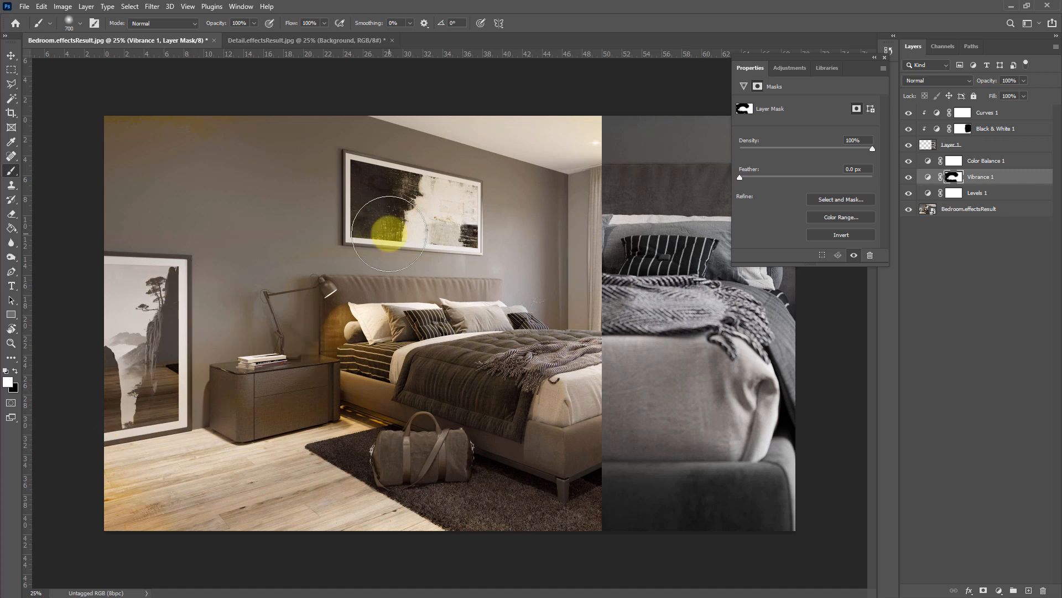
left_click(744, 87)
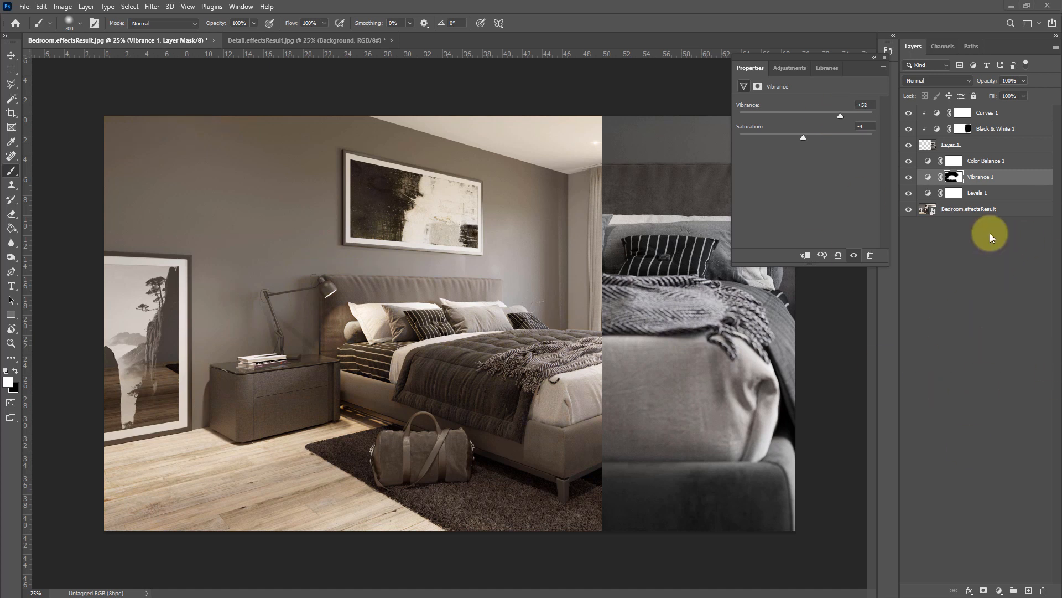
Step: Above the bedroom smart object, add a Brightness/Contrast adjustment masked to a rectangle around the wall painting and set Brightness to 126
left_click(988, 210)
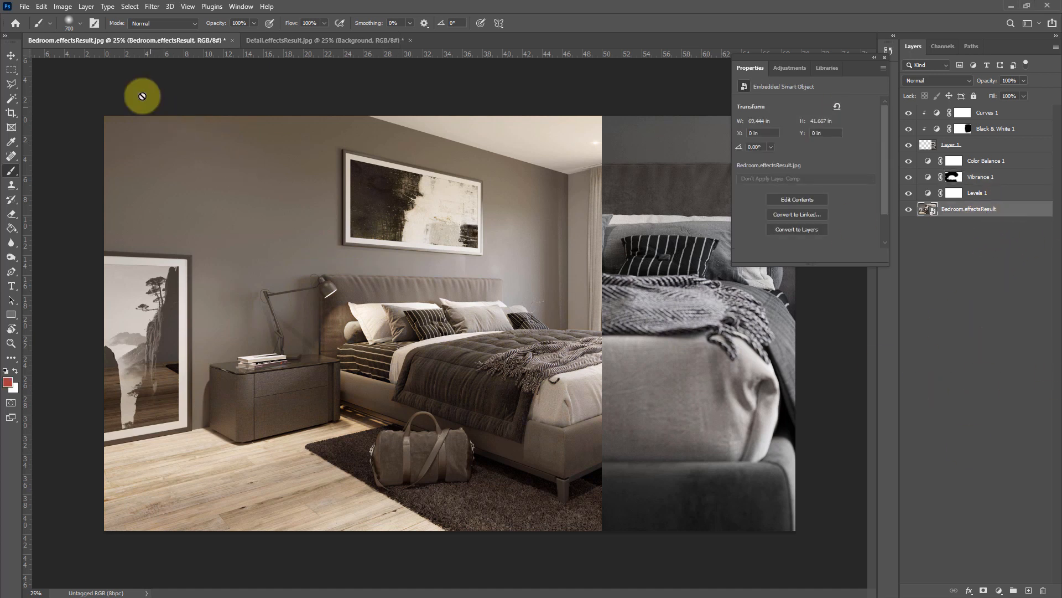
left_click(11, 69)
left_click_drag(283, 154, 507, 264)
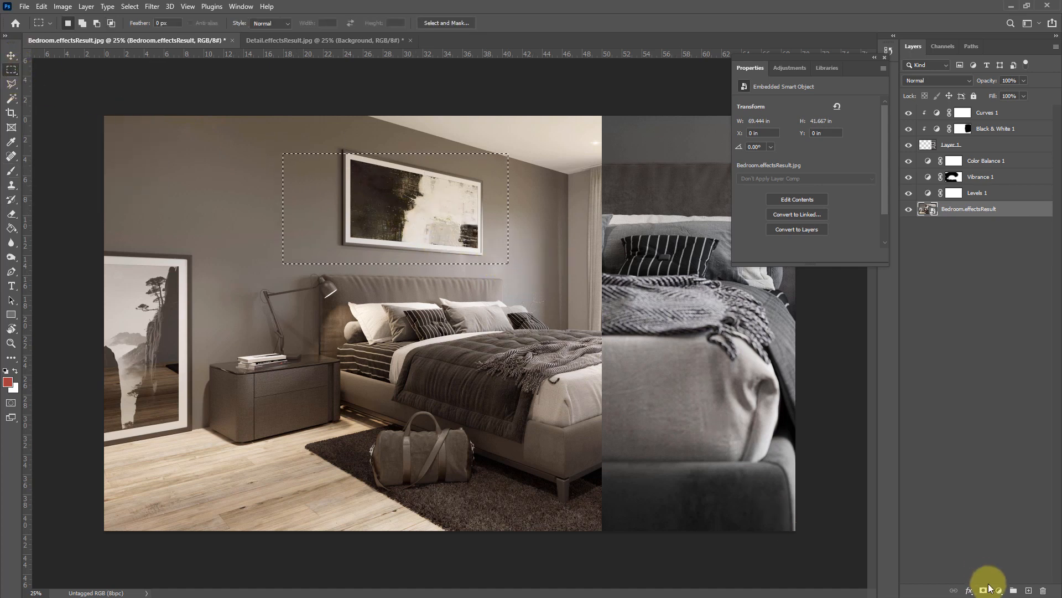
left_click(999, 591)
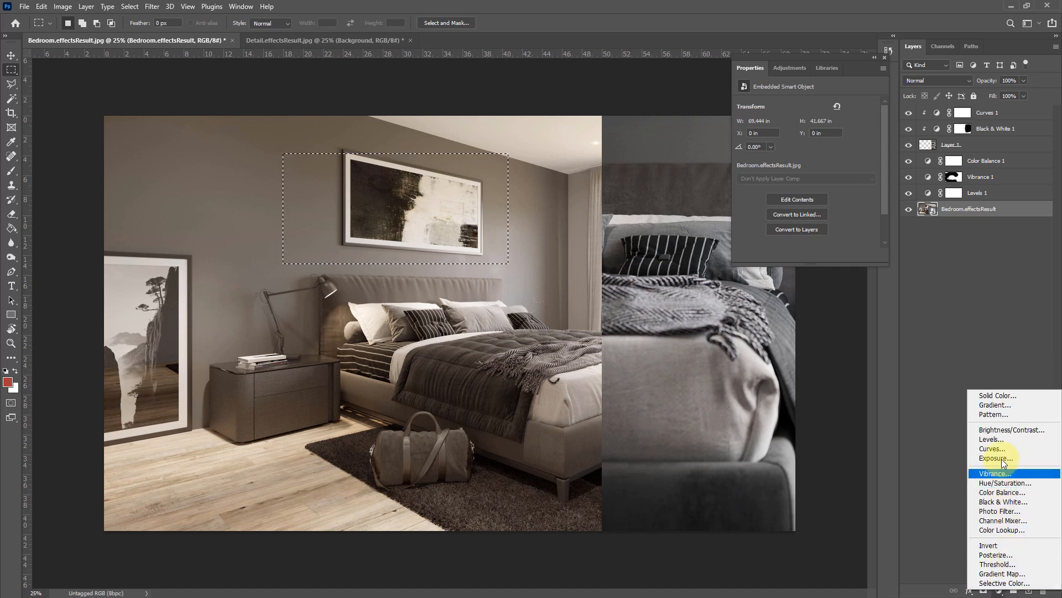
left_click(1011, 430)
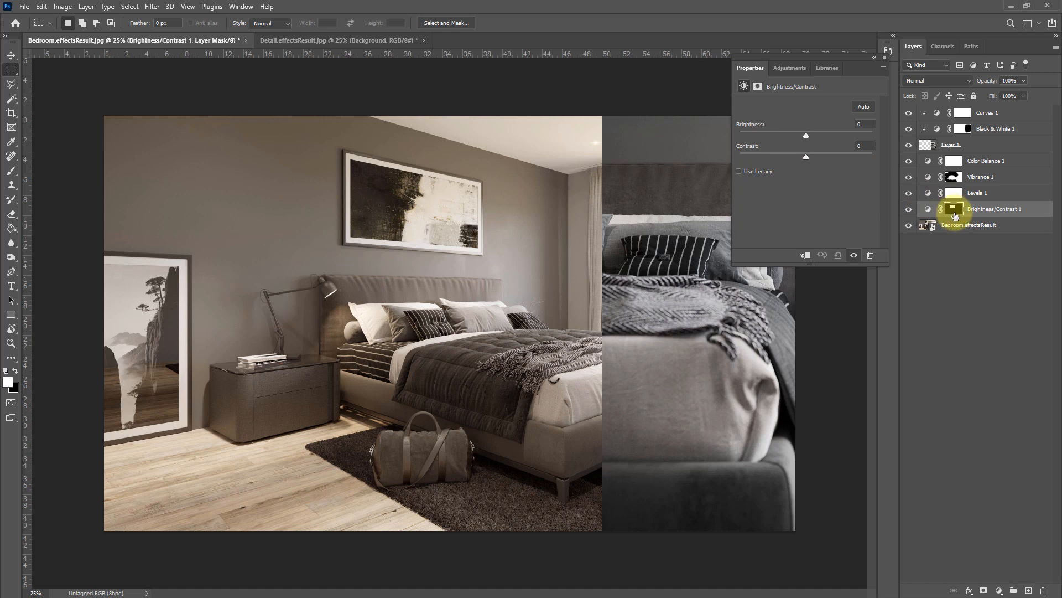
left_click(929, 210)
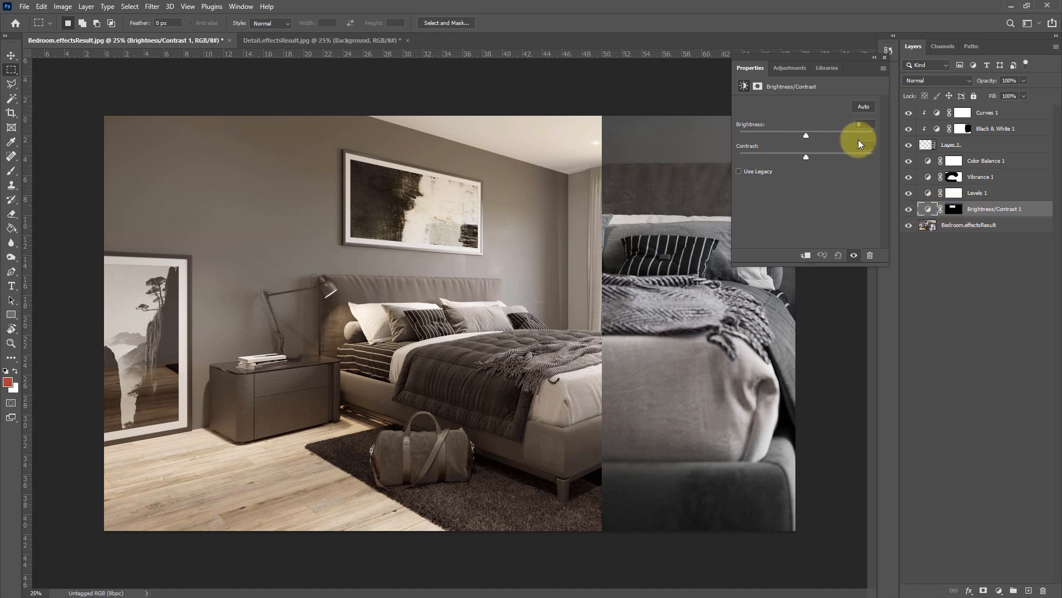
left_click(854, 135)
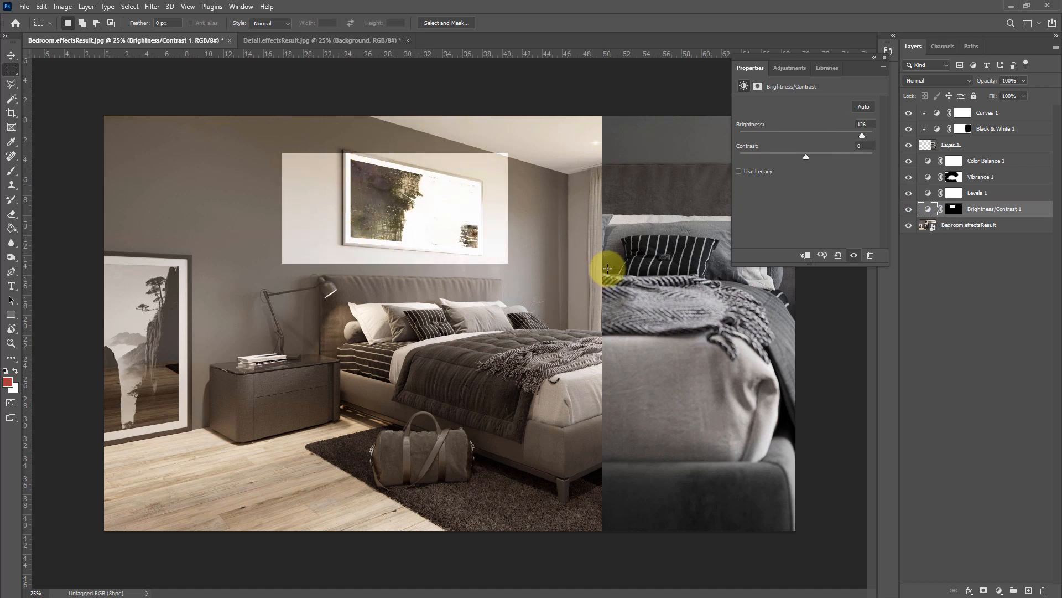
Step: Fill an elliptical selection on the wall above the leaning picture with white on the Brightness/Contrast 1 mask, and deselect it
left_click(954, 208)
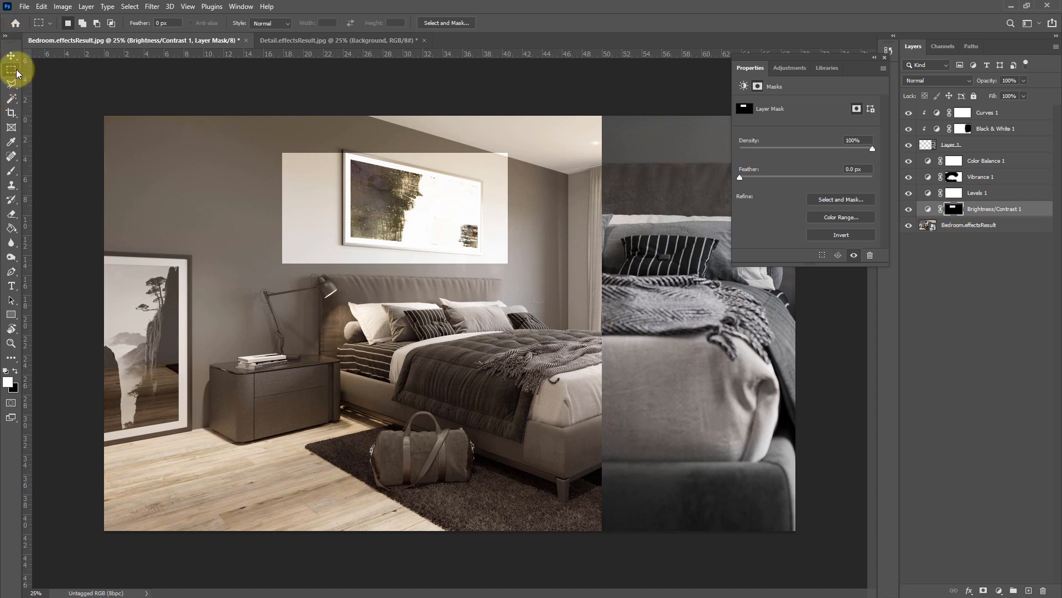
key("shift+m")
left_click_drag(142, 179, 223, 250)
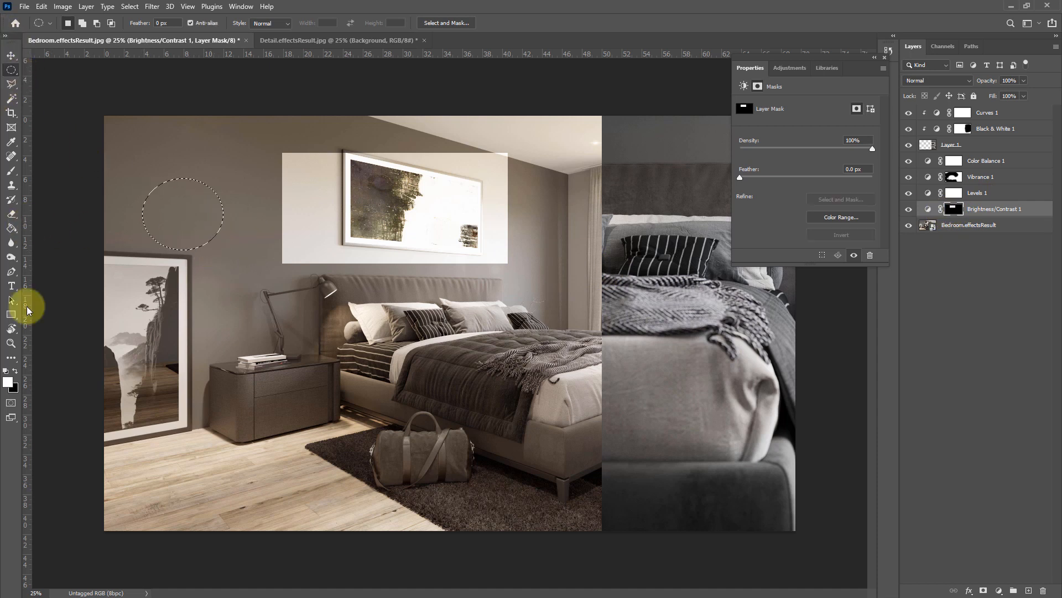
key("b")
left_click_drag(172, 216, 194, 224)
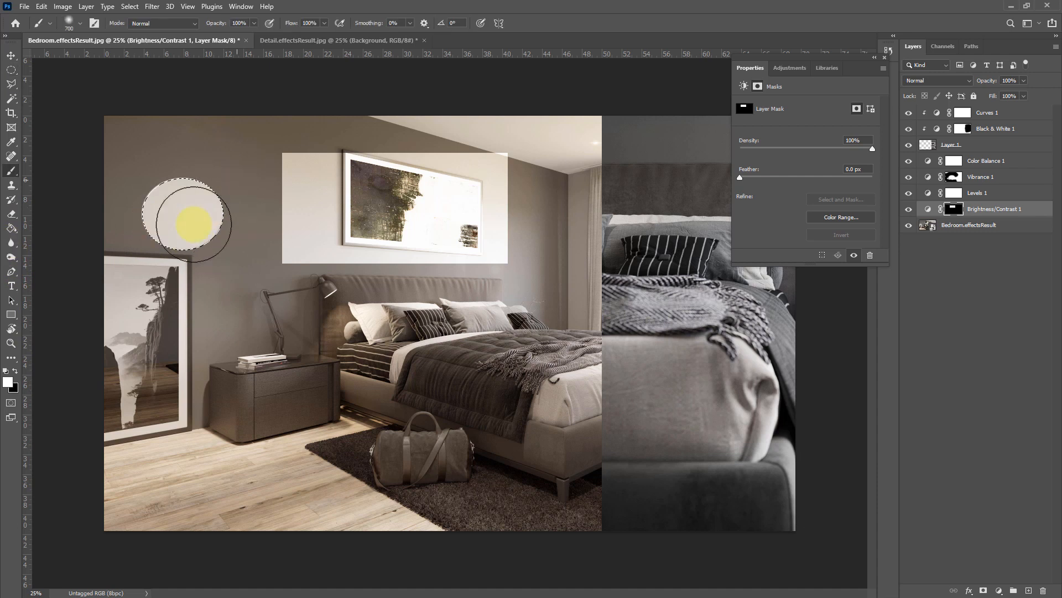
left_click(11, 84)
key("ctrl+d")
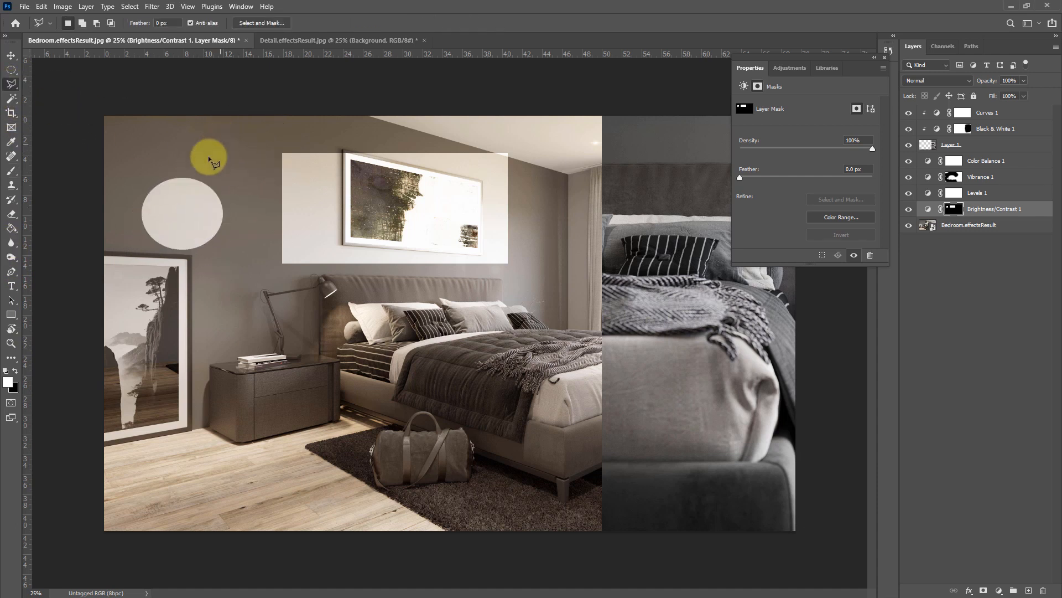
left_click(210, 159)
left_click(251, 130)
left_click(267, 172)
left_click(263, 221)
key("Escape")
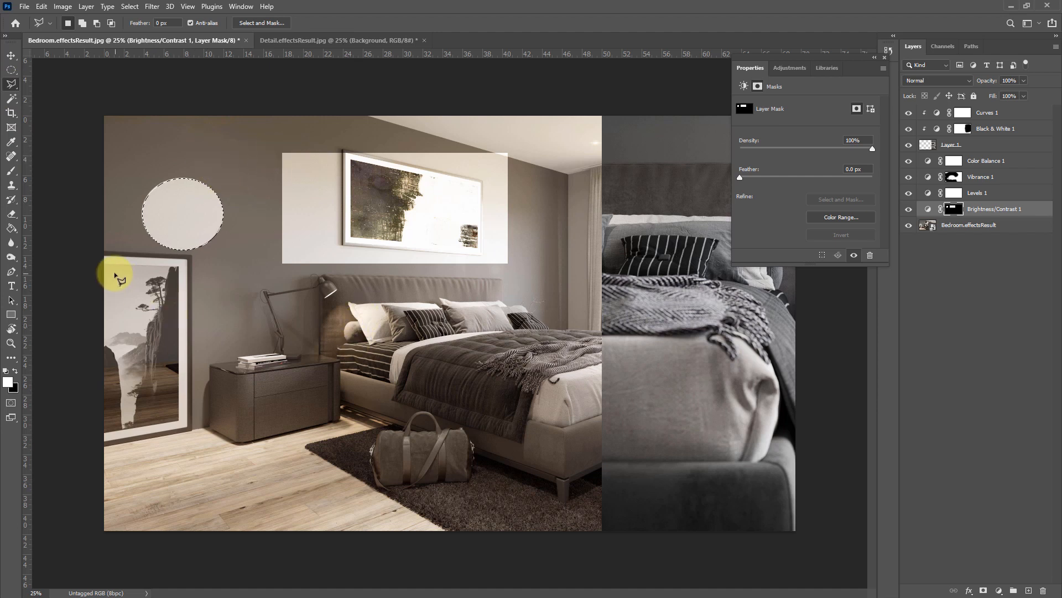
Step: Outline the framed picture leaning against the wall with a Polygonal Lasso selection
left_click(102, 254)
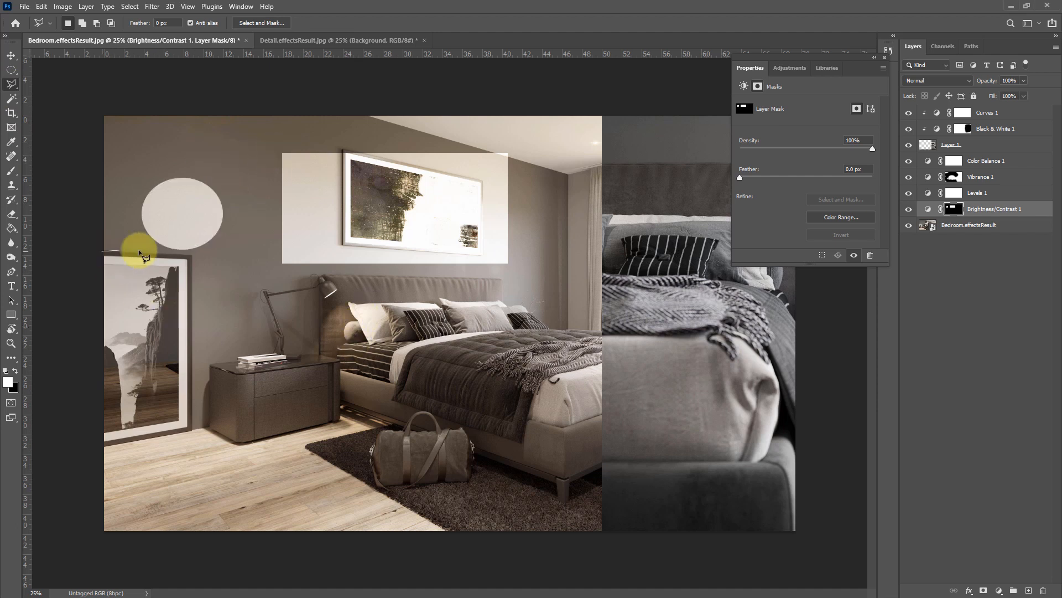
left_click(192, 256)
left_click(191, 429)
left_click(99, 253)
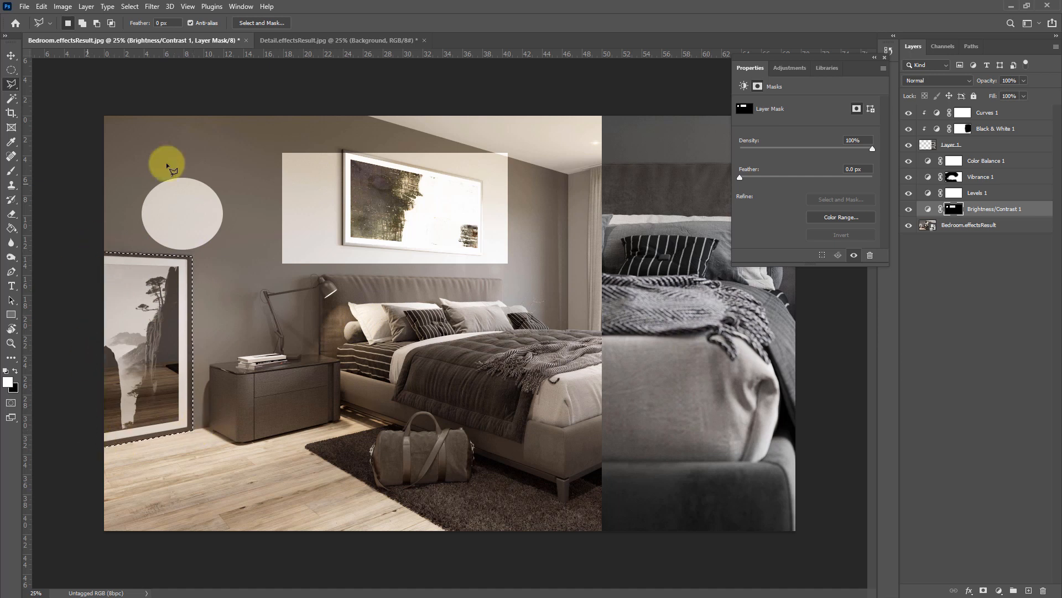
Step: Add a Levels adjustment masked to the leaning picture with input levels 20, 0.79 and 230
left_click(999, 590)
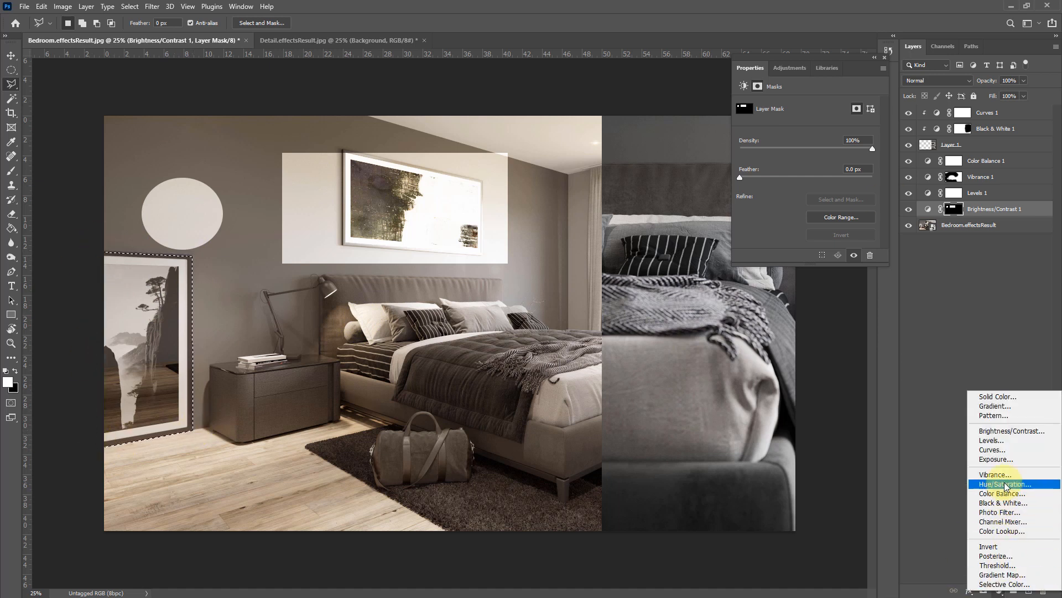
left_click(999, 440)
left_click_drag(873, 188, 862, 188)
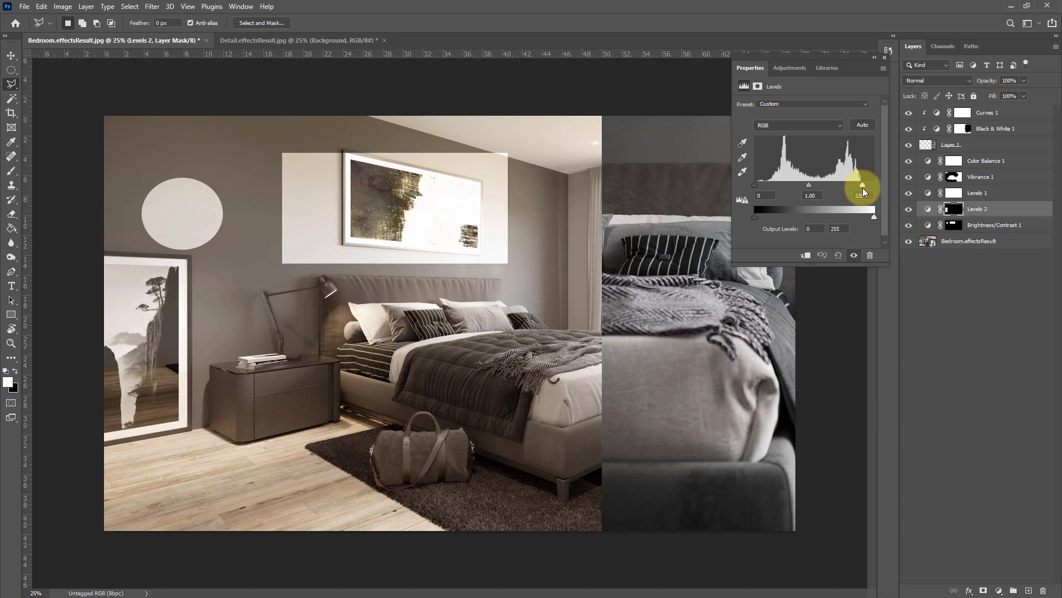
left_click_drag(755, 186, 821, 194)
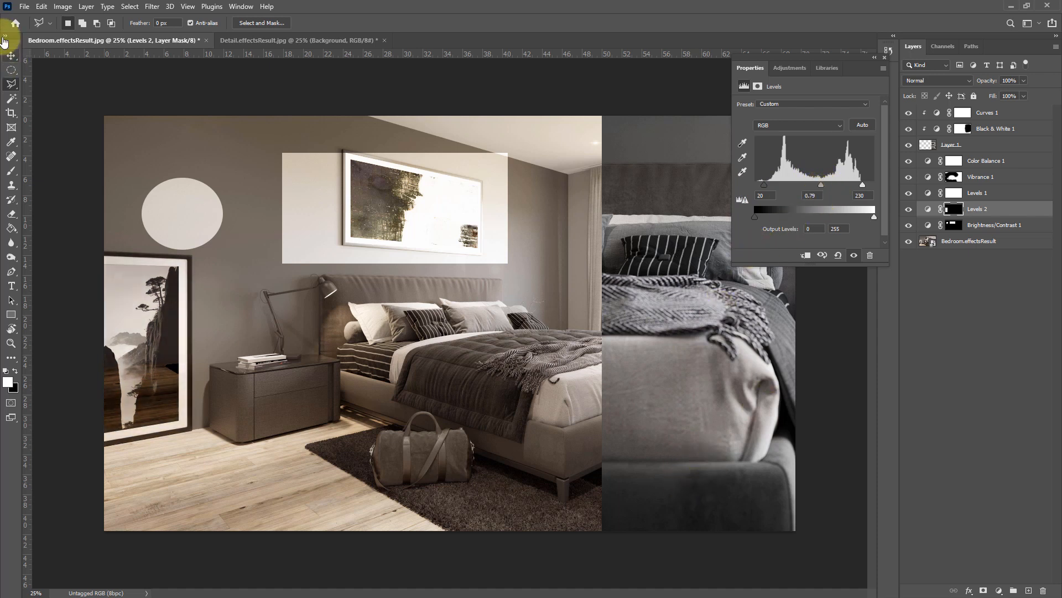
Step: Make a rectangular marquee selection on the wall above the bright circle, extending it and subtracting parts of it
left_click_drag(11, 69, 55, 63)
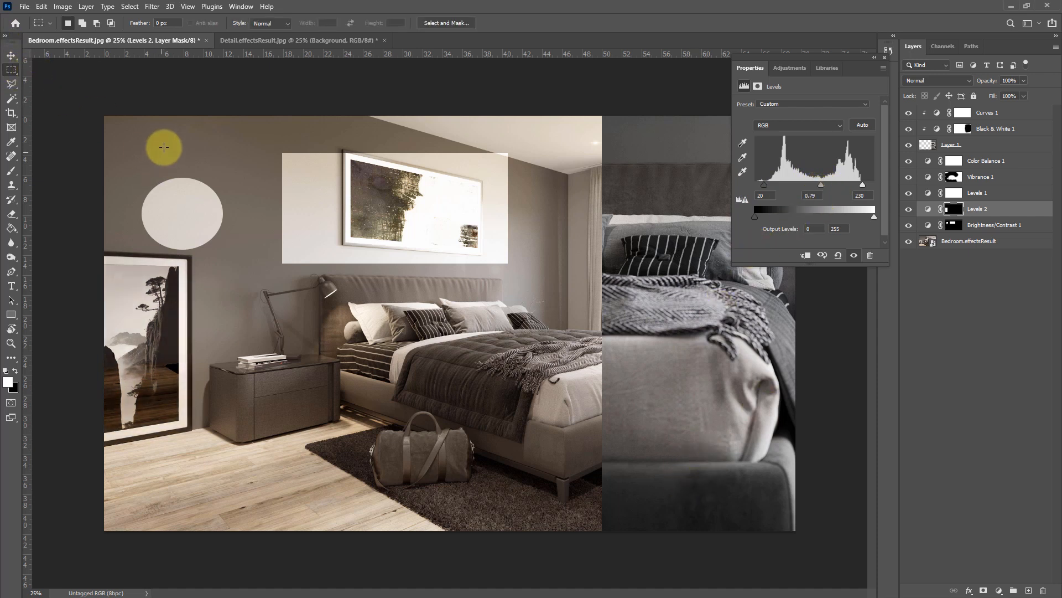
left_click_drag(173, 129, 171, 190)
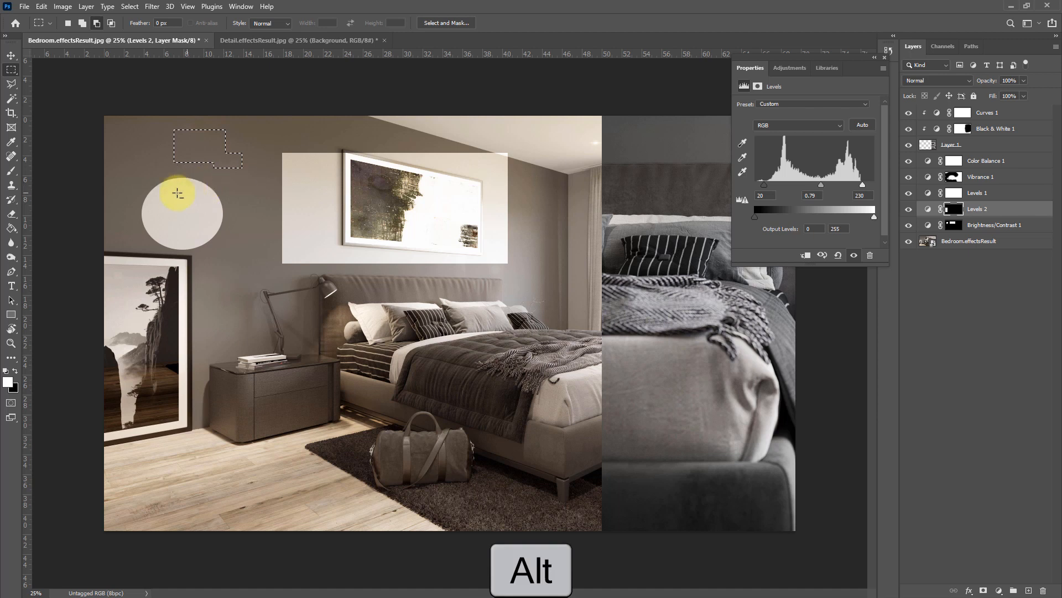
Step: Subtract a triangular area from the wall selection with the Polygonal Lasso, and add another polygonal area to it
left_click(11, 83)
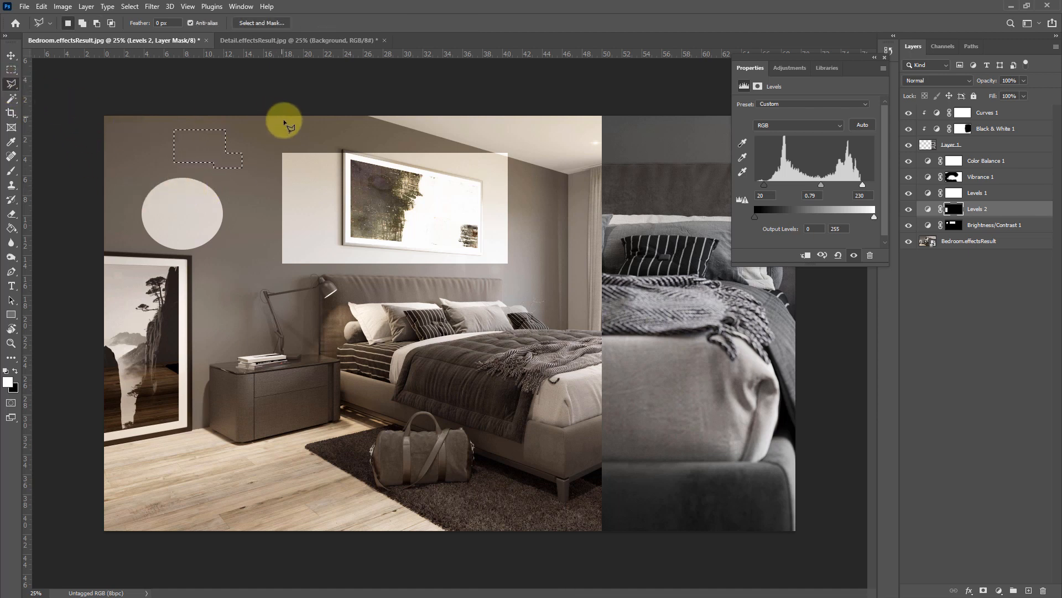
left_click(247, 134)
left_click(219, 179)
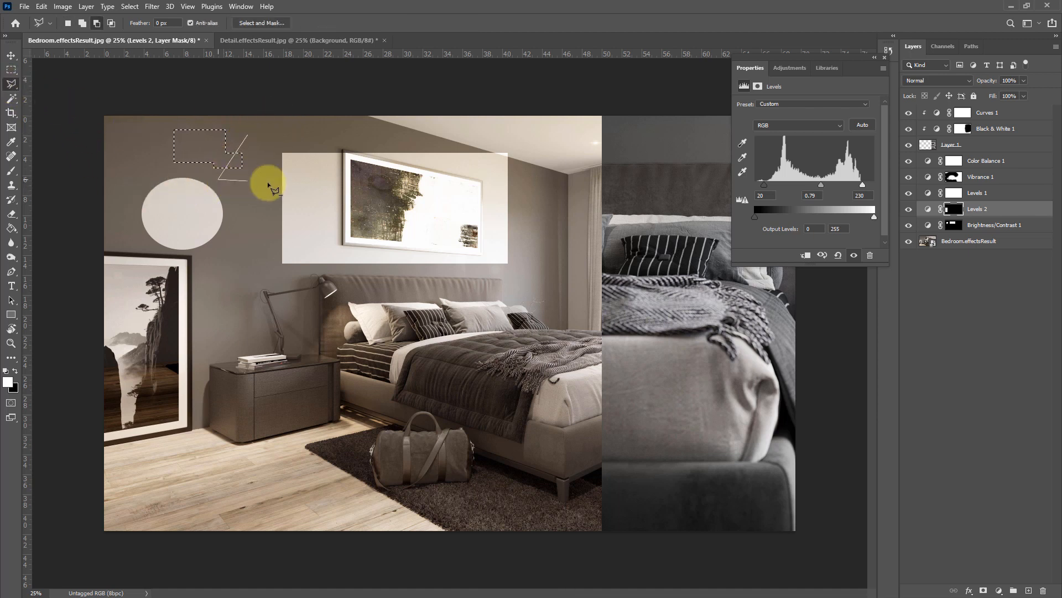
left_click(279, 185)
left_click(248, 134)
left_click(196, 142)
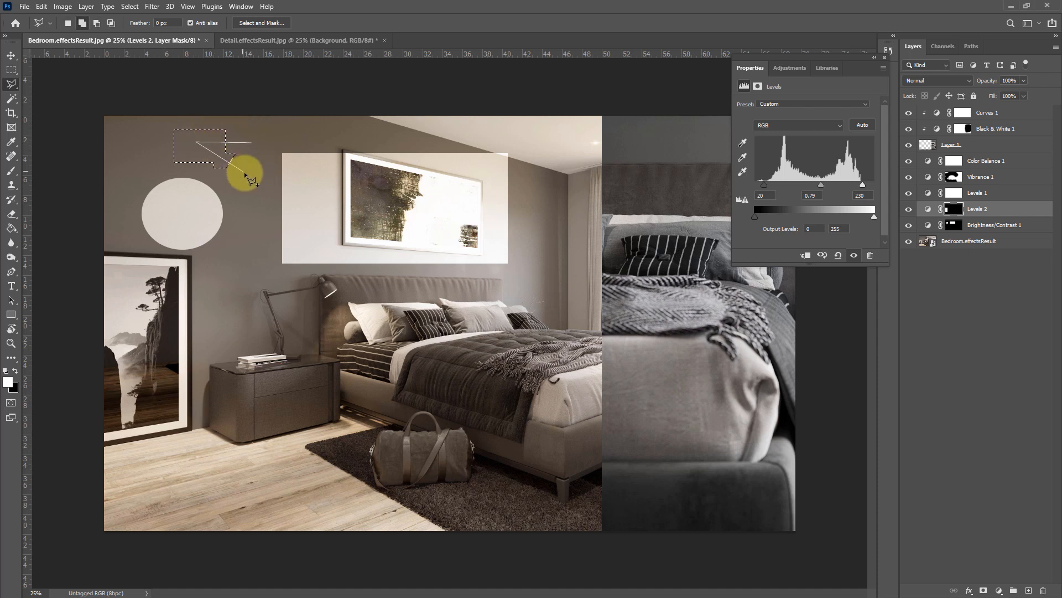
left_click(245, 172)
left_click(251, 145)
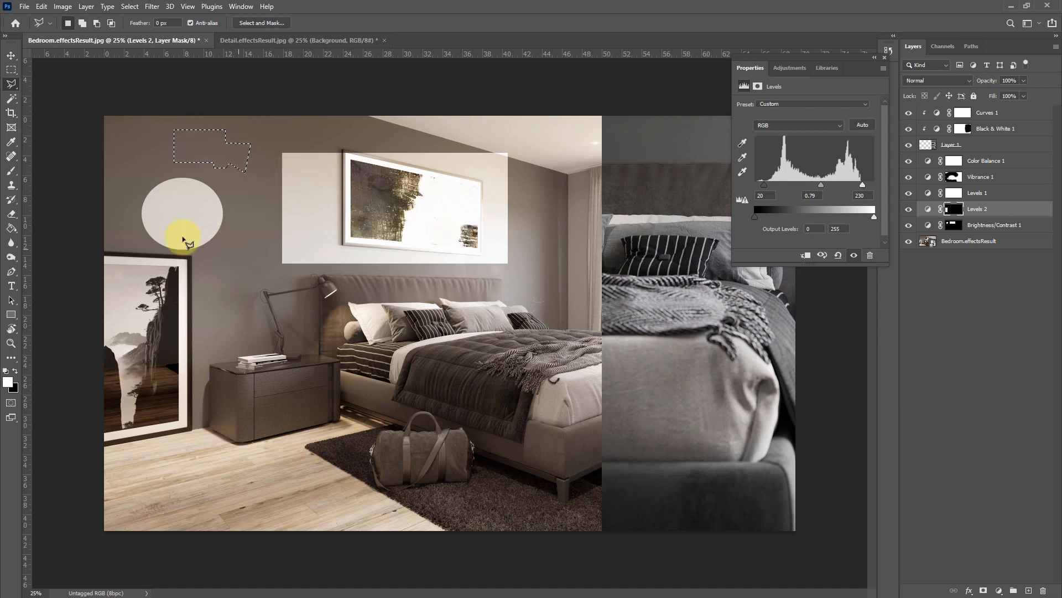
left_click(196, 142)
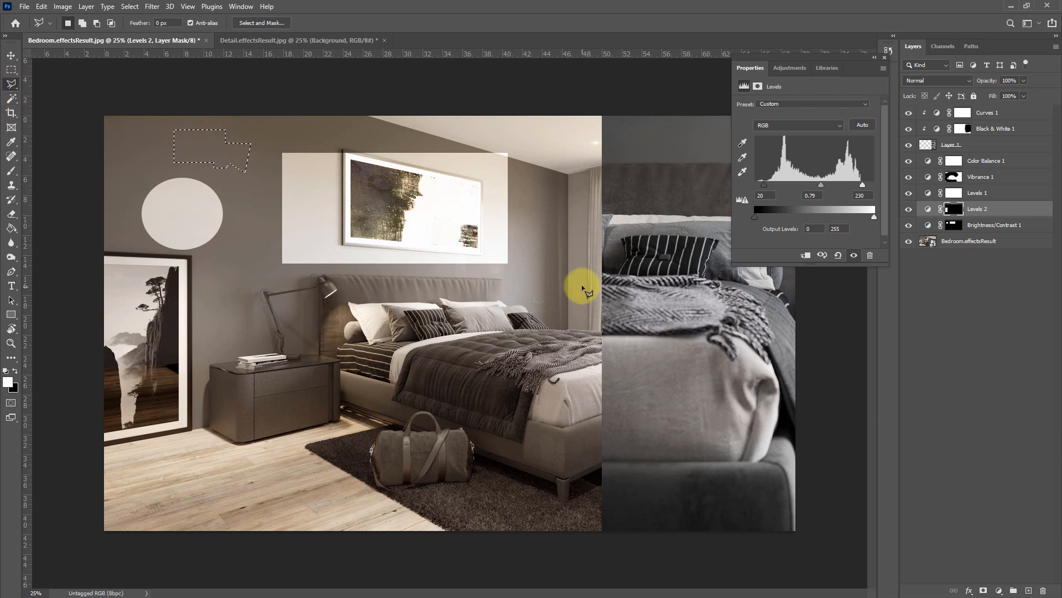
Step: Delete the Levels 2 and Brightness/Contrast 1 adjustment layers together and clear the selection
left_click(1008, 221, "shift")
left_click(1014, 199)
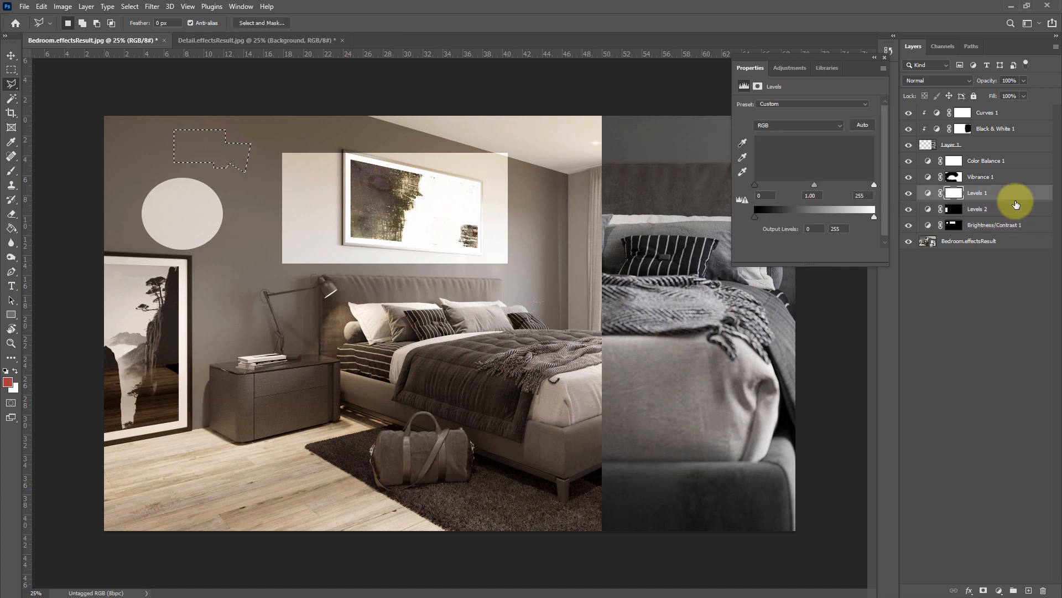
left_click(1019, 218)
left_click(1020, 210, "shift")
left_click_drag(1012, 227, 1044, 590)
left_click(228, 82)
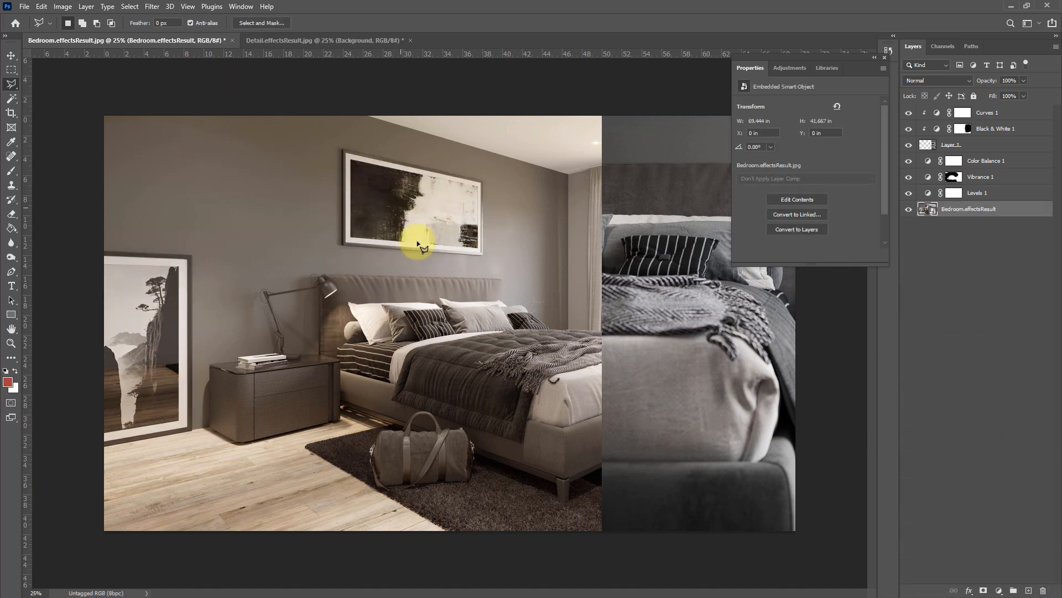
Step: Select the bedroom wall behind the bed with the Quick Selection Tool on the bedroom smart object layer
right_click(9, 86)
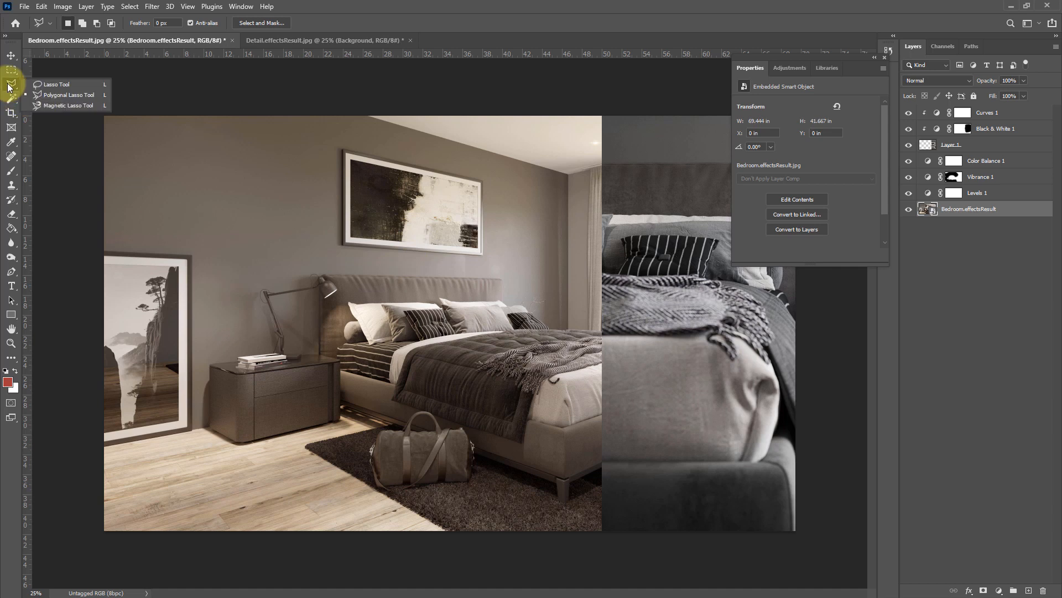
right_click(12, 98)
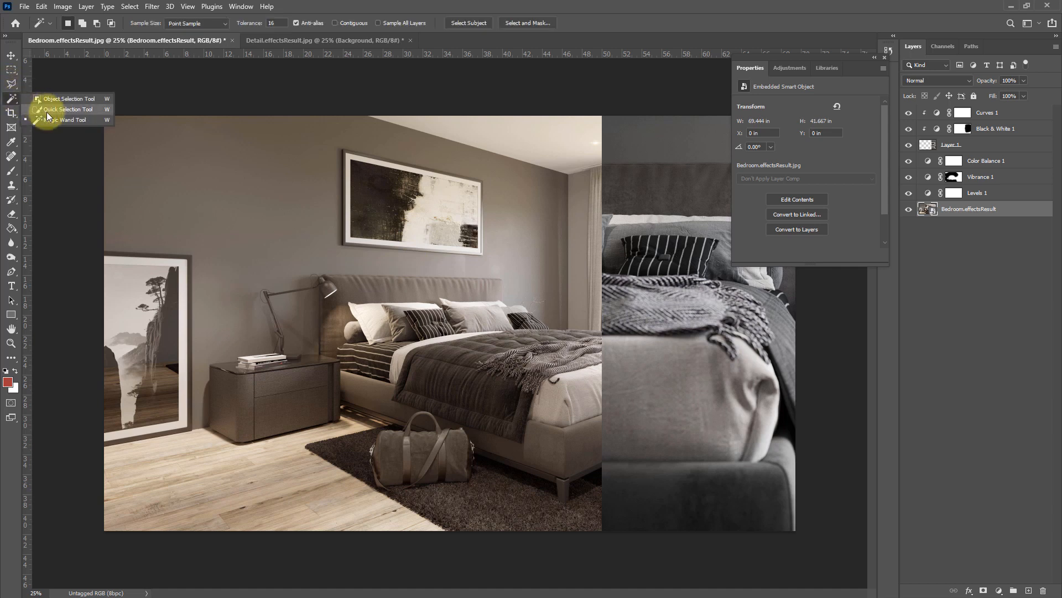
left_click(46, 110)
mouse_move(210, 193)
left_mouse_down()
mouse_move(237, 235)
mouse_move(217, 258)
mouse_move(209, 321)
mouse_move(206, 280)
mouse_move(218, 268)
mouse_move(268, 291)
mouse_move(321, 145)
mouse_move(280, 123)
mouse_move(384, 132)
mouse_move(343, 134)
mouse_move(436, 145)
mouse_move(521, 178)
mouse_move(402, 209)
left_mouse_up()
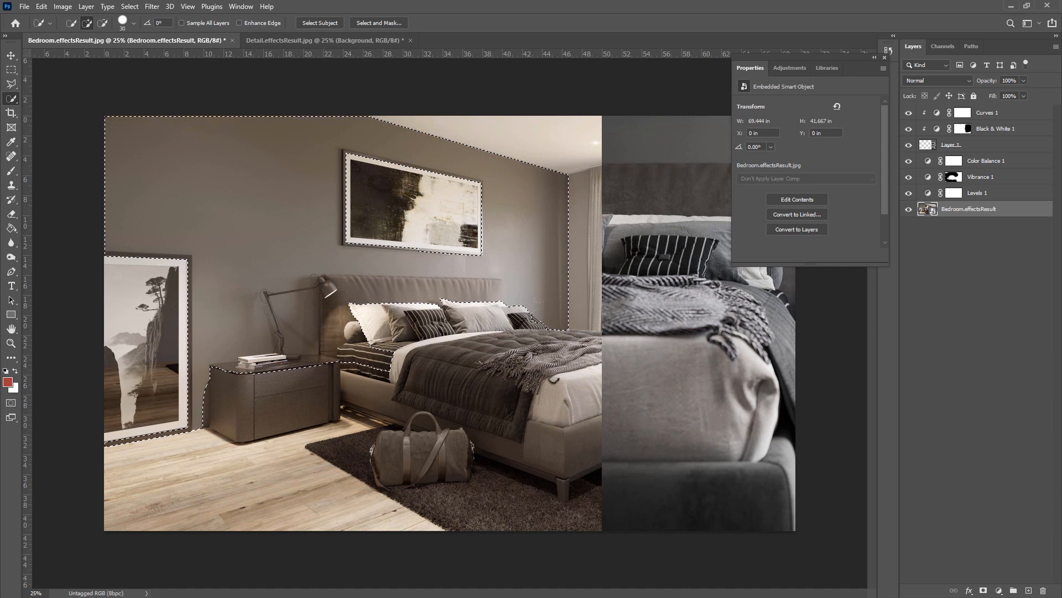
key("ctrl+d")
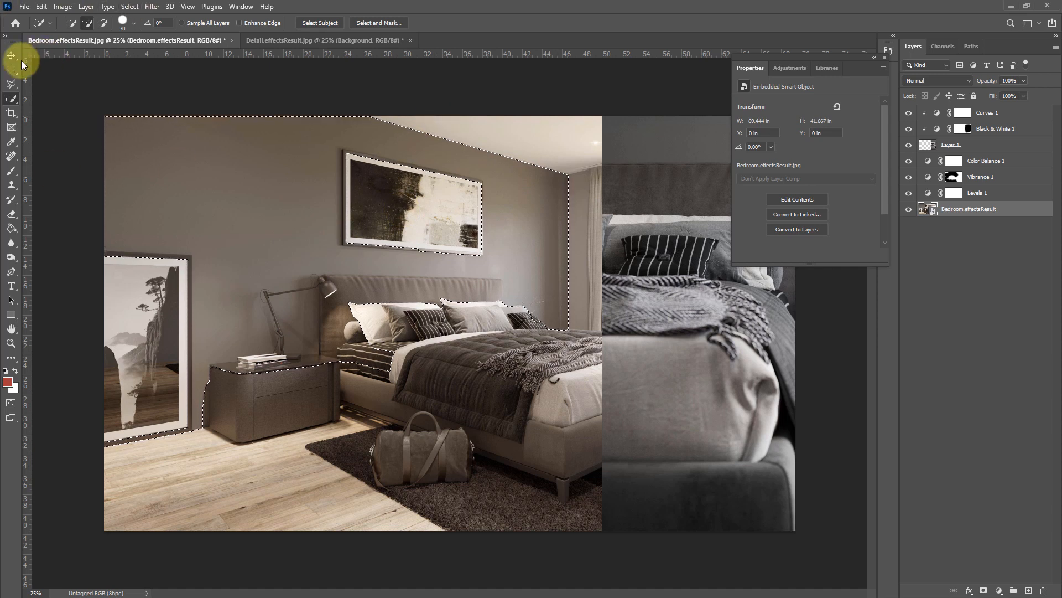
Step: Clear the wall selection, place the Bedroom.VRayWireColor image as a smart object over the bedroom, and hide every layer above it
left_click(10, 57)
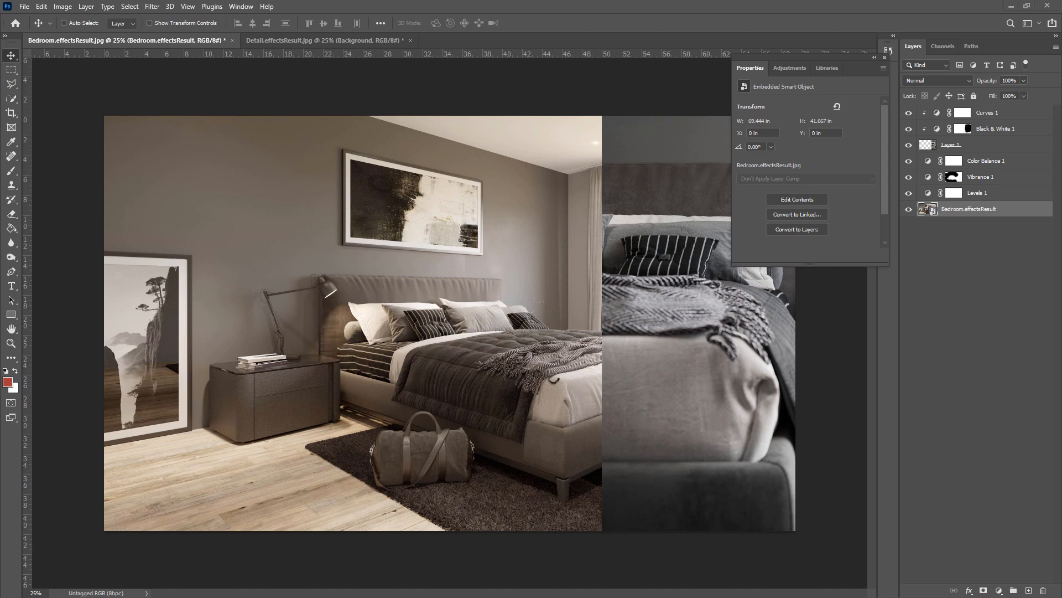
left_click_drag(516, 341, 515, 341)
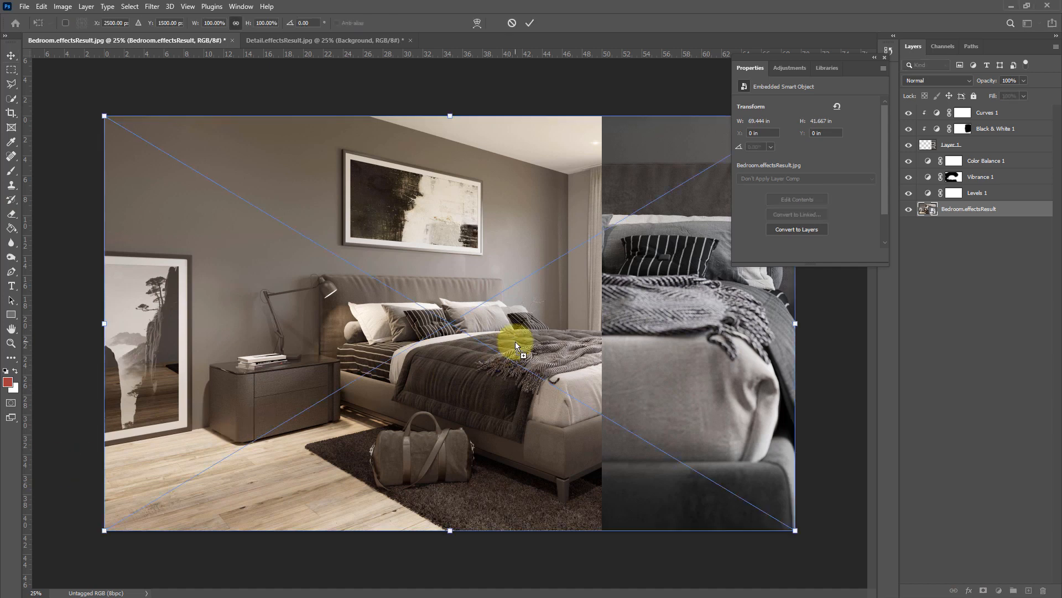
key("Return")
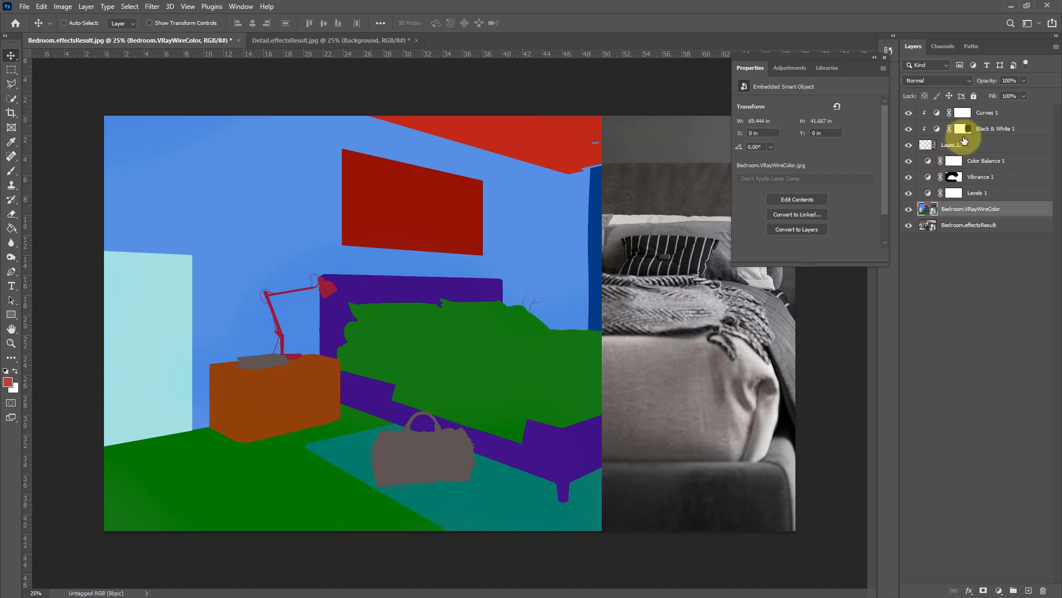
left_click_drag(909, 113, 900, 193)
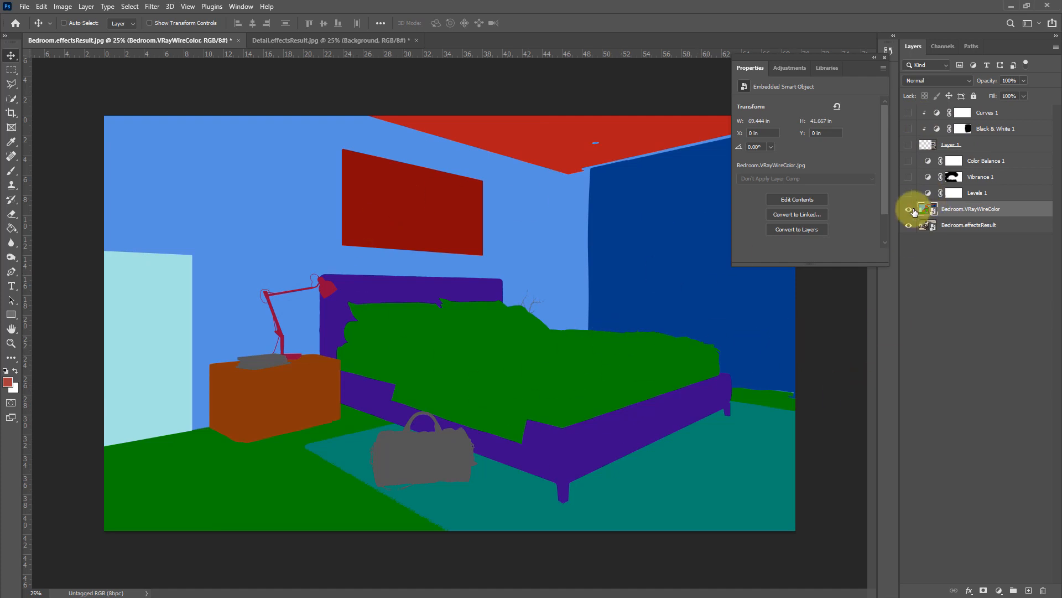
left_click_drag(909, 192, 953, 202)
Step: Select the light blue wall on the VRayWireColor layer with the Magic Wand, then hide that layer and make Bedroom.effectsResult active
left_click(11, 98)
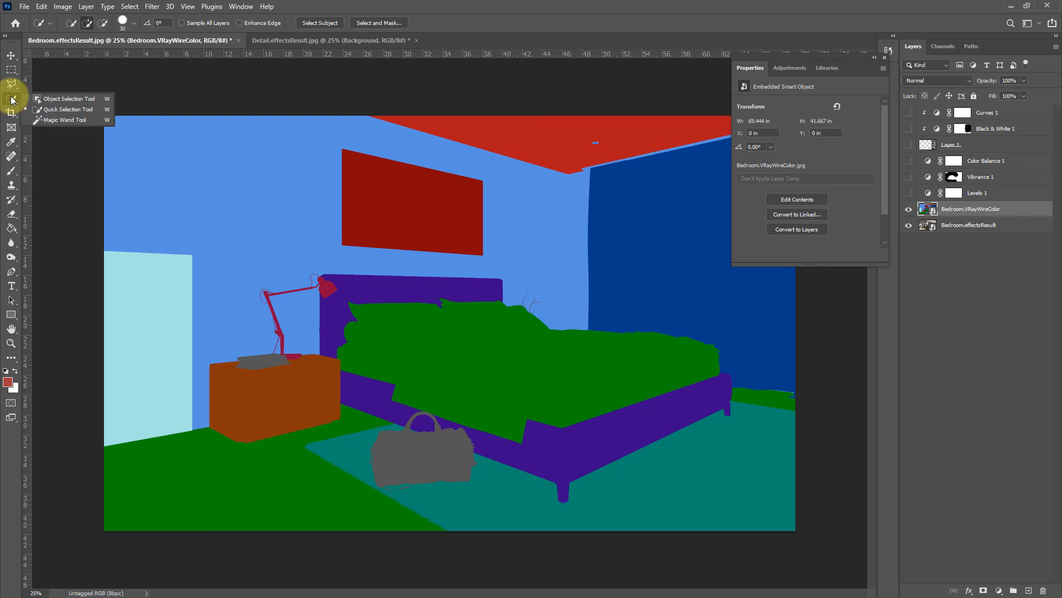
left_click(75, 119)
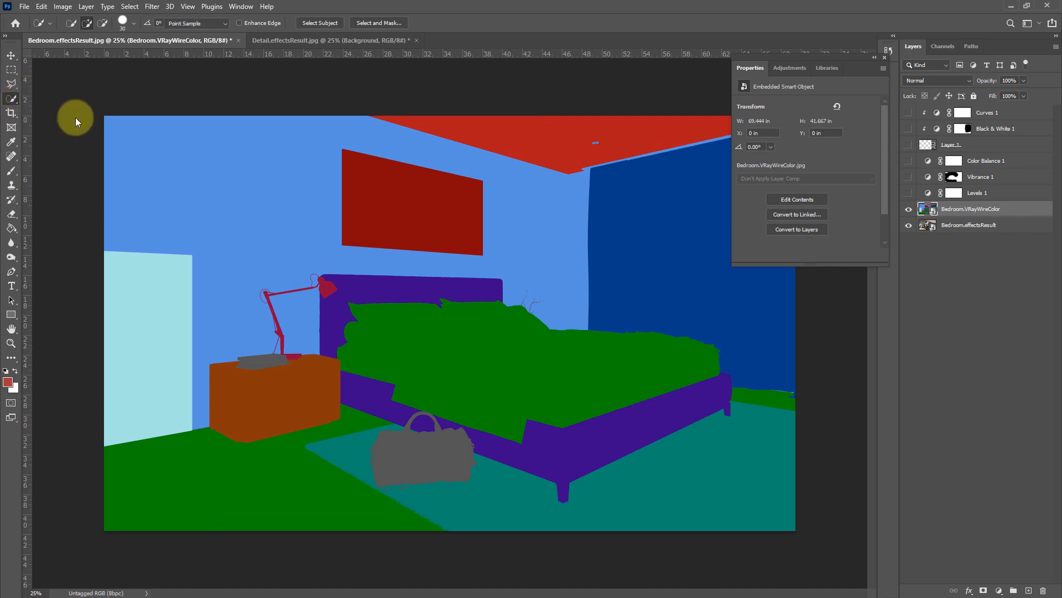
left_click(299, 250)
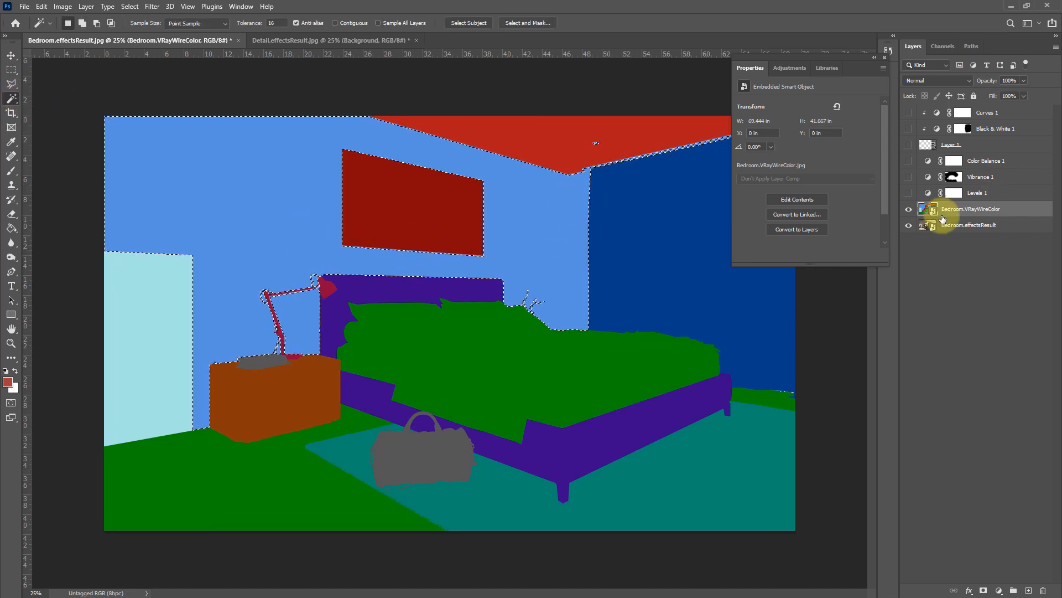
left_click(909, 208)
left_click(962, 225)
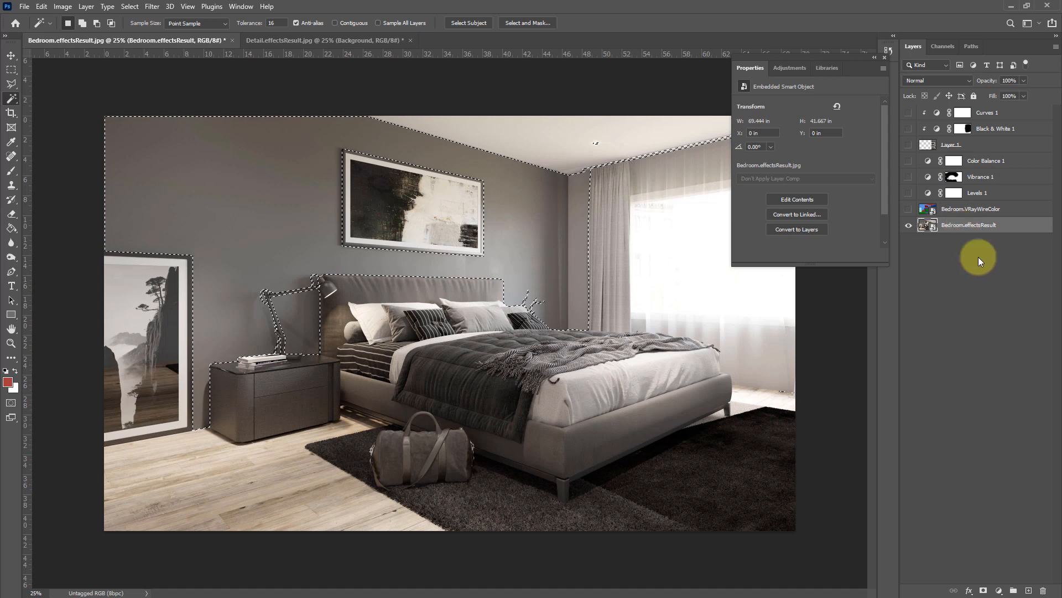
Step: Add a Curves adjustment layer for the selected wall, shape its RGB curve into an S, and compare the wall with and without it
left_click(999, 591)
left_click(1019, 450)
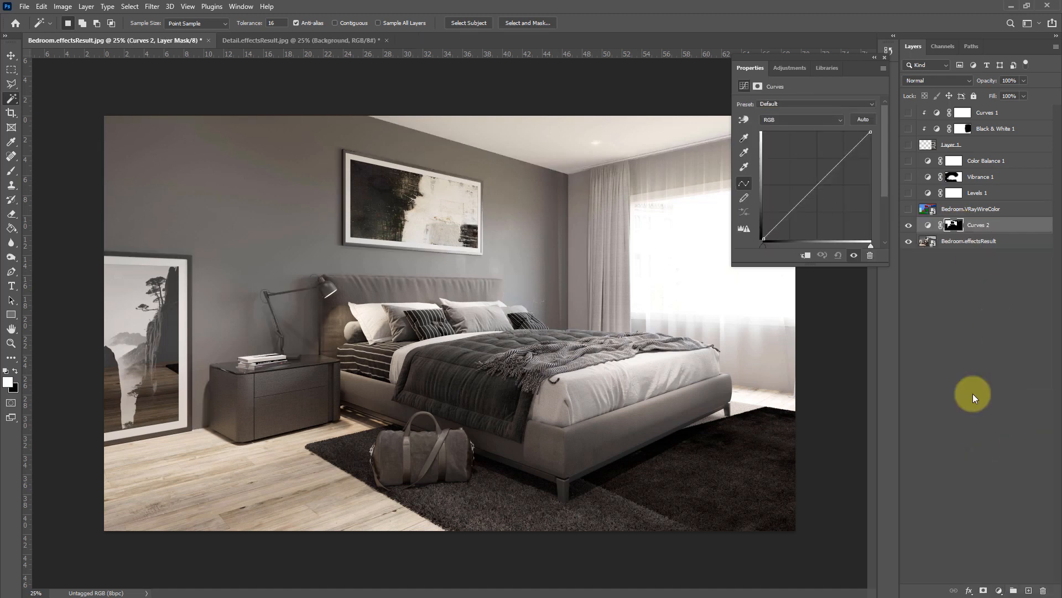
left_click_drag(843, 157, 840, 154)
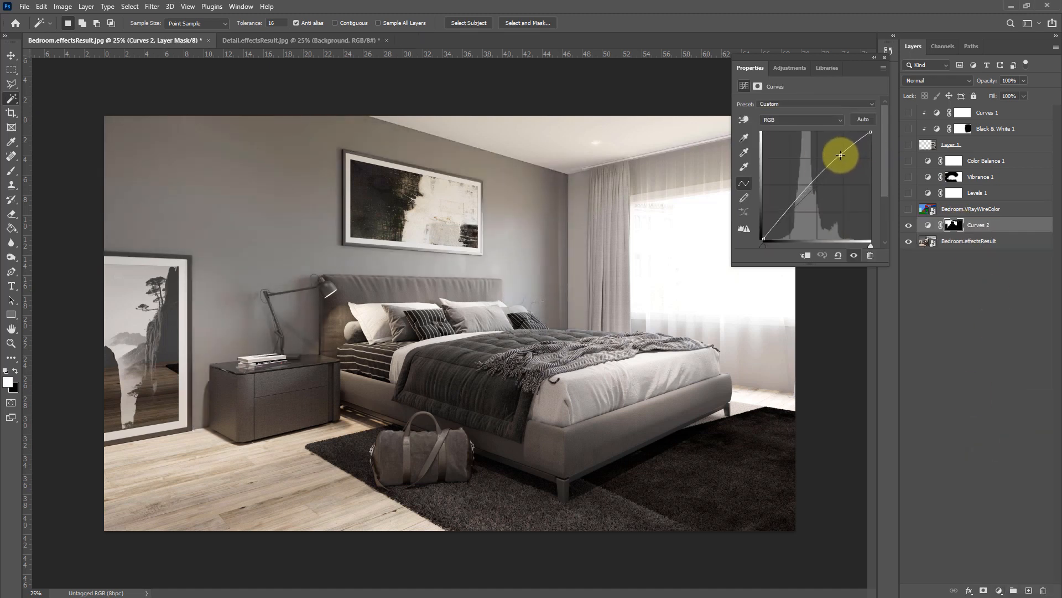
left_click_drag(795, 204, 792, 215)
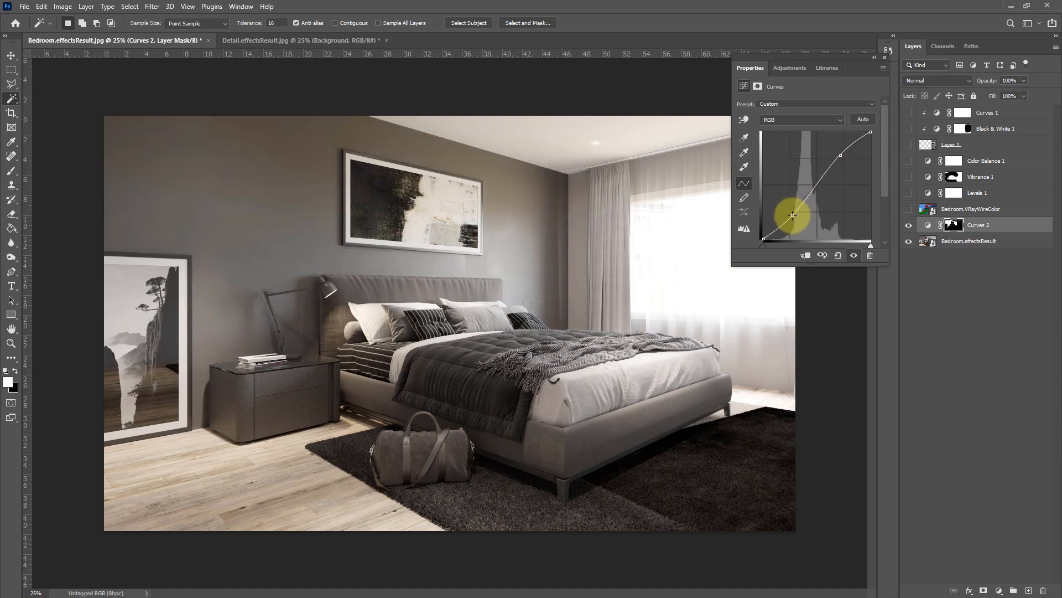
left_click(908, 225)
left_click(908, 225)
left_click(908, 225)
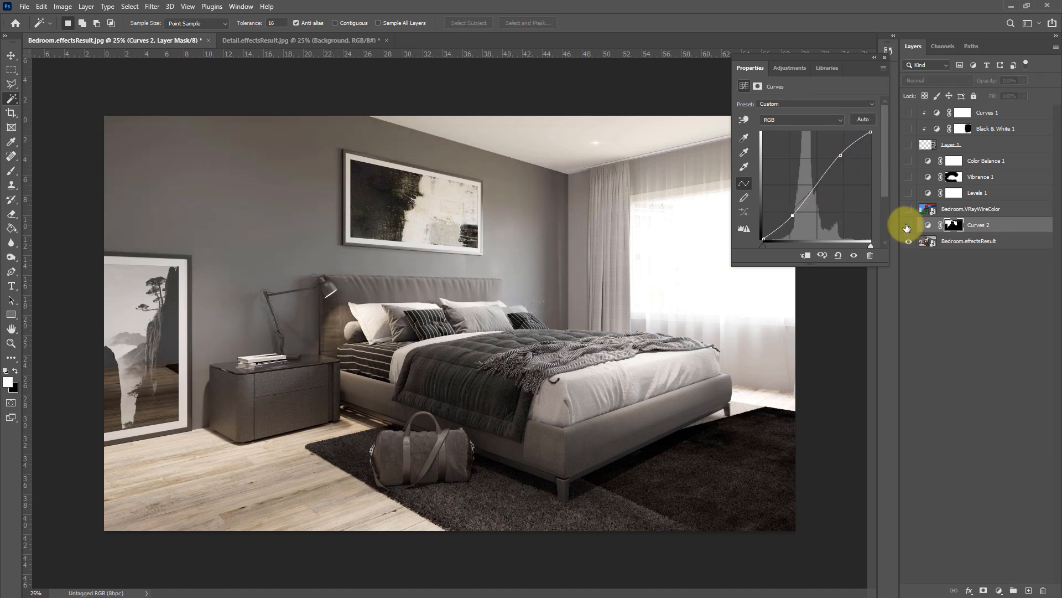
left_click(908, 225)
Step: Show the VRayWireColor layer and compare Magic Wand selections of the green bedding with Contiguous off and on, leaving Contiguous enabled
left_click(958, 212)
left_click(907, 208)
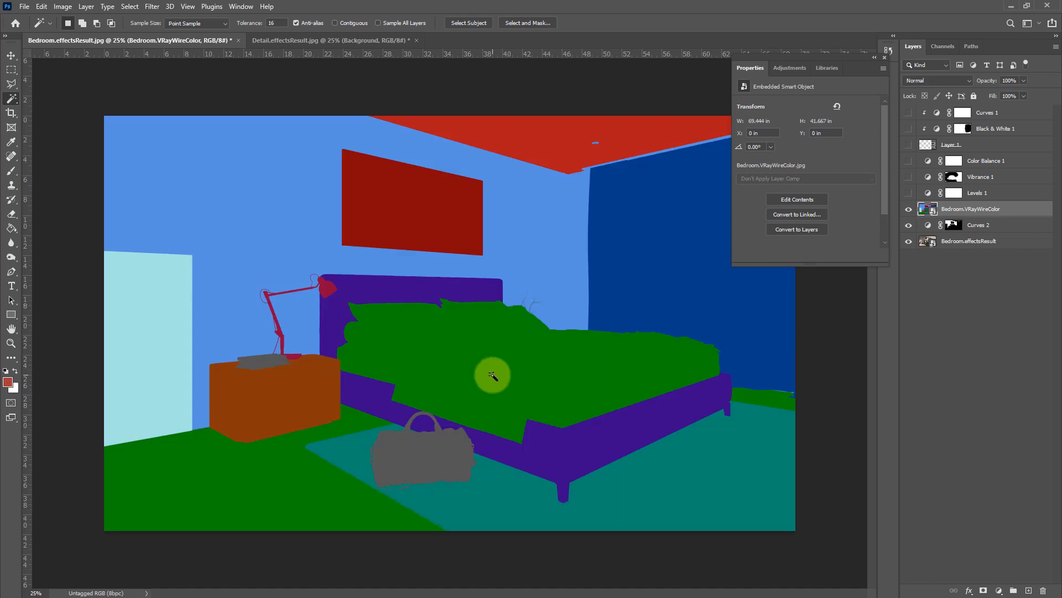
left_click(491, 372)
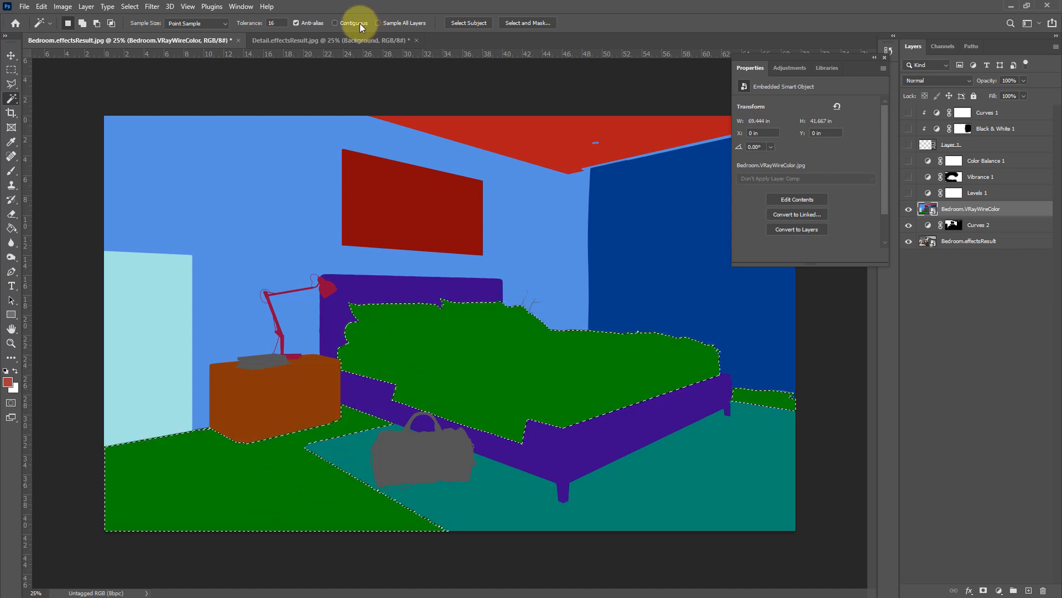
left_click(470, 330)
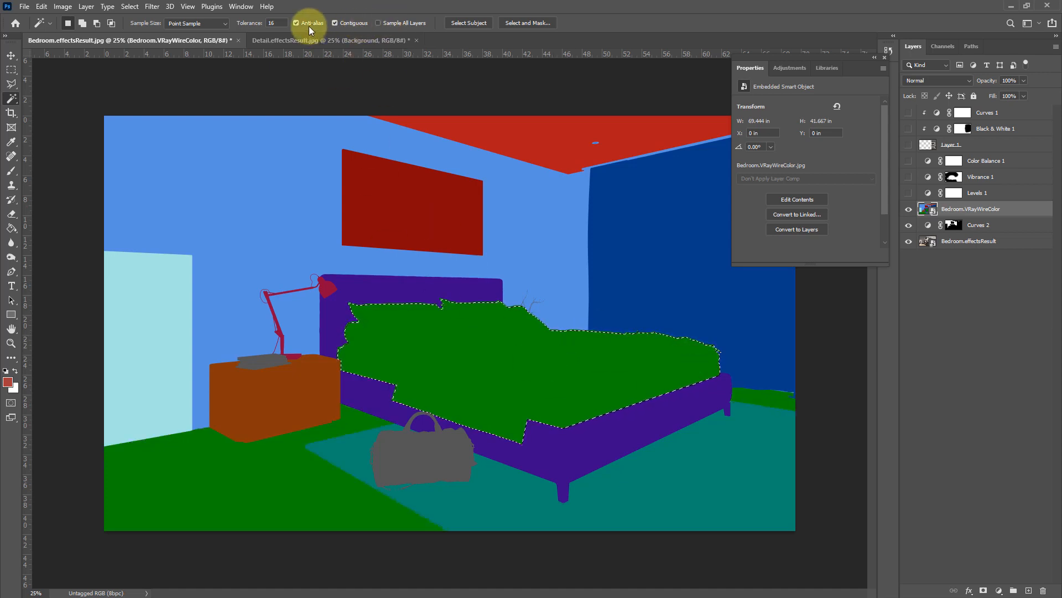
left_click(335, 23)
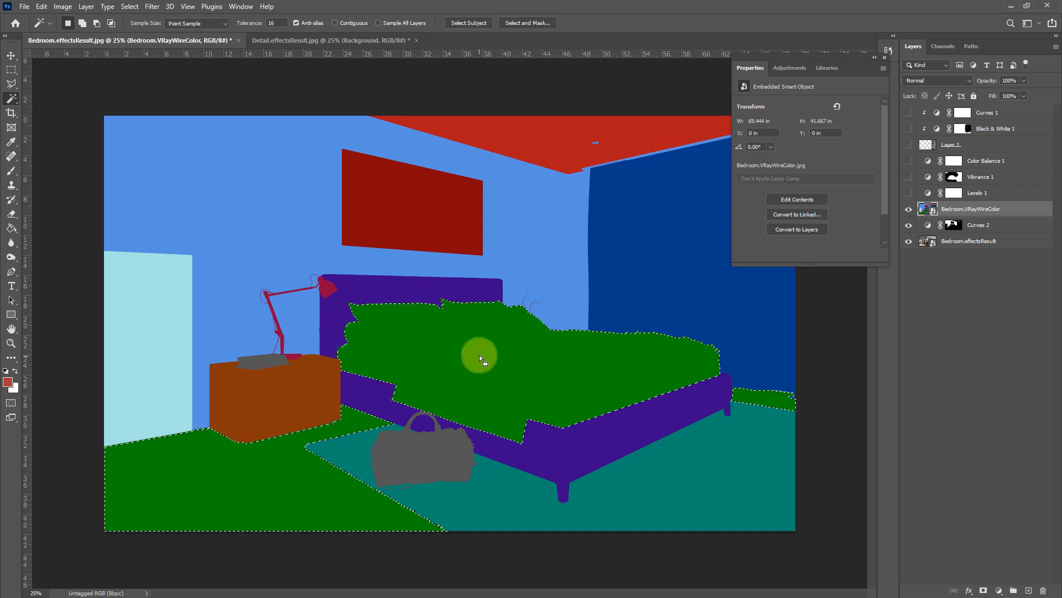
left_click(335, 22)
left_click(427, 332)
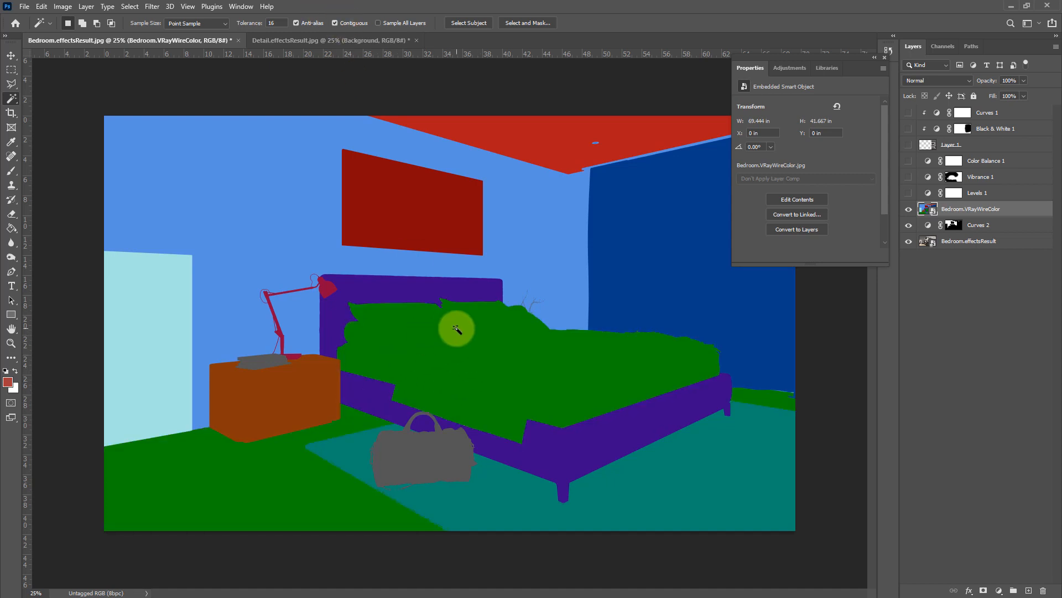
Step: Select the grey bag on the VRayWireColor layer with the Magic Wand, hide that layer, and make Curves 2 active
left_click(427, 449)
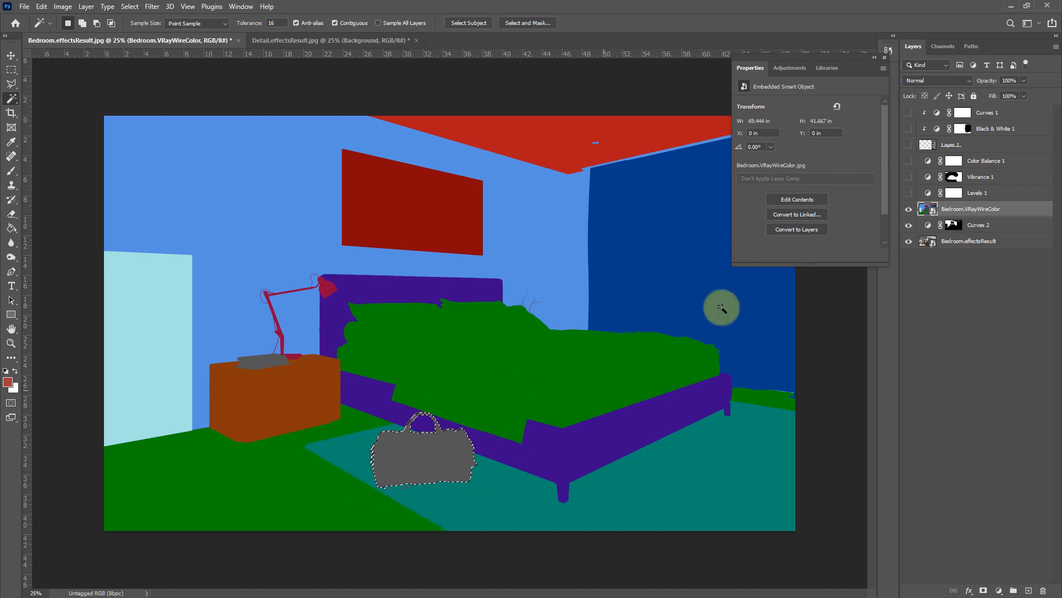
left_click(908, 208)
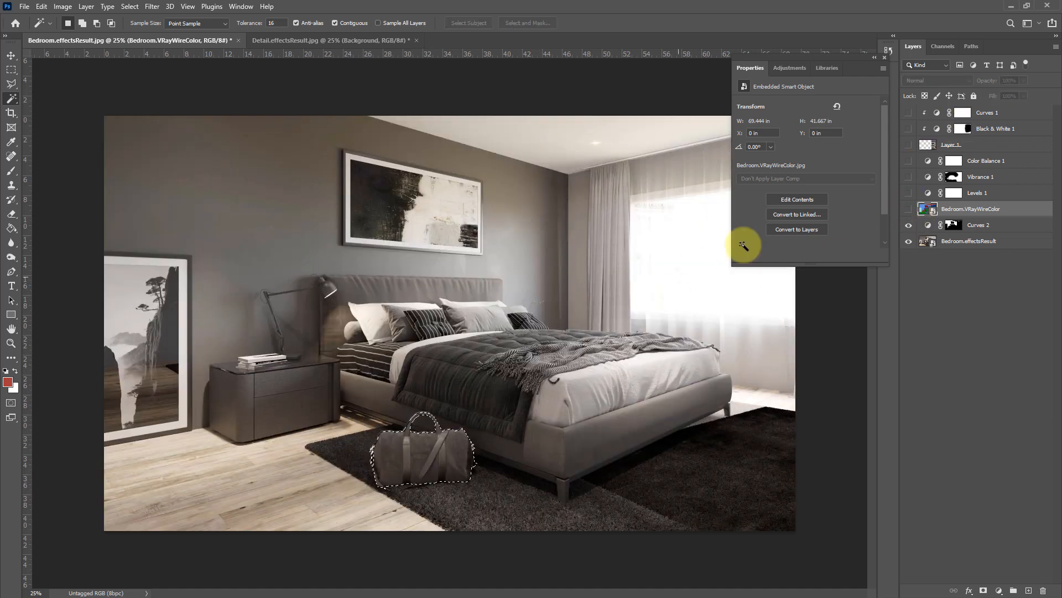
left_click(984, 226)
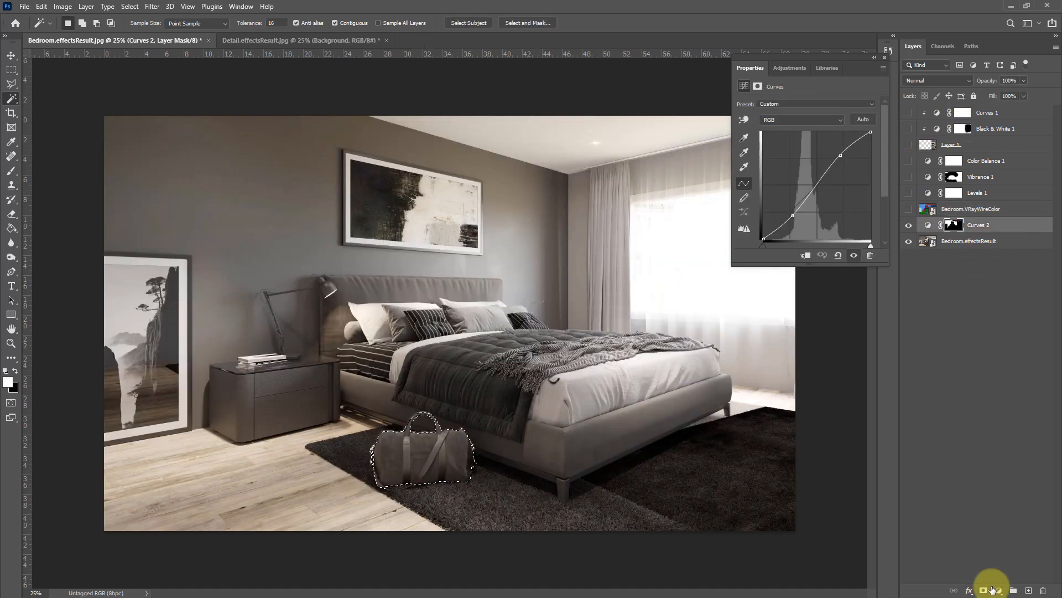
Step: Add a Color Balance adjustment layer for the selected bag and shift its midtones toward red and yellow for a brown leather tone
left_click(993, 589)
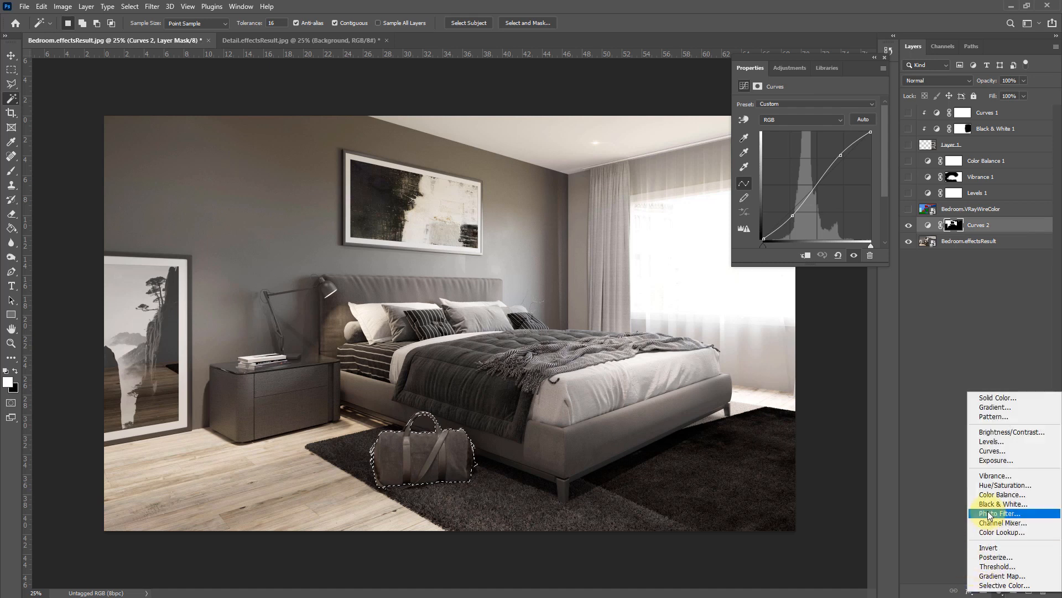
left_click(996, 494)
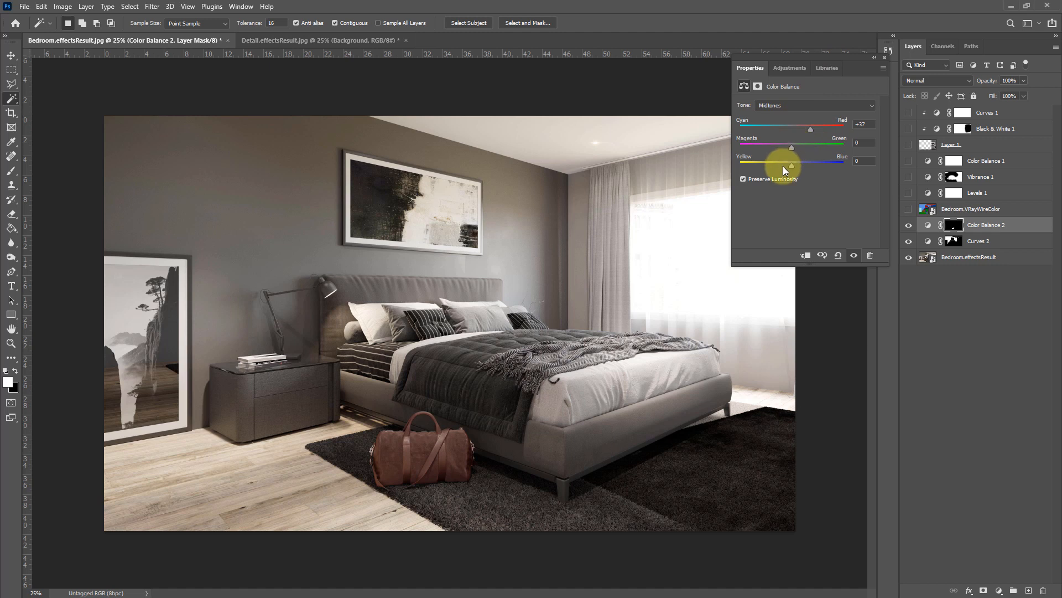
left_click_drag(783, 165, 773, 166)
left_click_drag(807, 129, 806, 130)
Step: Show the VRayWireColor layer, select the dark red picture above the bed with the Magic Wand, and hide the layer again
left_click(971, 212)
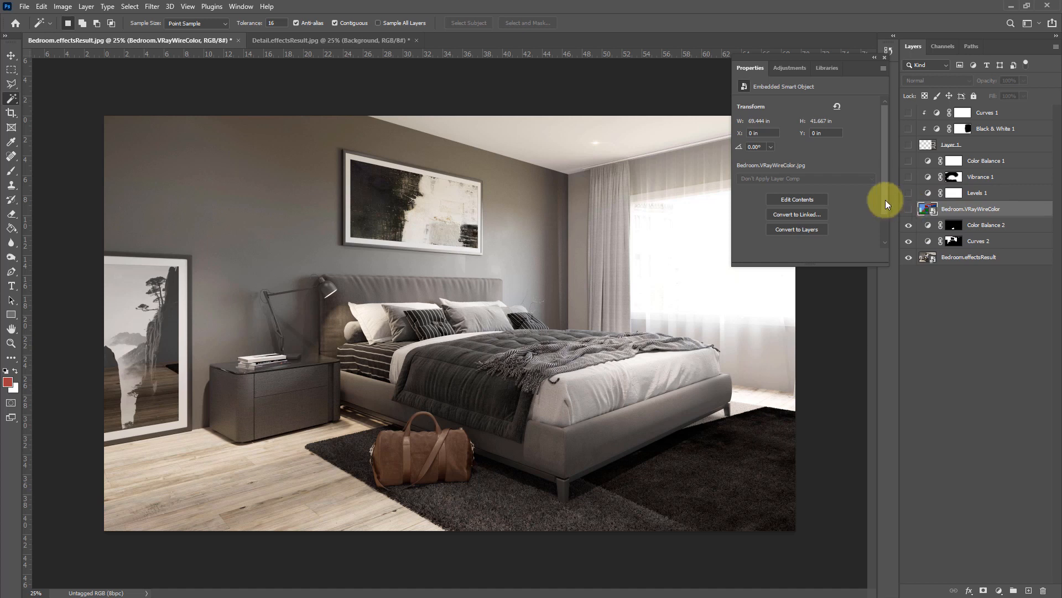
left_click(909, 208)
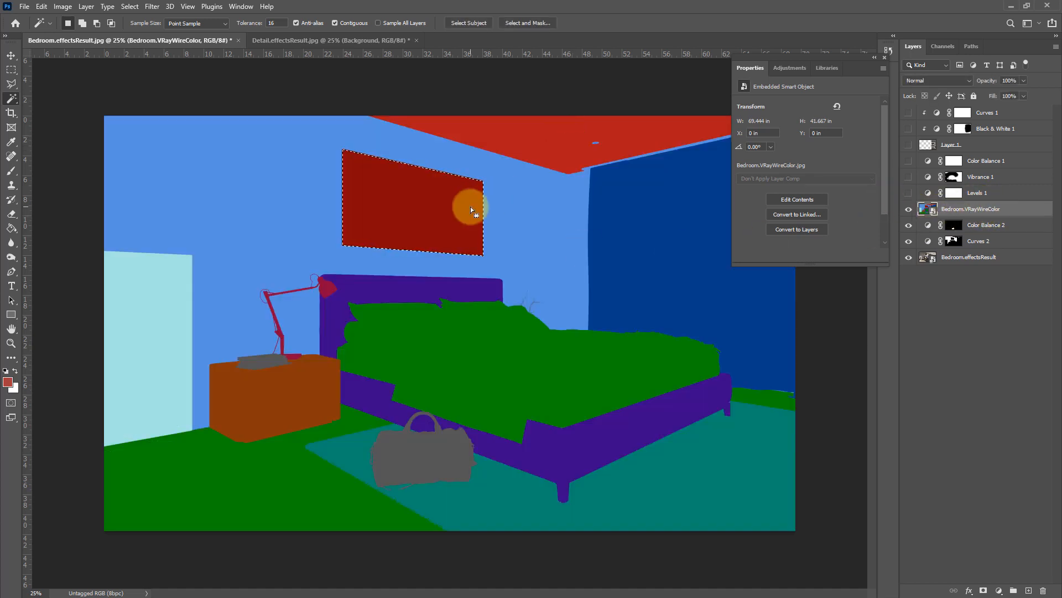
left_click(909, 209)
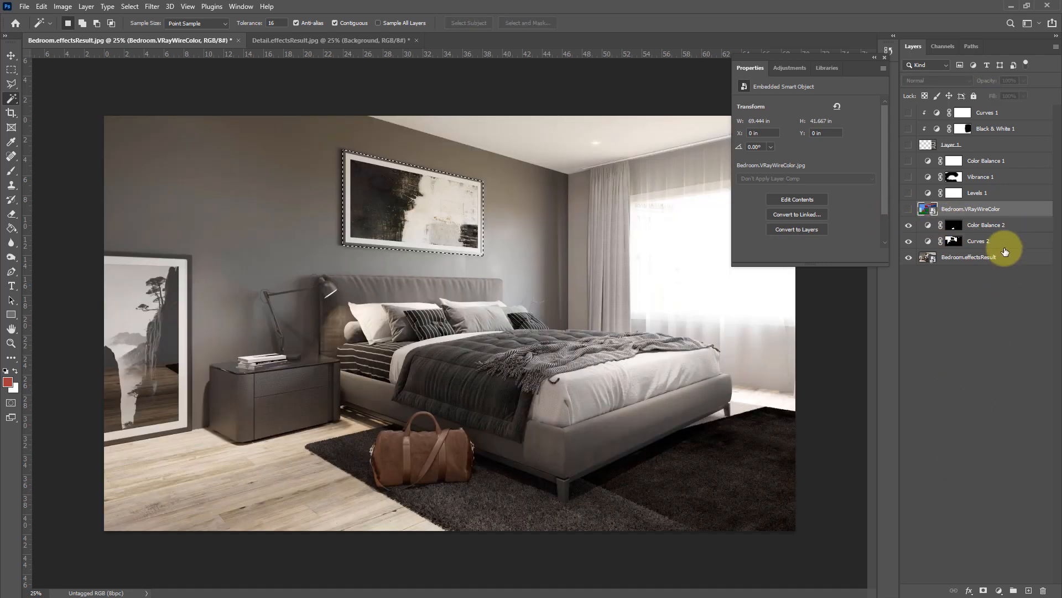
Step: Add an Exposure adjustment layer for the picture with Exposure -0.39 and Gamma Correction 0.90, and move VRayWireColor above it in the layer stack
left_click(999, 590)
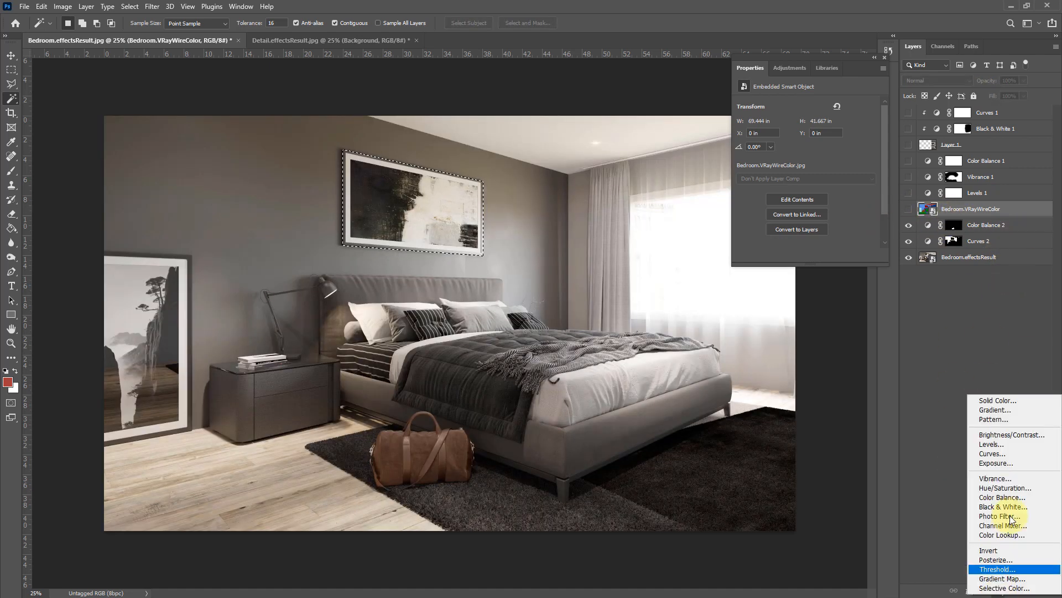
left_click(1005, 464)
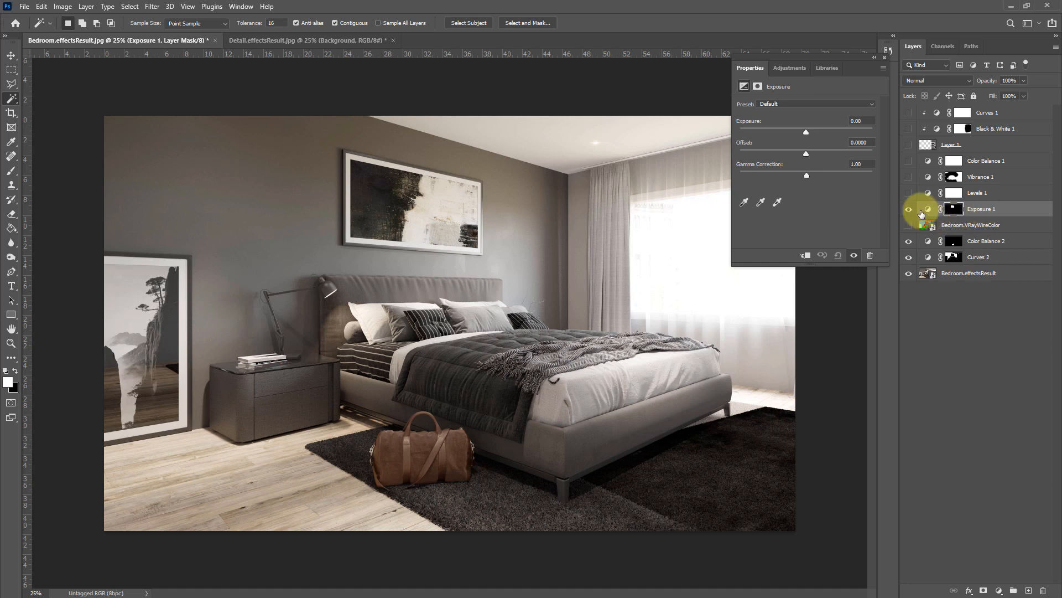
mouse_move(806, 132)
left_mouse_down()
mouse_move(834, 139)
mouse_move(787, 135)
mouse_move(802, 148)
mouse_move(813, 191)
left_mouse_up()
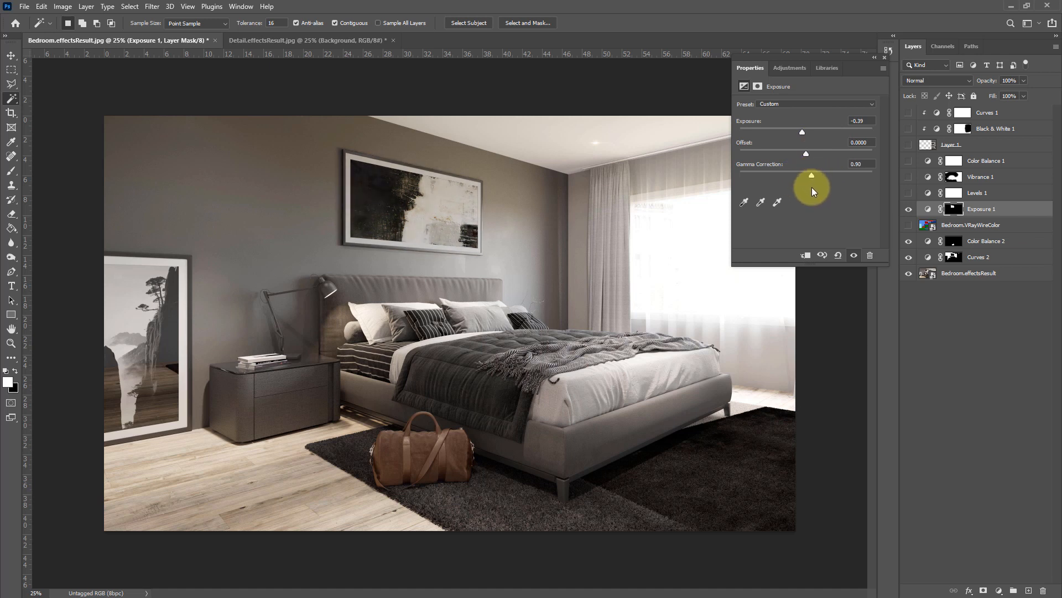
left_click(992, 226)
left_click_drag(994, 235, 975, 211)
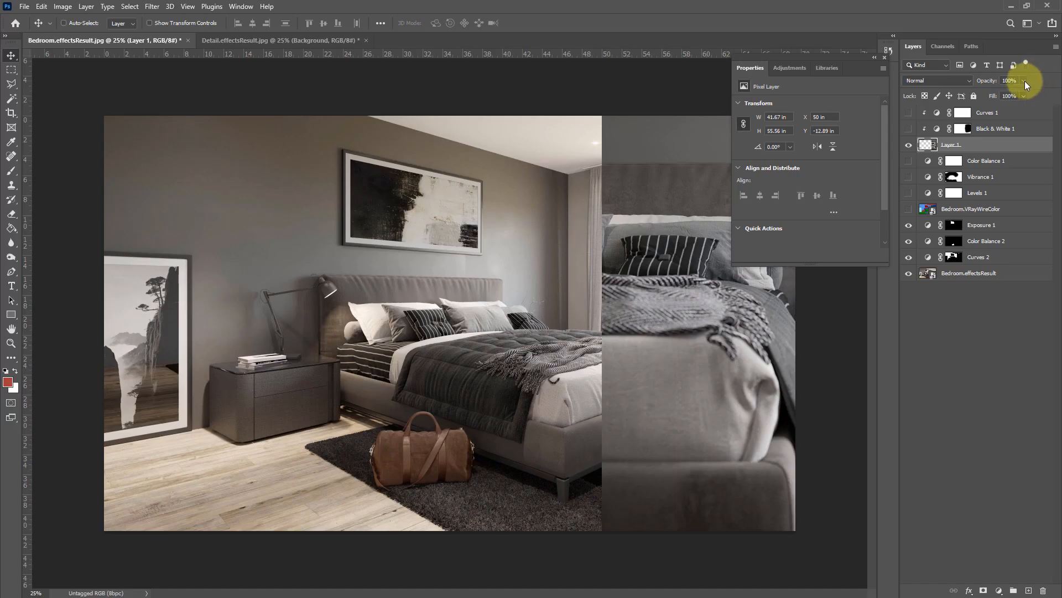
Step: Preview Layer 1 at different opacities, ending at 100%, and look over the available blend modes
left_click(1024, 80)
left_click_drag(987, 95, 1034, 97)
left_click(948, 81)
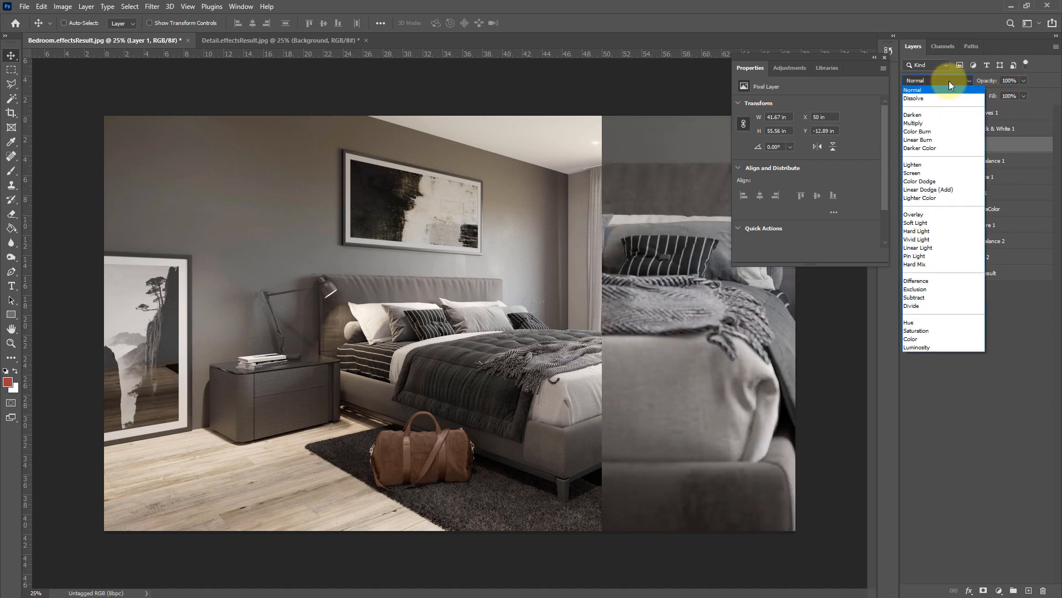
left_click(948, 81)
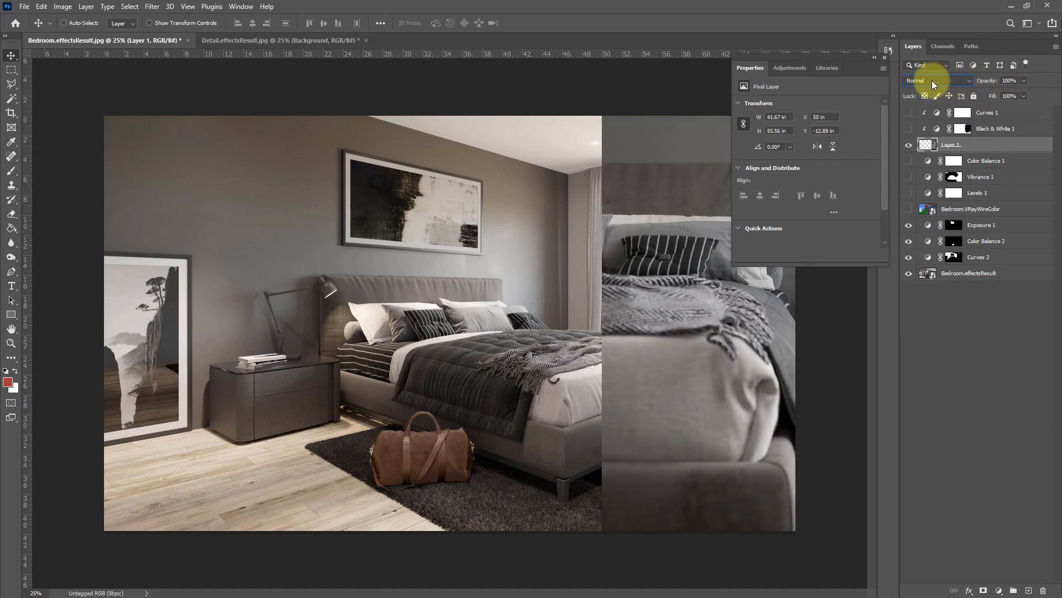
Step: Preview Layer 1 in successive blend modes, including Linear Burn, Screen, Overlay, Vivid Light and Soft Light, and return it to Normal
left_click(934, 81)
left_click(964, 78)
key("Down")
key("Down")
key("Down")
key("Down")
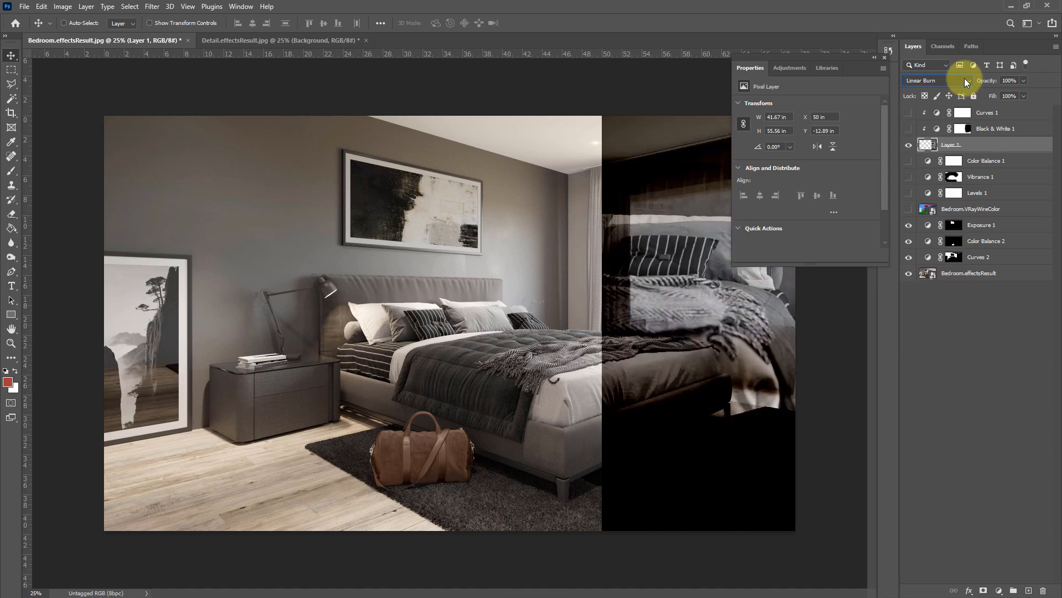
key("Down")
key("Down")
key("Down")
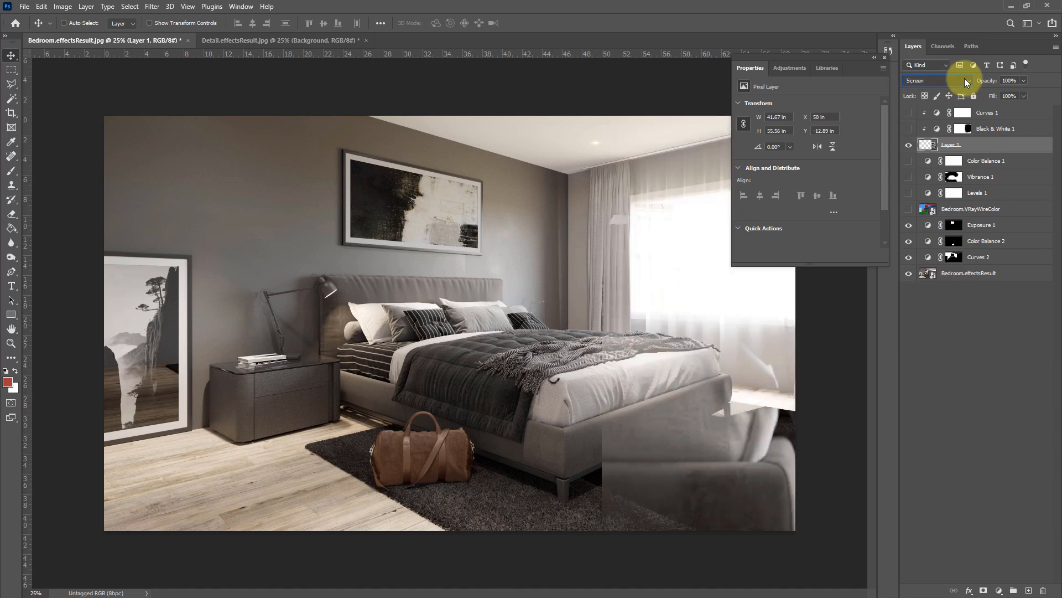
key("Down")
key("Down")
key("Down")
key("Down")
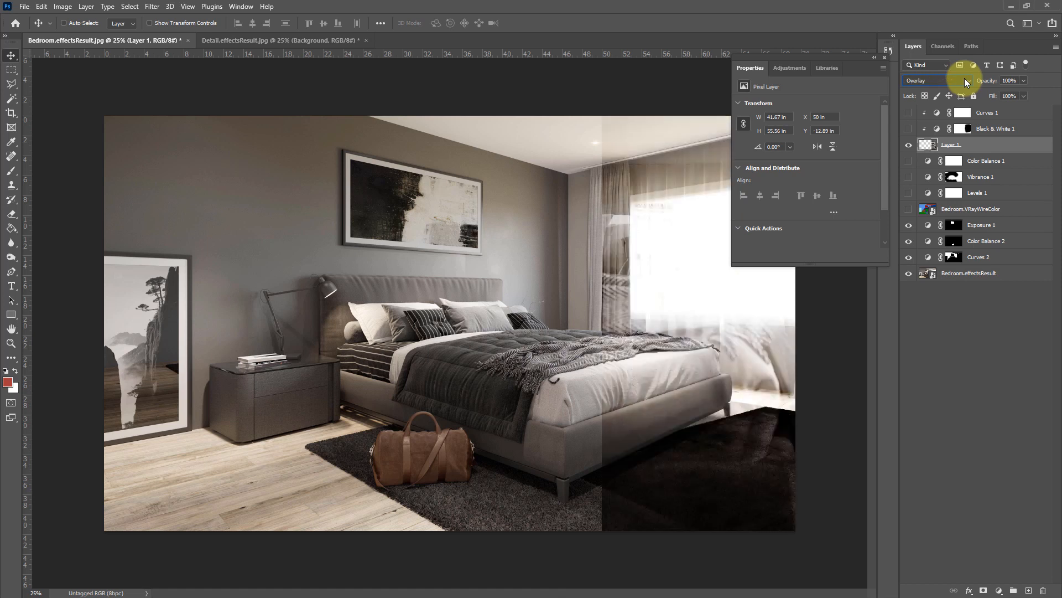
key("Down")
key("Down")
key("Down")
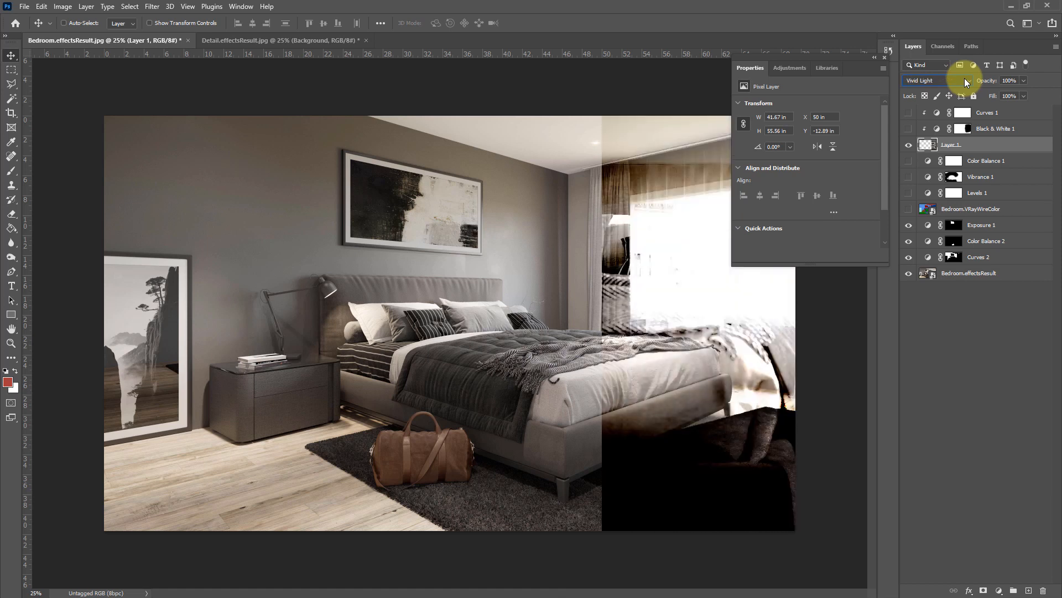
key("Up")
key("Up")
key("Up")
key("Up")
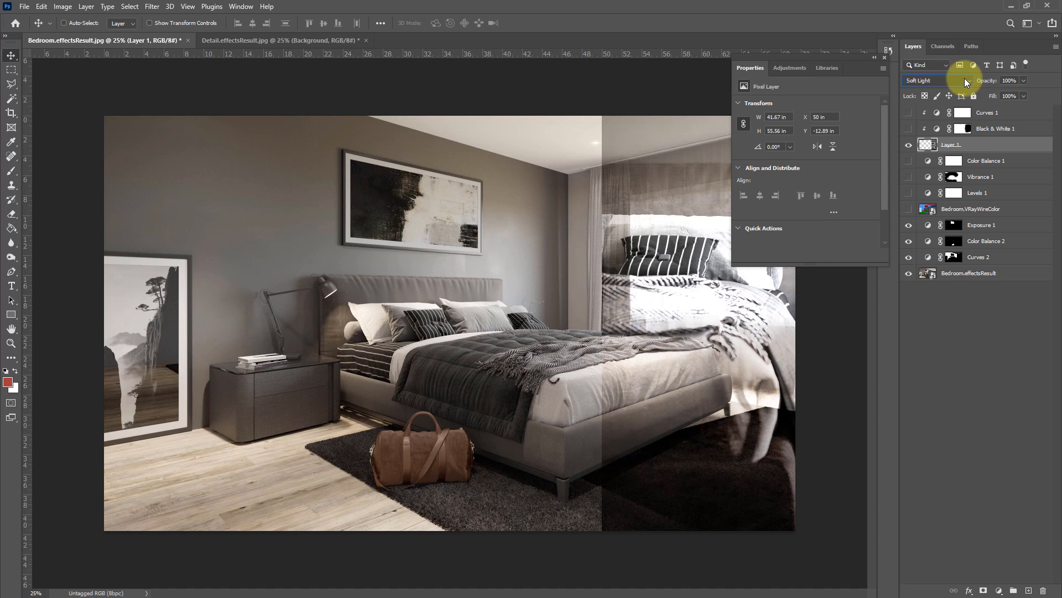
left_click(964, 78)
left_click(962, 89)
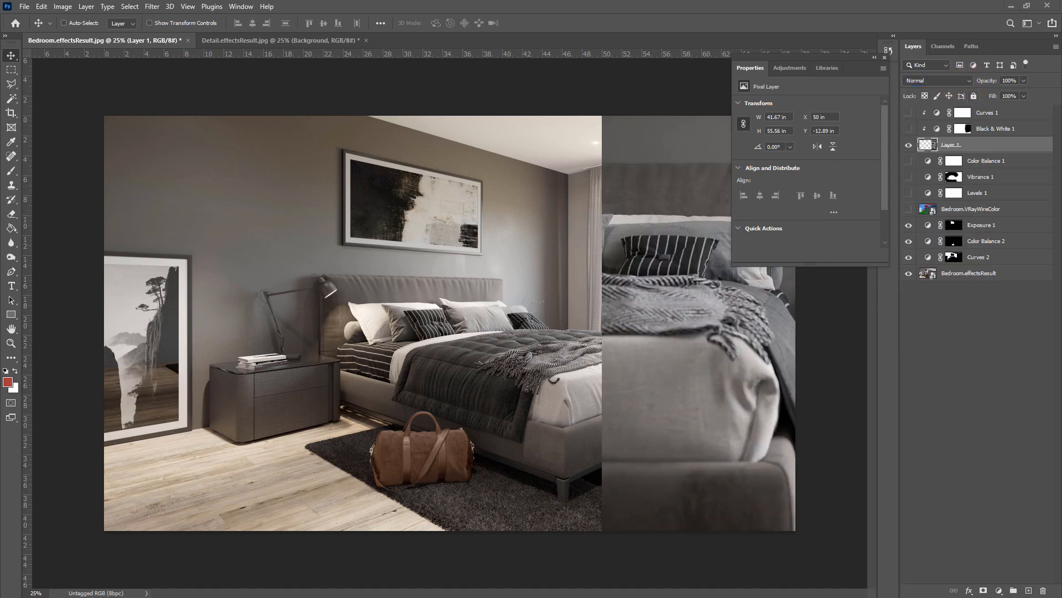
Step: Place the Bedroom.VRayExtraTex_Map render pass as an embedded smart object and set its blend mode to Multiply
left_click(404, 438)
left_click_drag(404, 438, 406, 437)
key("Return")
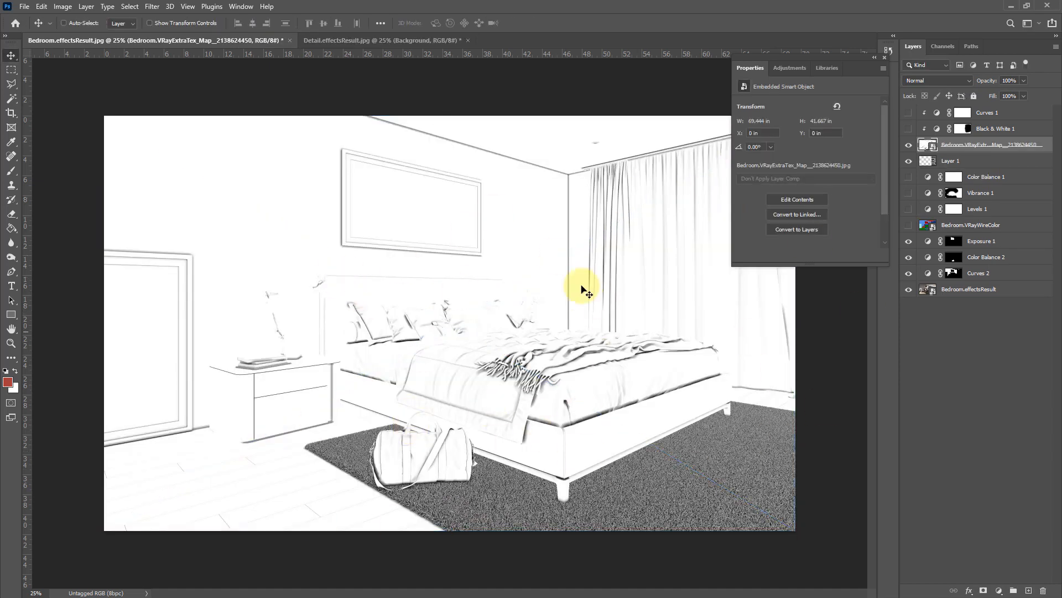
left_click(918, 76)
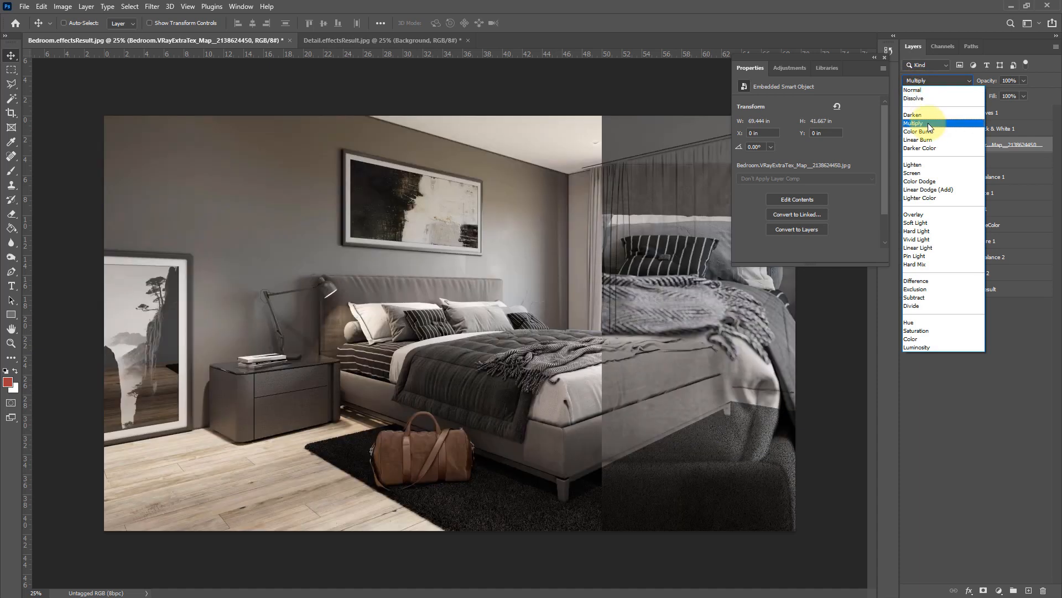
left_click(928, 123)
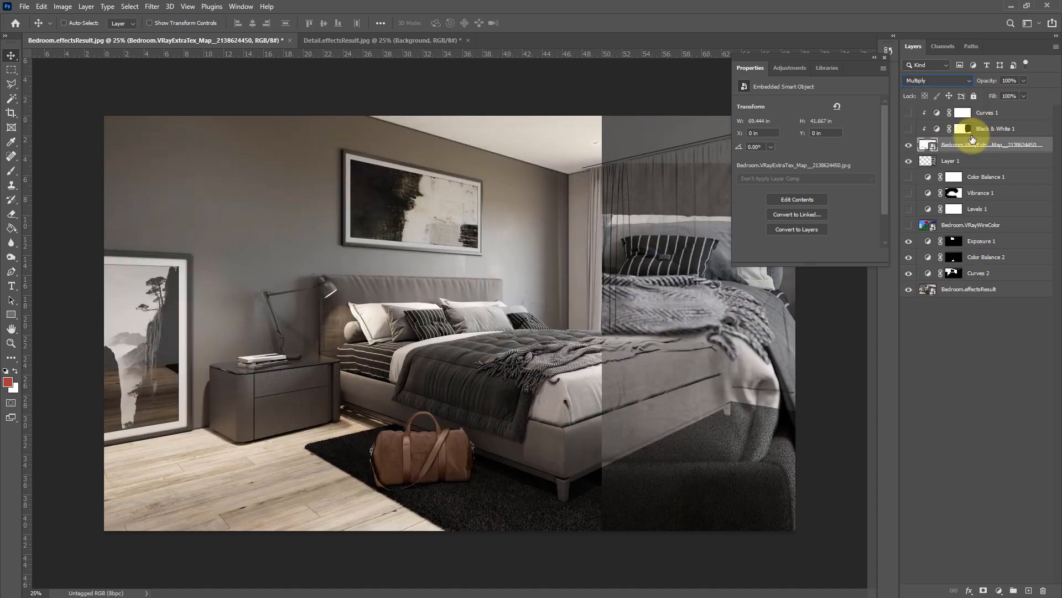
Step: Move the VRayExtraTex map layer directly above Exposure 1, compare the image with and without it, and reduce its opacity to 12%
left_click_drag(937, 142, 912, 223)
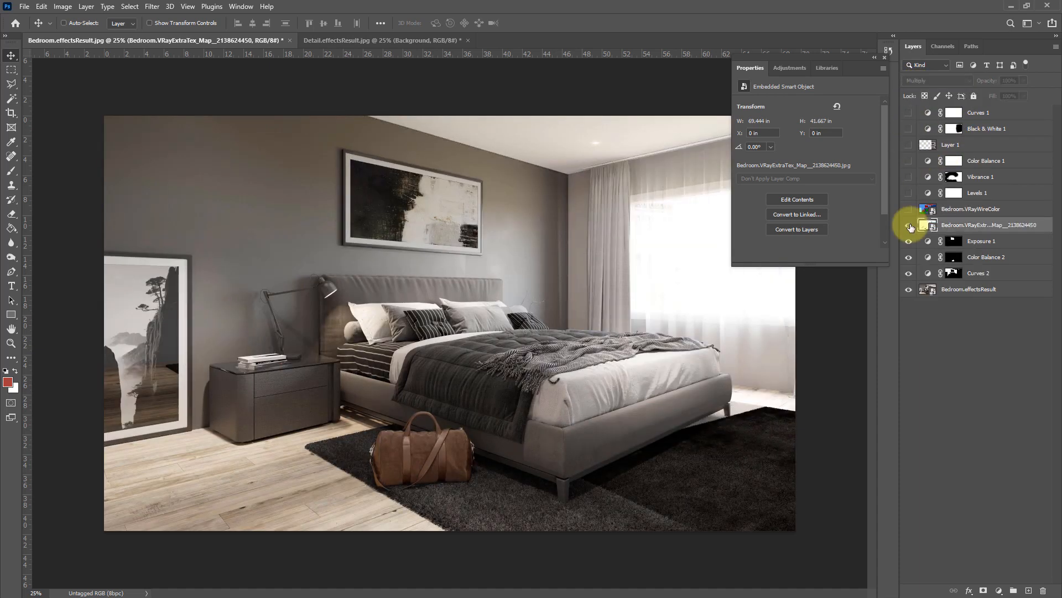
left_click(910, 226)
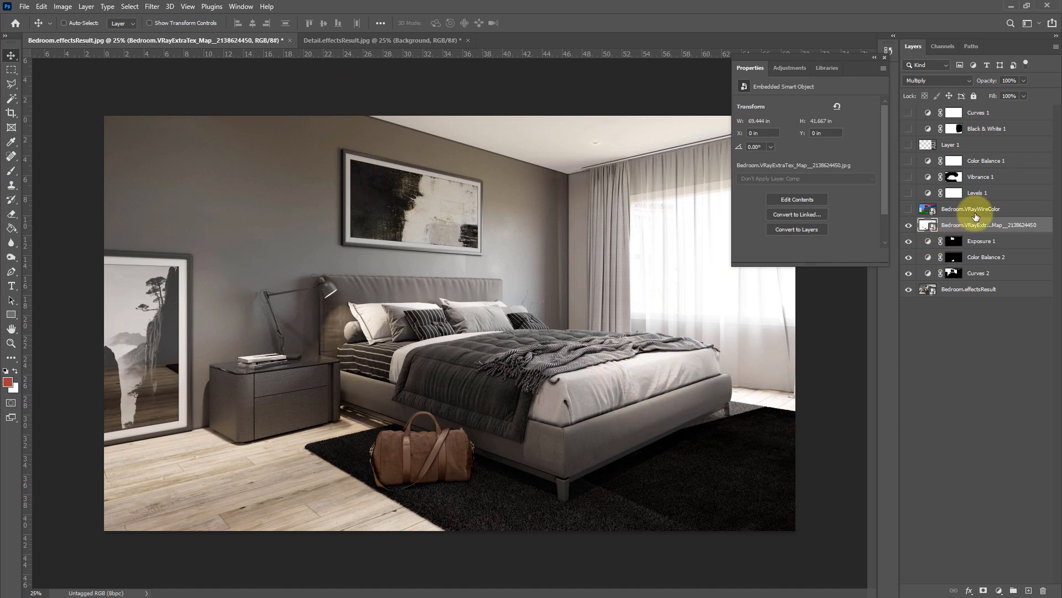
left_click(1023, 81)
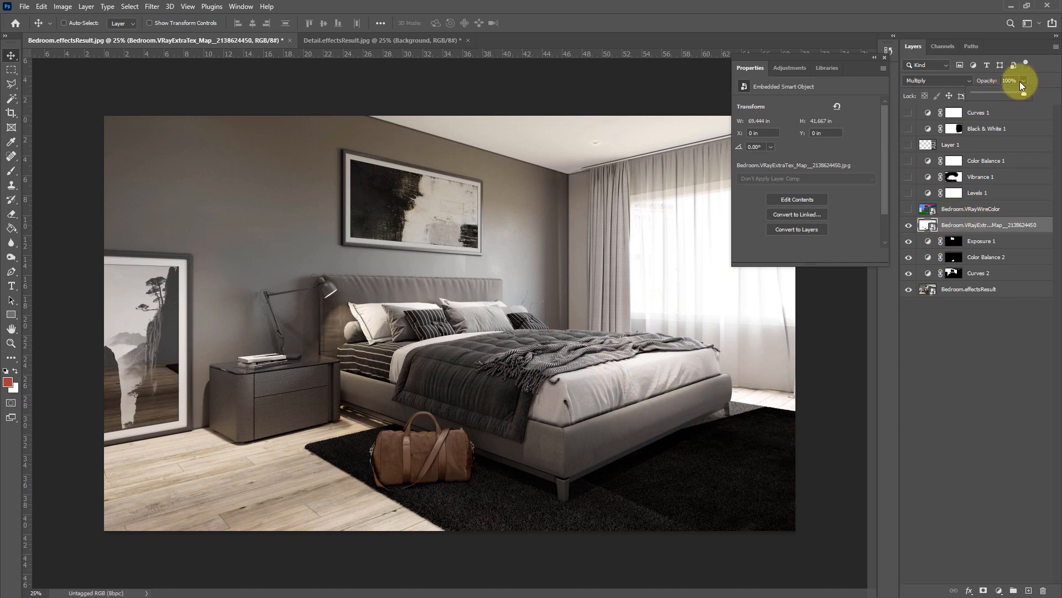
left_click(985, 95)
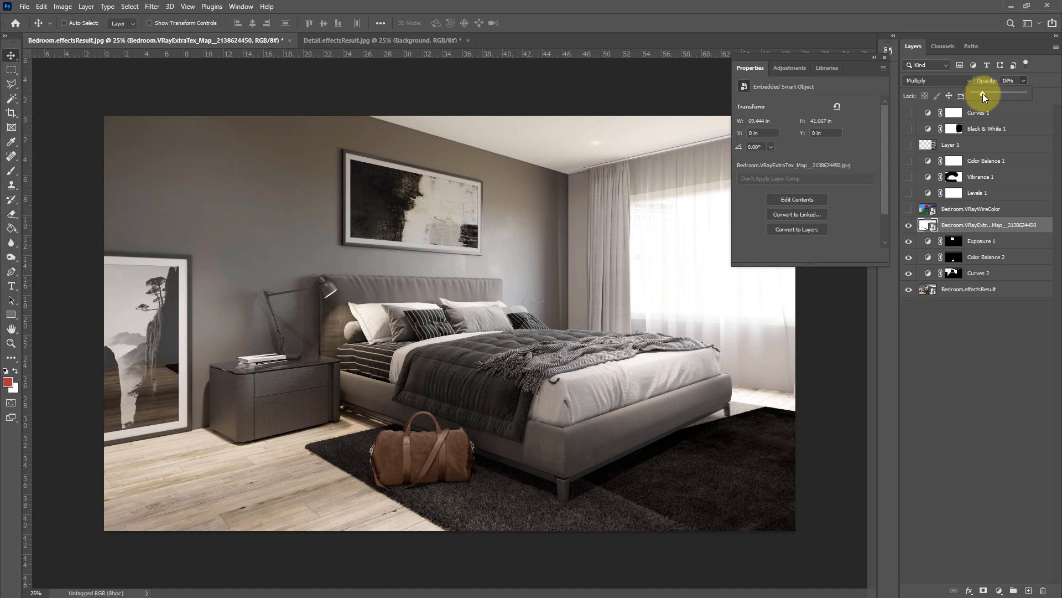
left_click(909, 228)
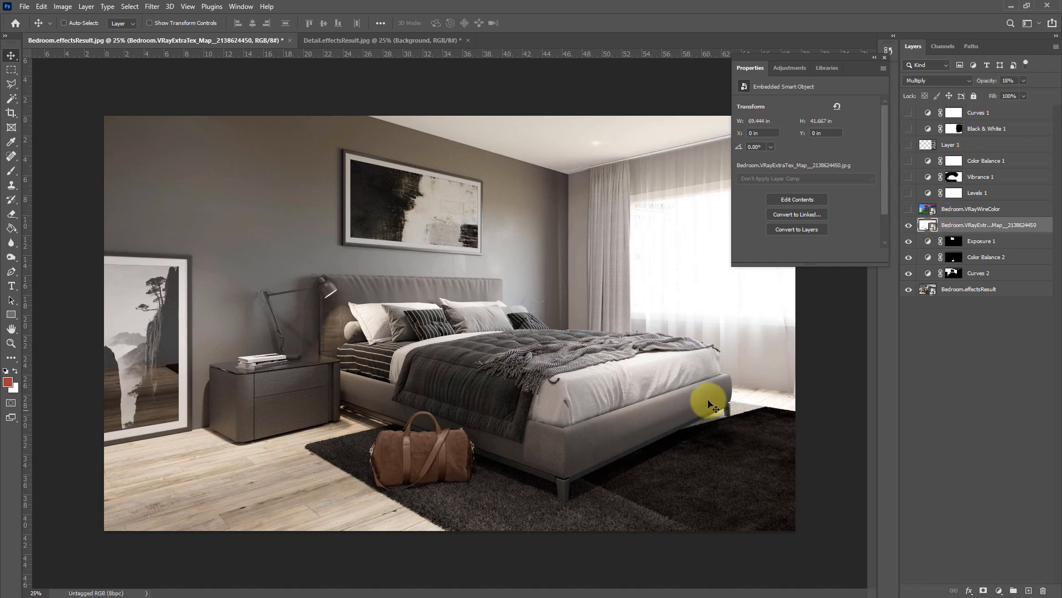
left_click(907, 224)
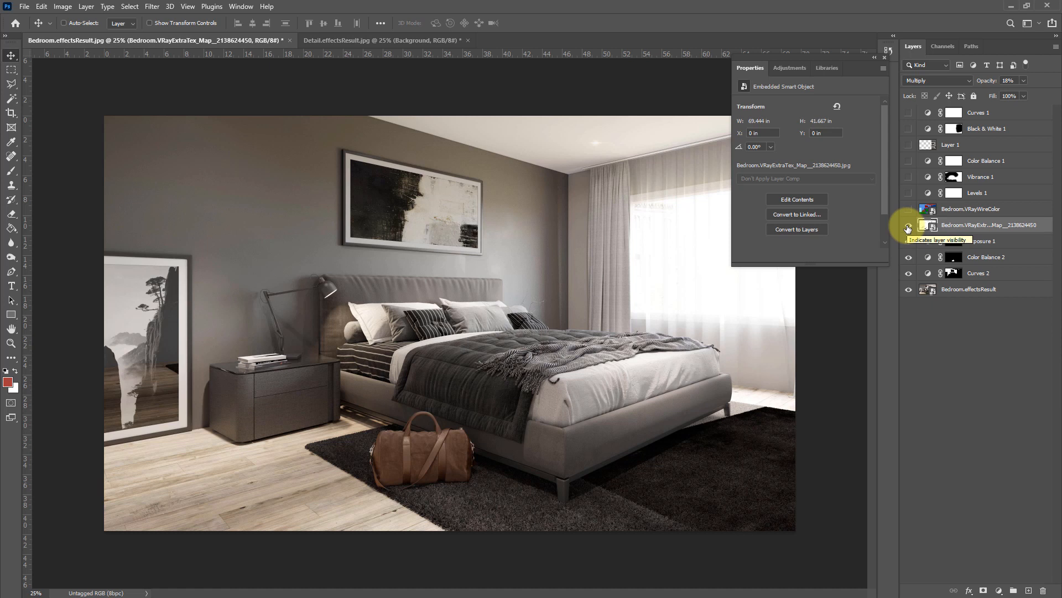
left_click(908, 226)
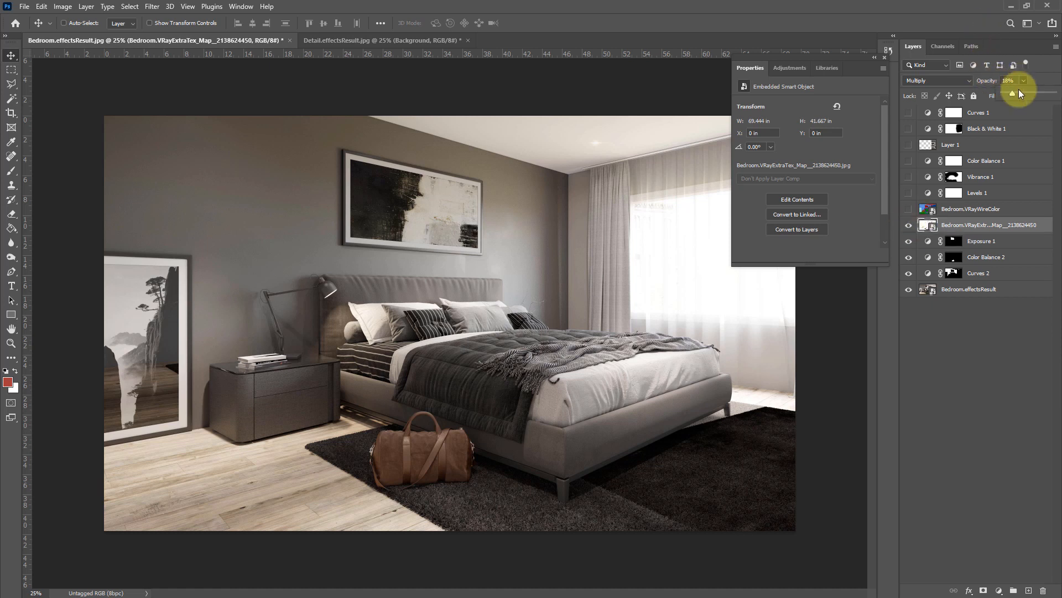
mouse_move(1019, 92)
left_mouse_down()
mouse_move(1054, 93)
mouse_move(1008, 94)
left_mouse_up()
Step: Place the camel brown leather swatch image above VRayWireColor and position it over the pillows in front of the headboard
left_click(952, 209)
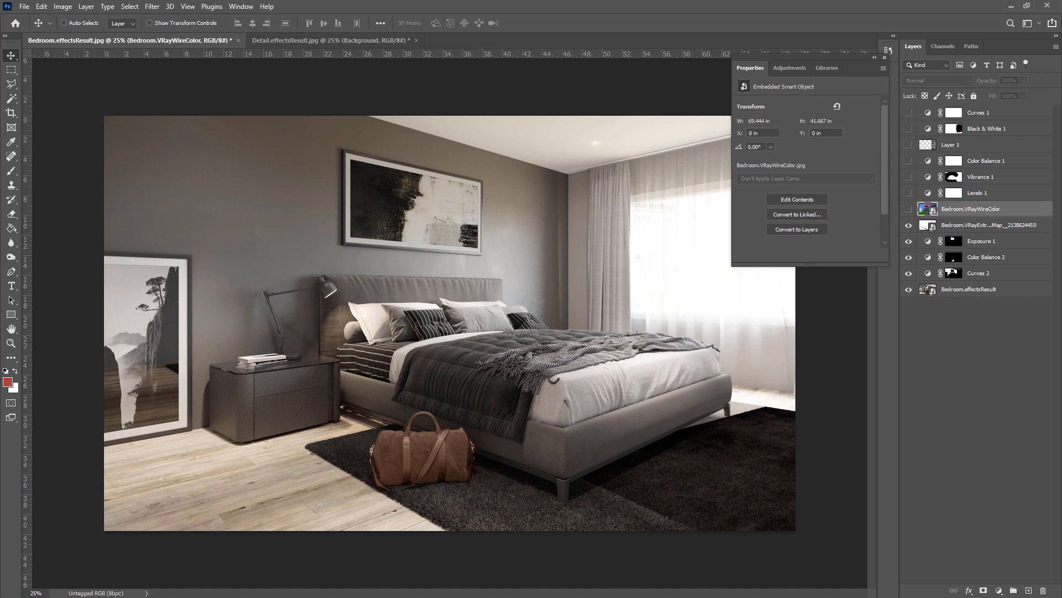
left_click_drag(583, 339, 582, 311)
key("Return")
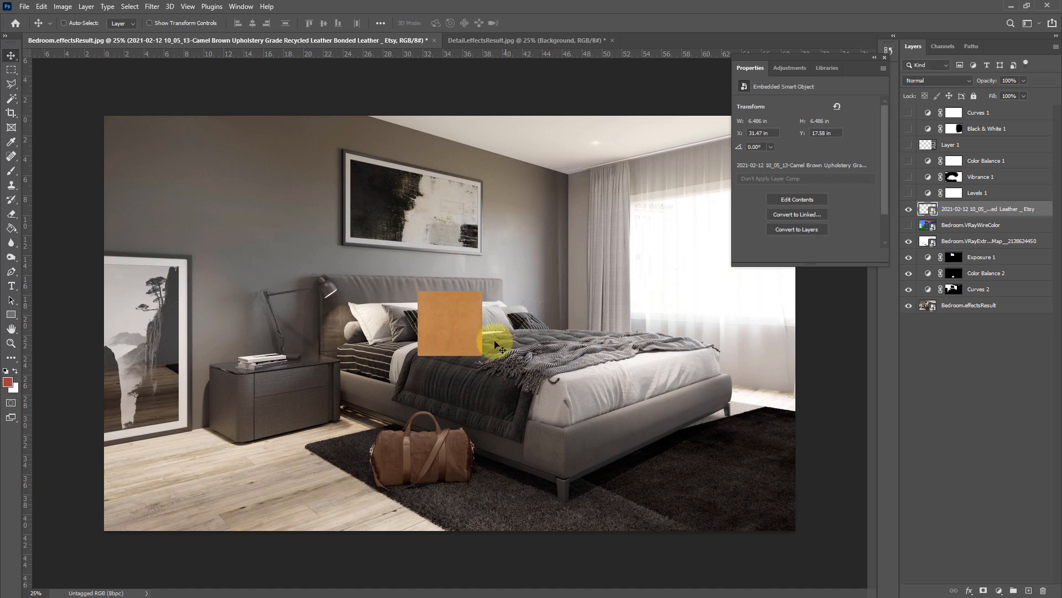
left_click_drag(458, 365, 485, 348)
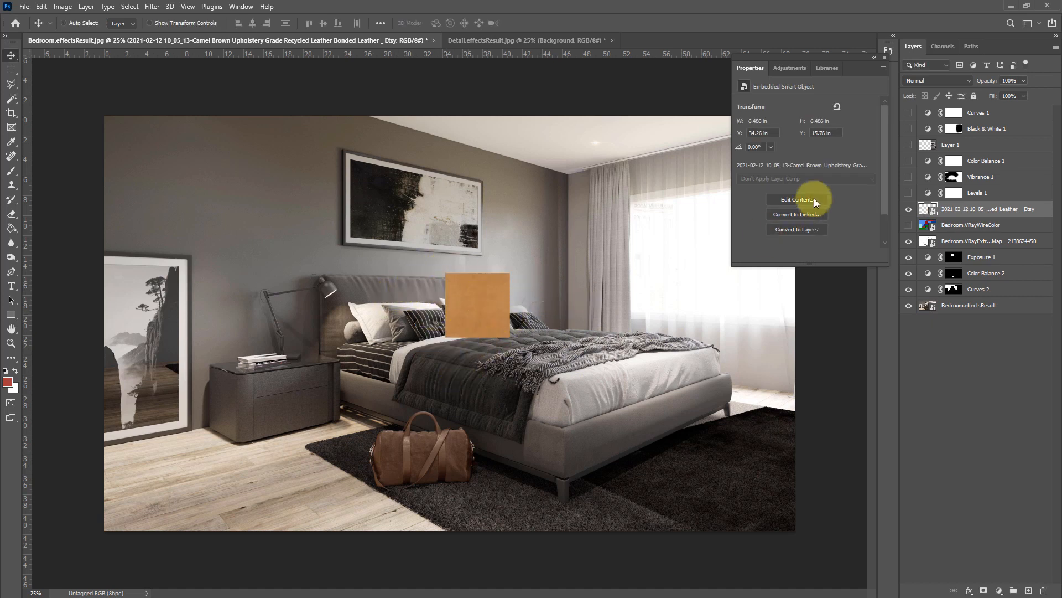
Step: Show the VRayWireColor layer, select the purple headboard with the Magic Wand, and hide the layer again
left_click(927, 225)
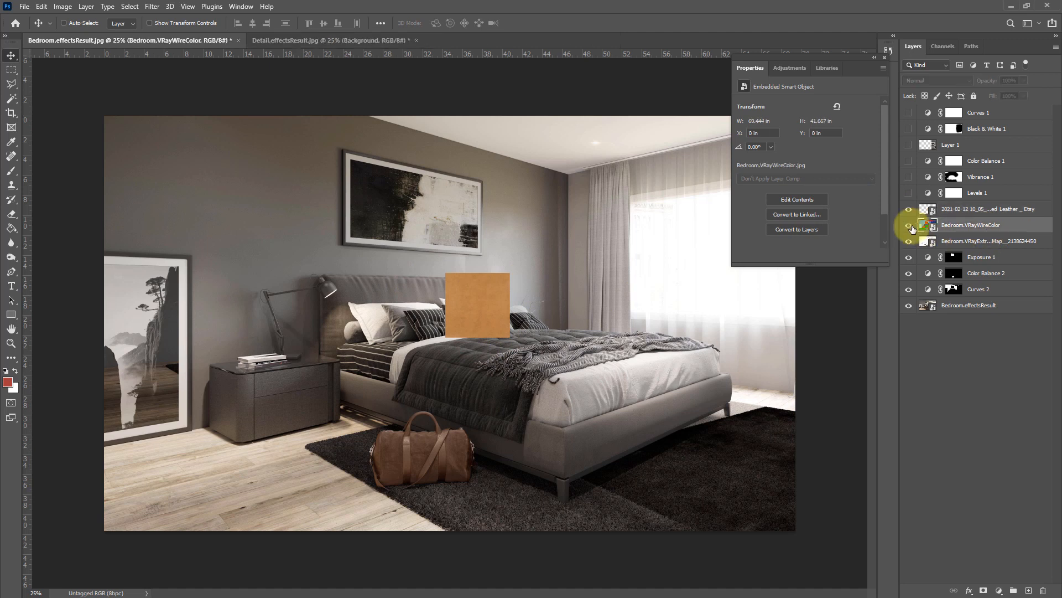
left_click(909, 225)
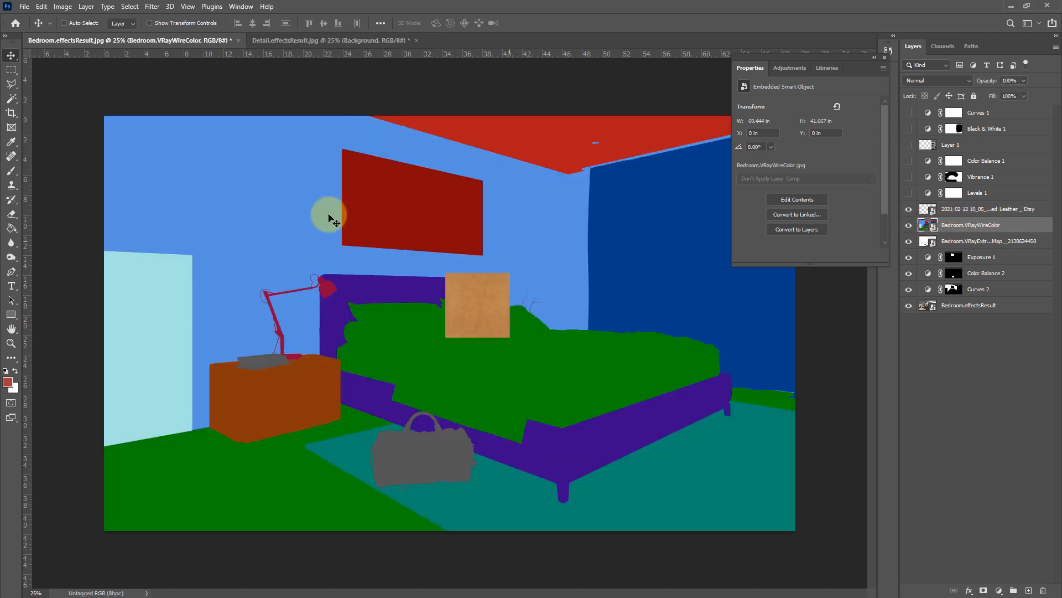
left_click(13, 99)
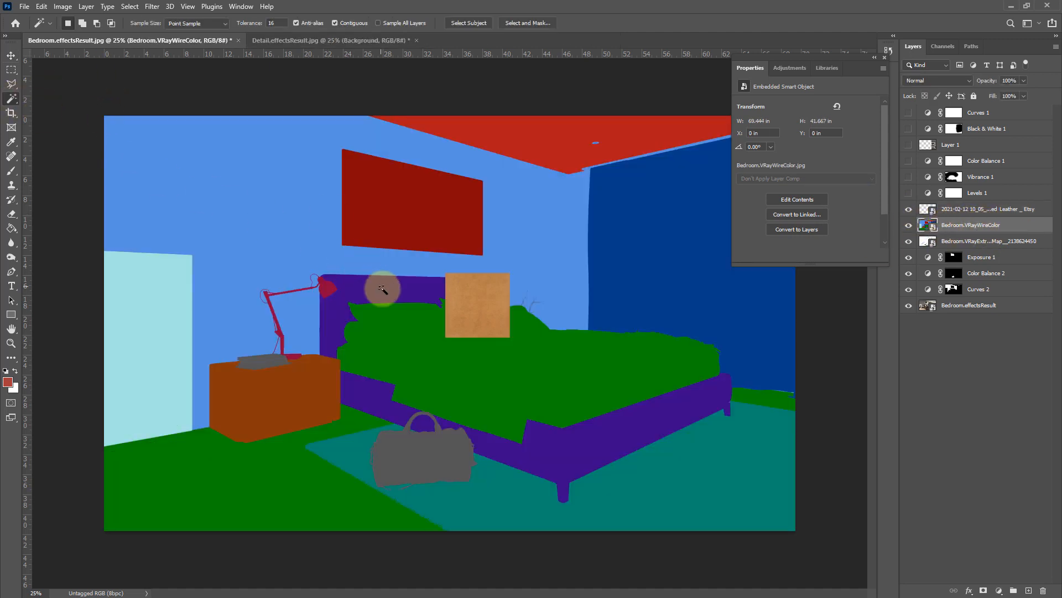
left_click(910, 225)
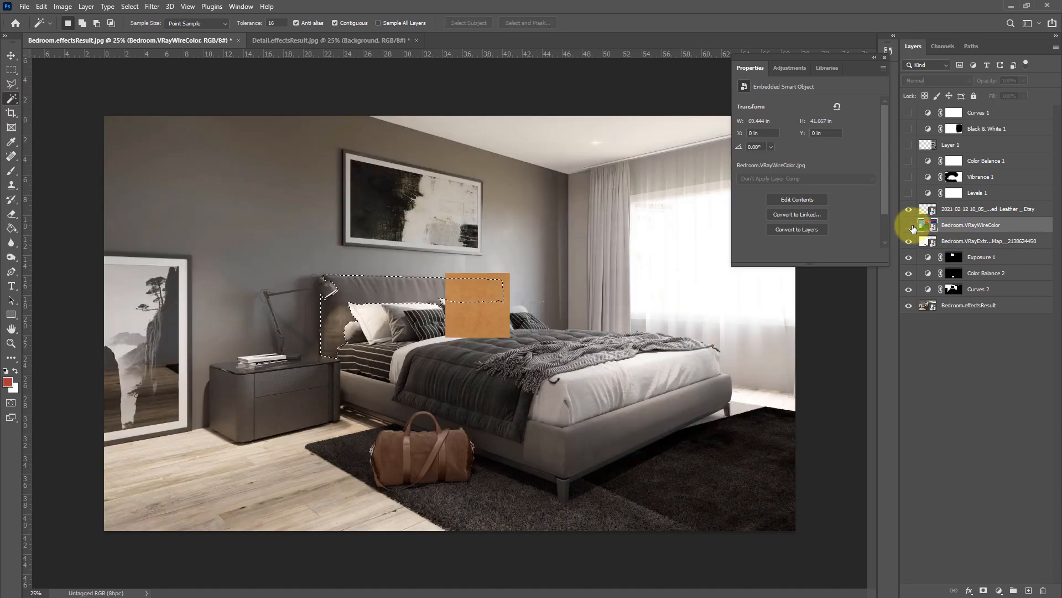
Step: Try selecting the headboard directly on the Bedroom.effectsResult layer with the Quick Selection tool, and clear the selection
right_click(10, 108)
left_click(41, 107)
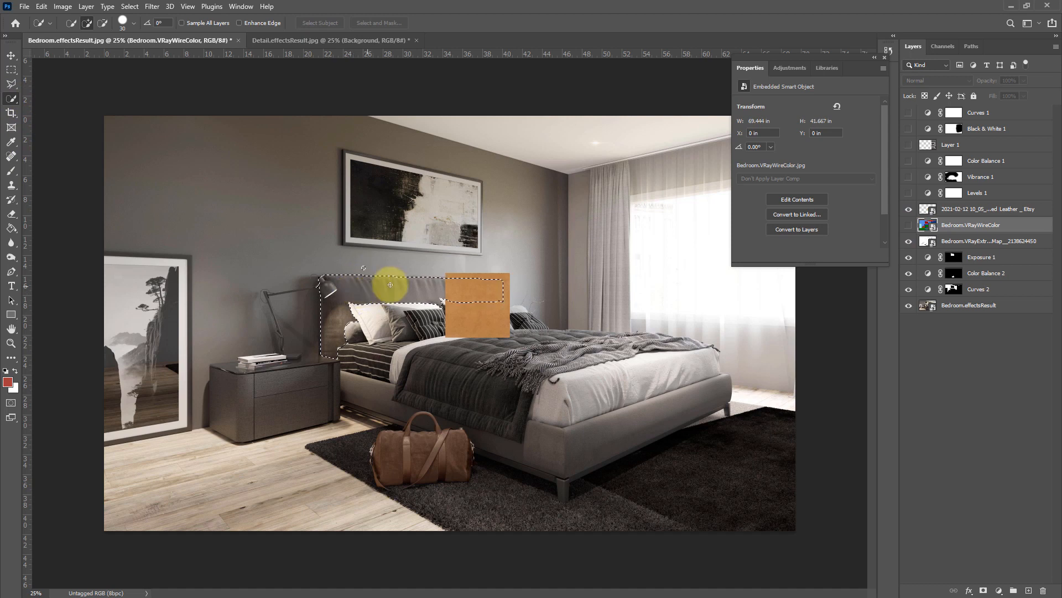
key("ctrl+d")
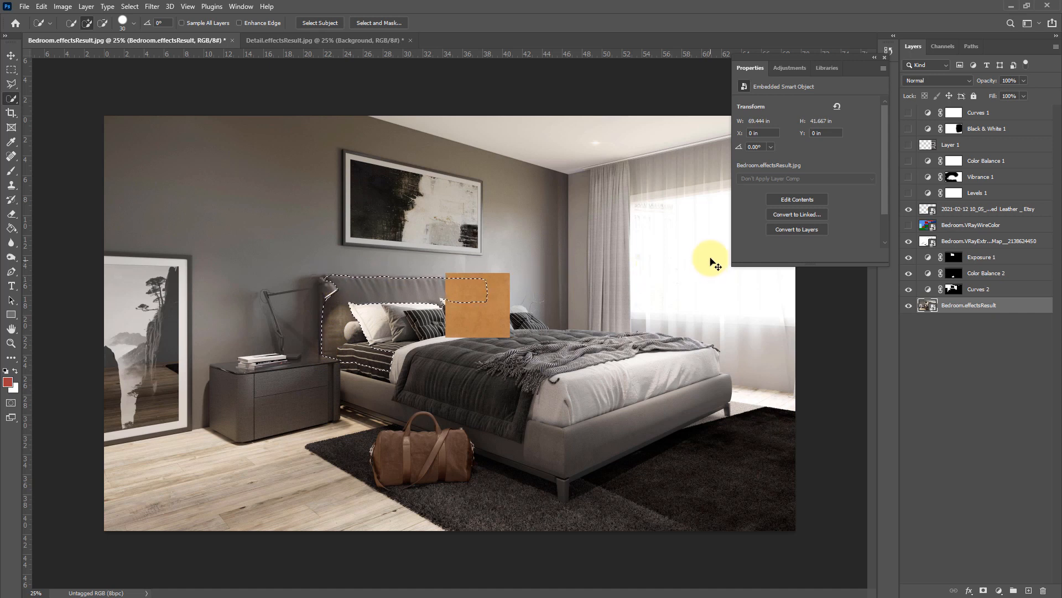
key("ctrl+d")
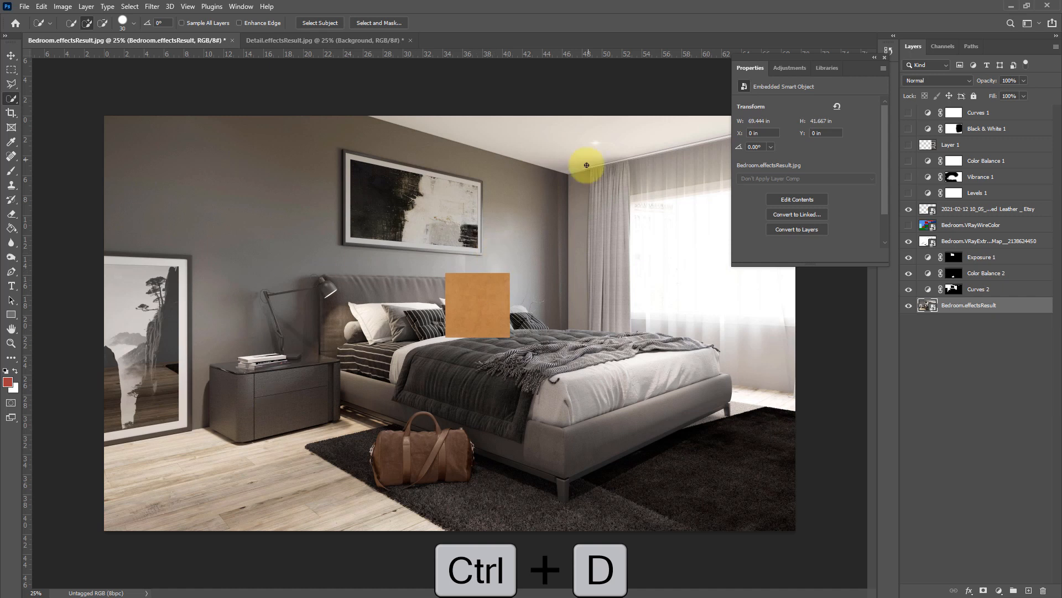
key("ctrl+shift+d")
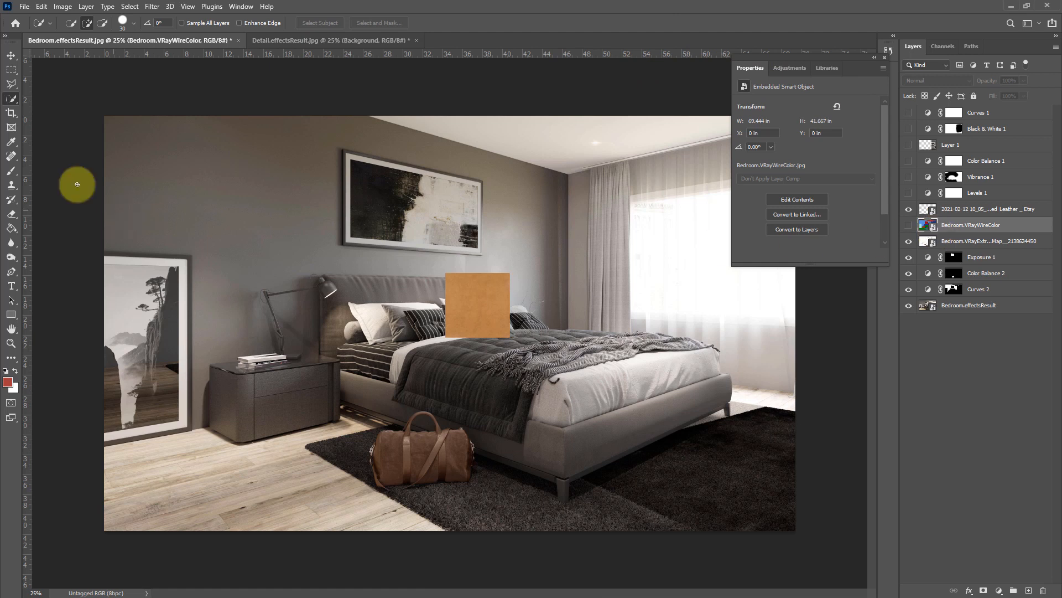
Step: Reselect the headboard from the VRayWireColor layer with the Magic Wand, after testing a selection of the bedding, and leave the layer hidden
left_click(11, 100, "alt")
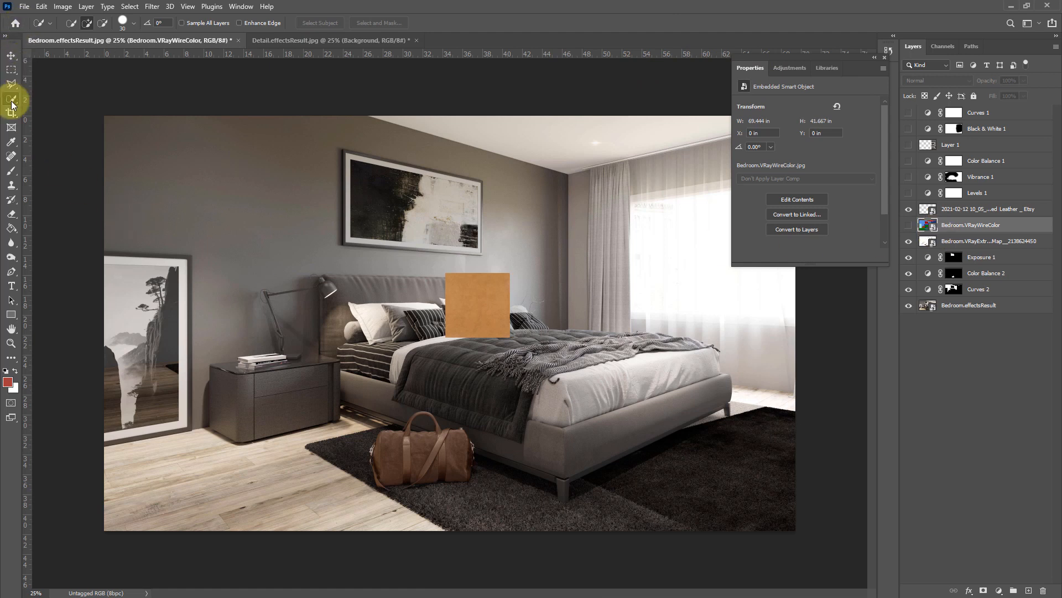
left_click(500, 292)
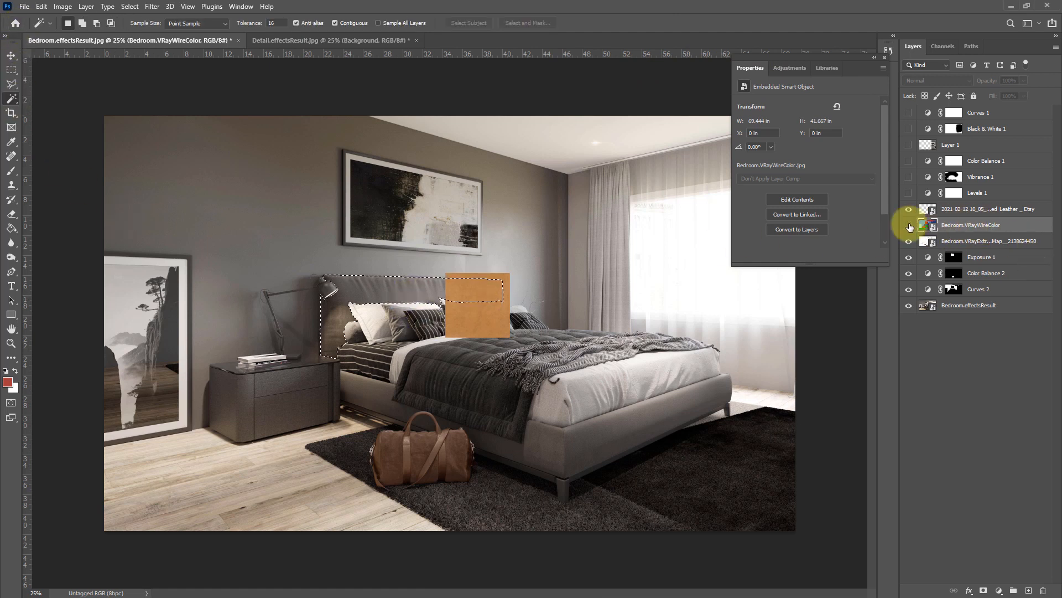
left_click(909, 225)
left_click(908, 225)
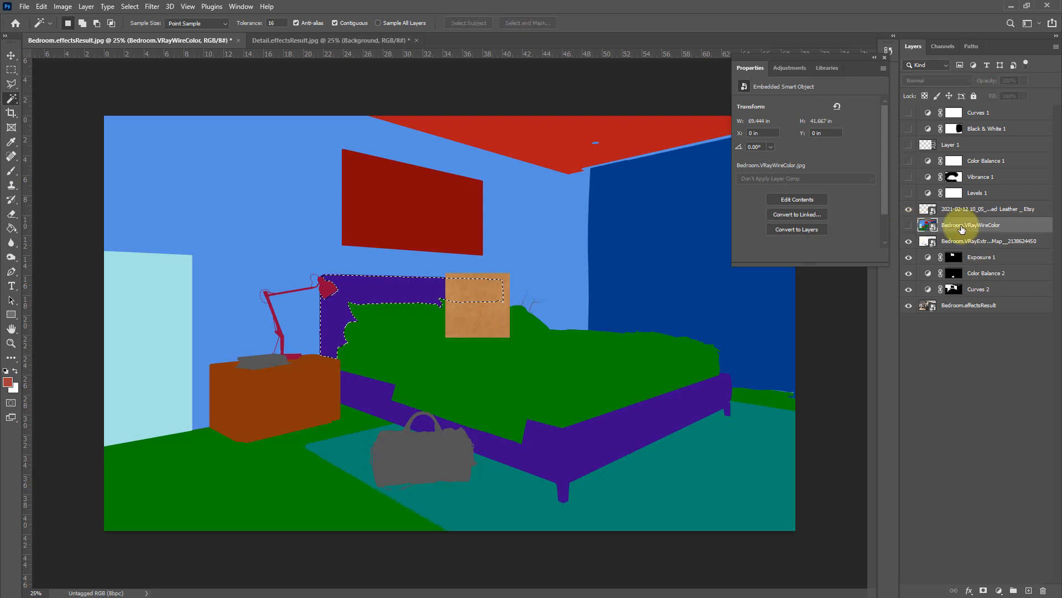
left_click(556, 420)
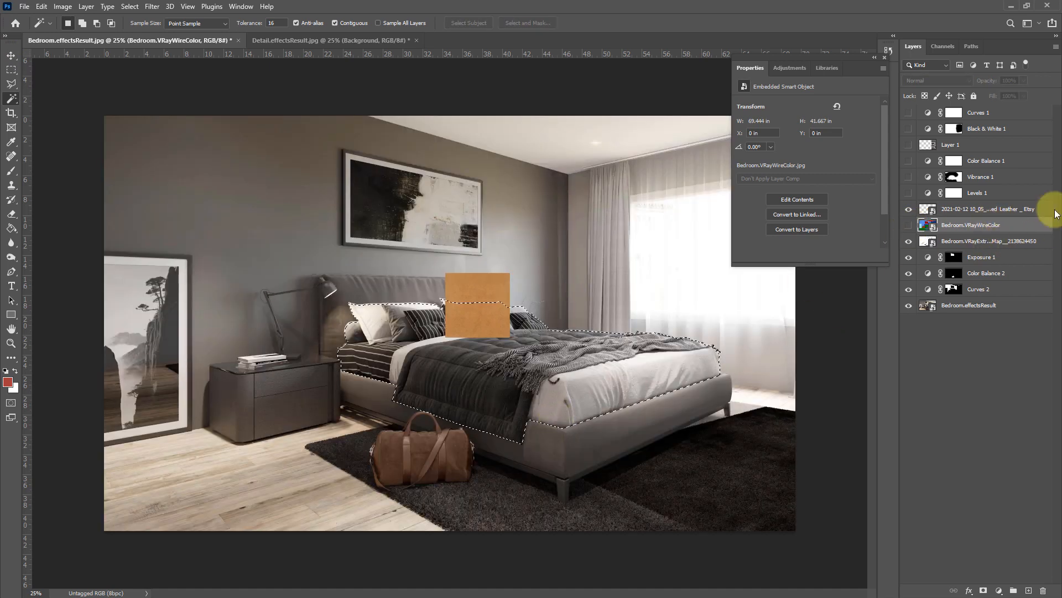
left_click(386, 294)
Step: Add a Solid Color fill for the selected headboard above the VRayExtraTex map layer, sampling the leather swatch's color, and set its blend mode to Color
left_click(975, 242)
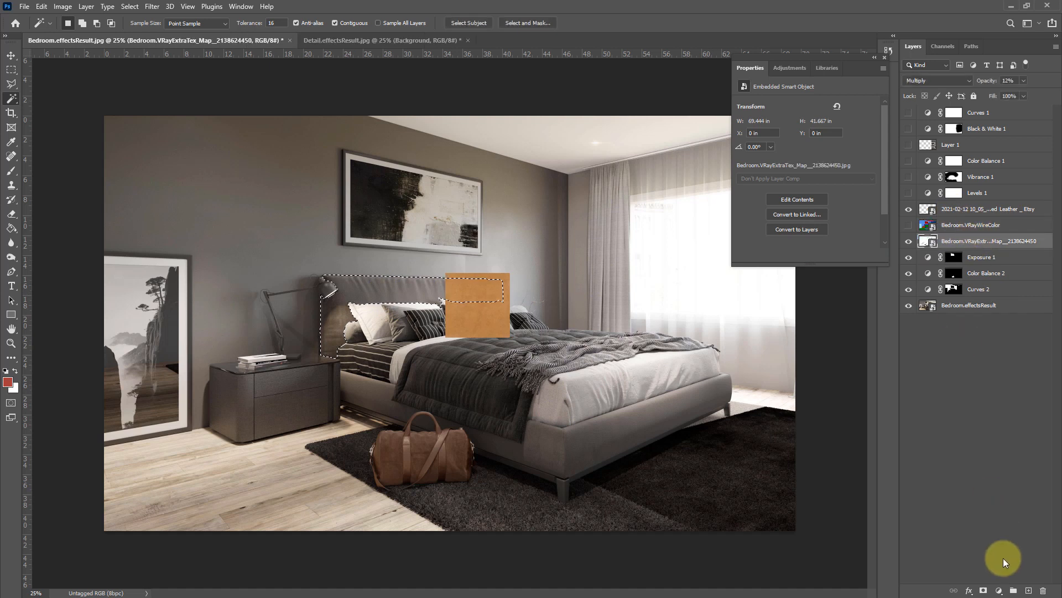
left_click(999, 591)
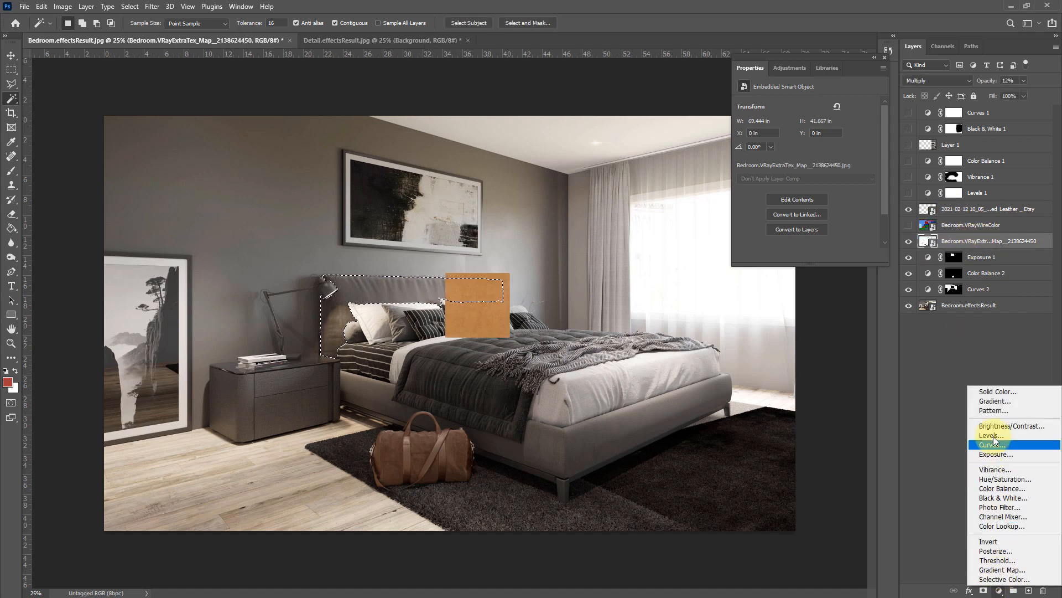
left_click(1002, 393)
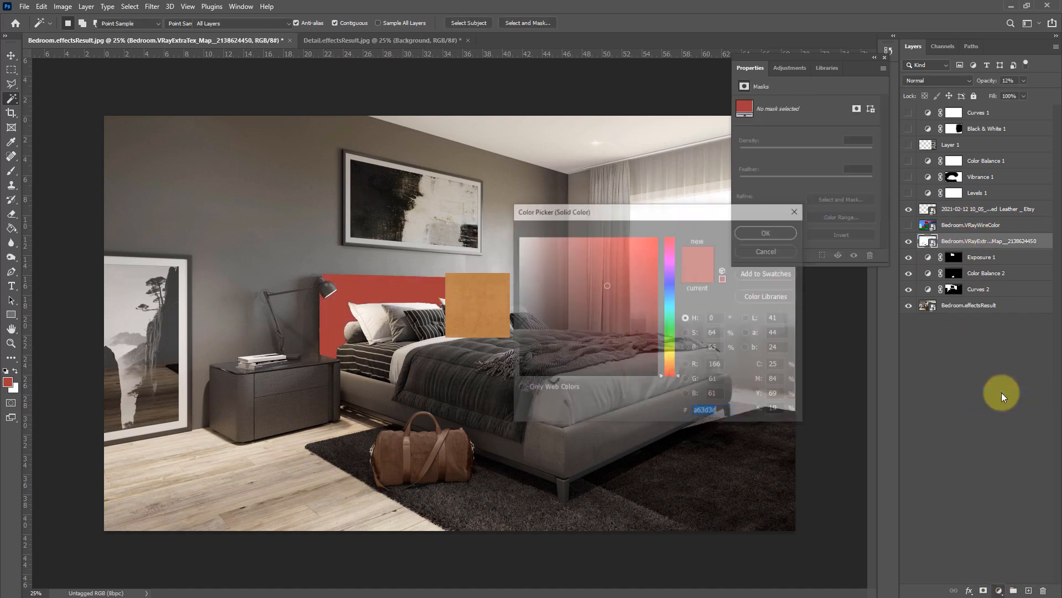
left_click(480, 278)
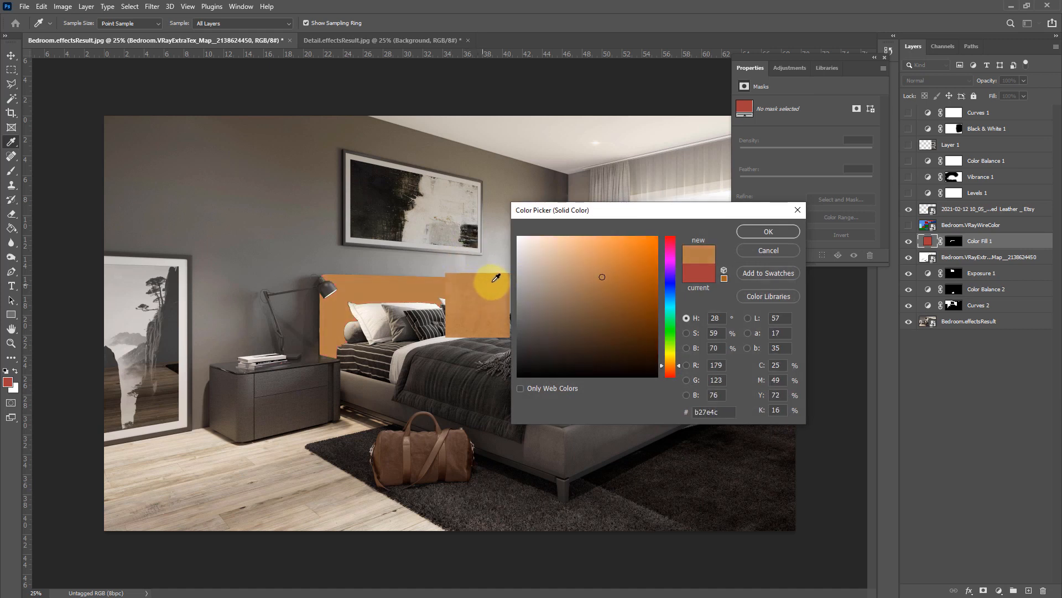
left_click(769, 231)
key("w")
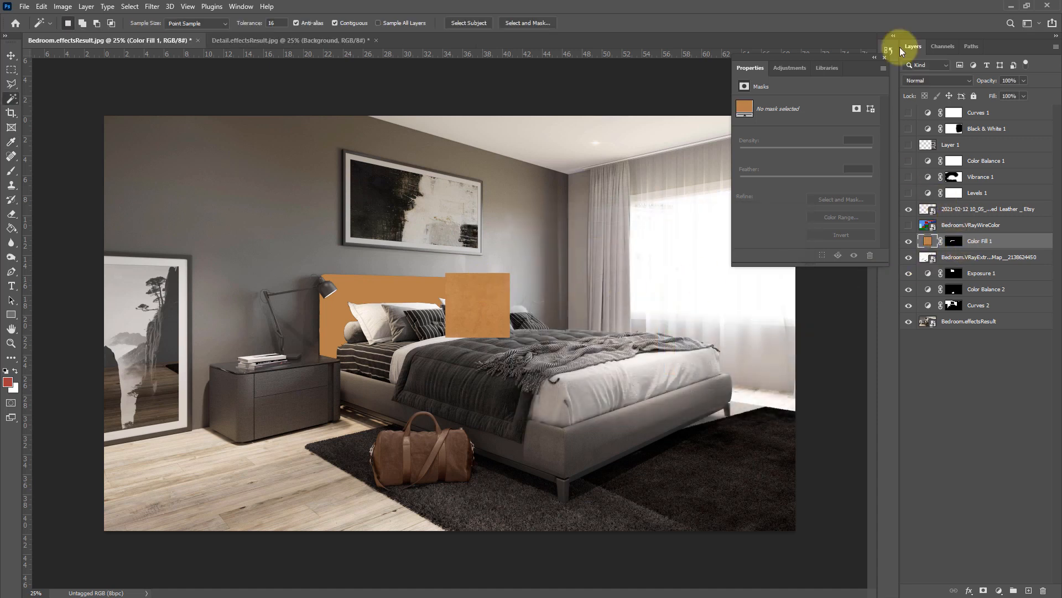
left_click(963, 79)
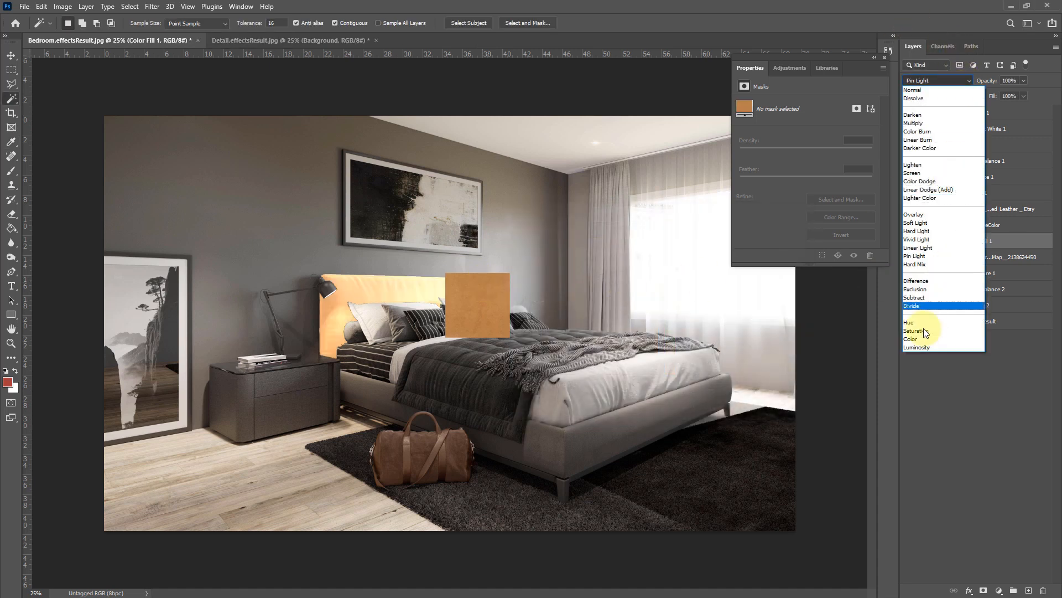
left_click(920, 340)
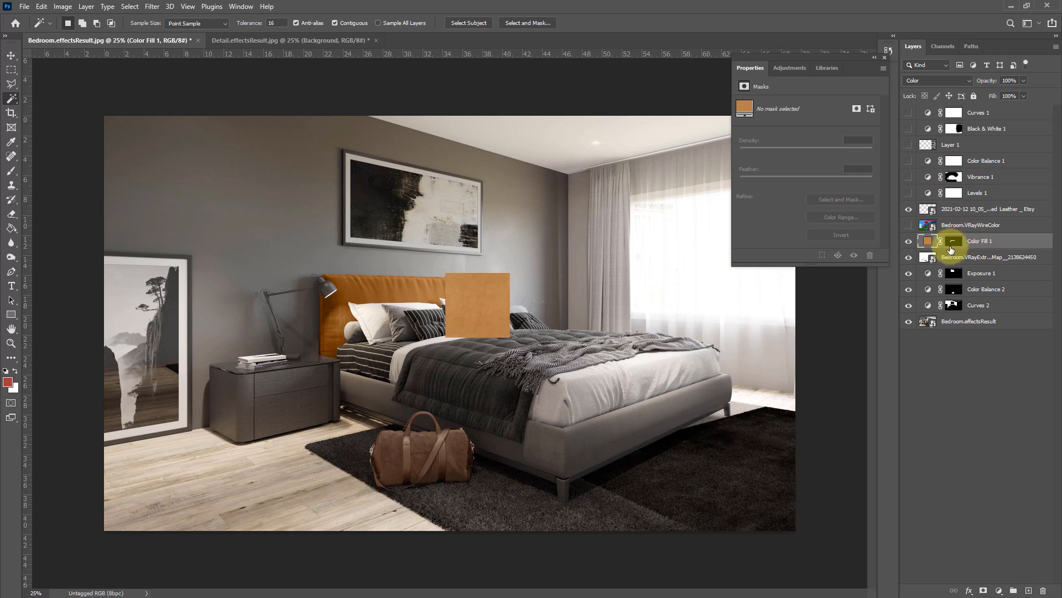
Step: Load the Color Fill 1 mask as a selection and add a Levels adjustment with white input 230 and midtones about 1.13
key("ctrl")
left_click(957, 245, "ctrl")
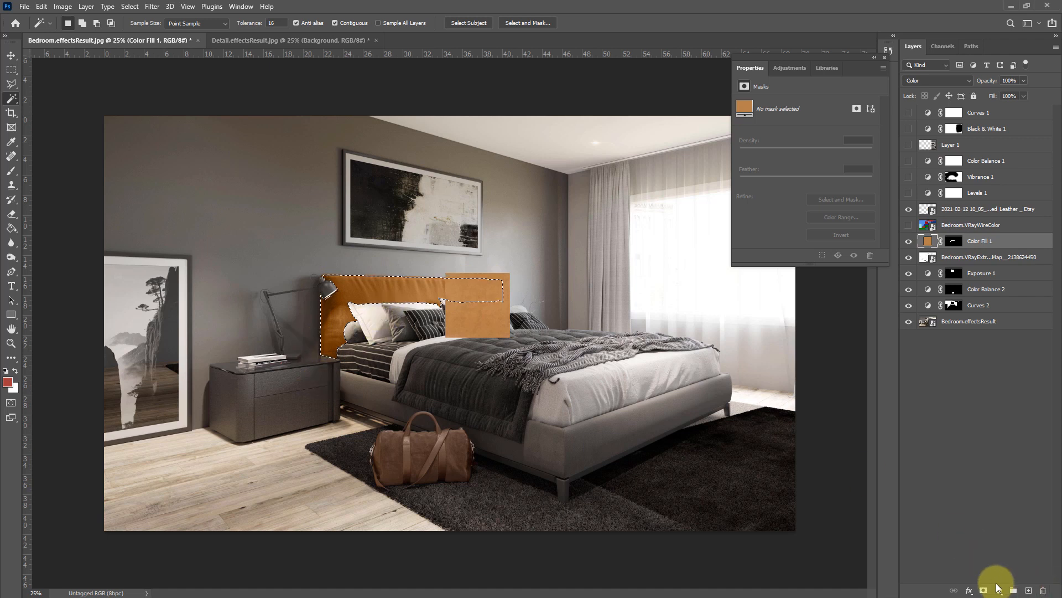
left_click(997, 591)
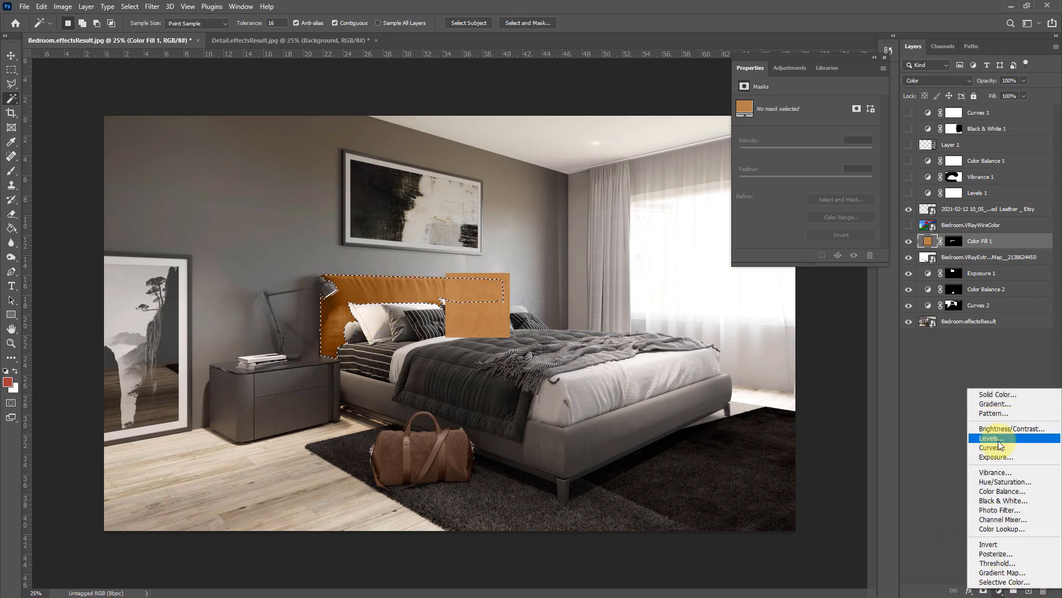
left_click(995, 435)
left_click_drag(874, 184, 799, 185)
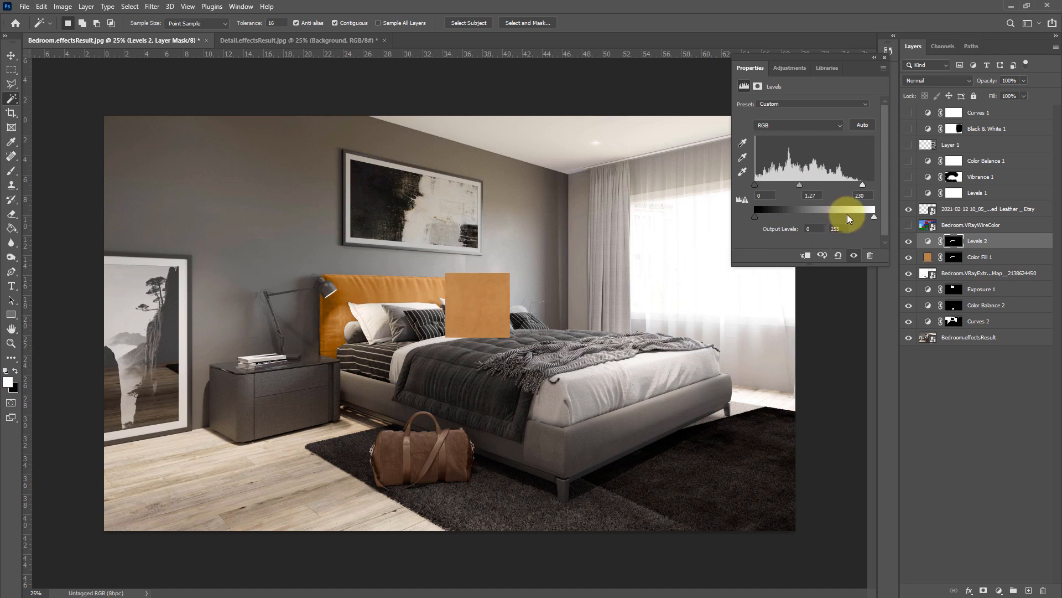
left_click_drag(800, 184, 805, 188)
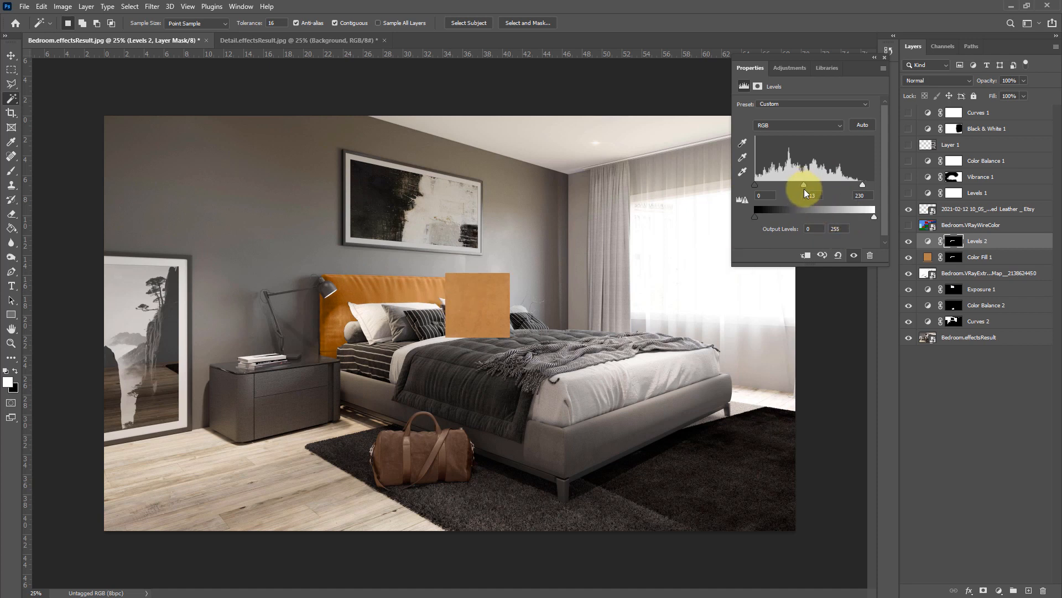
Step: Load the Levels 2 mask as a selection and add a Vibrance adjustment with Saturation -16 and Vibrance +19
left_click(953, 241, "ctrl")
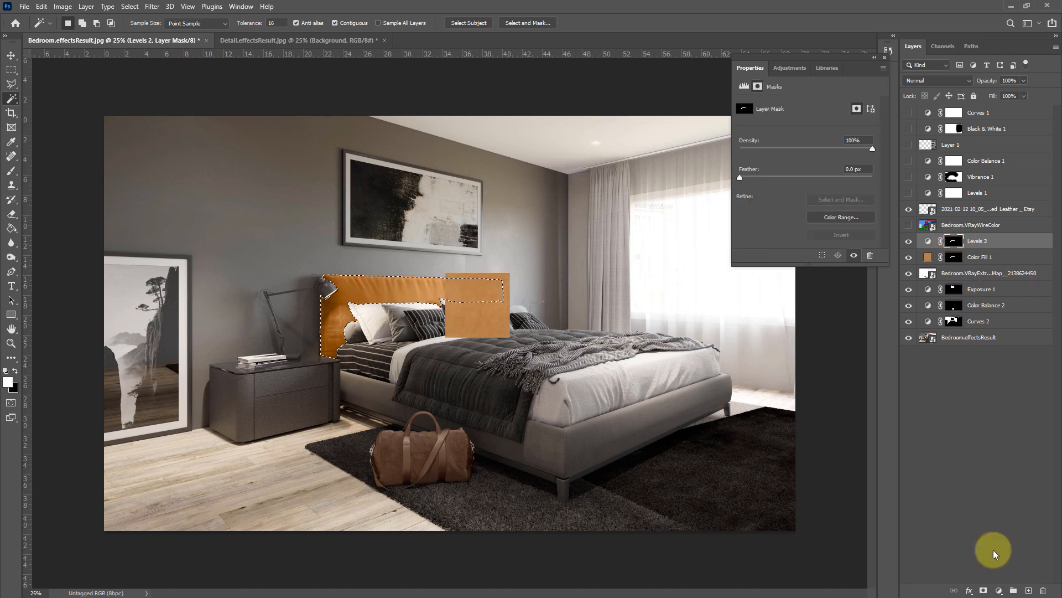
left_click(998, 590)
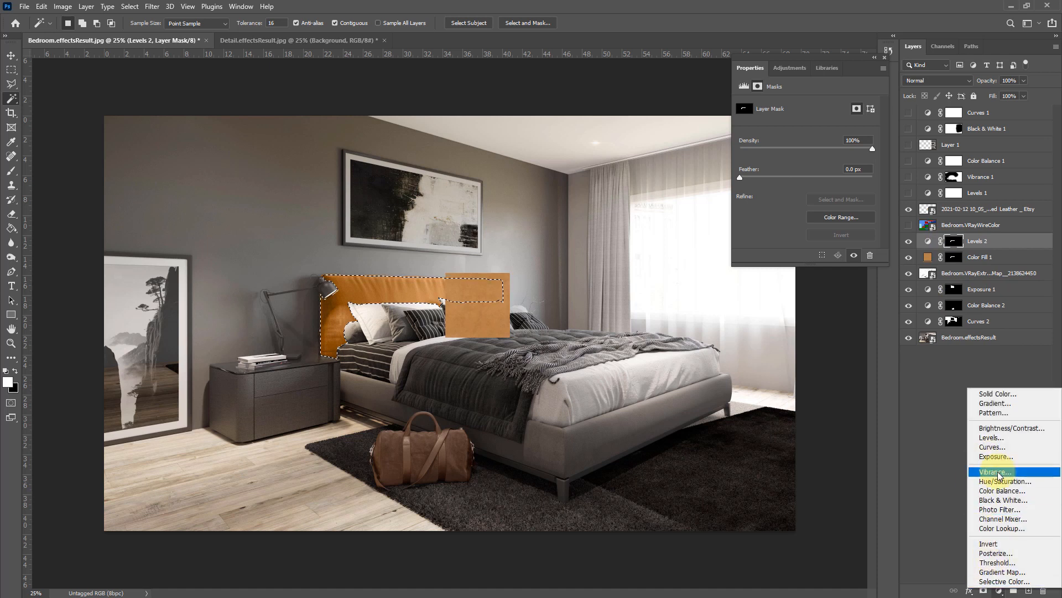
left_click(999, 473)
left_click_drag(795, 138, 792, 134)
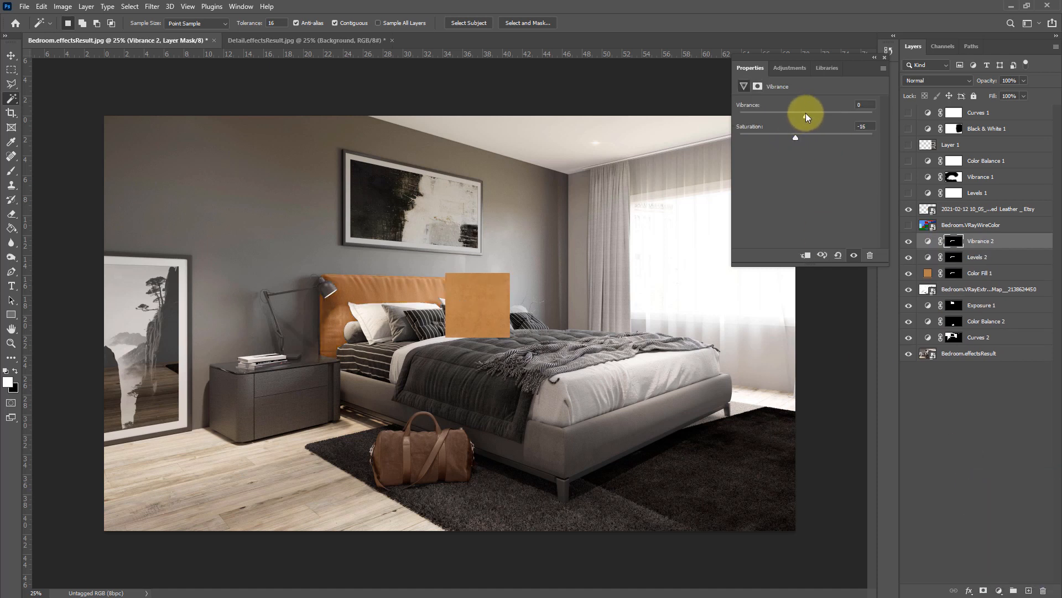
left_click_drag(805, 114, 810, 116)
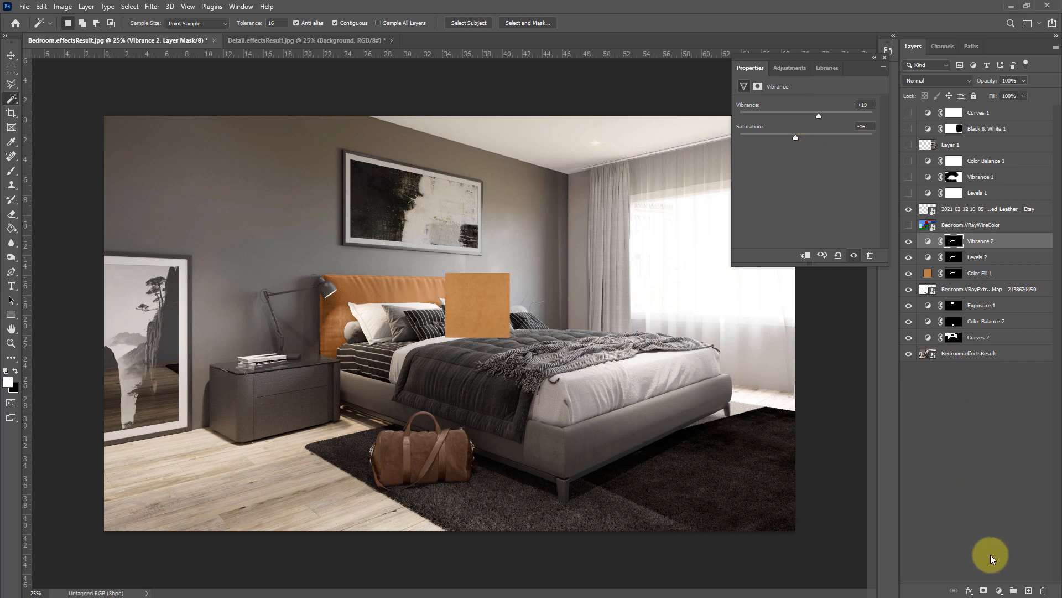
left_click(956, 246, "ctrl")
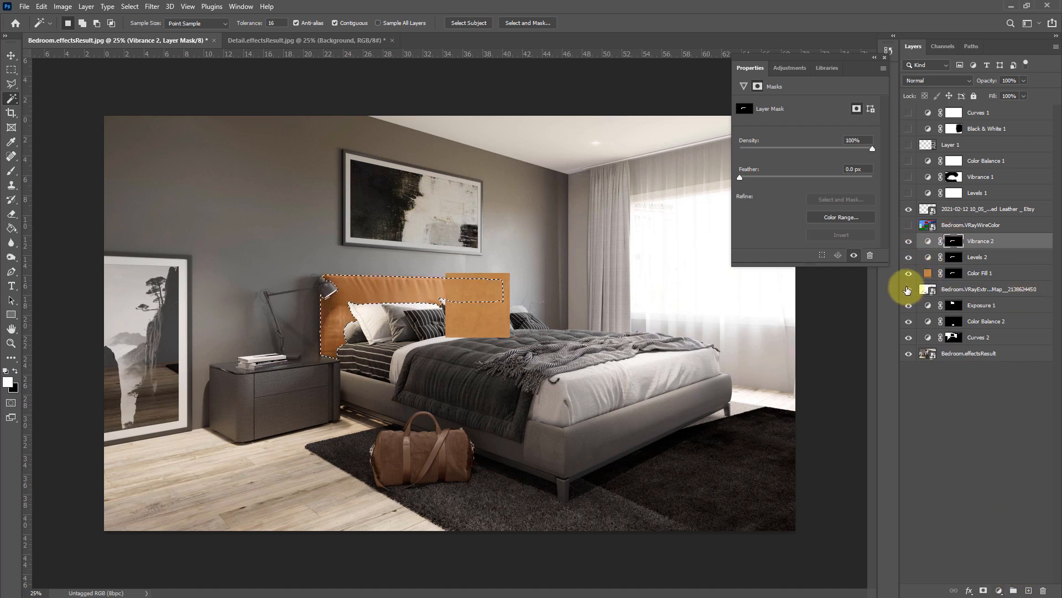
key("v")
key("ctrl+d")
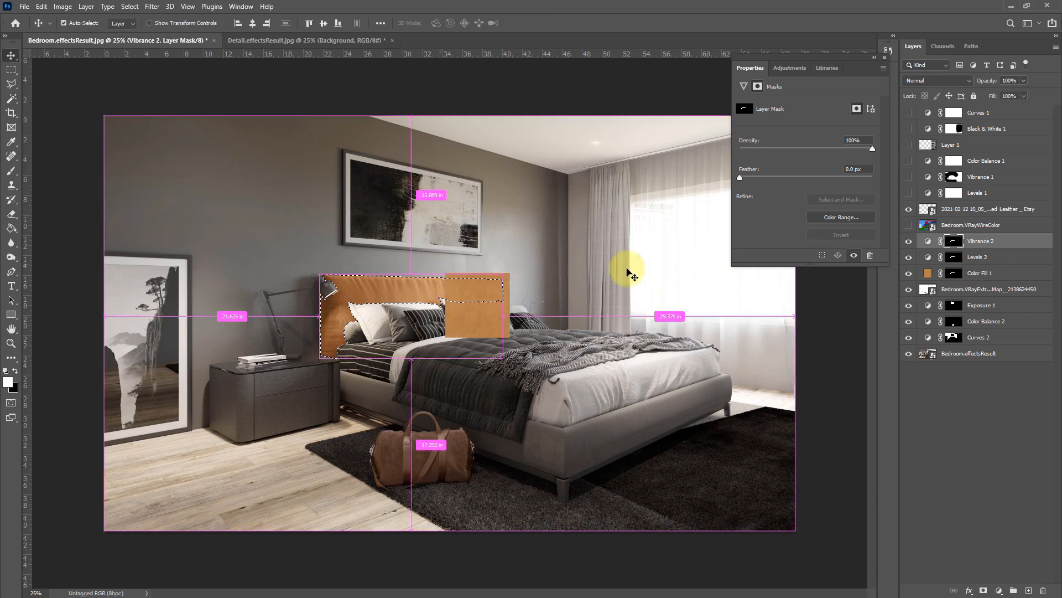